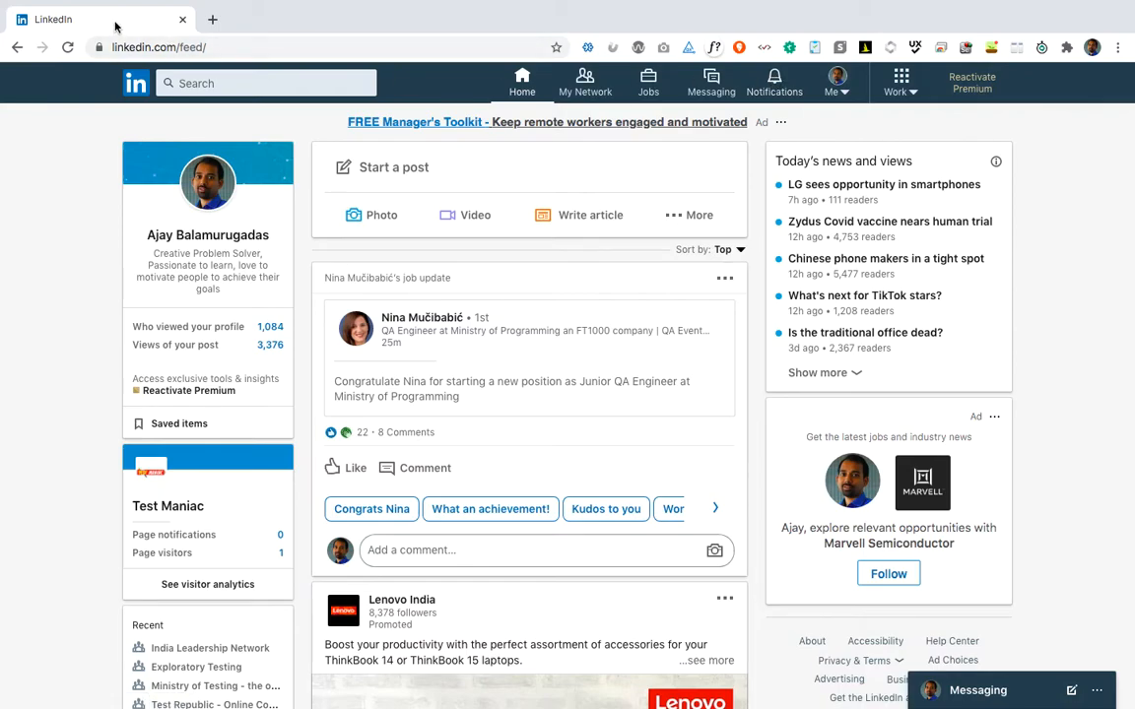
Duplicate the LinkedIn tab and go to Notifications in the copy.
right_click(115, 27)
click(148, 82)
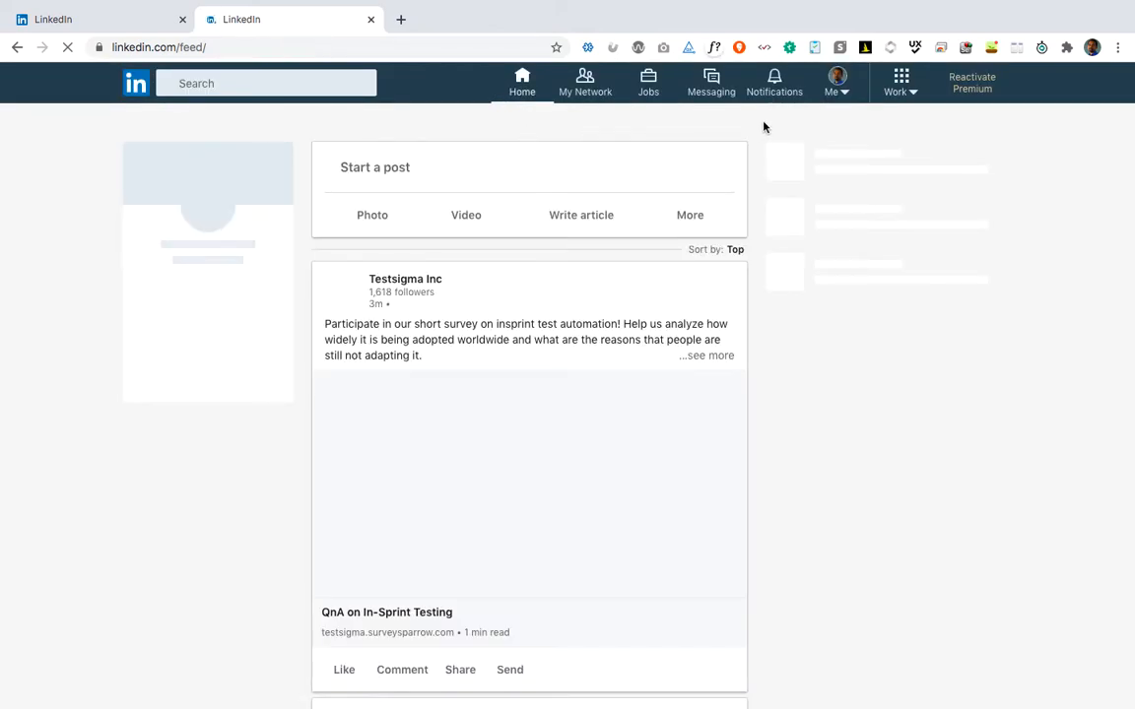
click(776, 81)
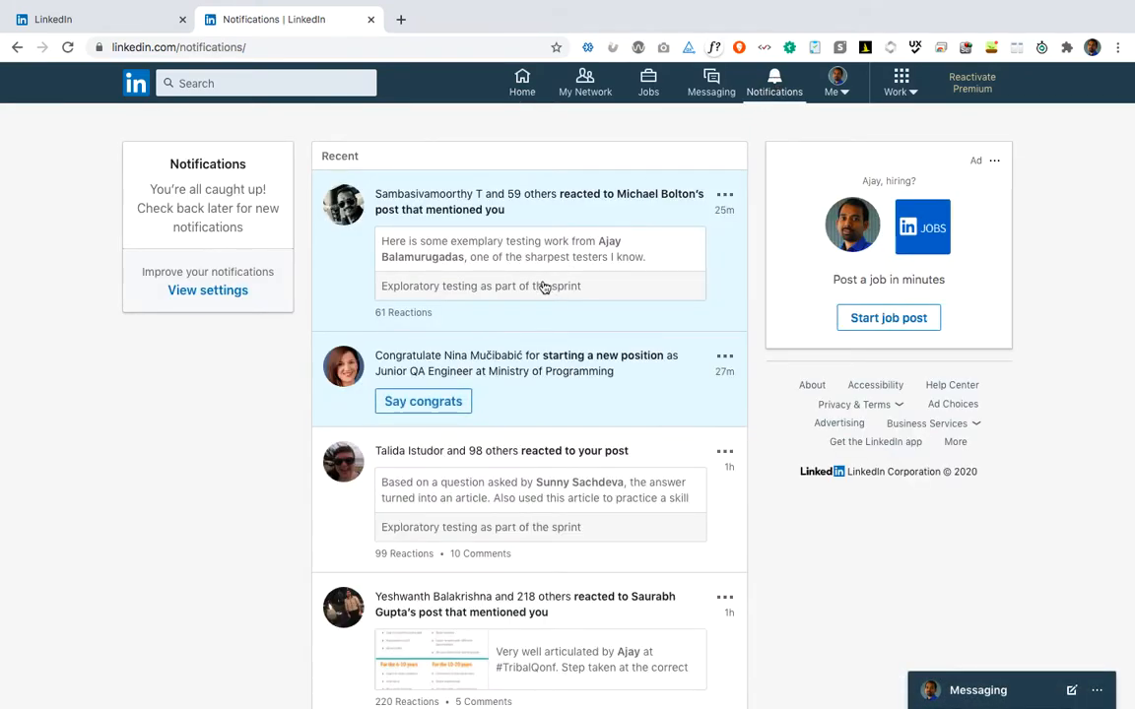
Open and skim the 'Exploratory testing as part of the sprint' article, then return to the home feed tab.
click(514, 525)
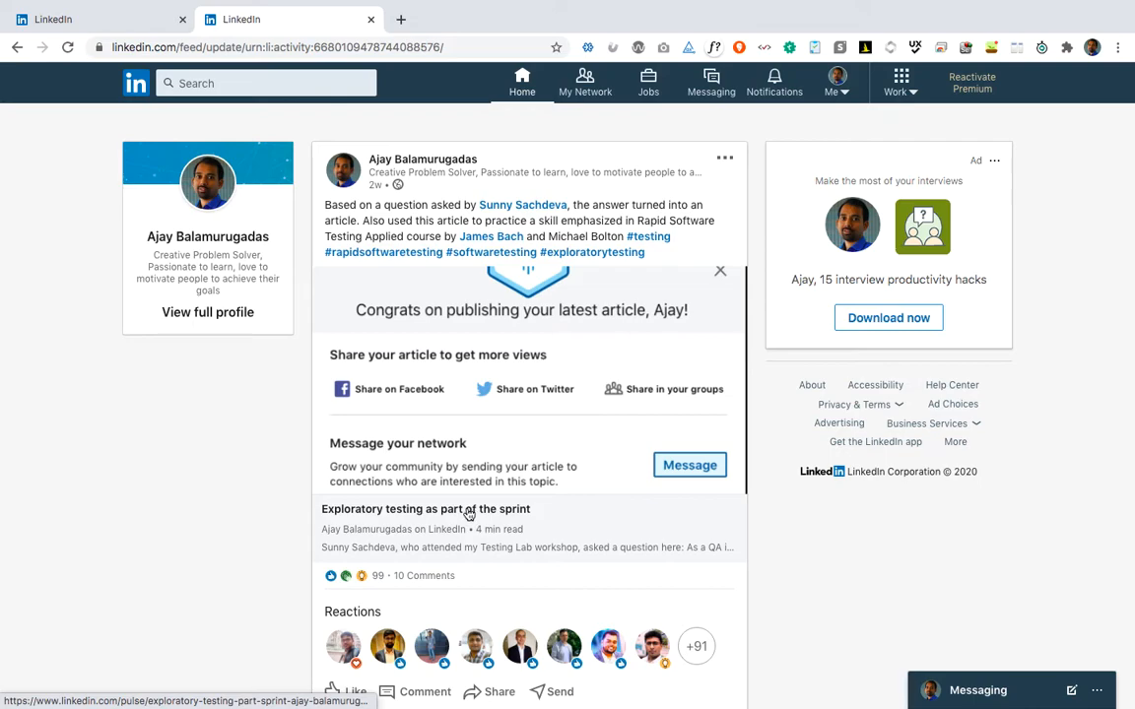
click(469, 516)
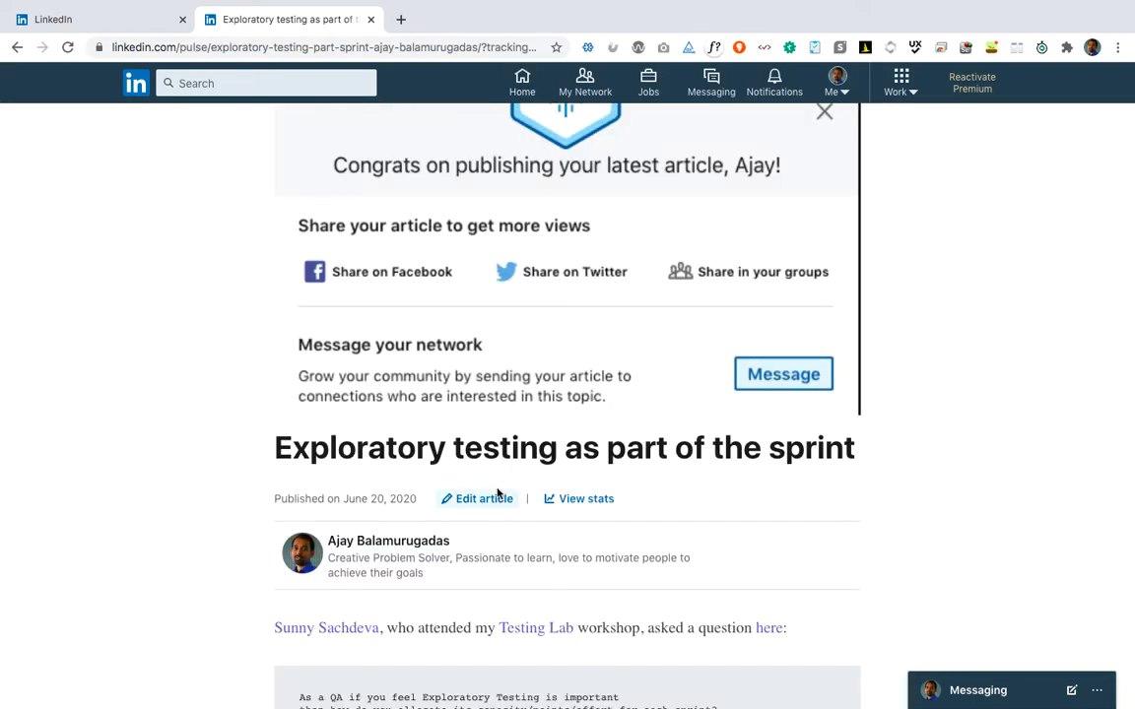
scroll(498, 492, down, 15)
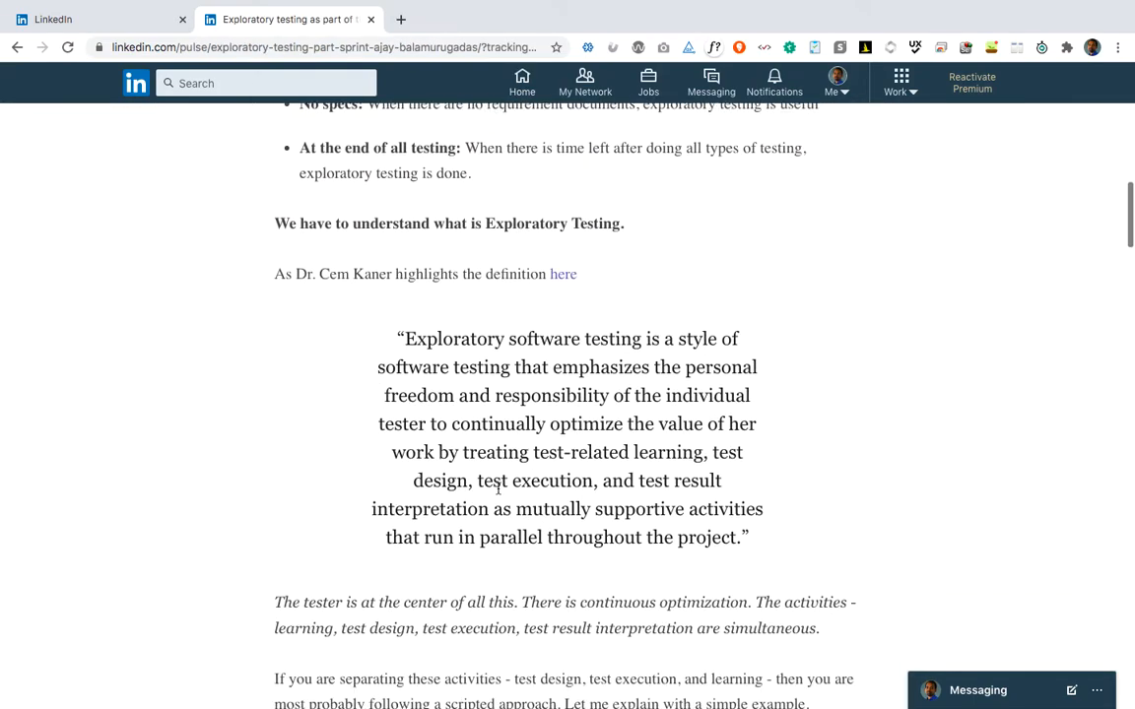
scroll(497, 492, down, 15)
scroll(498, 493, up, 2)
scroll(497, 492, down, 1)
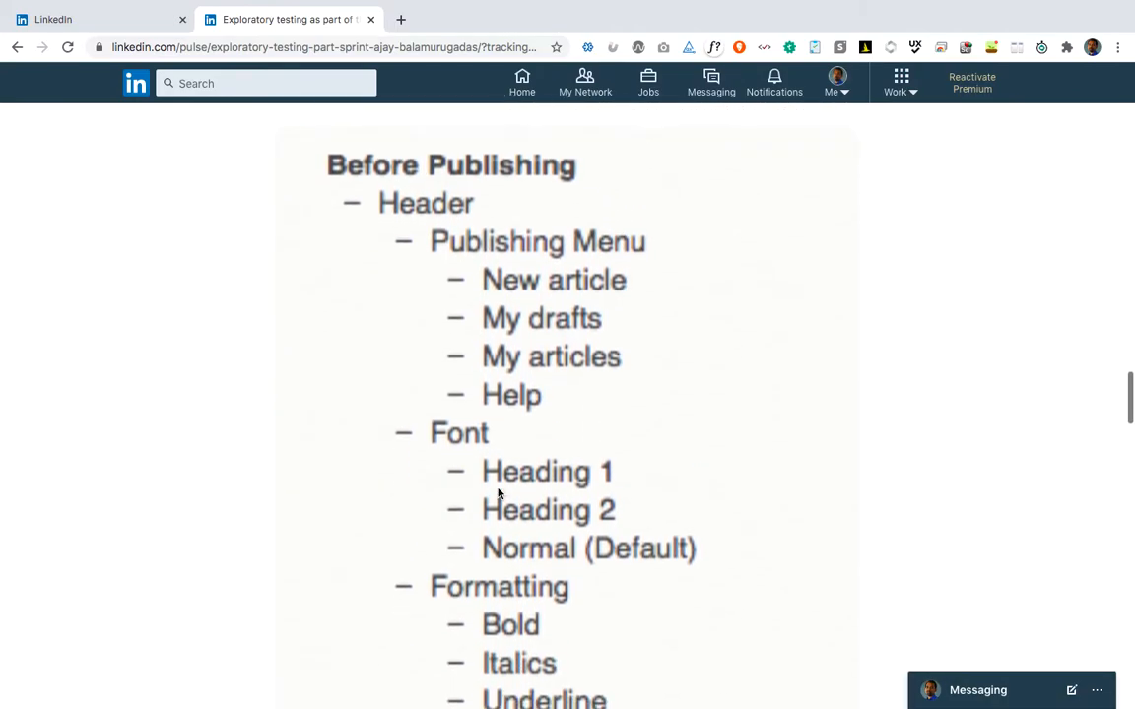
click(81, 21)
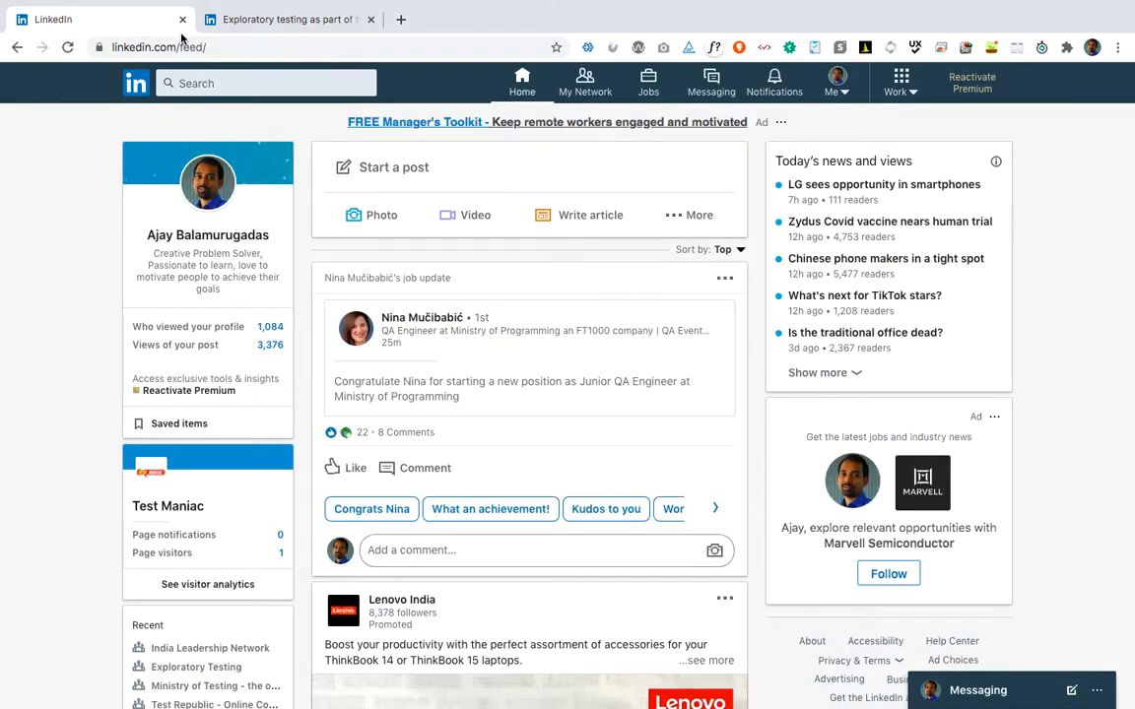
Apply the Dualless 3:7 split twice so the article and the wider LinkedIn feed sit side by side.
click(1017, 50)
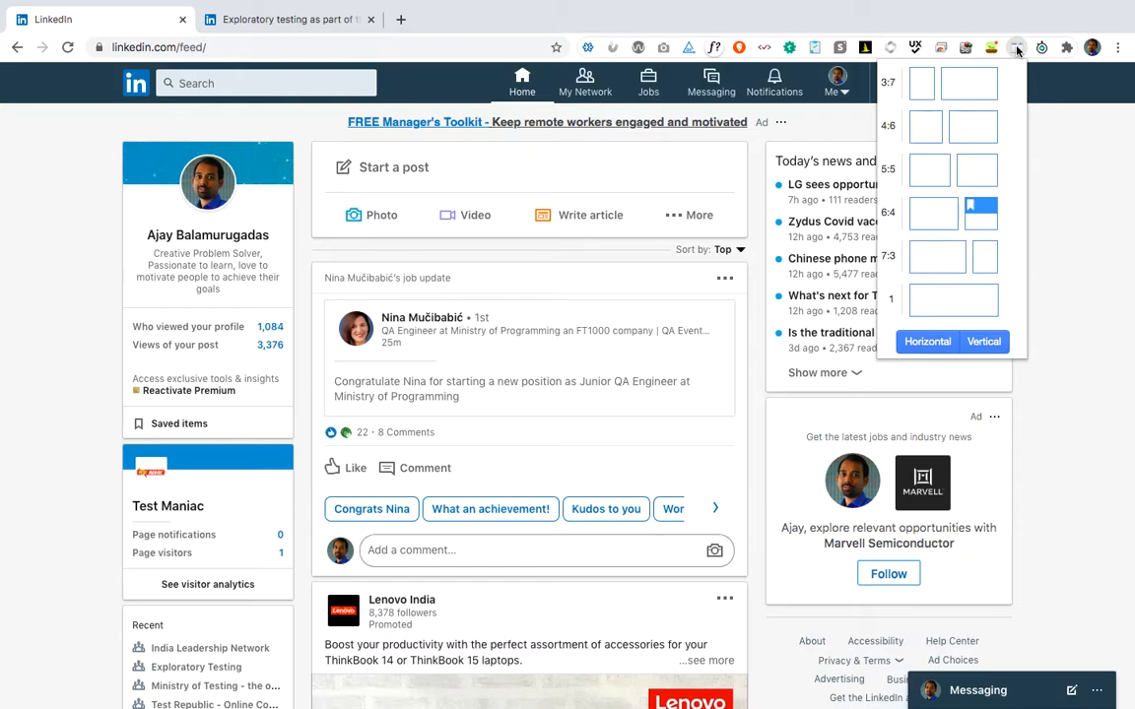
click(958, 85)
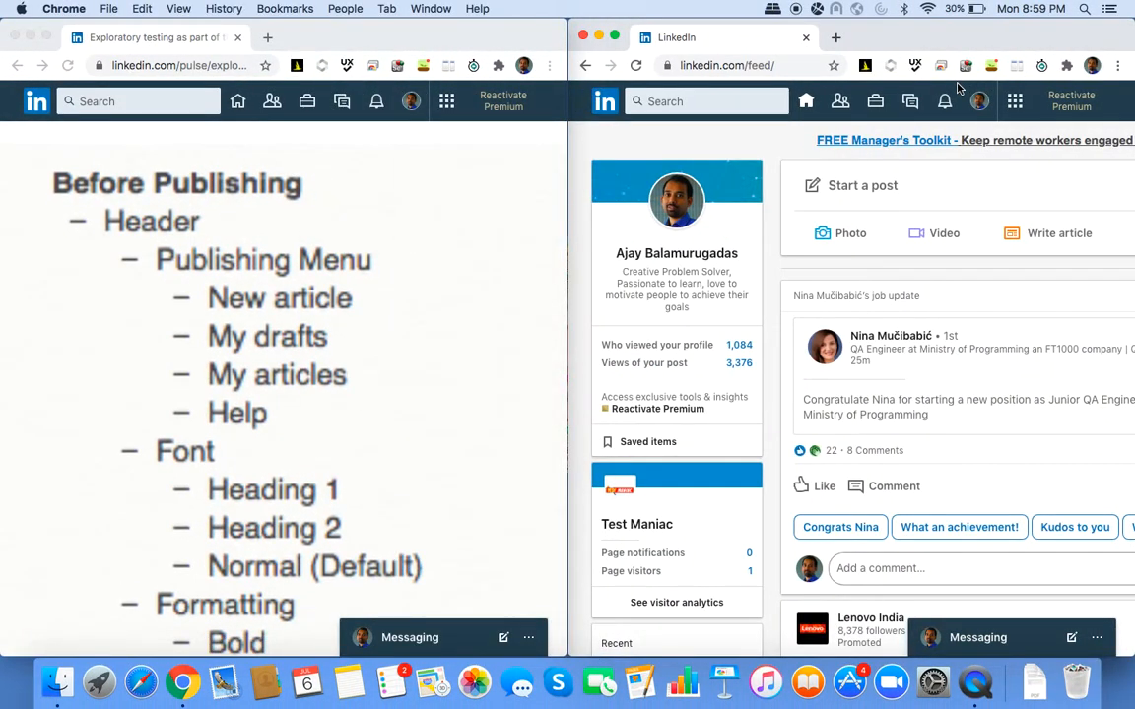
click(1016, 66)
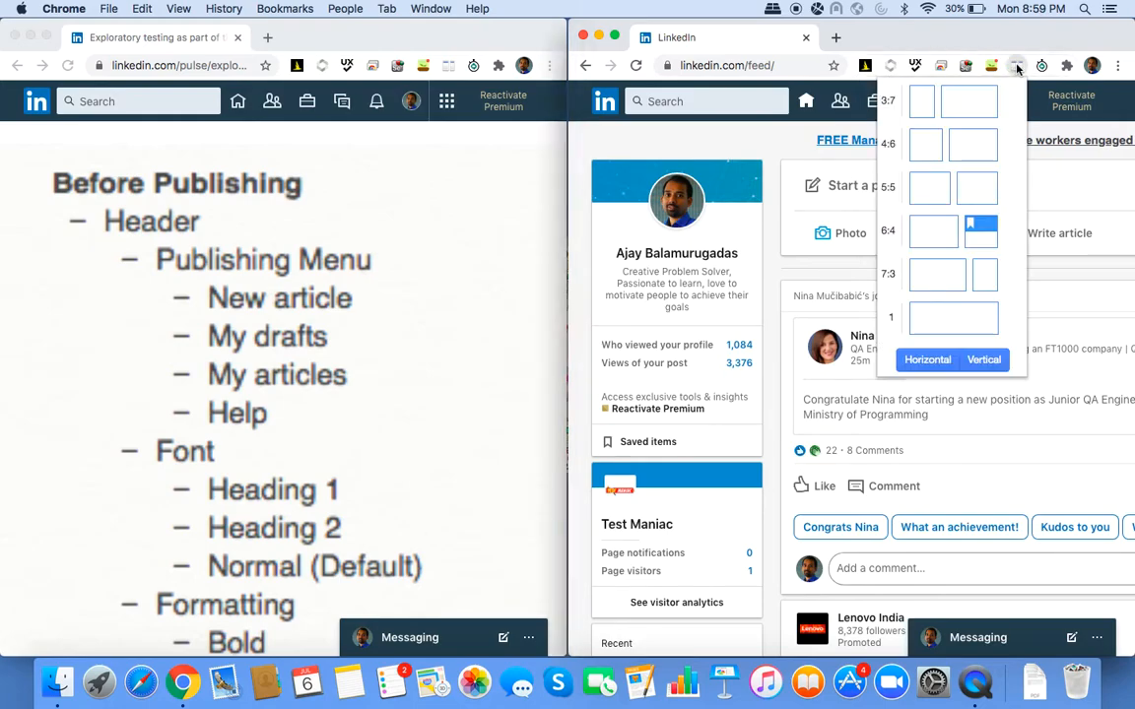
click(952, 103)
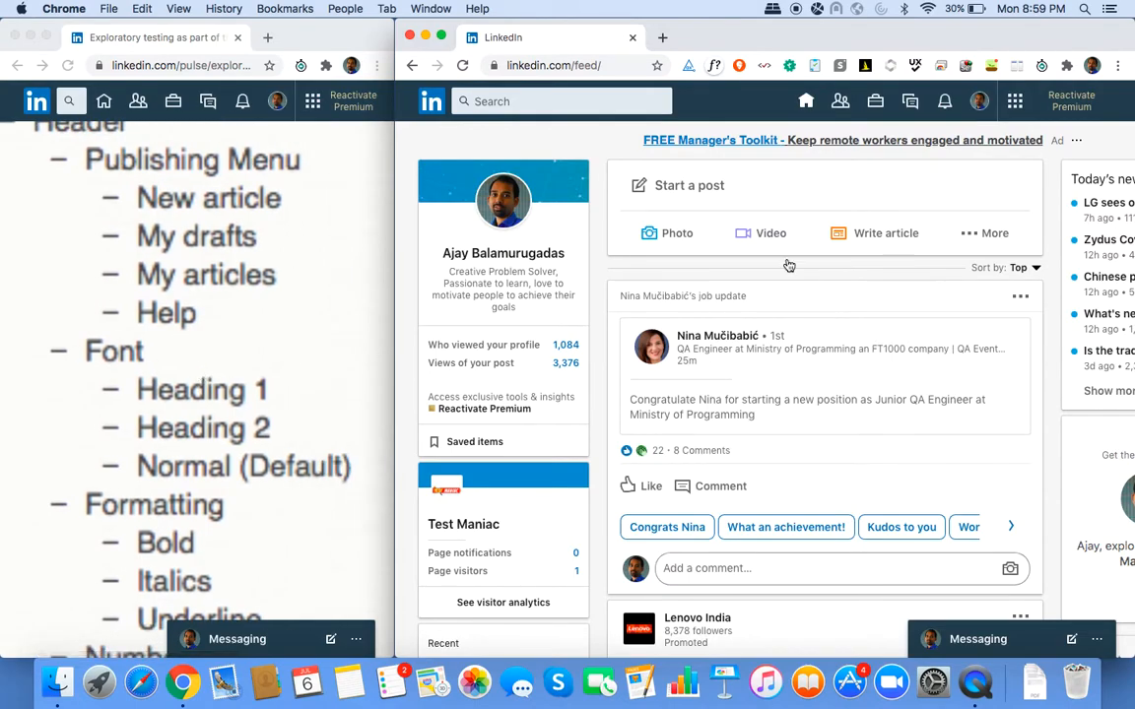
Load supportdetails.net in a new tab to show the browser details, and start a screen capture.
click(662, 37)
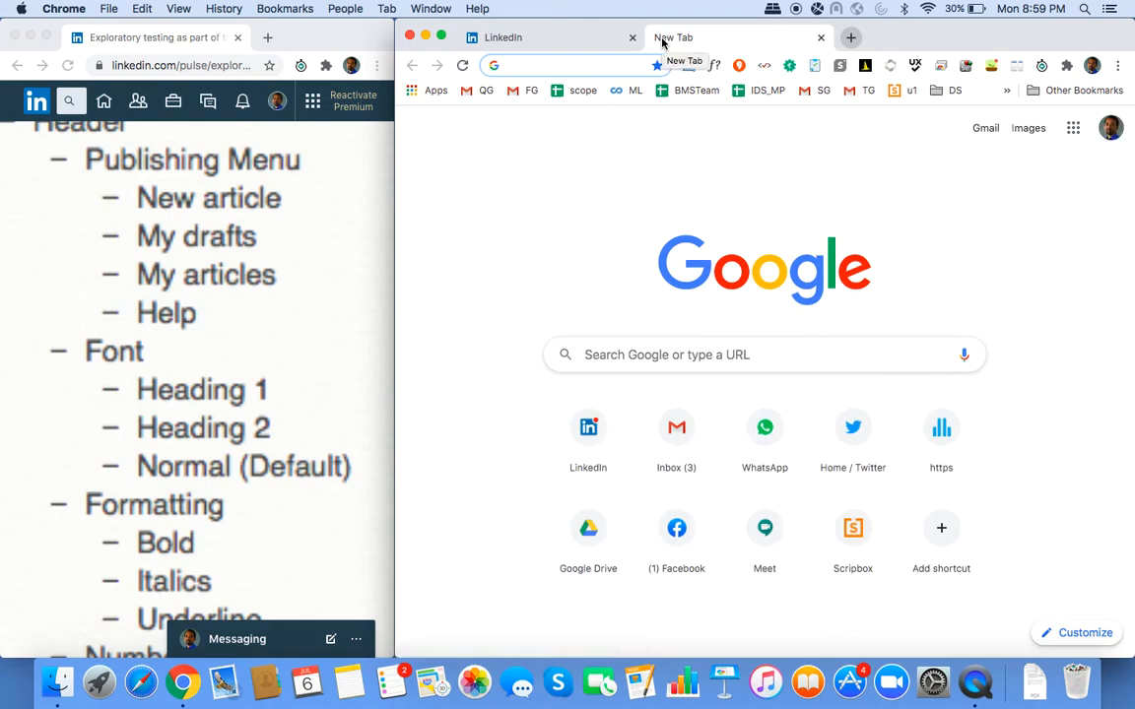
text(suppor)
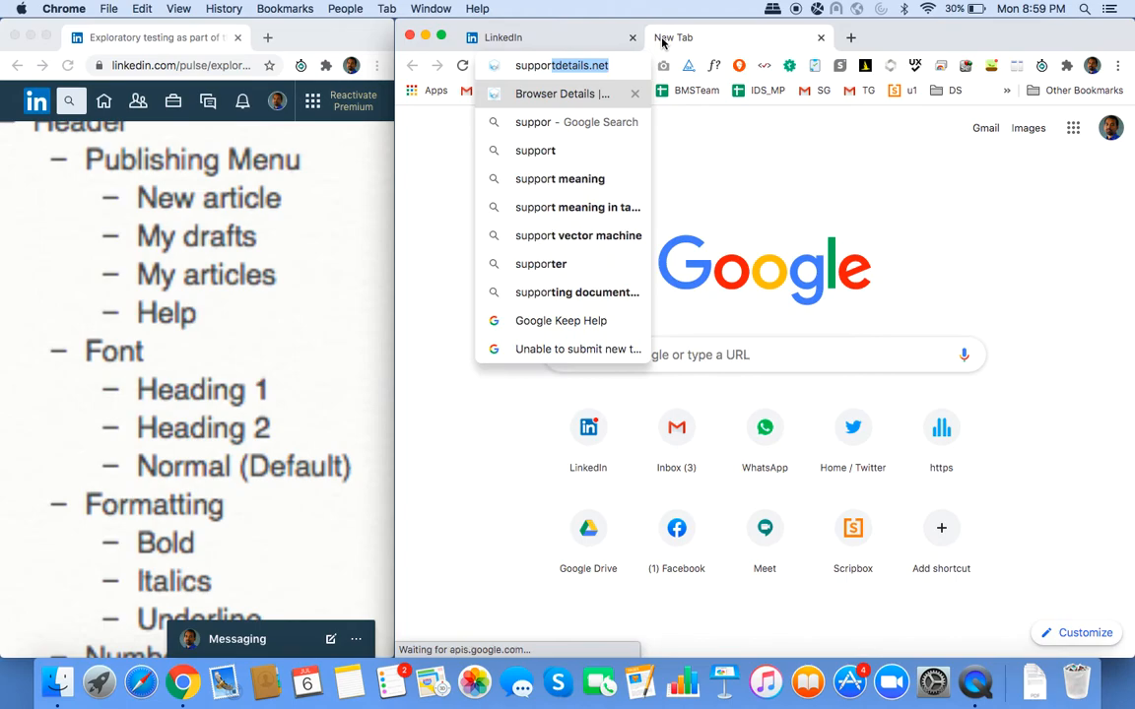
key(Return)
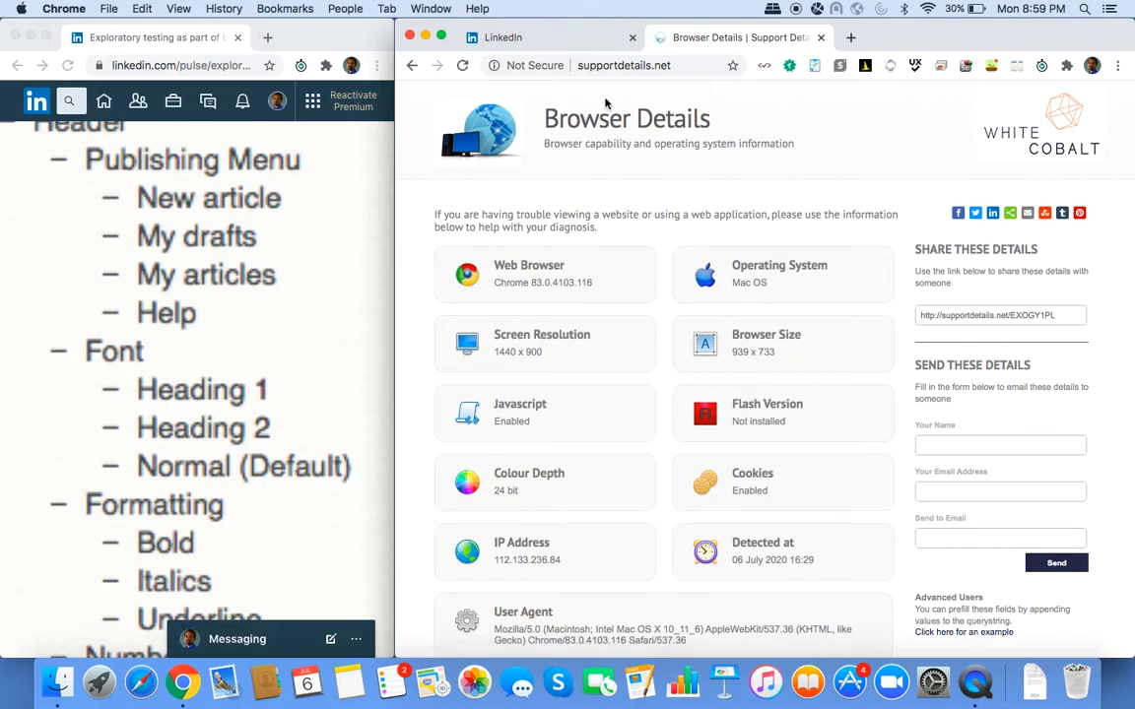
key(super+shift+4)
Capture the browser details panel in Jing and name it Env.
drag(421, 199, 900, 662)
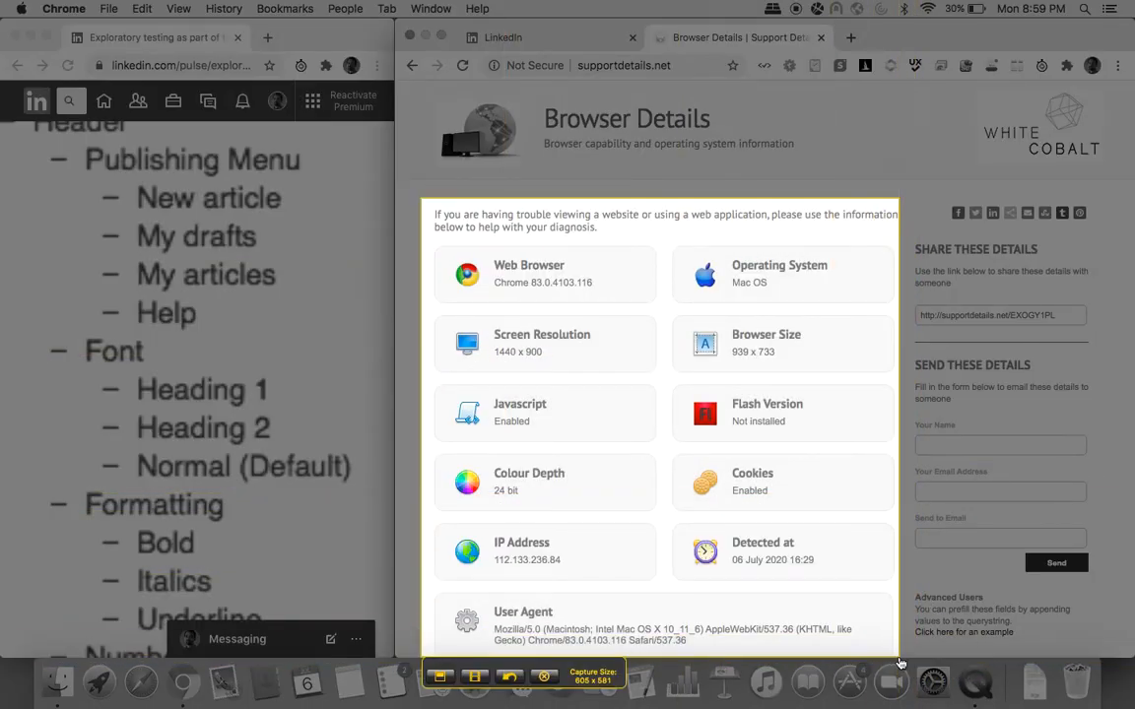
click(439, 675)
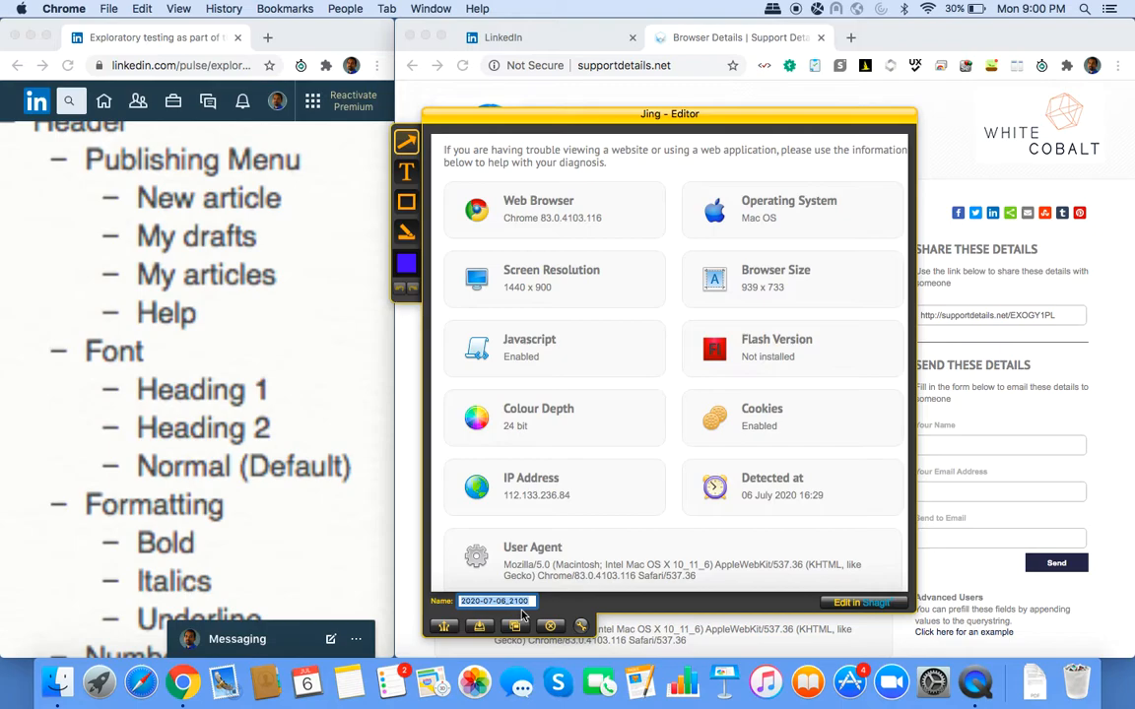
text(Env)
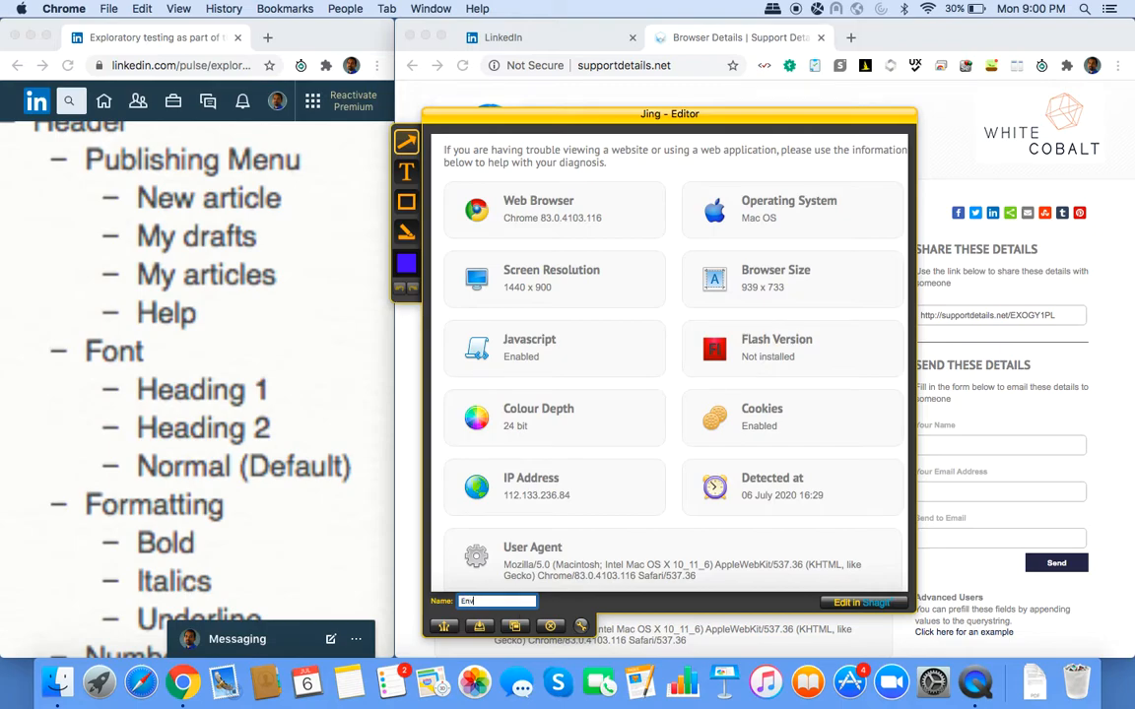
Save Env into a new WriteArticle folder on the Desktop.
click(478, 626)
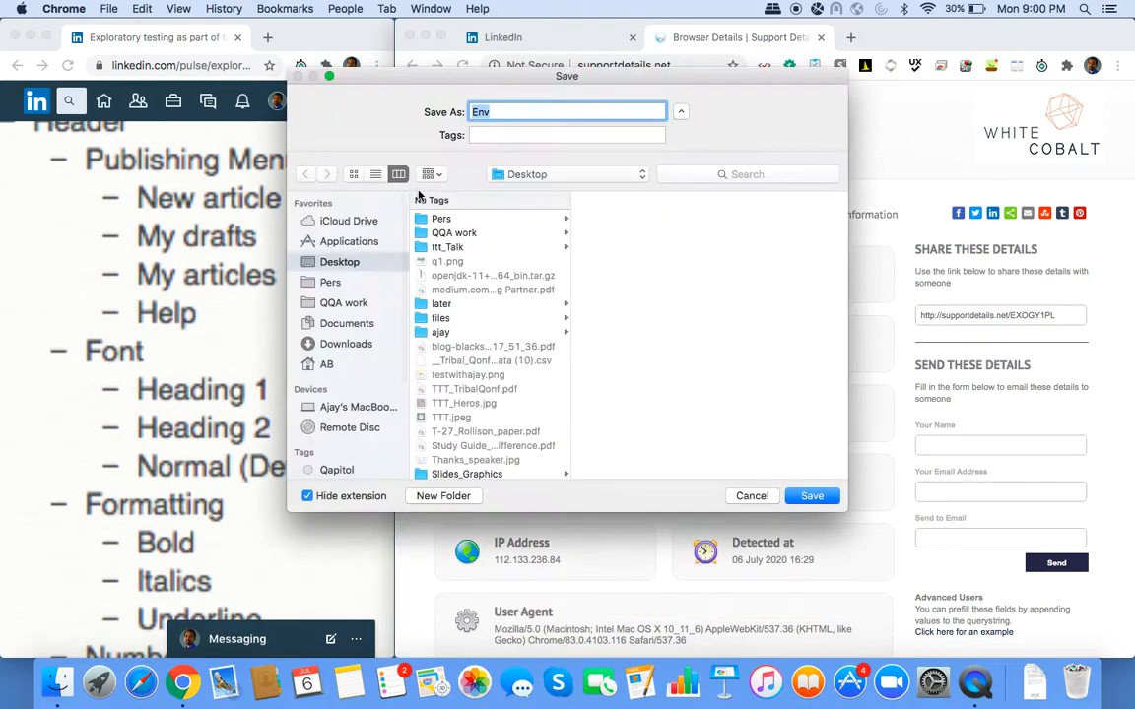
click(355, 262)
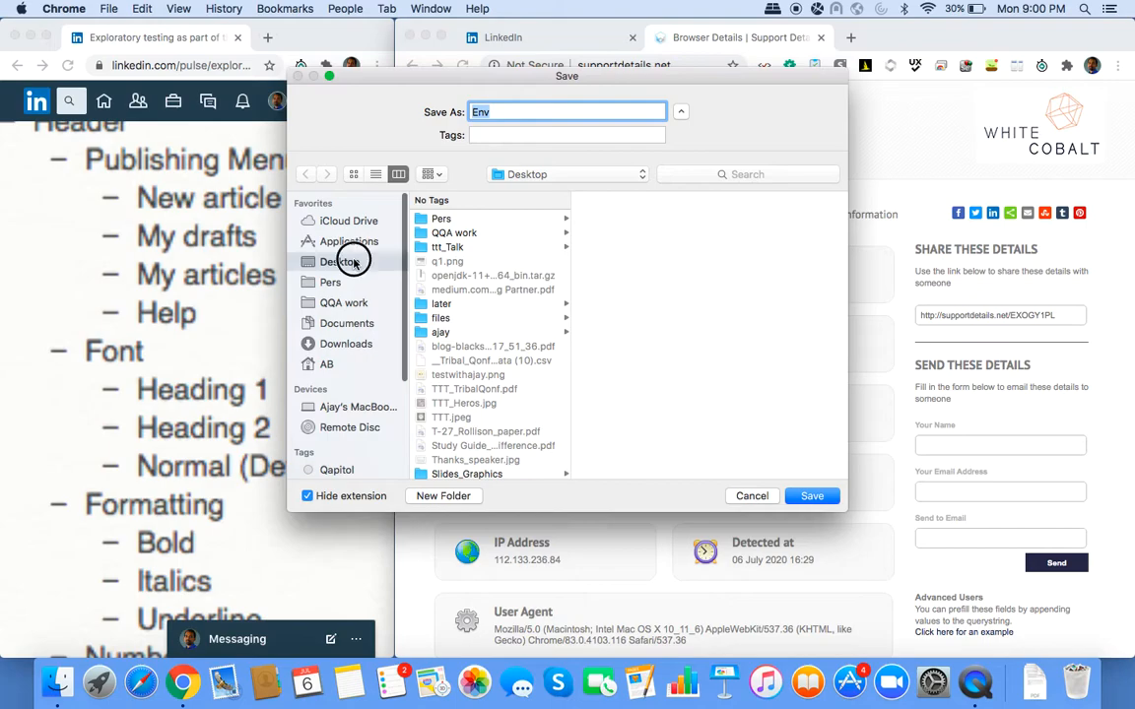
click(448, 498)
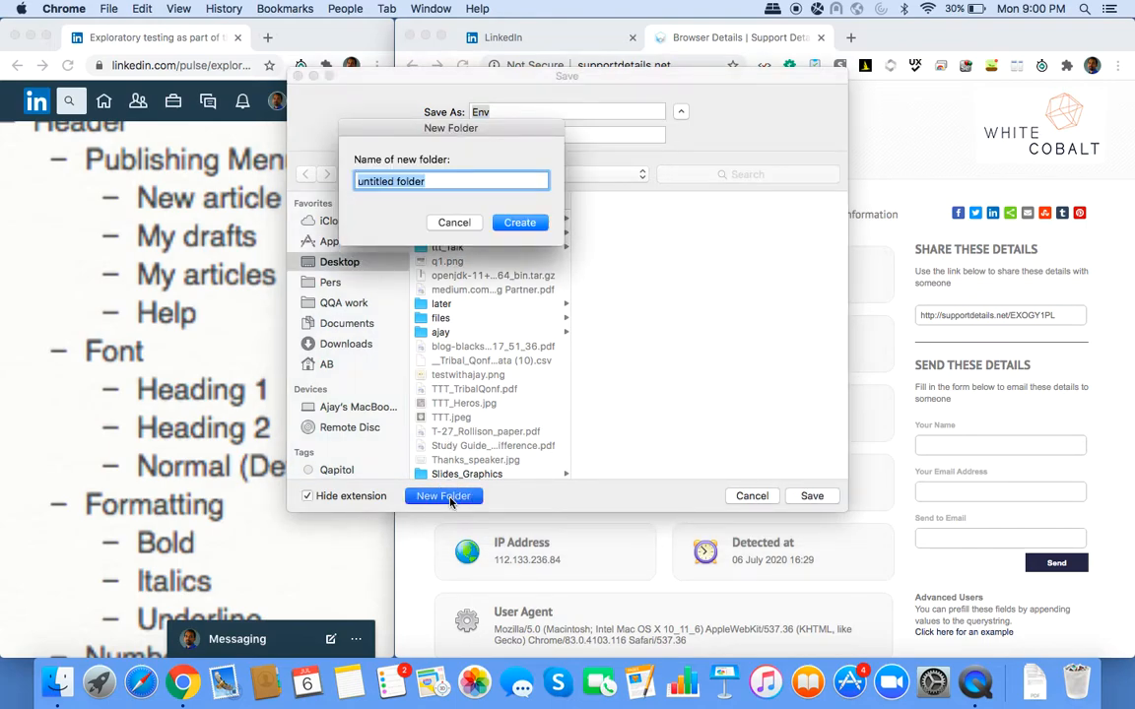
text(WriteArticle)
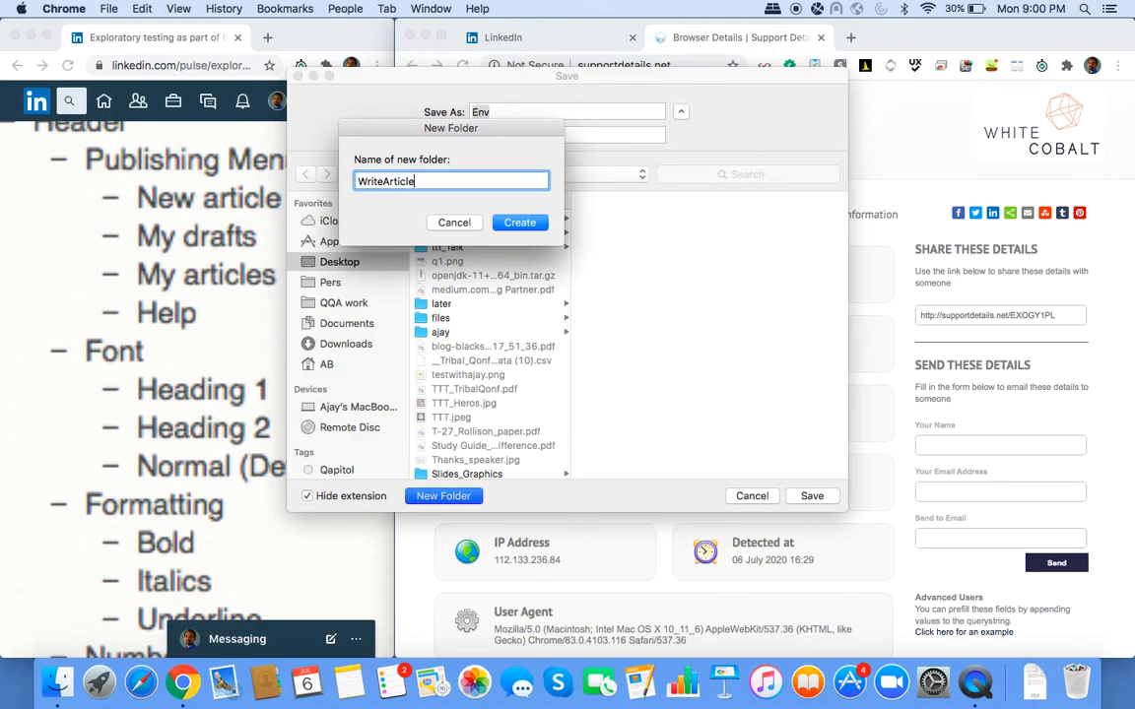
key(Return)
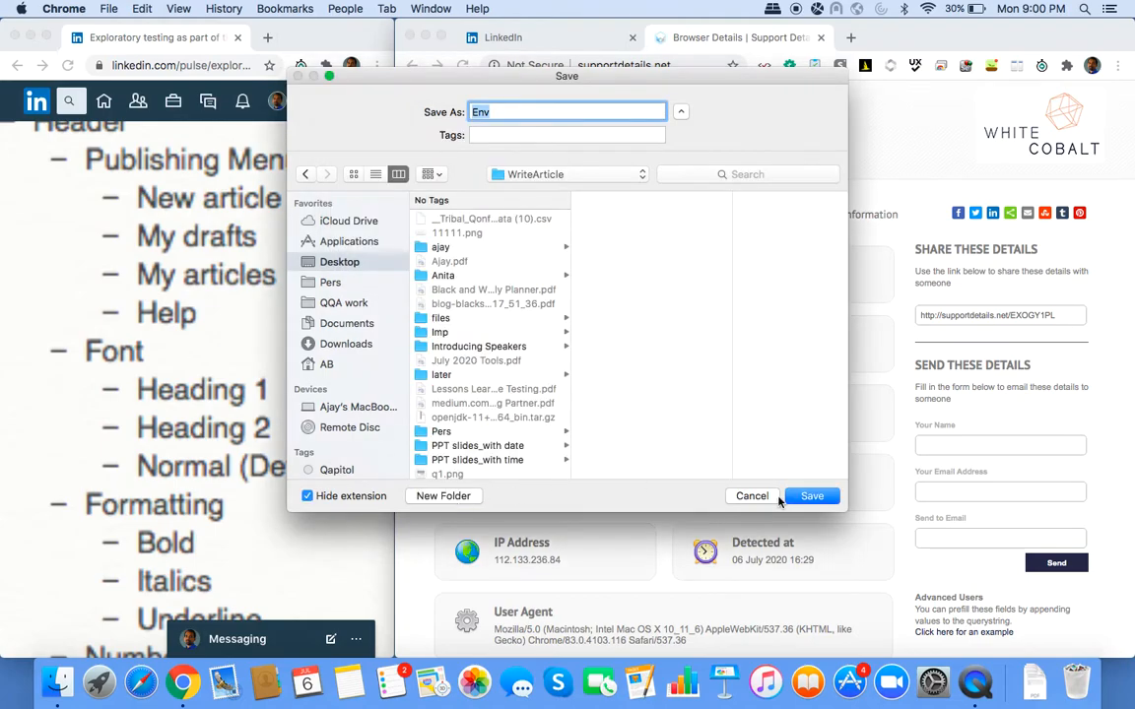
click(812, 496)
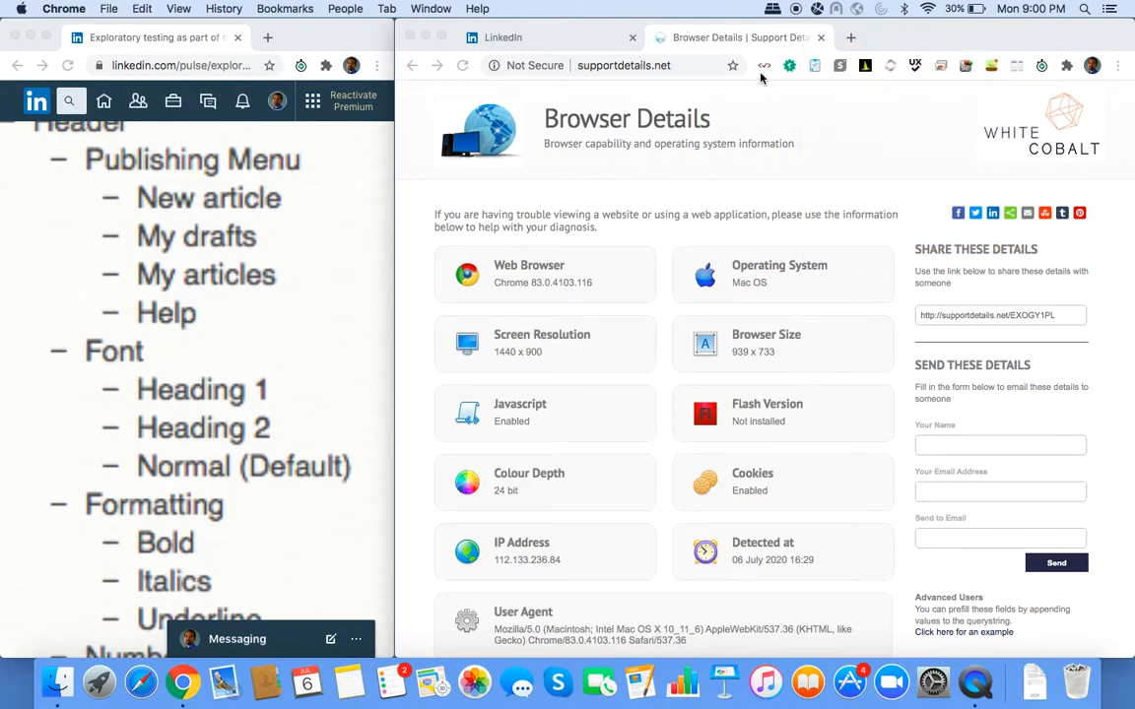
Close the Browser Details tab and choose Write article on the LinkedIn home feed.
click(820, 39)
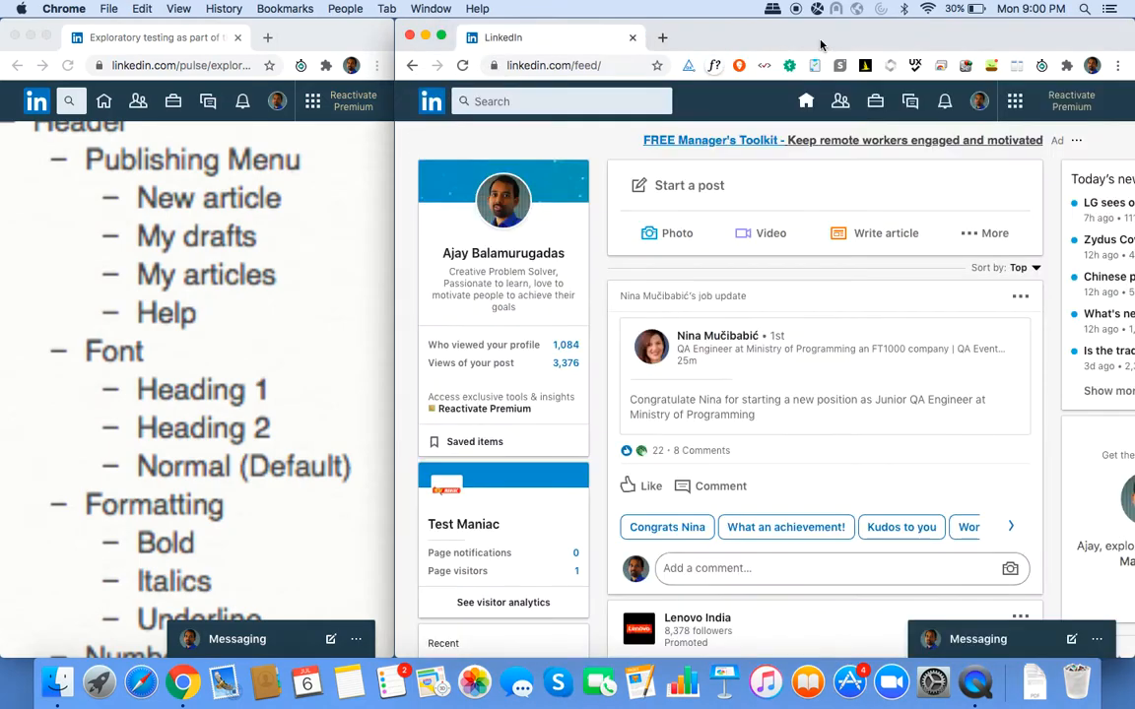
click(871, 236)
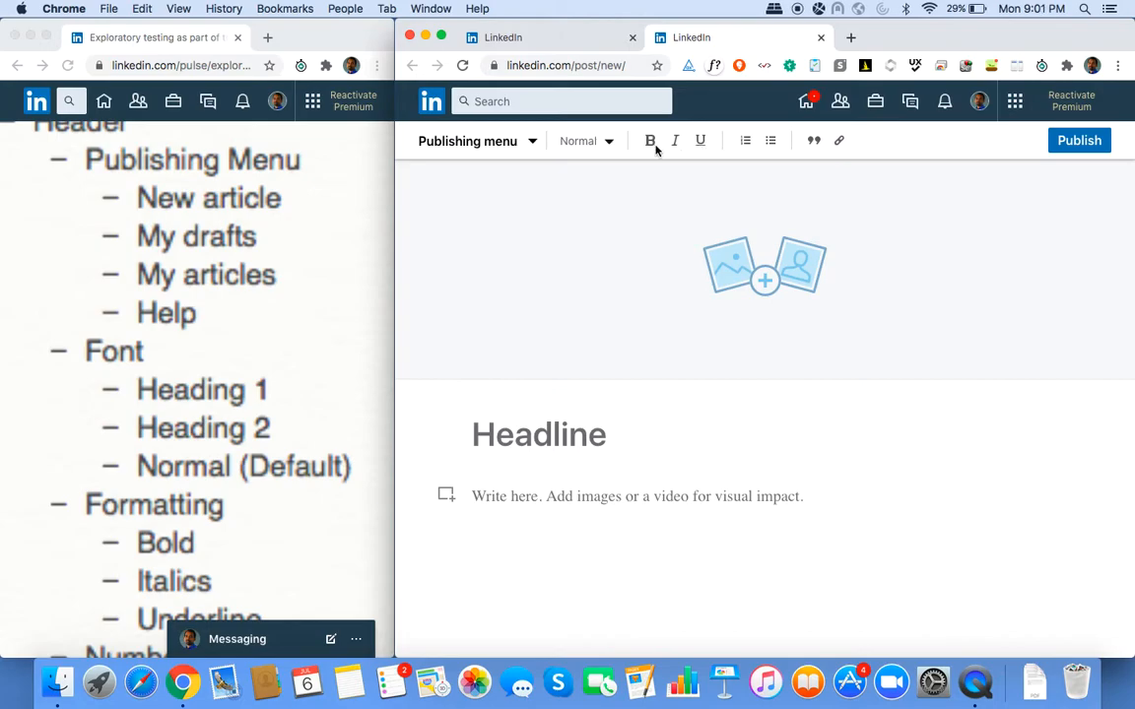
Create a new Untitled Google Doc via docs.new, browse its menus, then return to the LinkedIn draft.
click(851, 37)
text(docs.)
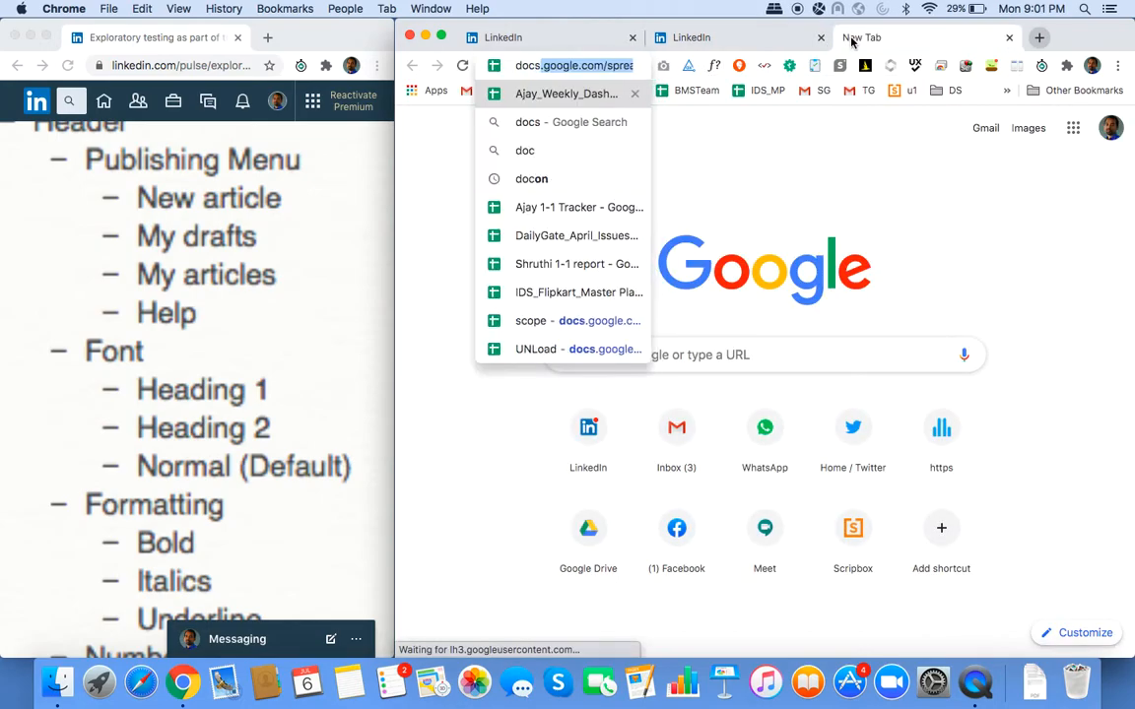
text(new)
key(Return)
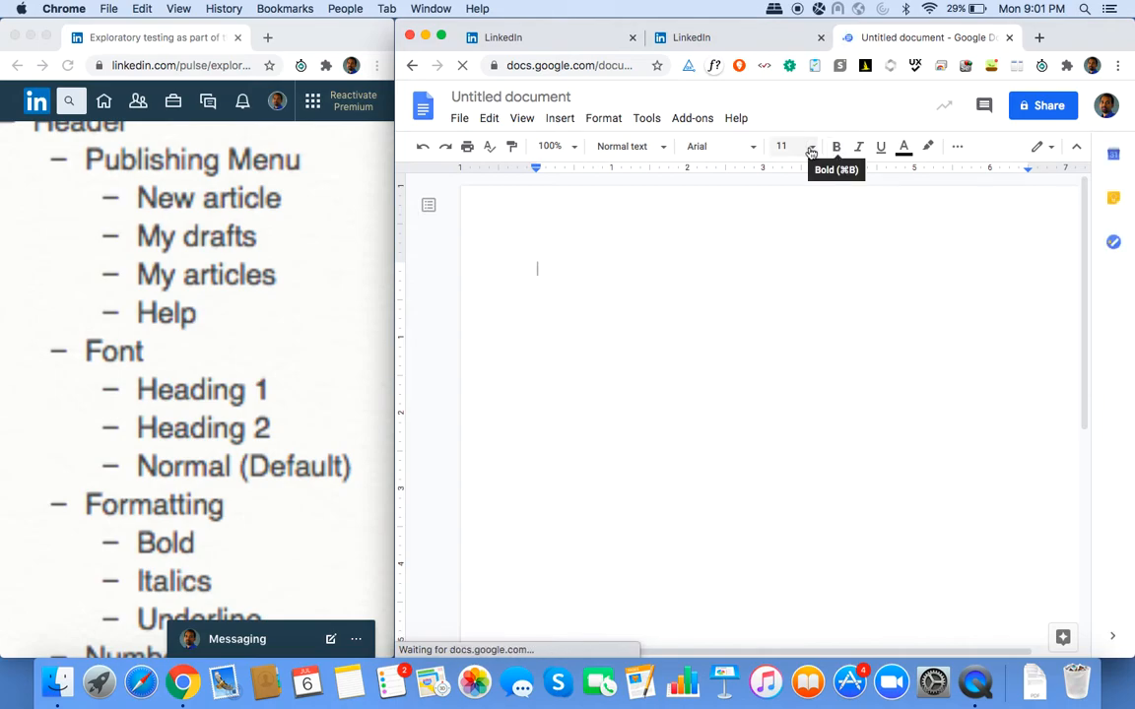
click(603, 120)
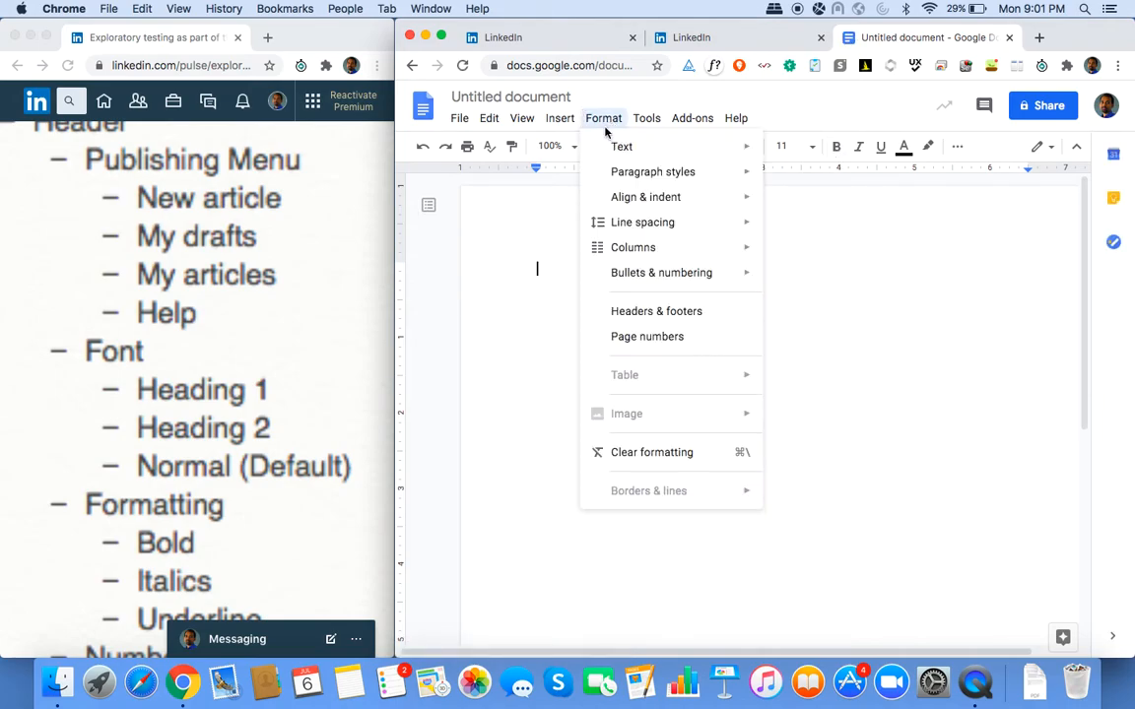
mouse_move(613, 151)
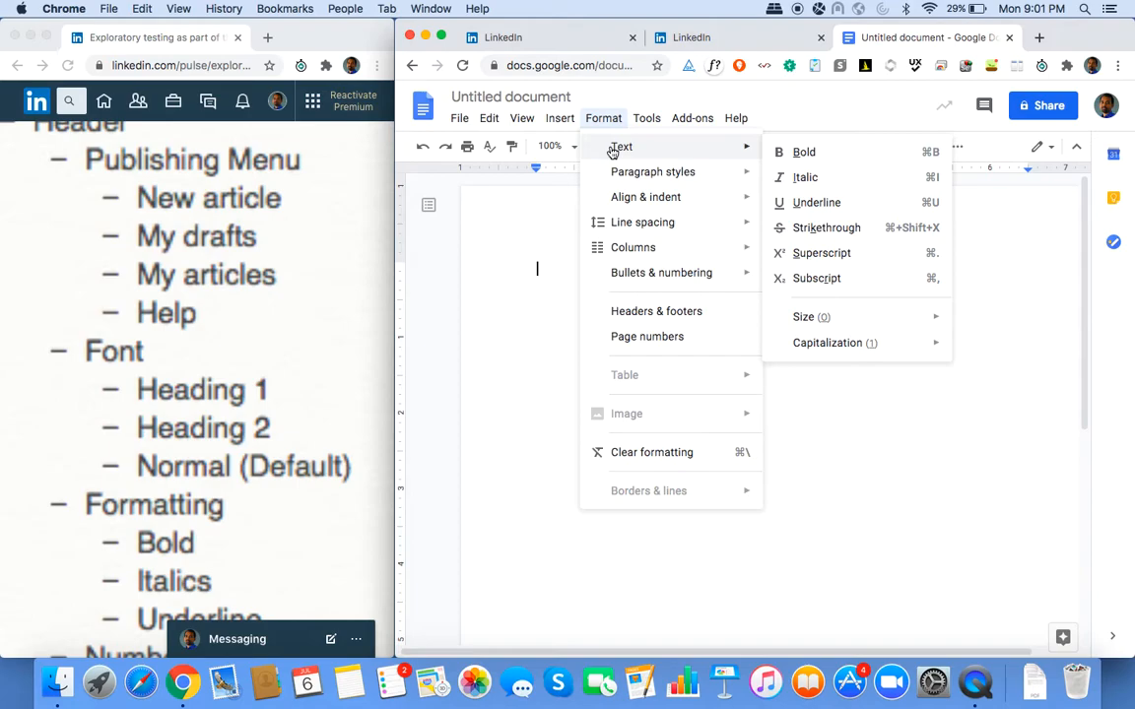
mouse_move(618, 176)
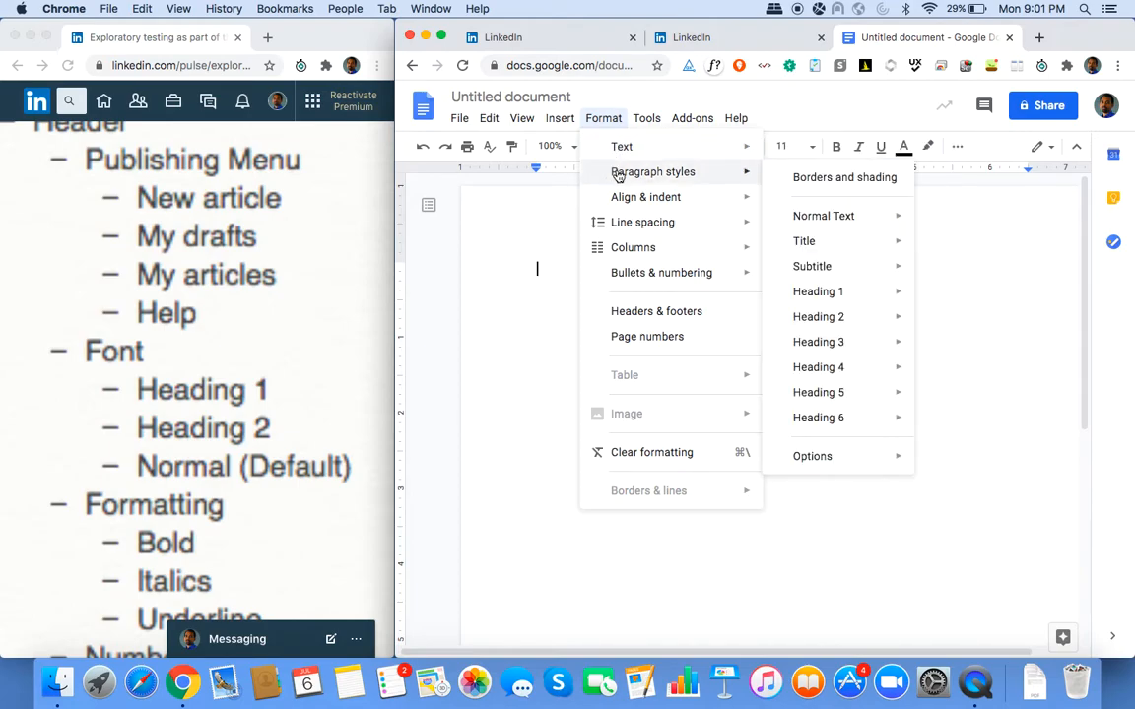
click(666, 37)
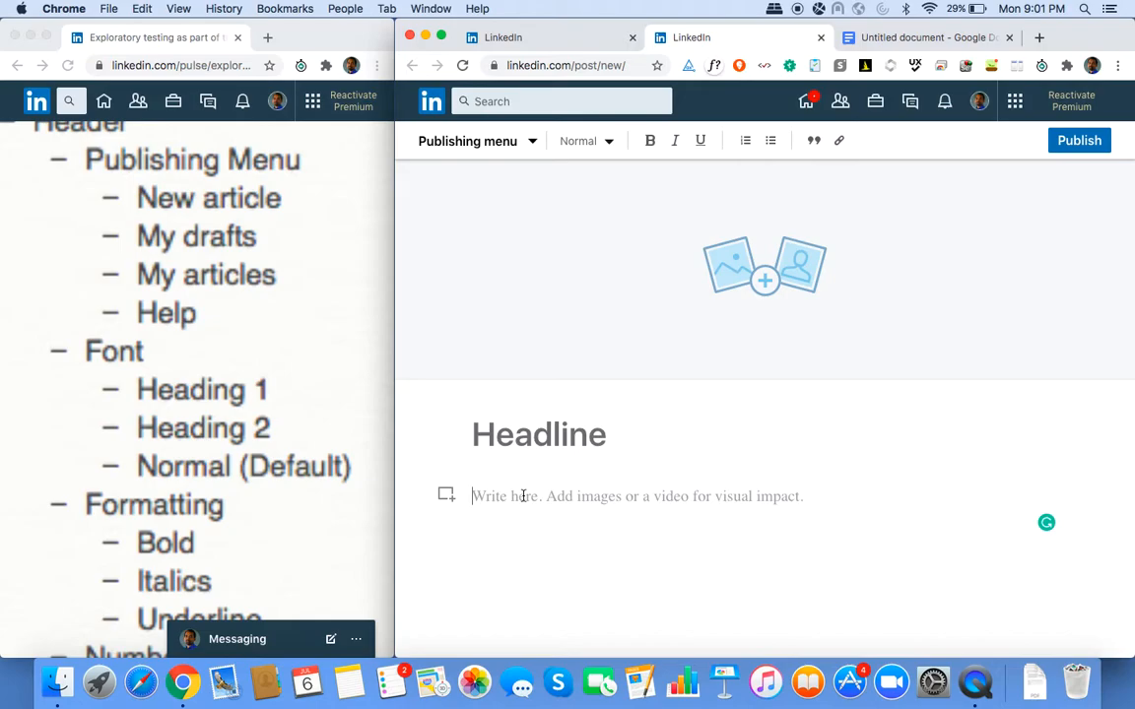
Type the lines 'Date: 06th July 2020', 'Time: 09:00 pm IST' and a Tester line with the tester's name.
text(Date: )
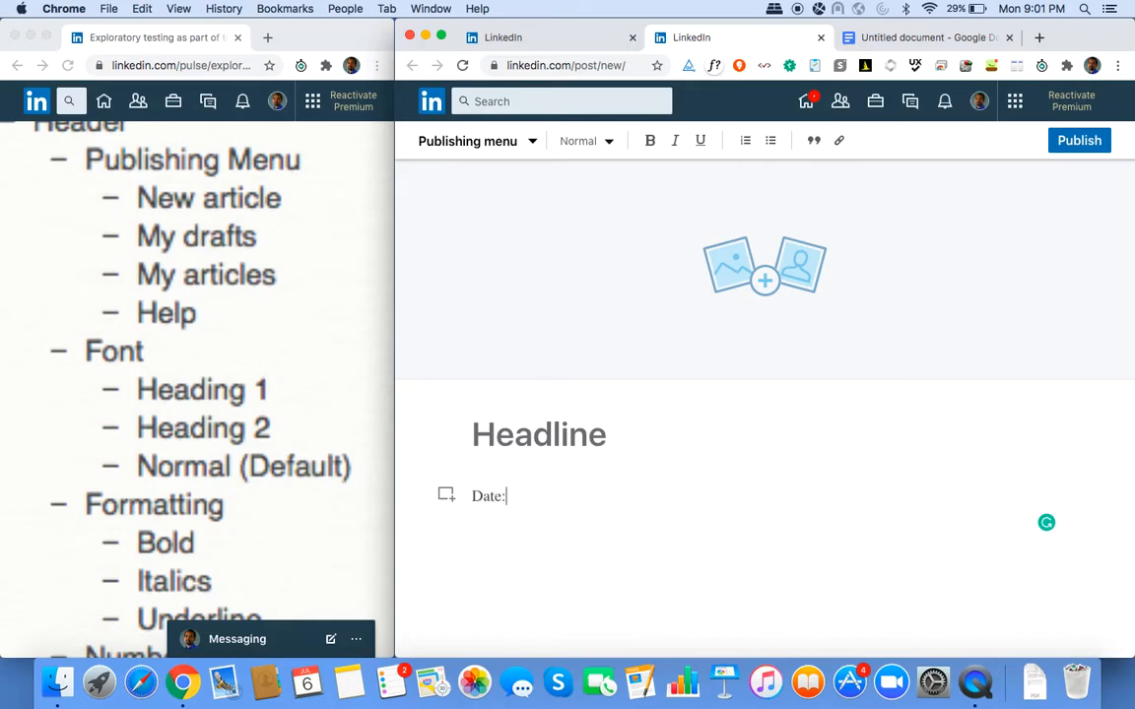
text(06t)
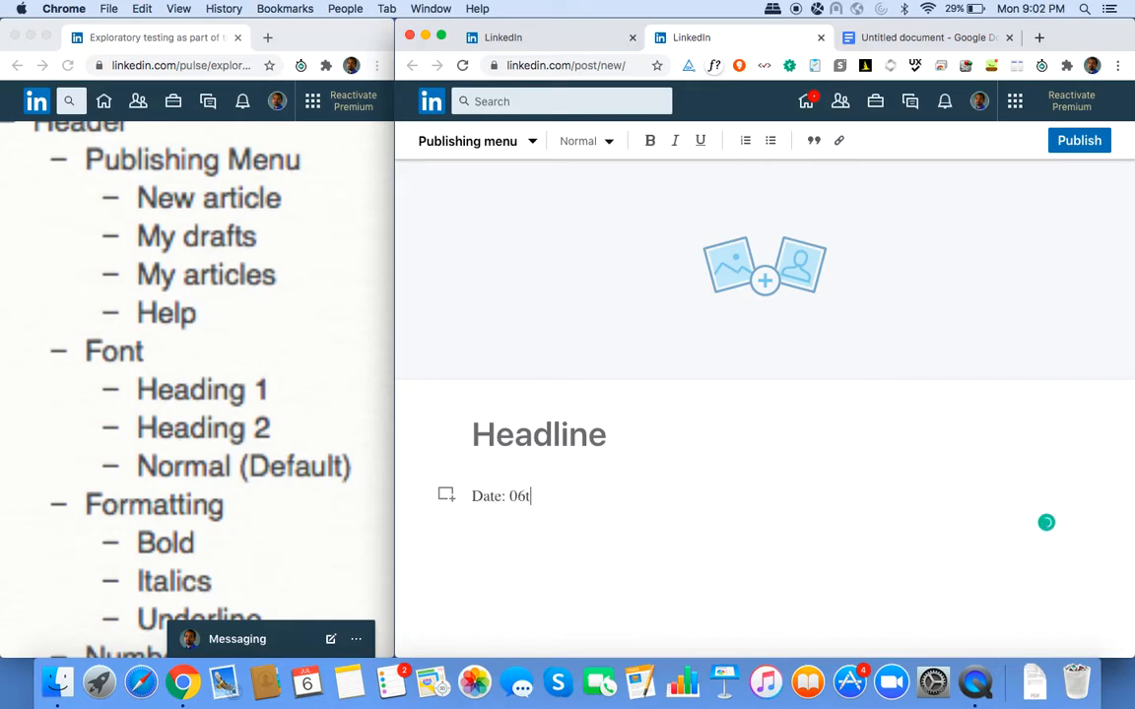
text(h July)
click(1021, 10)
click(591, 493)
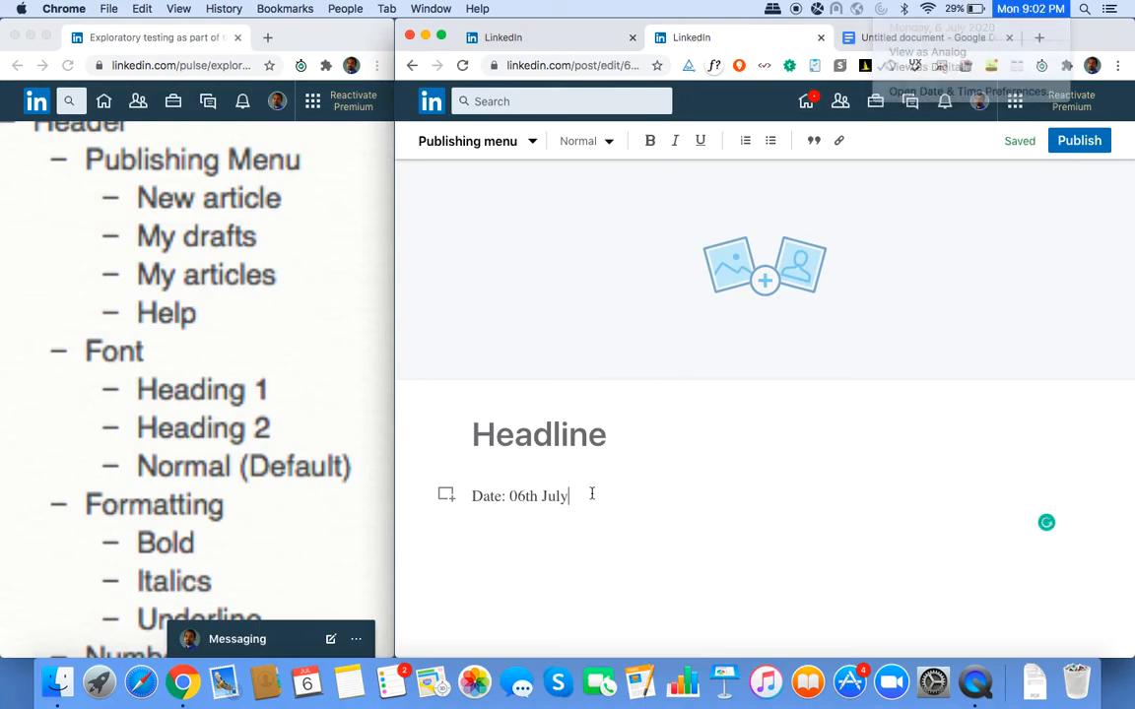
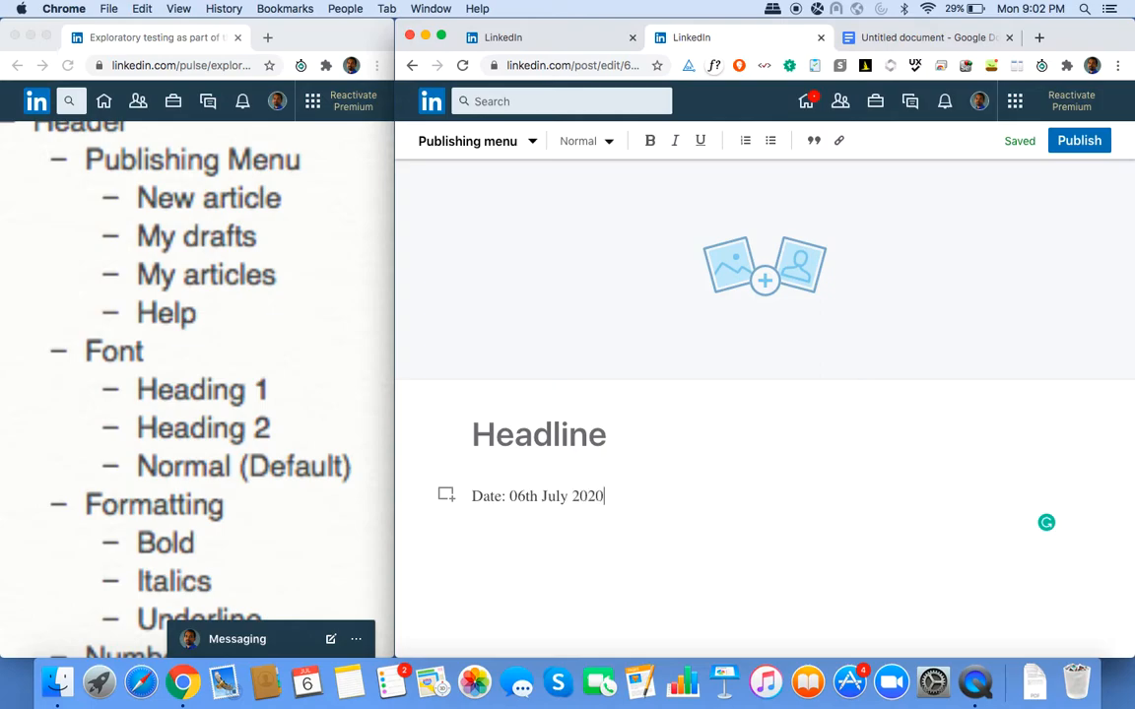
key(Return)
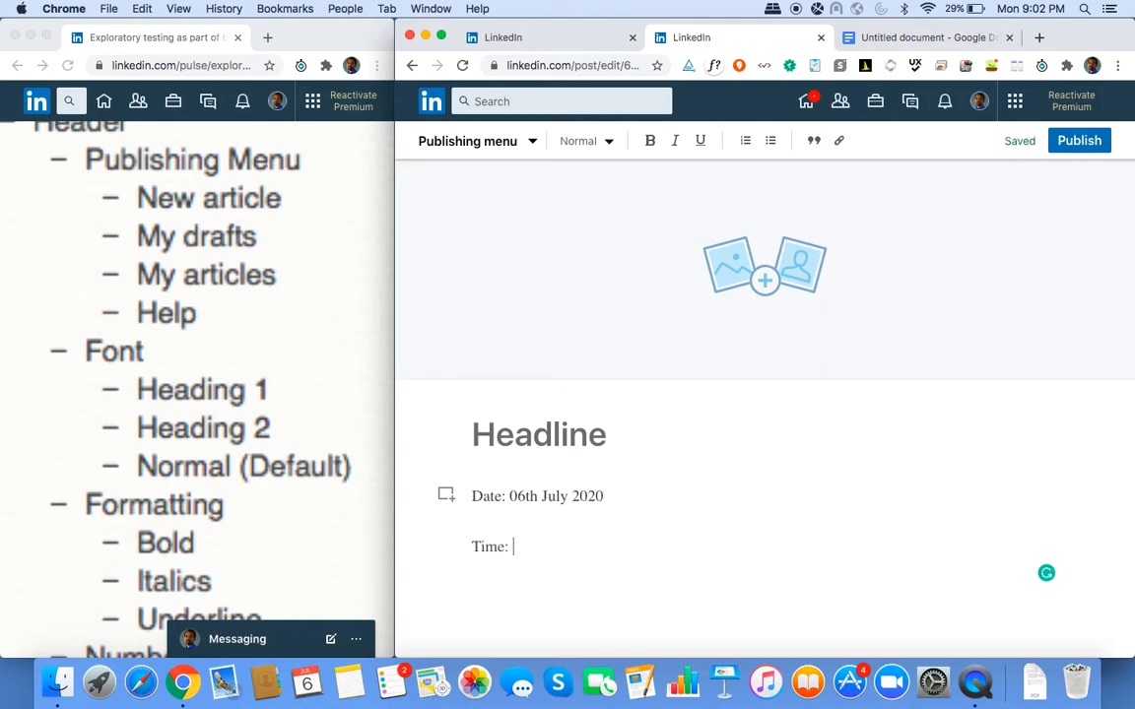
key(Return)
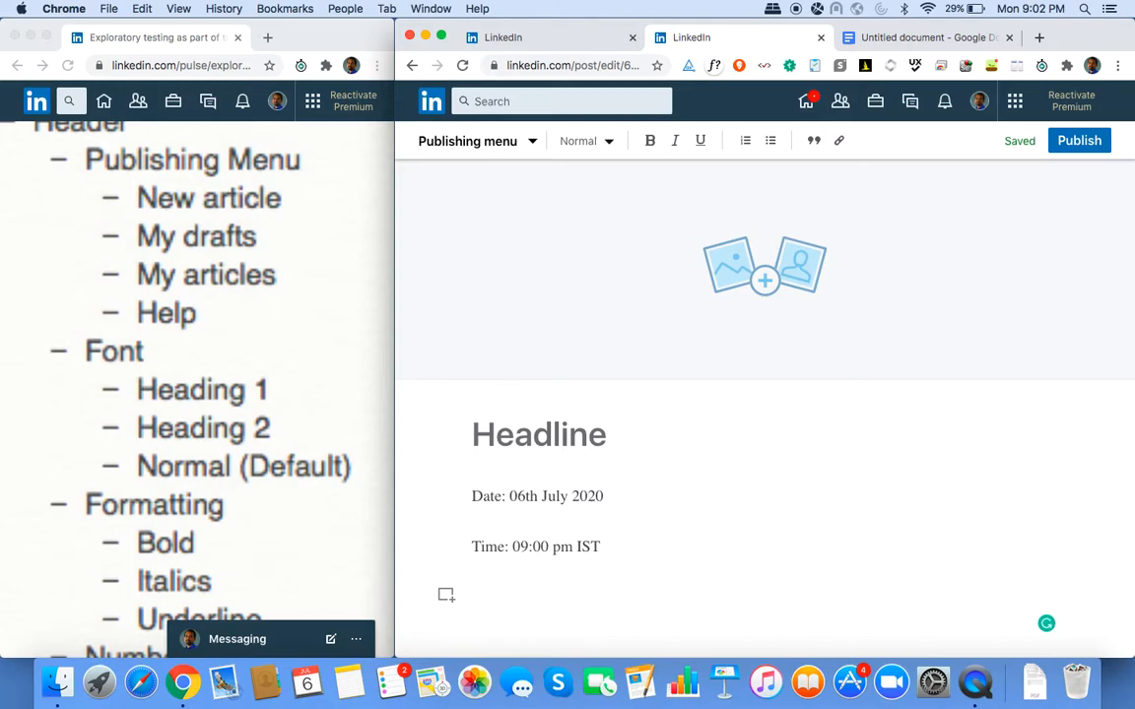
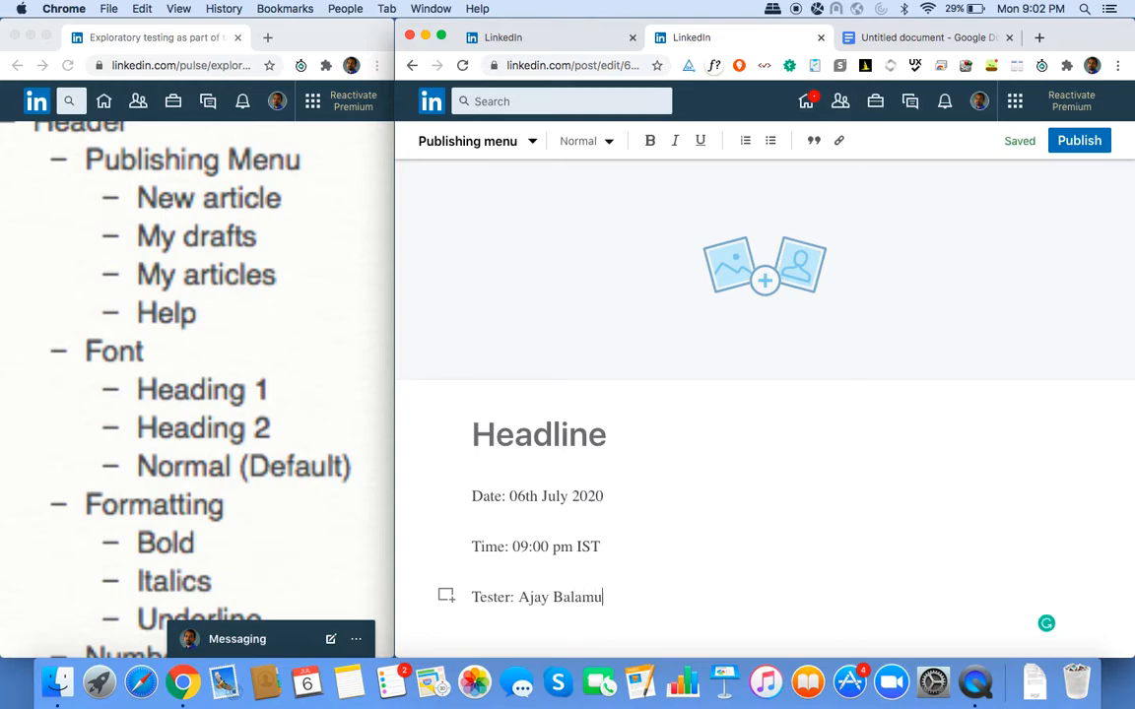
Join the Time line onto the Date line with a | separator and bold the date and time values.
click(469, 546)
key(BackSpace)
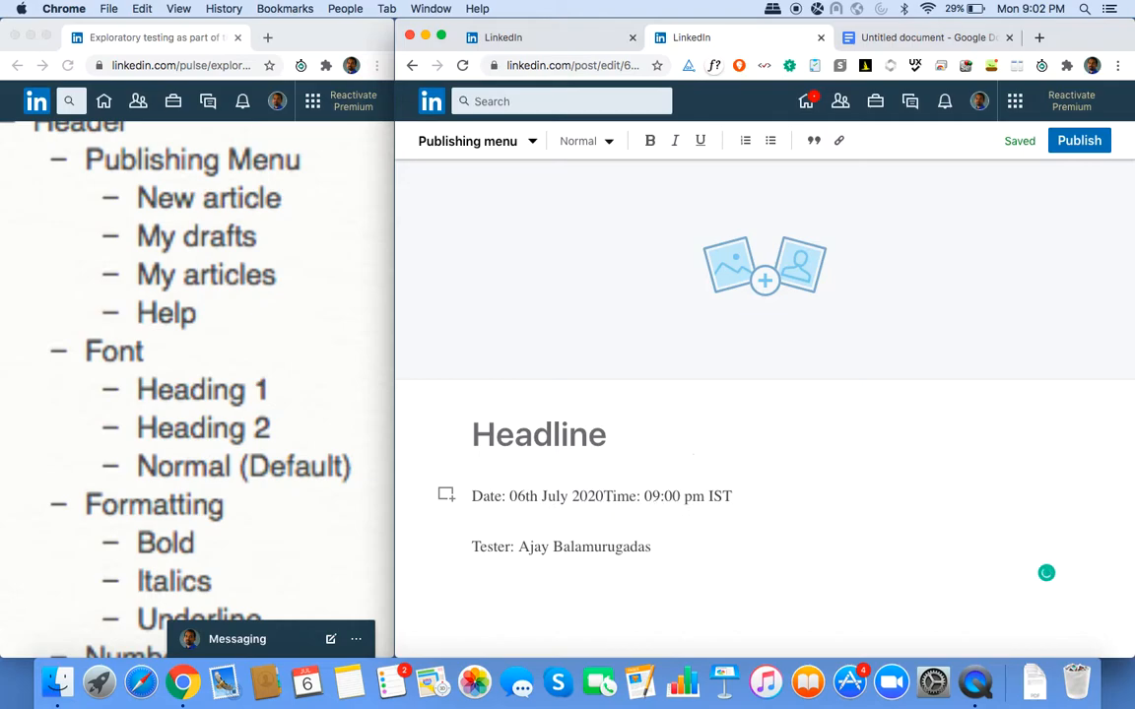
text(|)
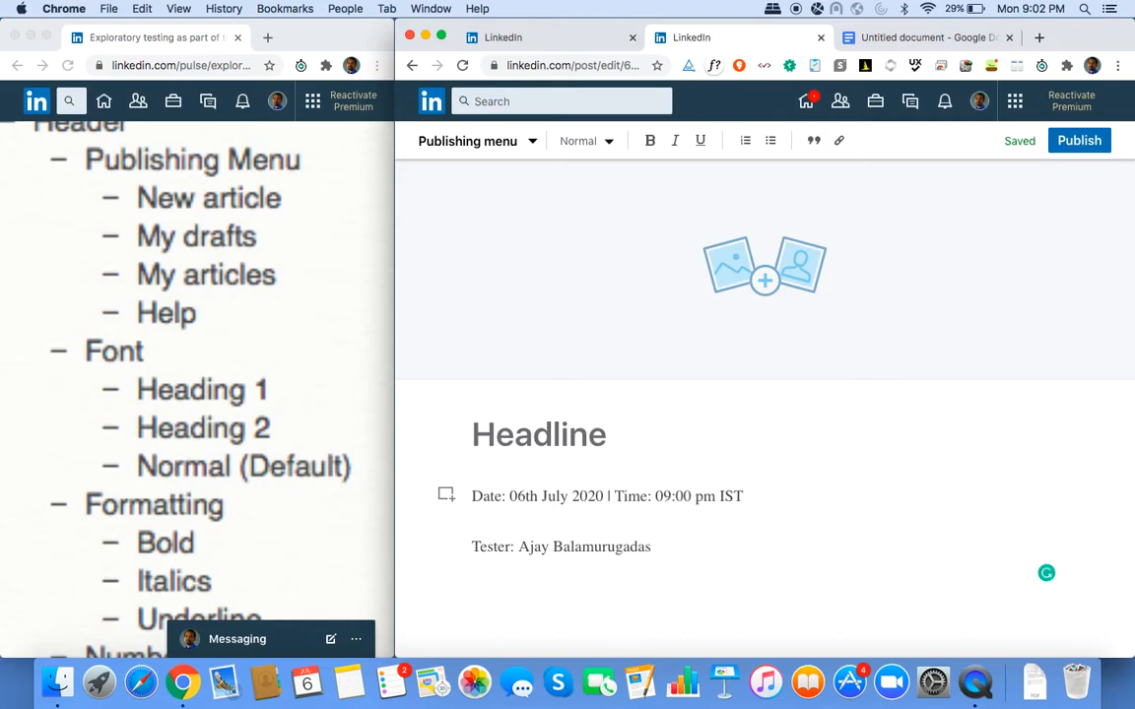
key(Left)
key(Left)
key(Left)
key(shift+Left)
key(shift+Left)
key(shift+Left)
key(shift+Left)
key(shift+Left)
key(shift+Left)
key(shift+Left)
key(shift+Left)
key(shift+Left)
key(shift+Left)
key(shift+Left)
key(shift+Left)
key(shift+Left)
key(shift+Left)
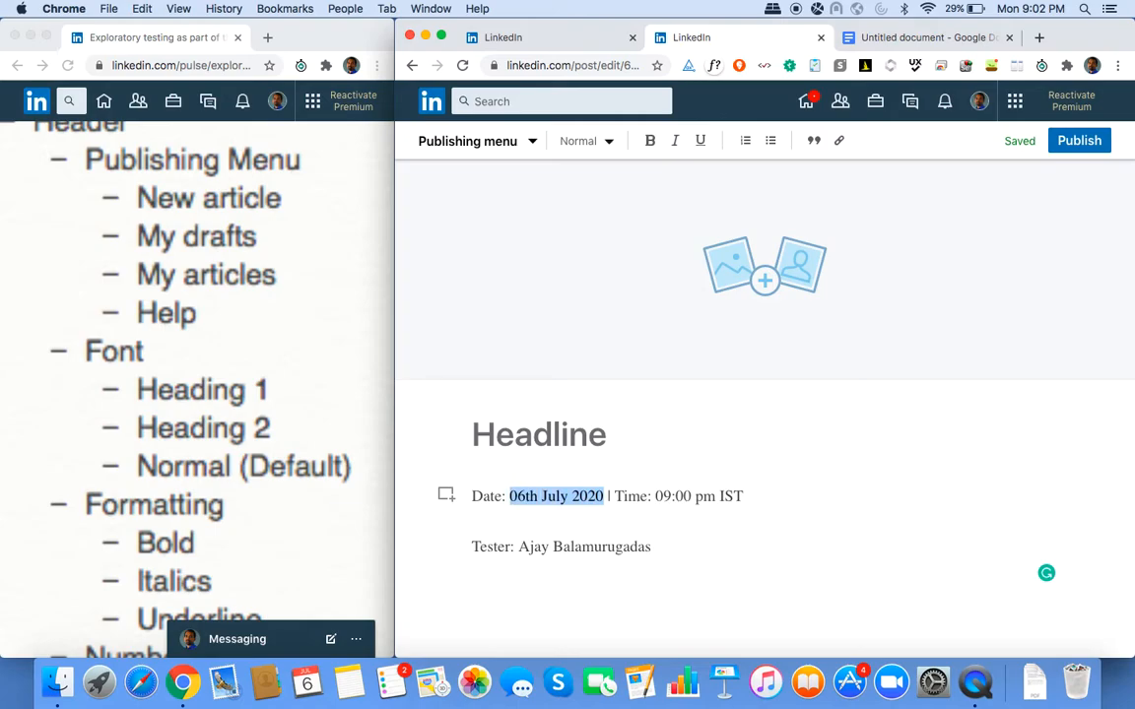
key(super+b)
key(Right)
key(Right)
key(Right)
key(Right)
key(Right)
key(Right)
key(Right)
key(Right)
key(Right)
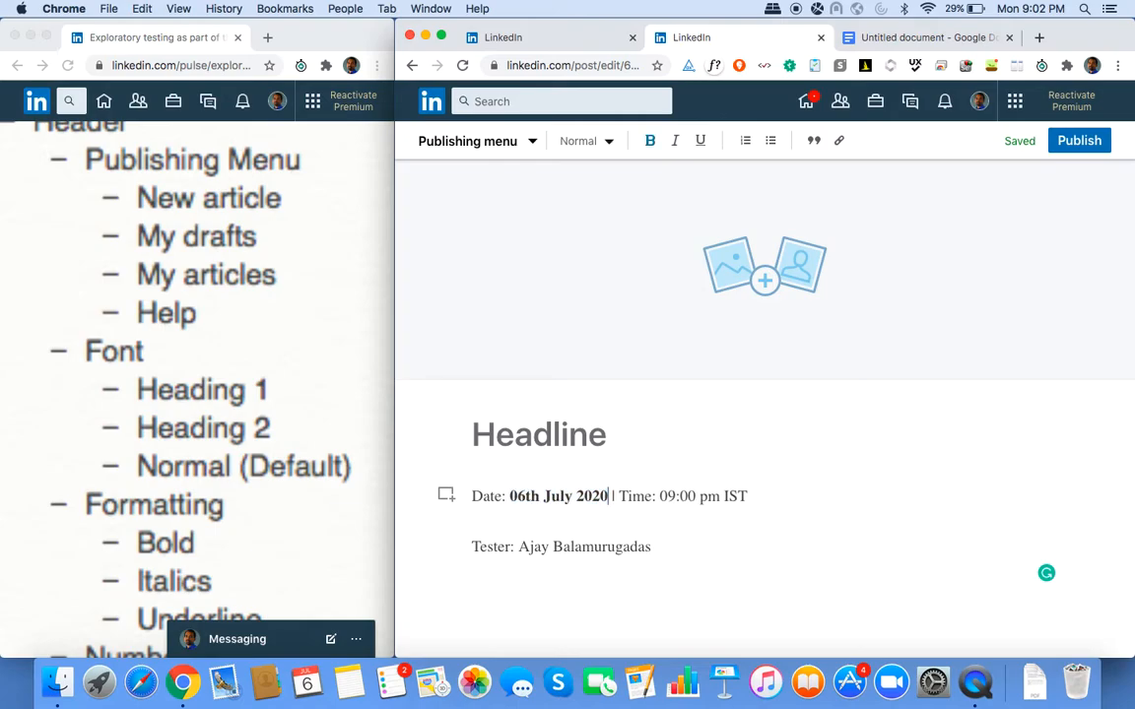
key(Right)
key(shift+Right)
key(shift+Right)
key(shift+Right)
key(shift+Right)
key(shift+Right)
key(shift+Right)
key(shift+Right)
key(shift+Right)
key(shift+Right)
key(shift+Right)
key(shift+Right)
key(shift+Right)
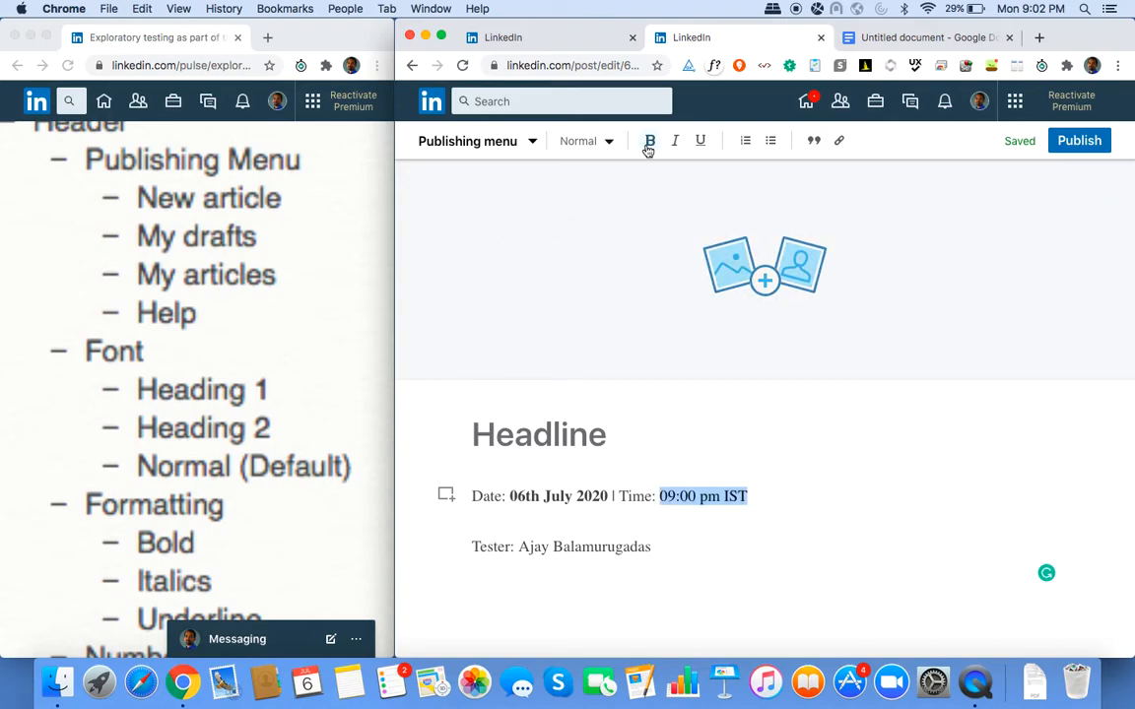
click(649, 143)
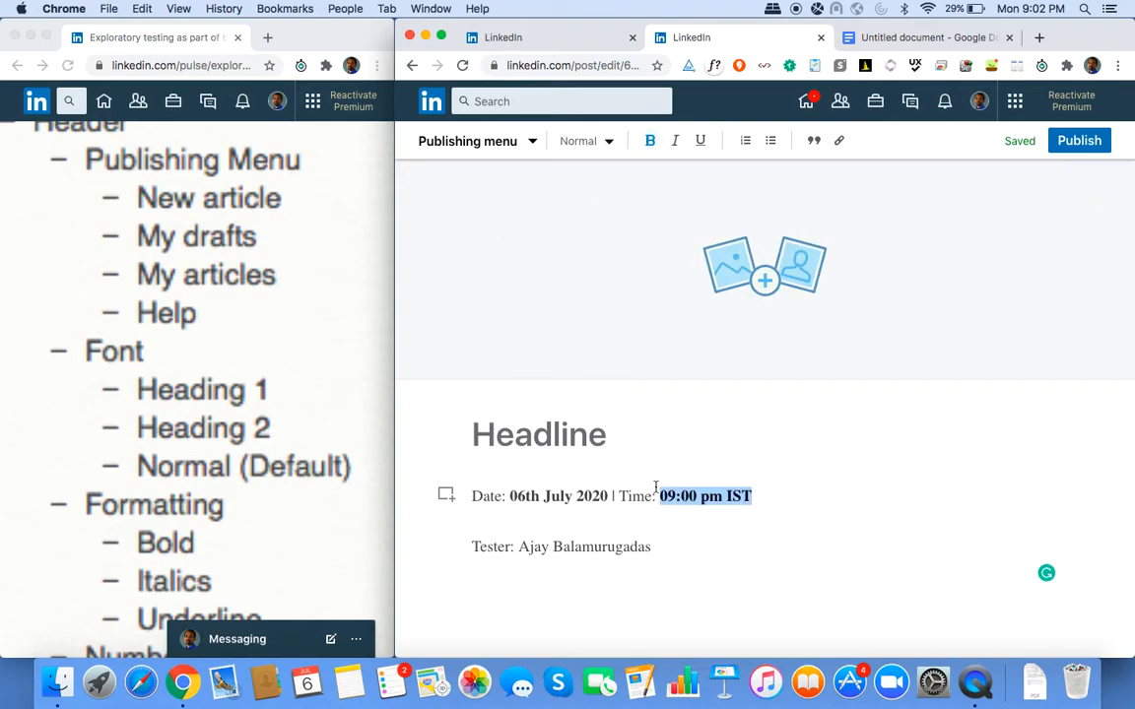
Join the Tester line with a | separator, bold the tester's name, and start a new paragraph.
click(753, 495)
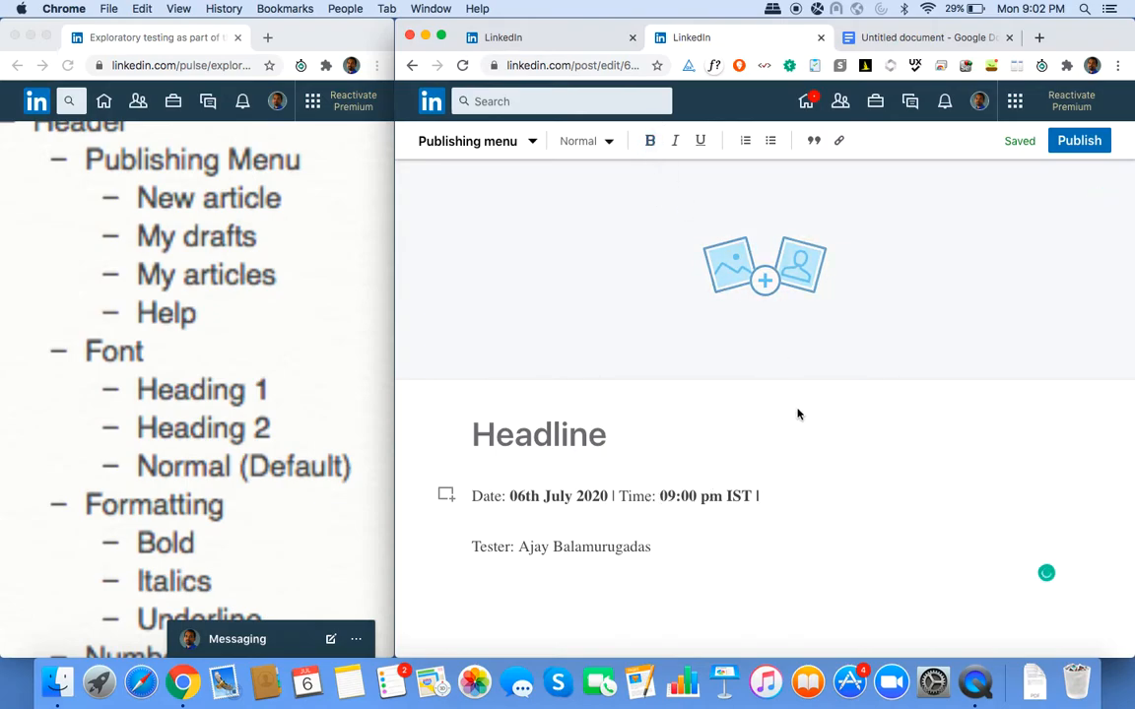
key(BackSpace)
text(|)
key(Delete)
key(Delete)
key(Right)
key(Right)
key(Right)
key(Right)
key(Right)
key(Right)
key(Right)
key(shift+End)
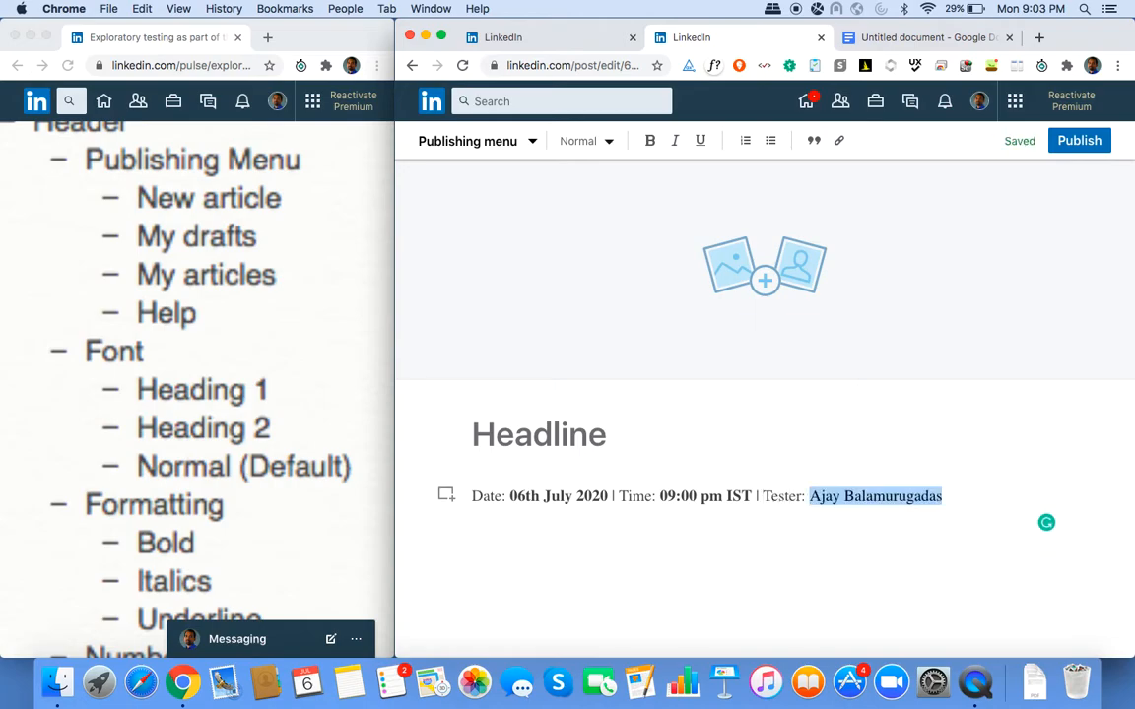
key(super+b)
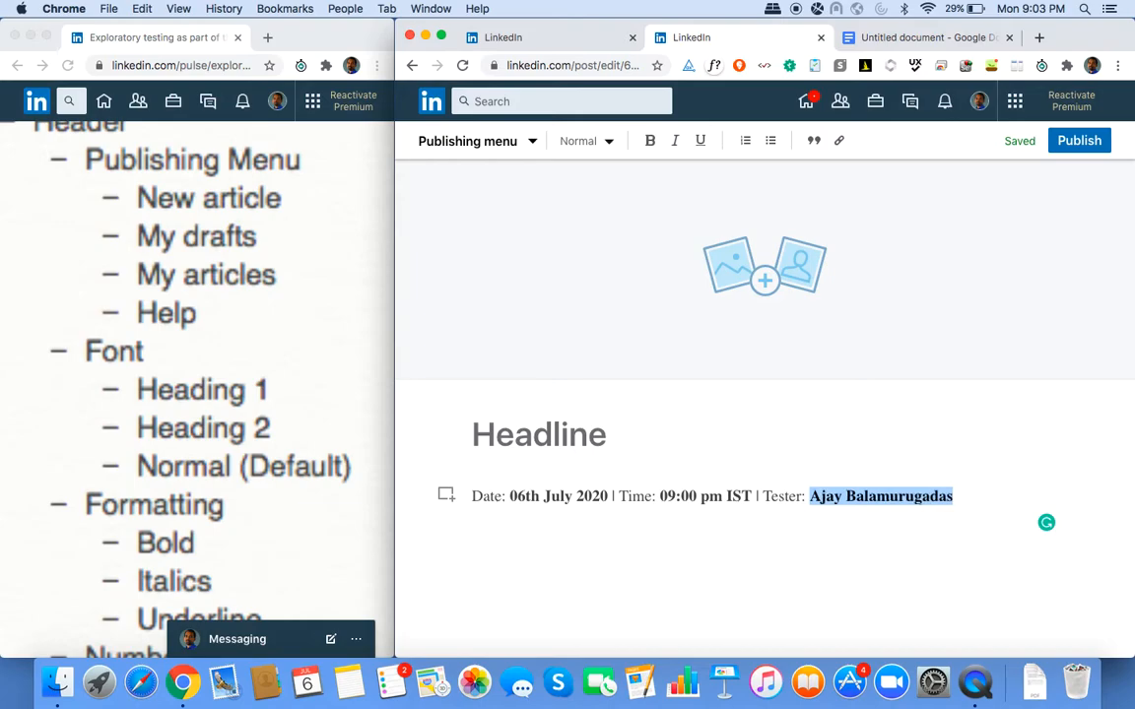
key(Right)
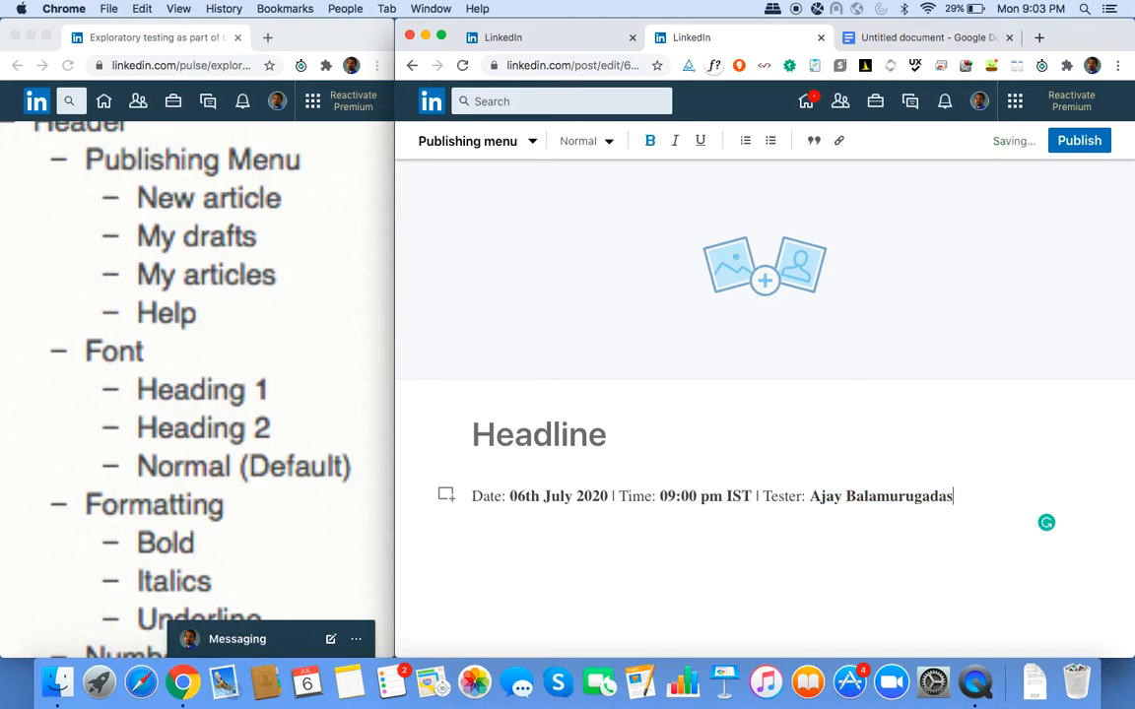
key(Return)
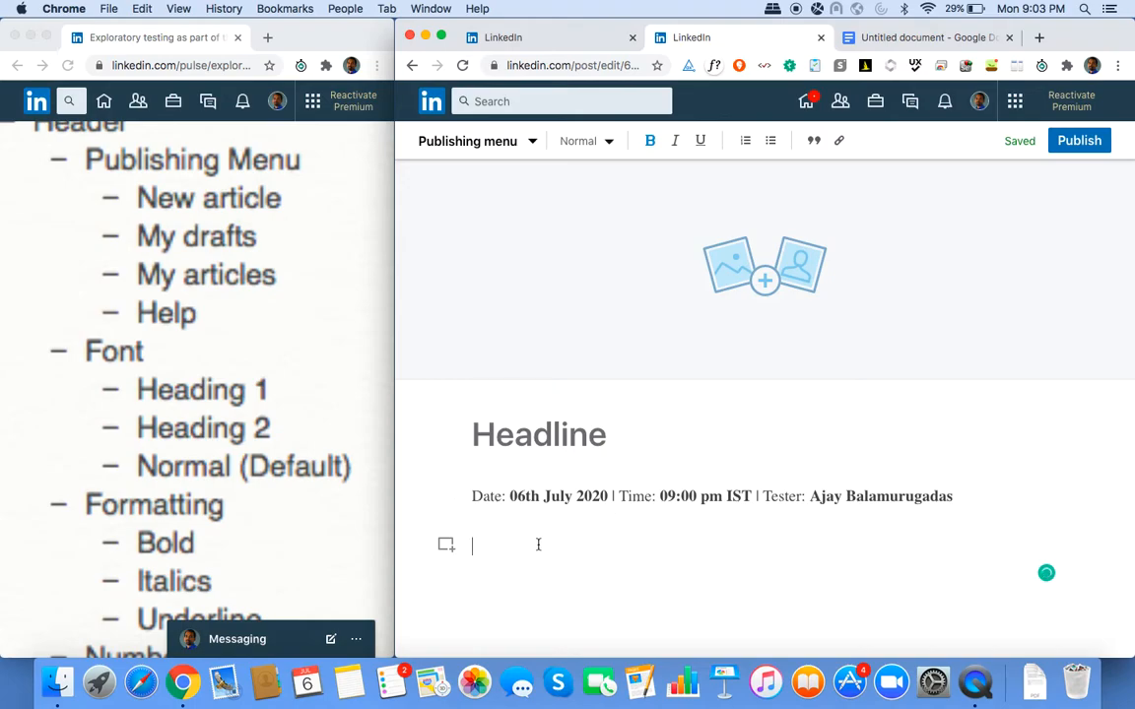
Upload Env.png from the WriteArticle folder as an image below the session header.
click(449, 551)
click(549, 549)
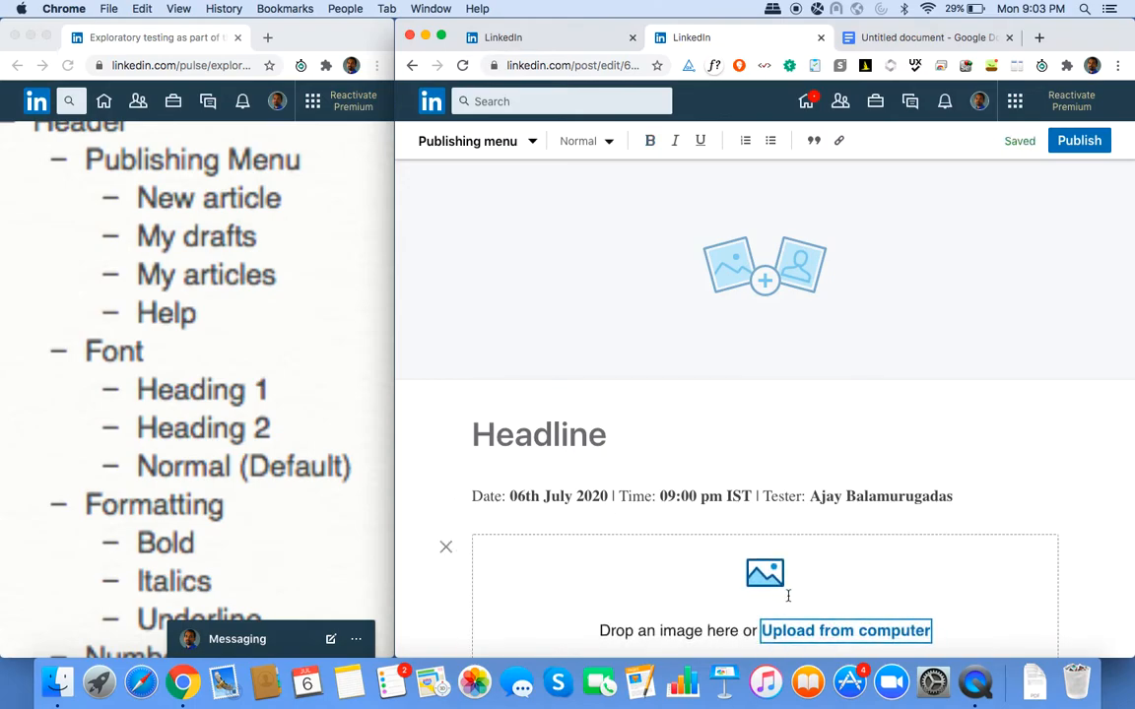
click(824, 638)
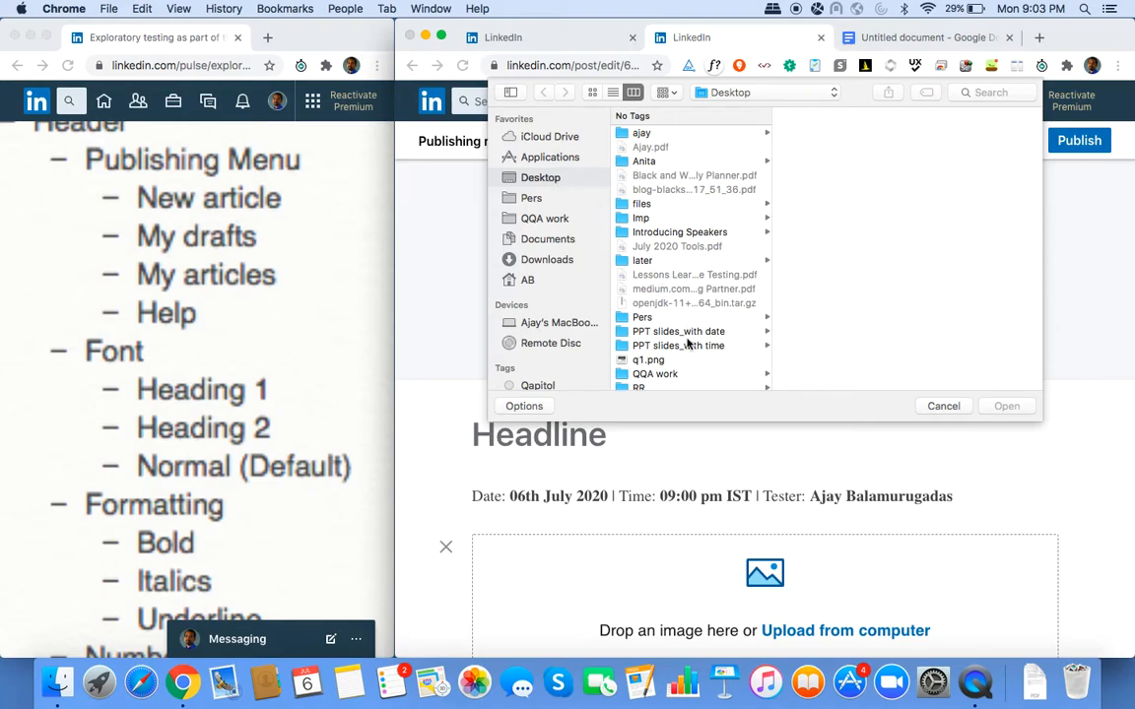
scroll(660, 295, down, 5)
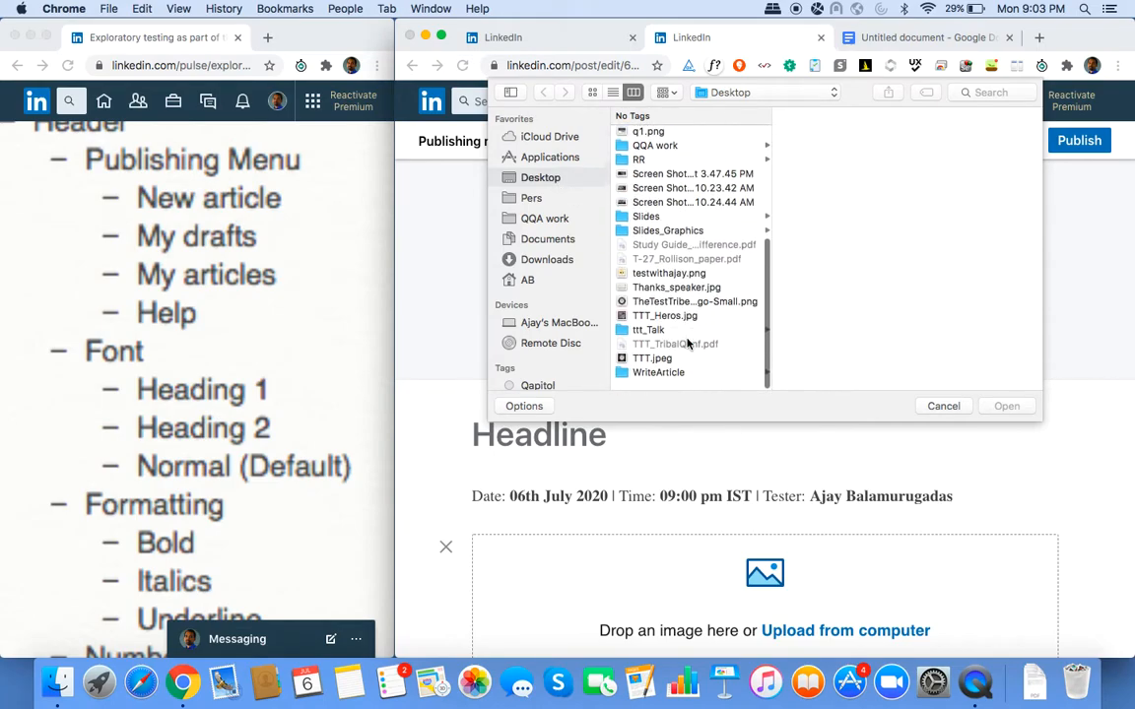
click(658, 383)
click(822, 138)
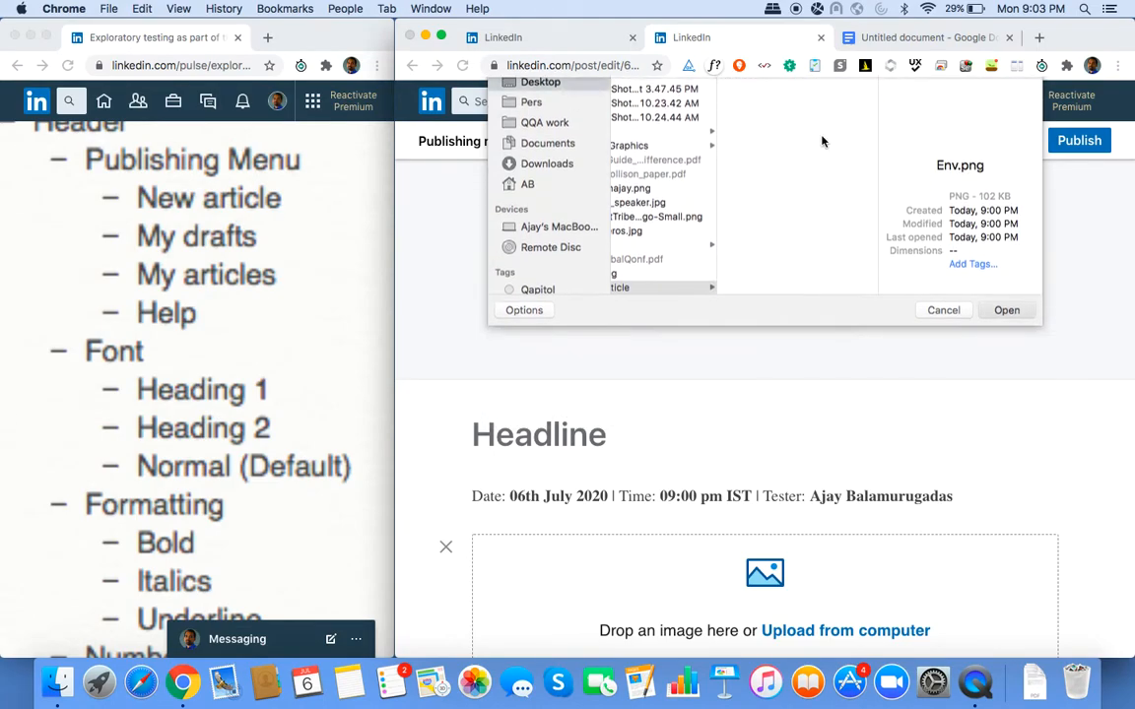
double_click(822, 138)
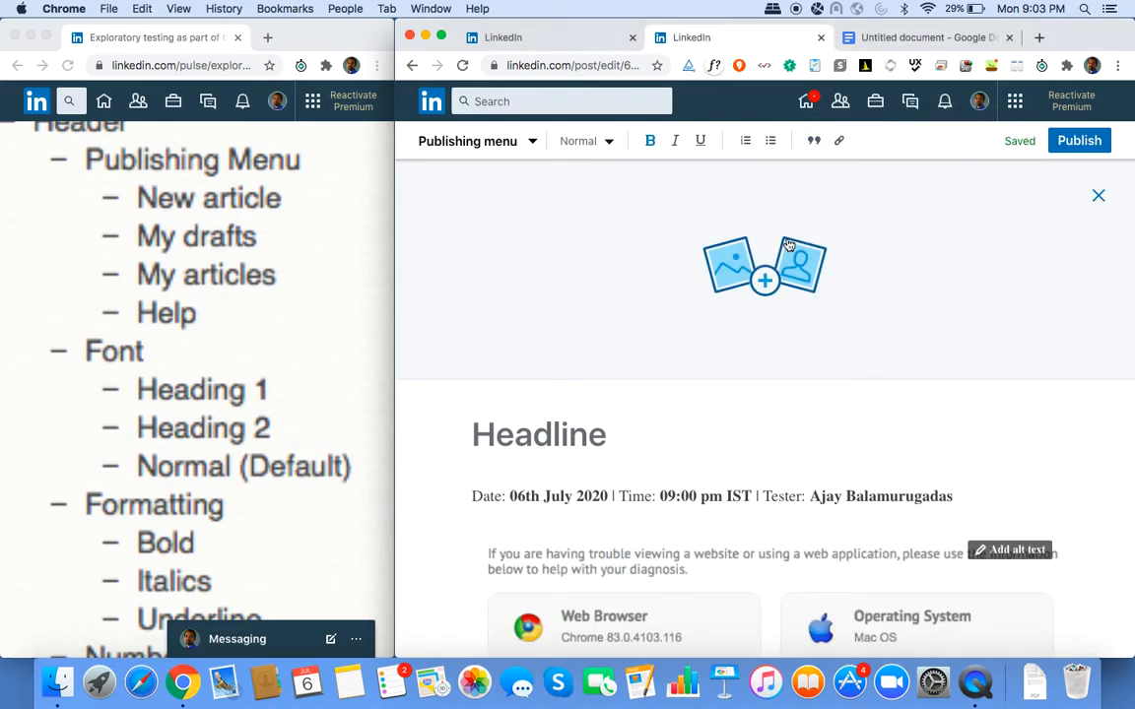
click(1005, 536)
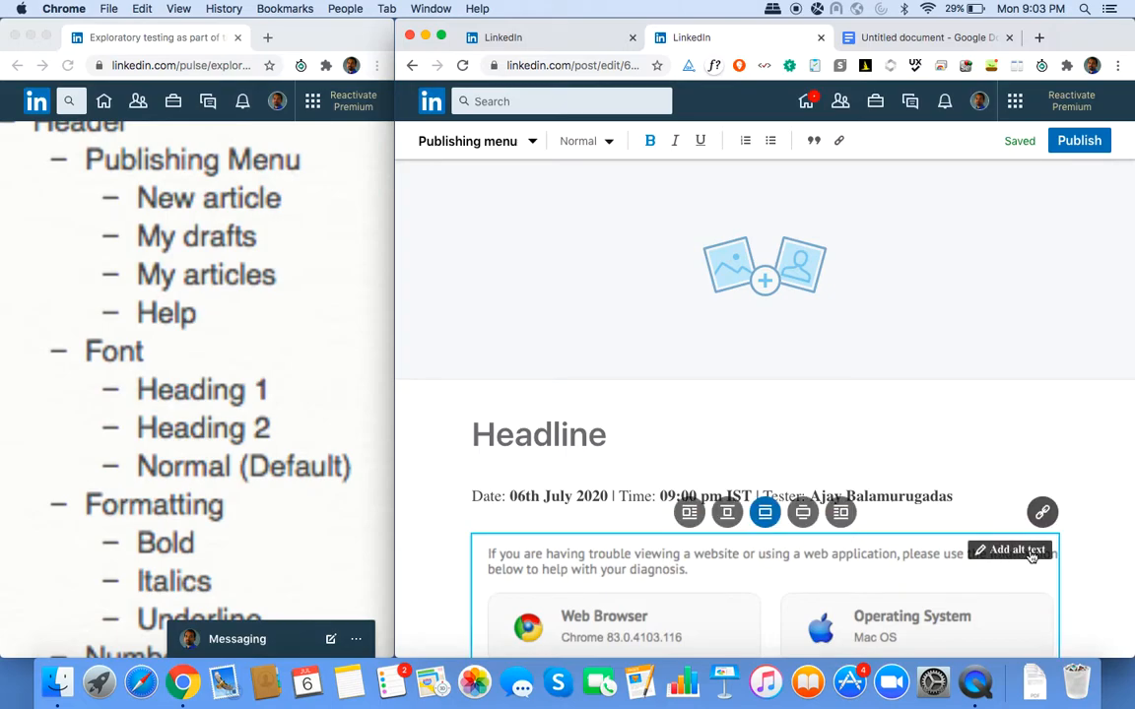
Scroll down the draft to bring the browser-details screenshot below the header line into view.
scroll(296, 526, down, 10)
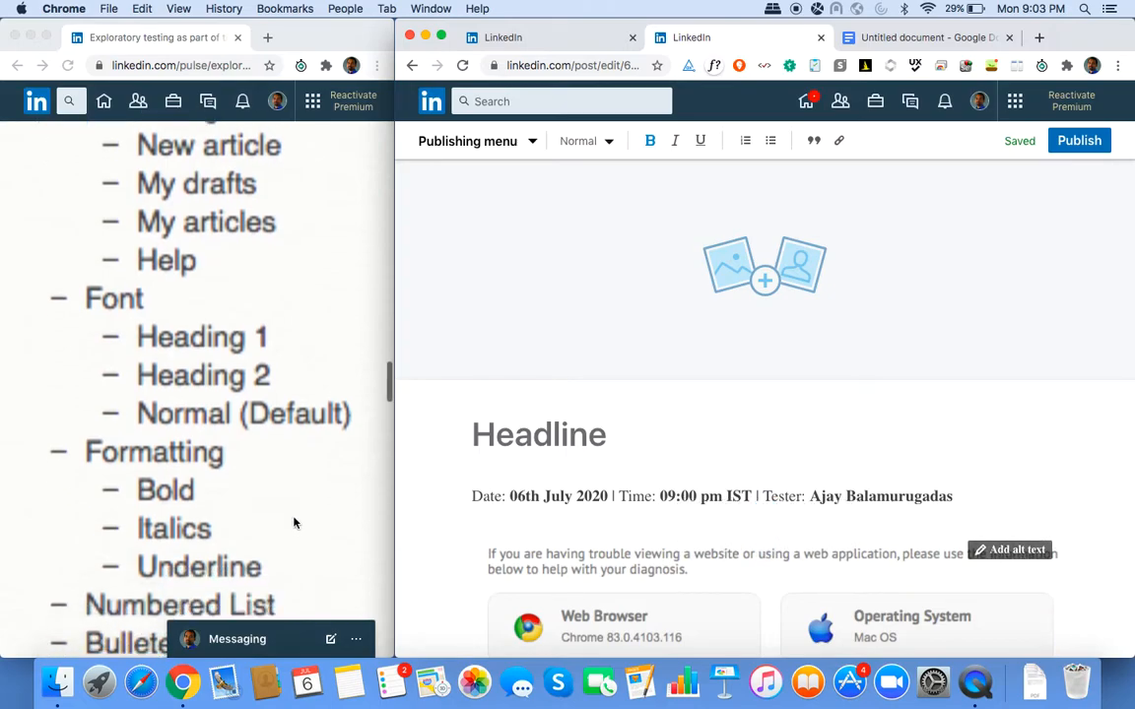
scroll(294, 523, down, 9)
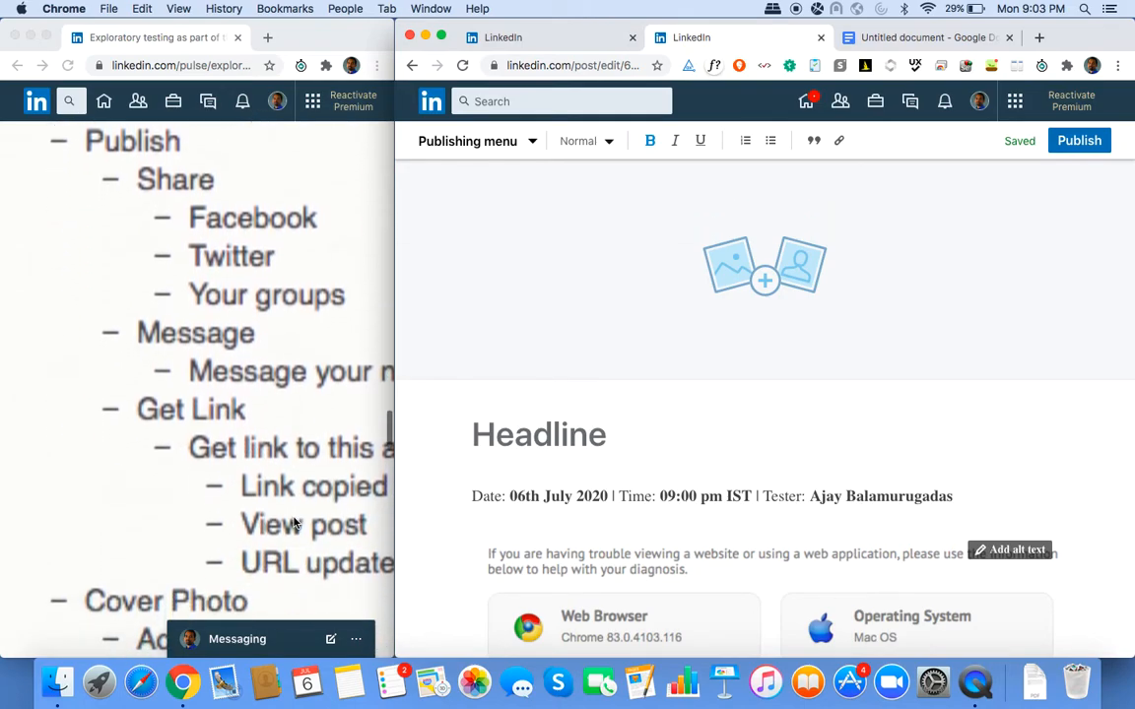
scroll(294, 523, right, 1)
scroll(294, 523, down, 12)
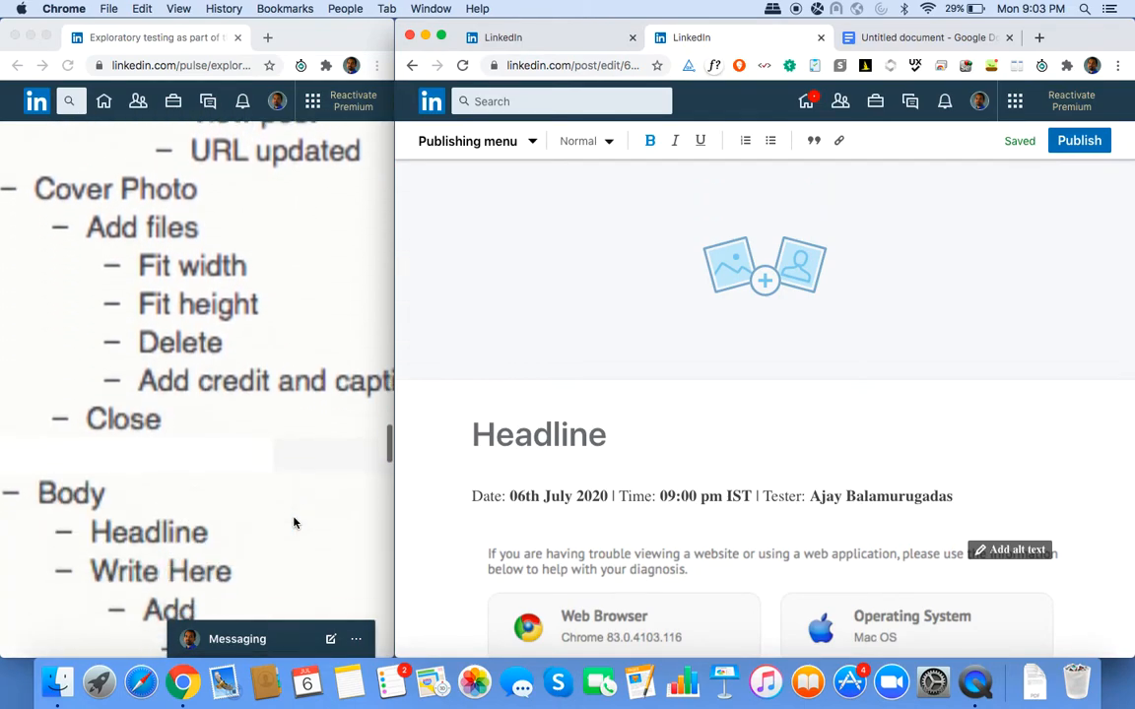
scroll(296, 521, down, 1)
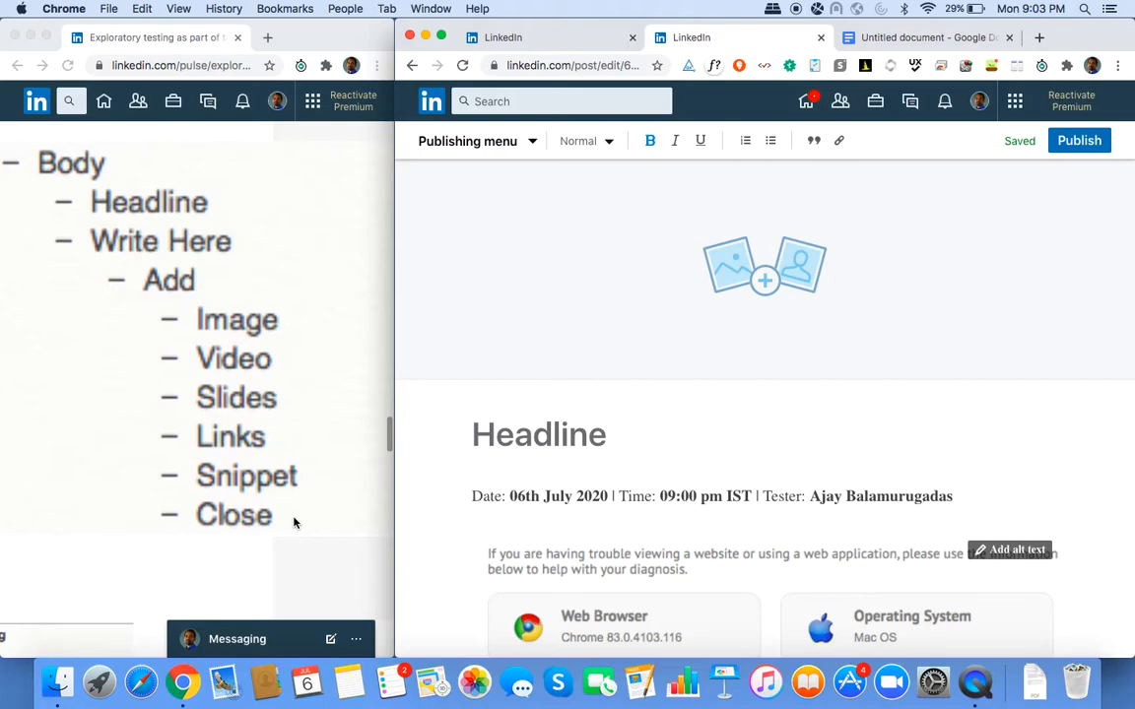
scroll(294, 521, down, 2)
scroll(254, 342, down, 4)
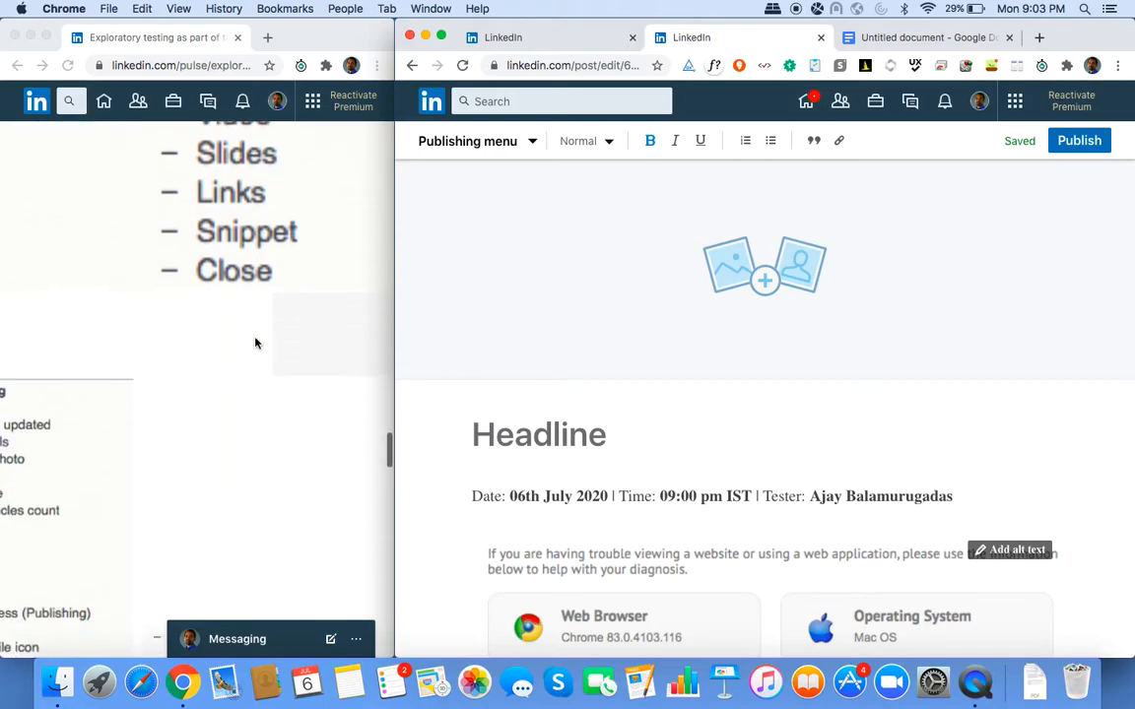
scroll(254, 341, left, 2)
scroll(254, 342, down, 5)
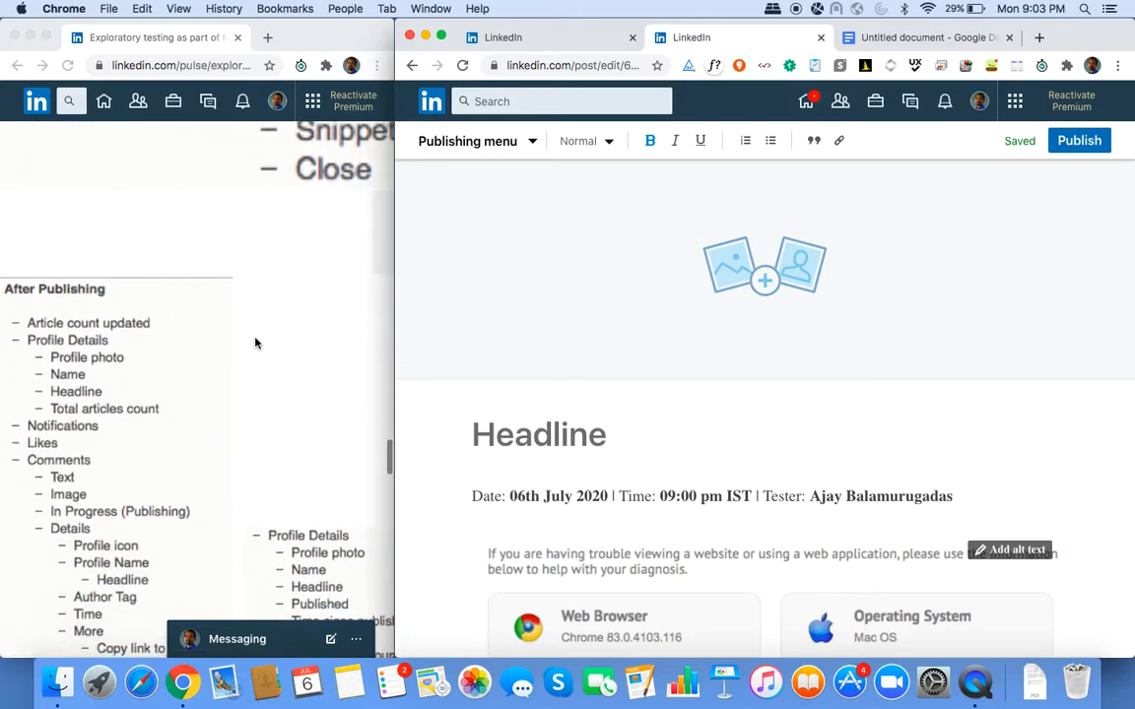
scroll(254, 342, down, 3)
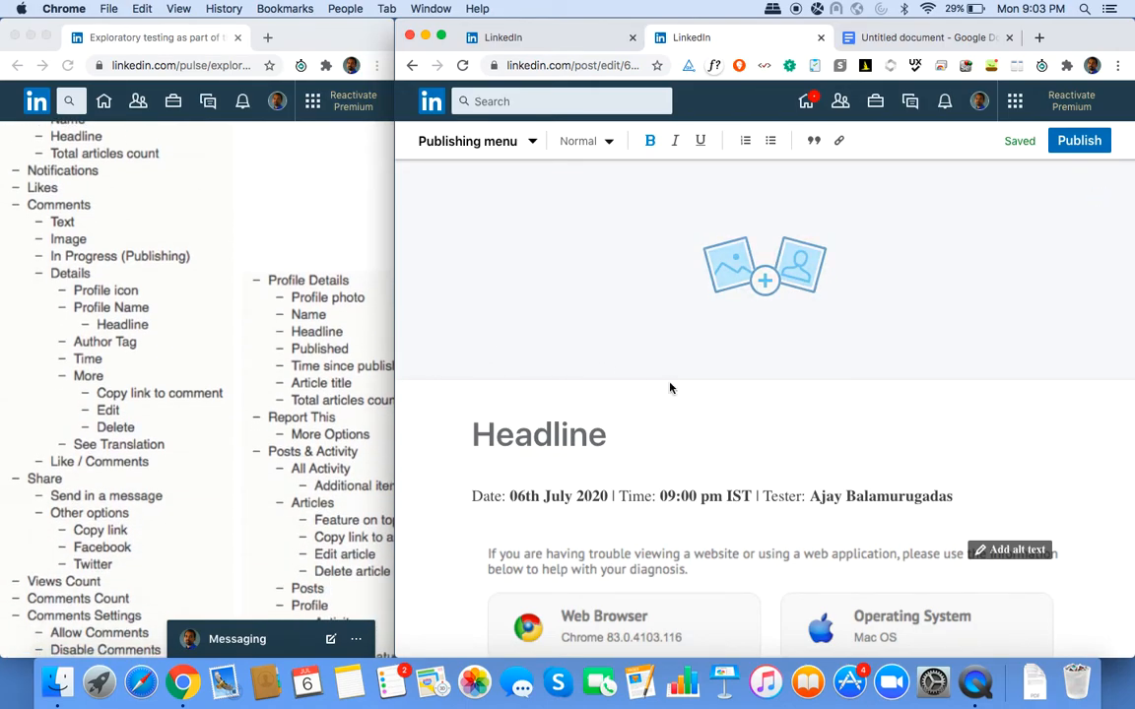
scroll(295, 400, down, 7)
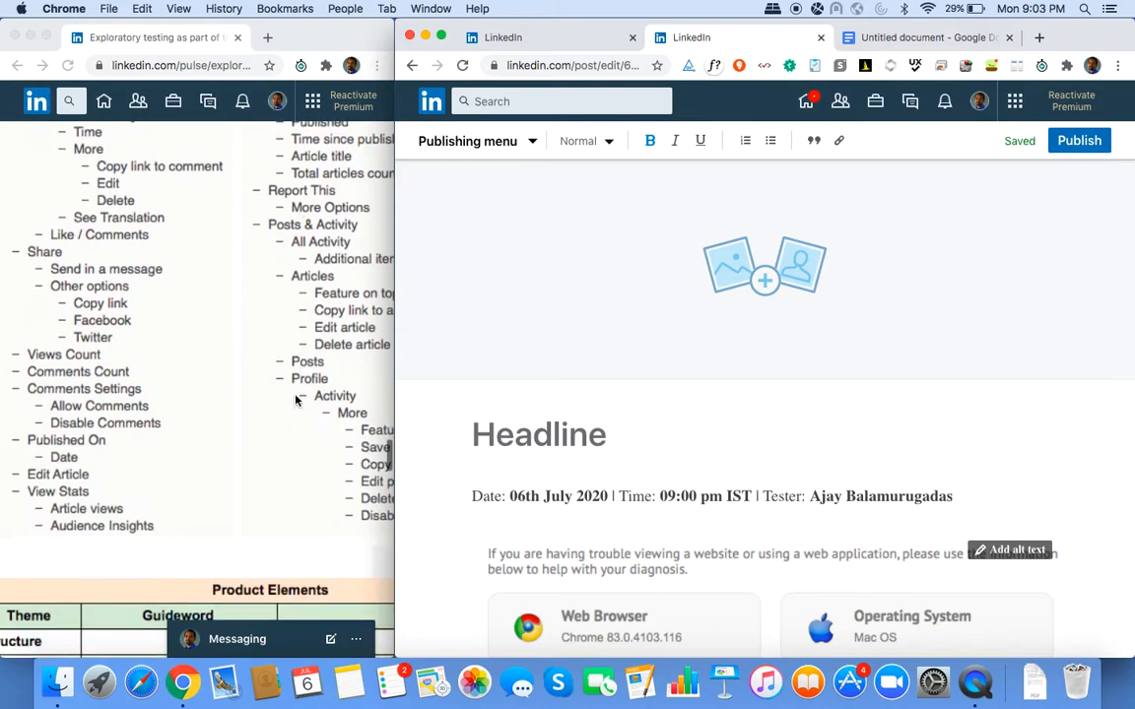
scroll(295, 400, down, 7)
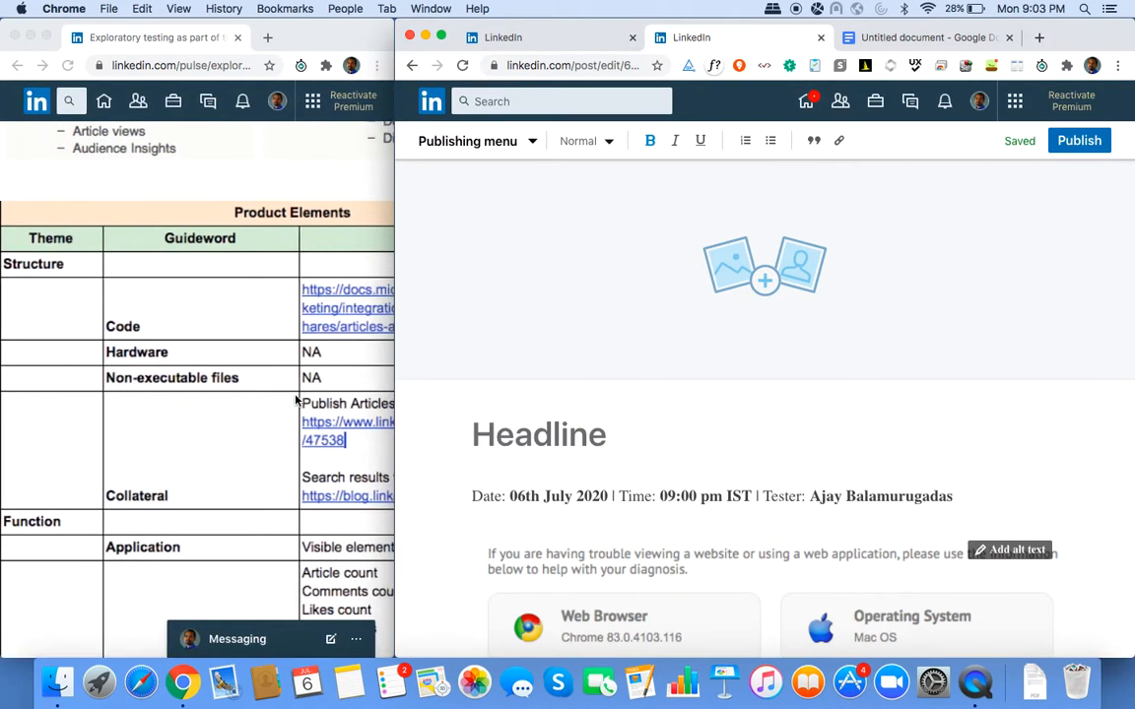
scroll(294, 400, down, 7)
scroll(808, 473, down, 5)
Give the selected browser-details screenshot the alt text 'Sample', submitting it with Enter.
click(821, 516)
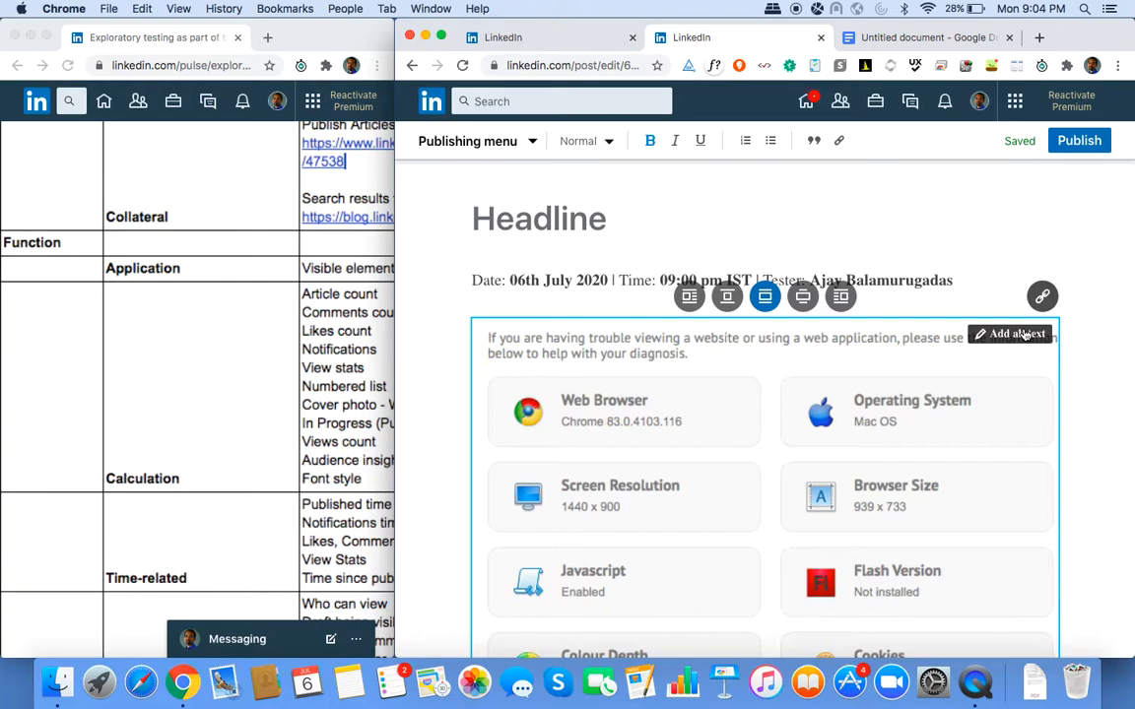
click(1015, 334)
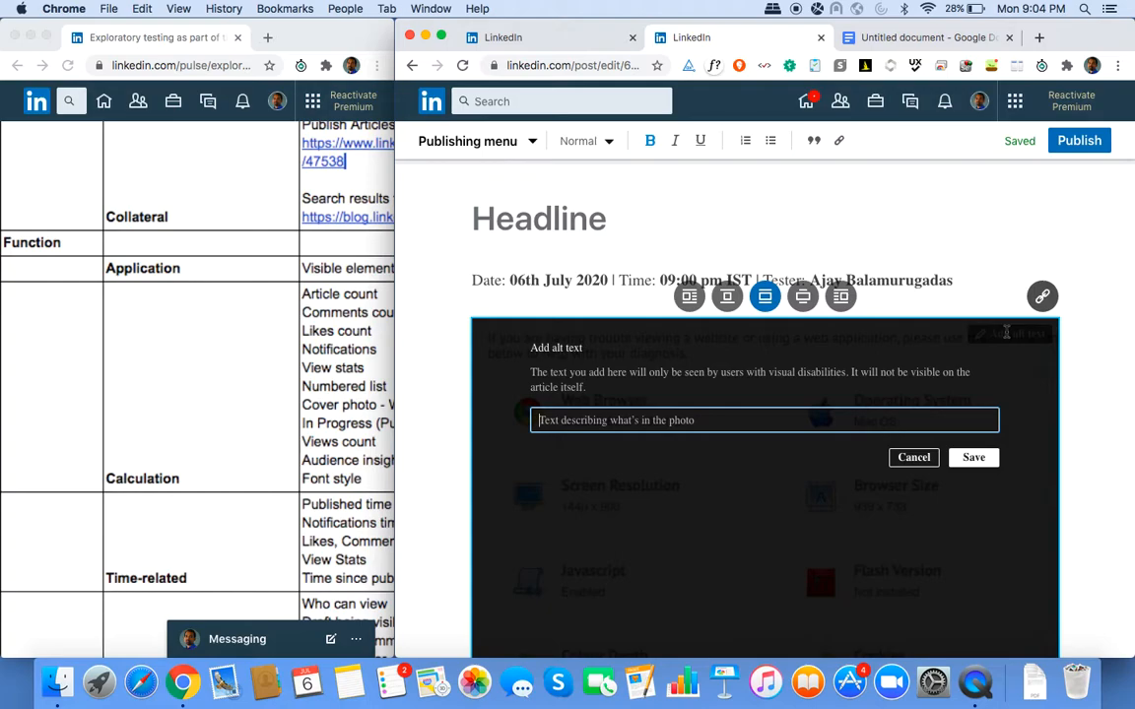
key(Escape)
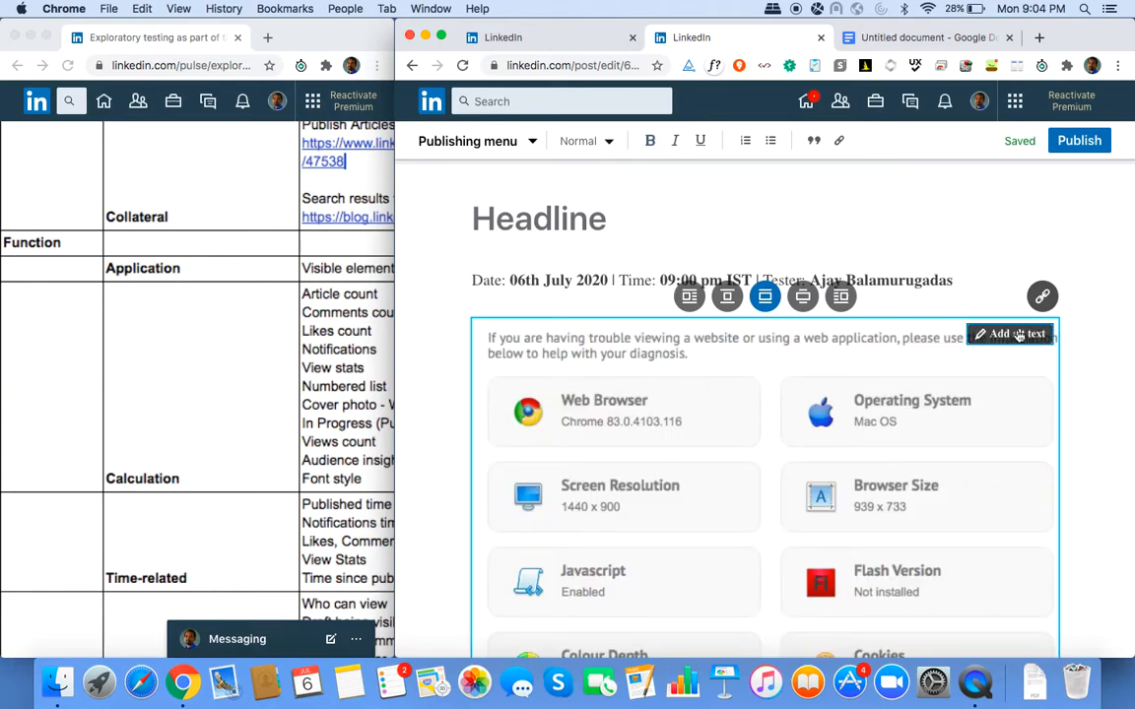
click(1019, 333)
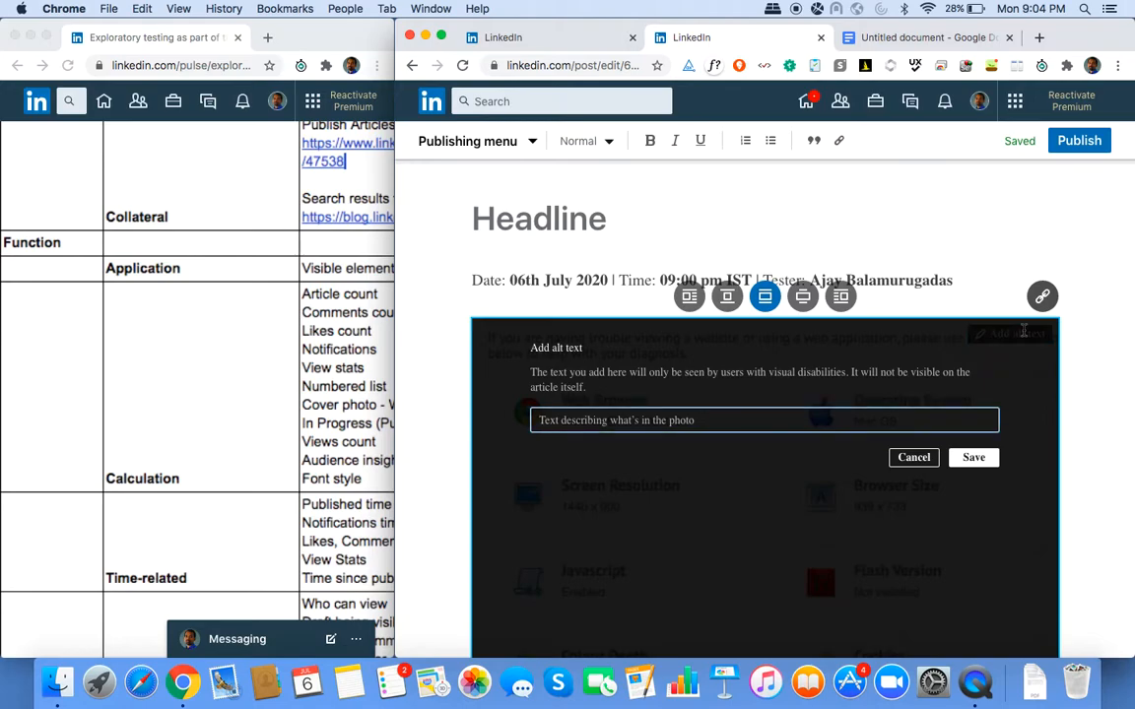
key(Tab)
key(Tab)
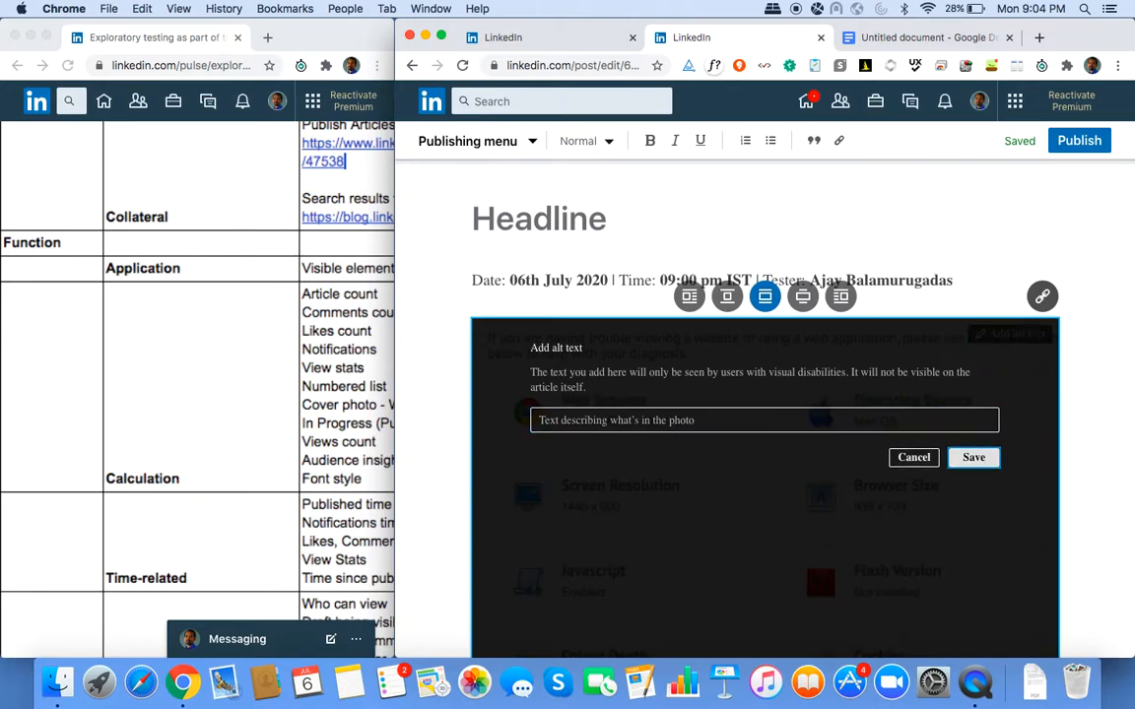
click(794, 418)
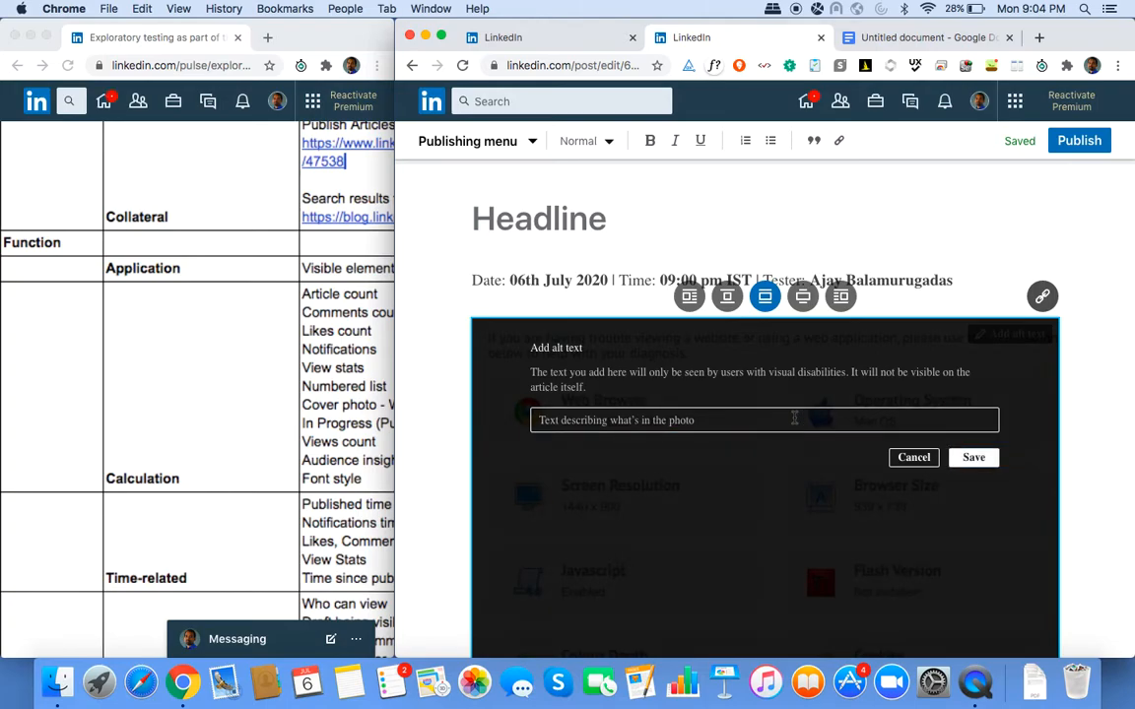
text(Sample)
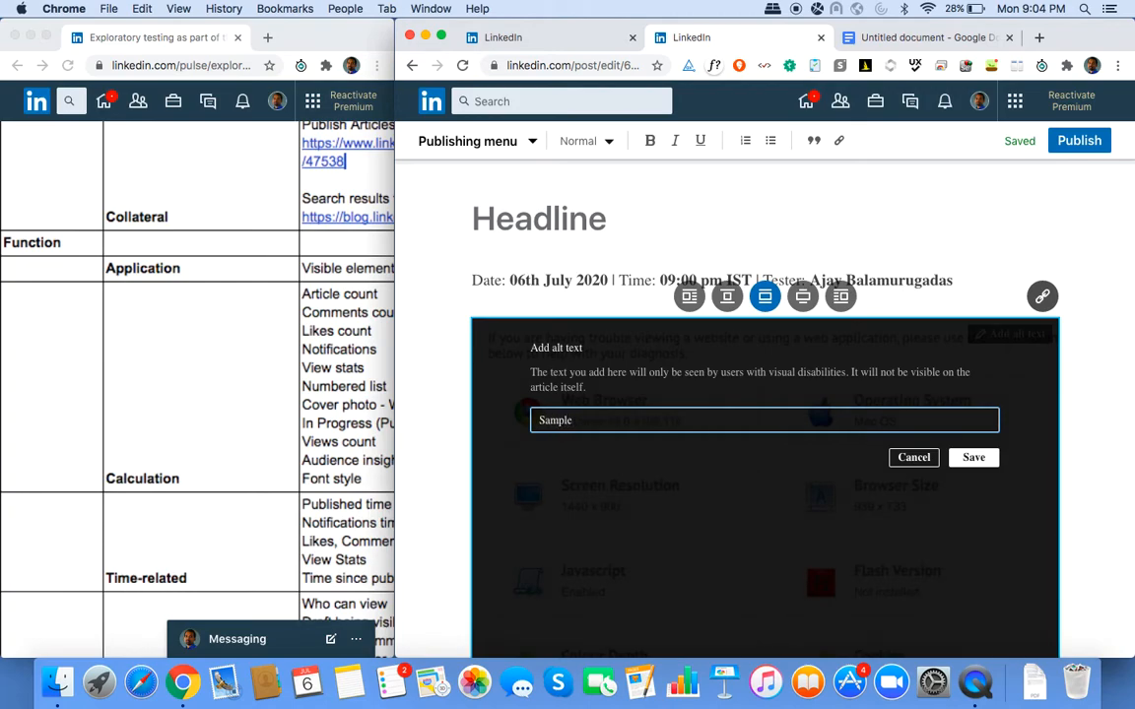
key(Return)
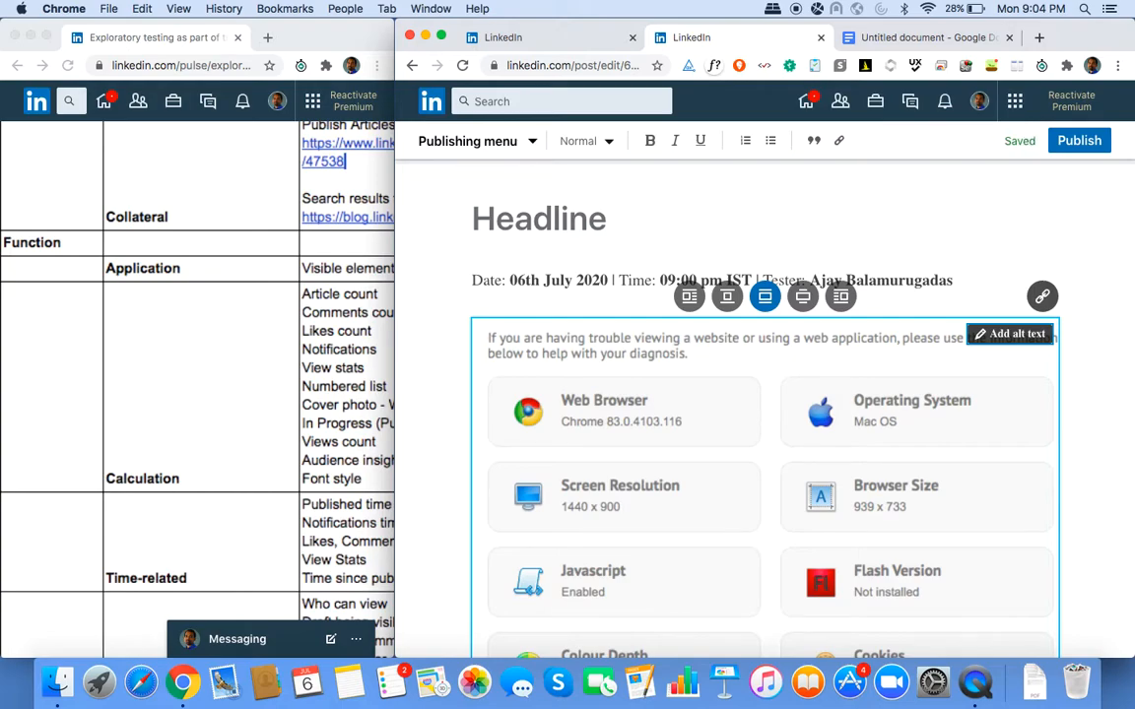
scroll(764, 394, down, 5)
scroll(764, 394, up, 2)
Type a bold 'Issues:' heading on the empty line below the screenshot.
scroll(765, 394, down, 3)
click(472, 631)
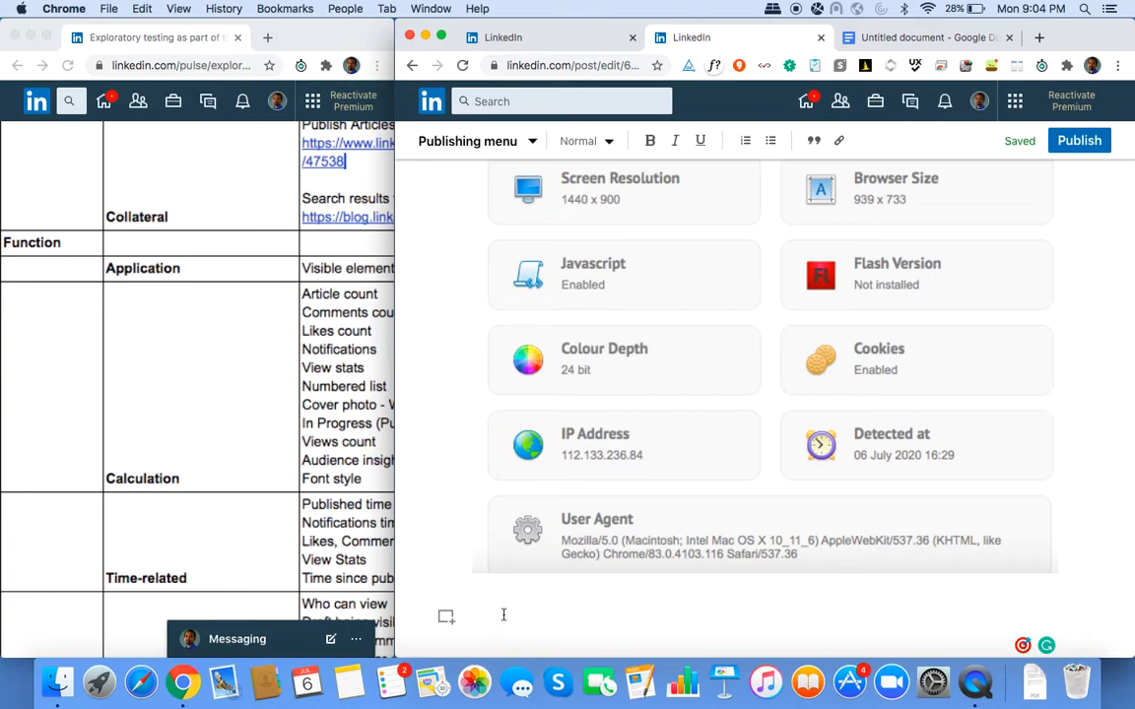
text(Issues:)
key(shift+super+Left)
key(super+b)
key(Right)
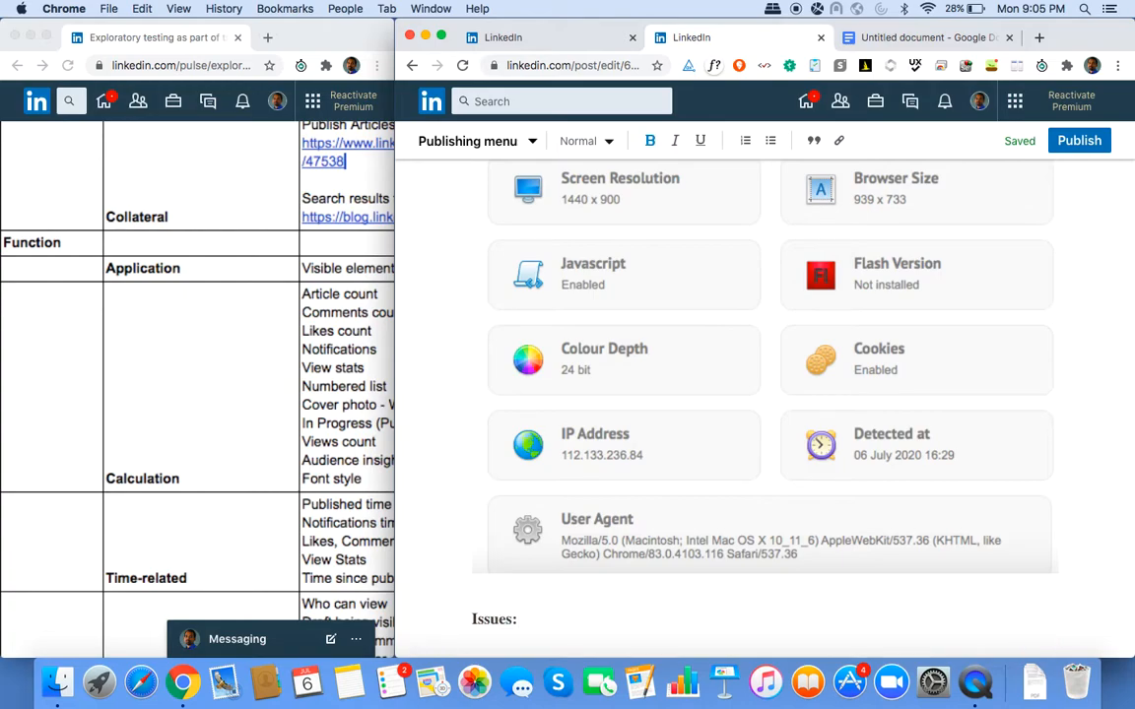
Add the unbolded note '# Missing confirmation on adding Alt-text and pressing 'Enter' key.' below it.
key(Return)
text(# Missing c)
text(onfirmation)
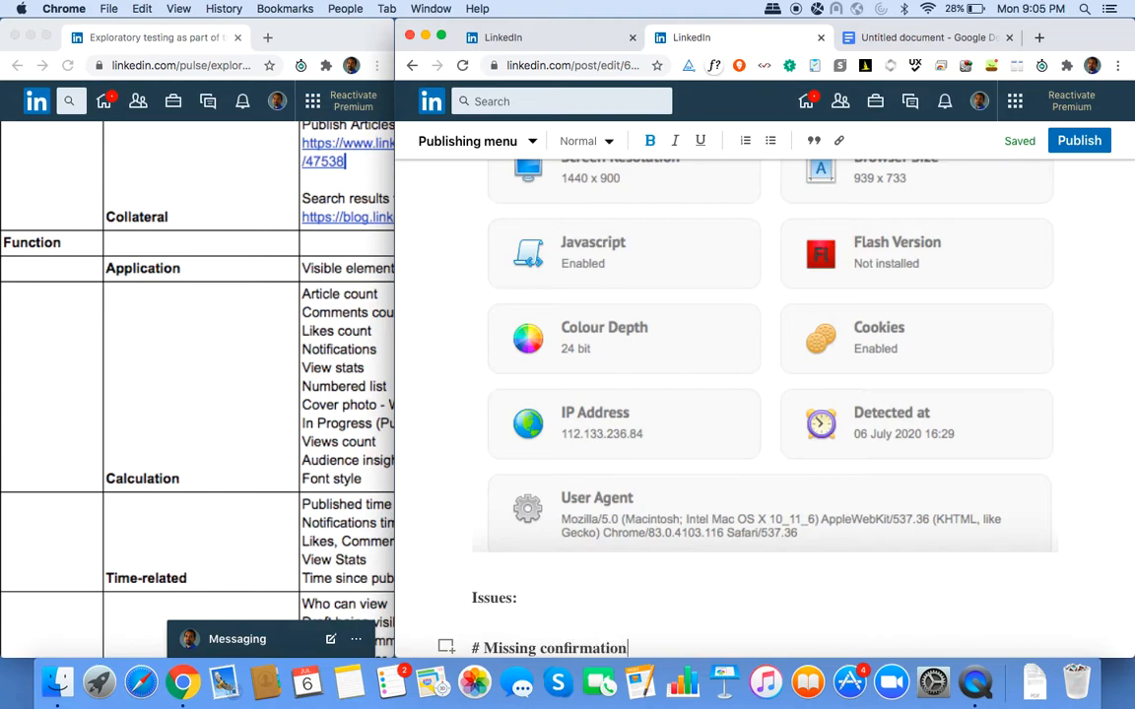
key(super+shift+Left)
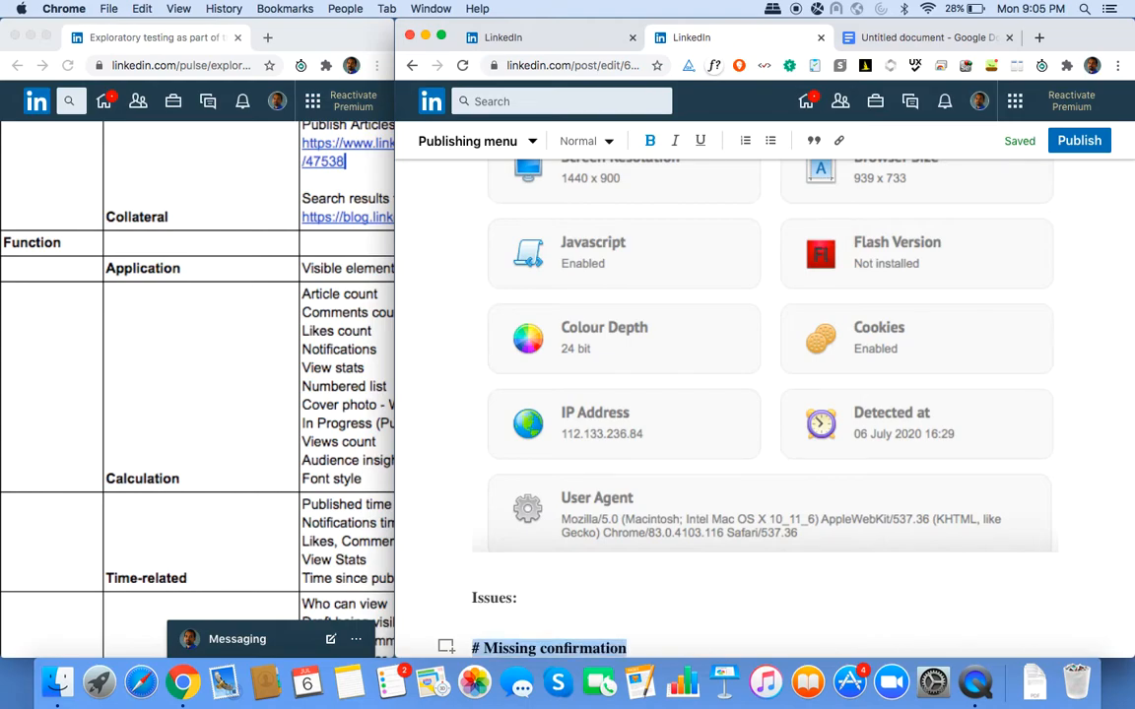
key(super+b)
key(Right)
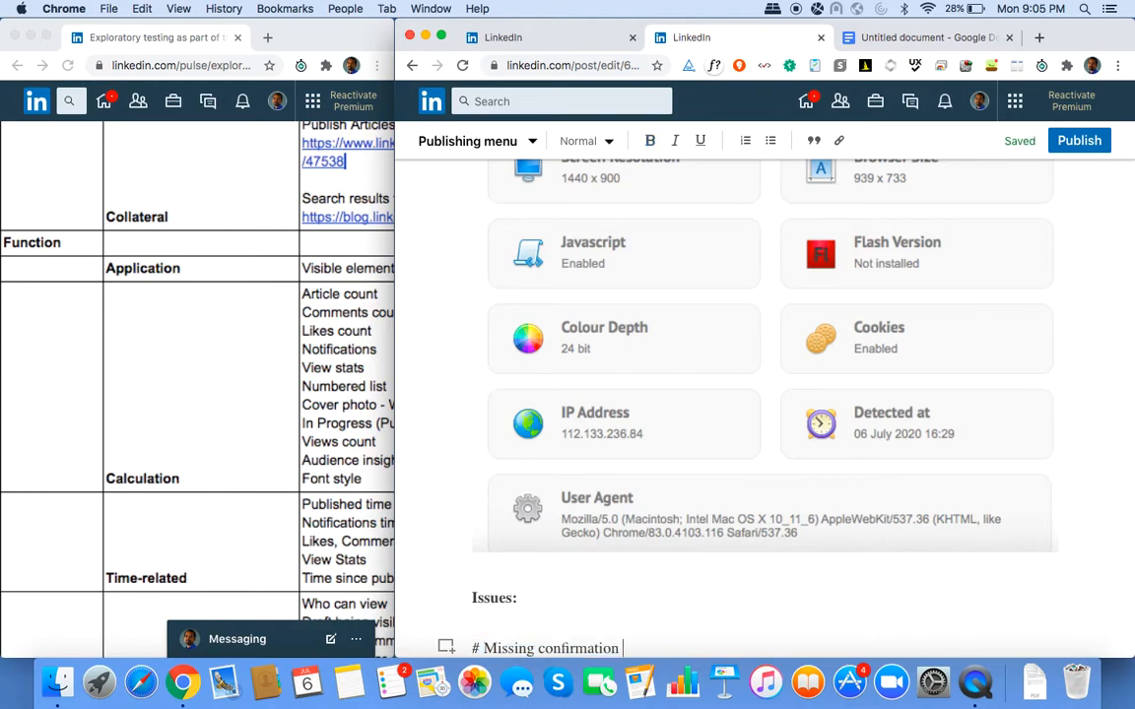
text(on adding Alt-text and pressing 'Enter' key)
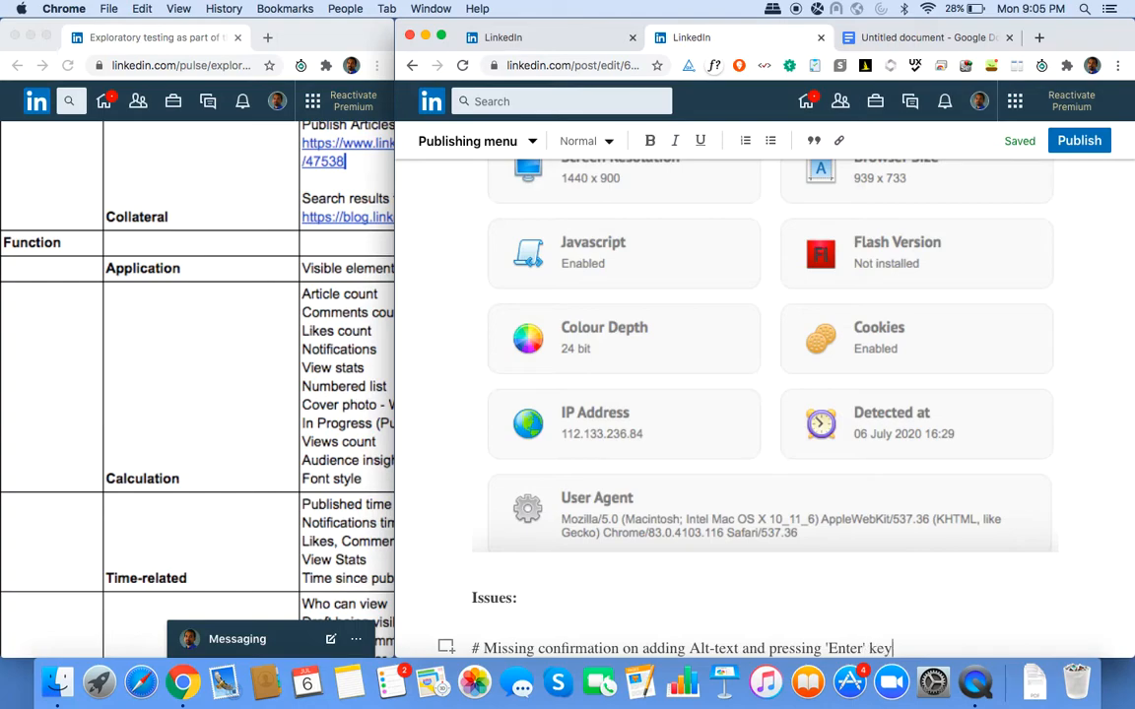
text(.)
Select the diagnostics screenshot and save 'Sample2' as its alt text in place of 'Sample'.
click(659, 314)
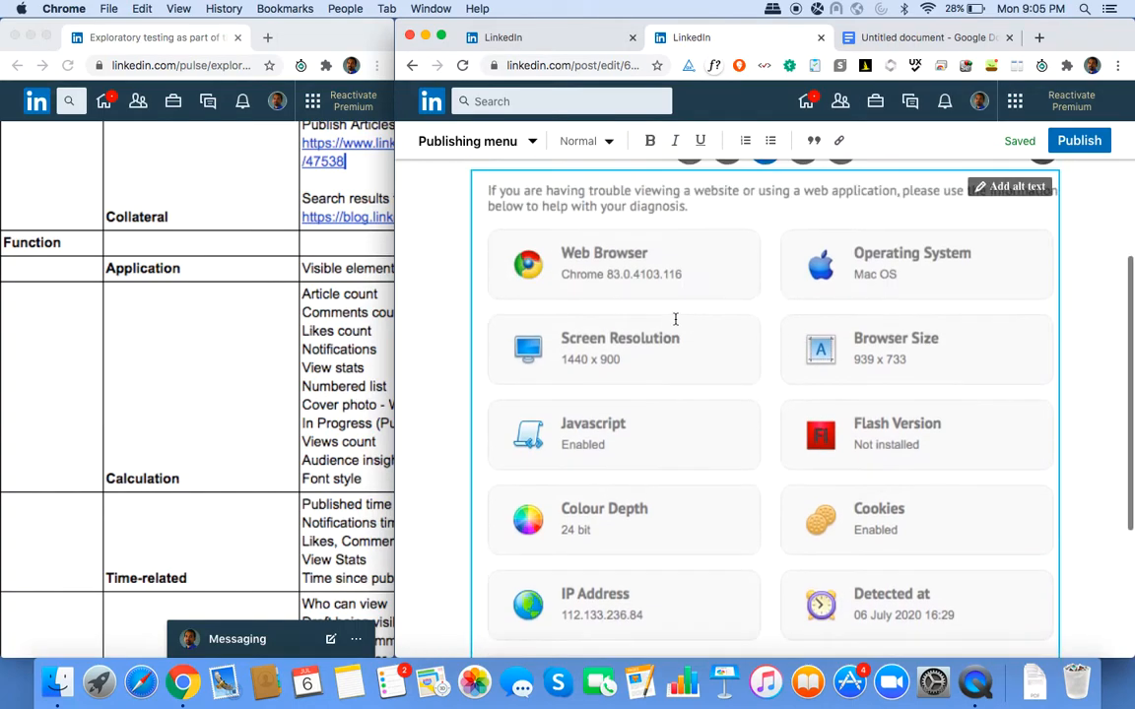
click(1003, 403)
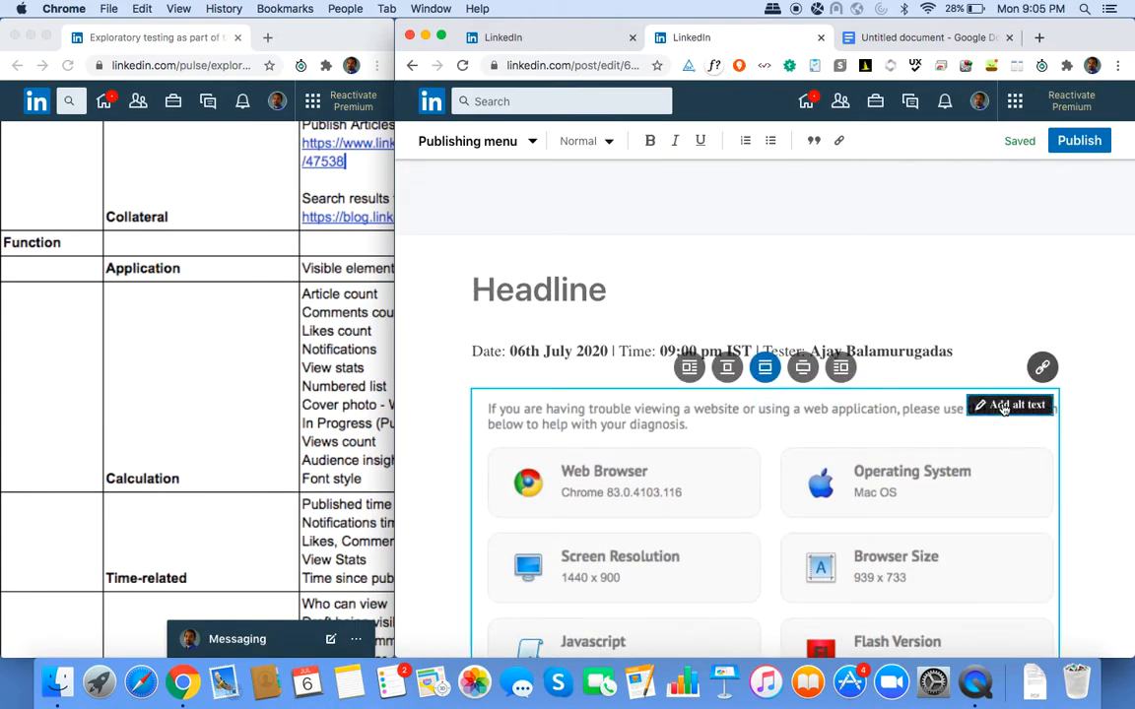
text(Sample)
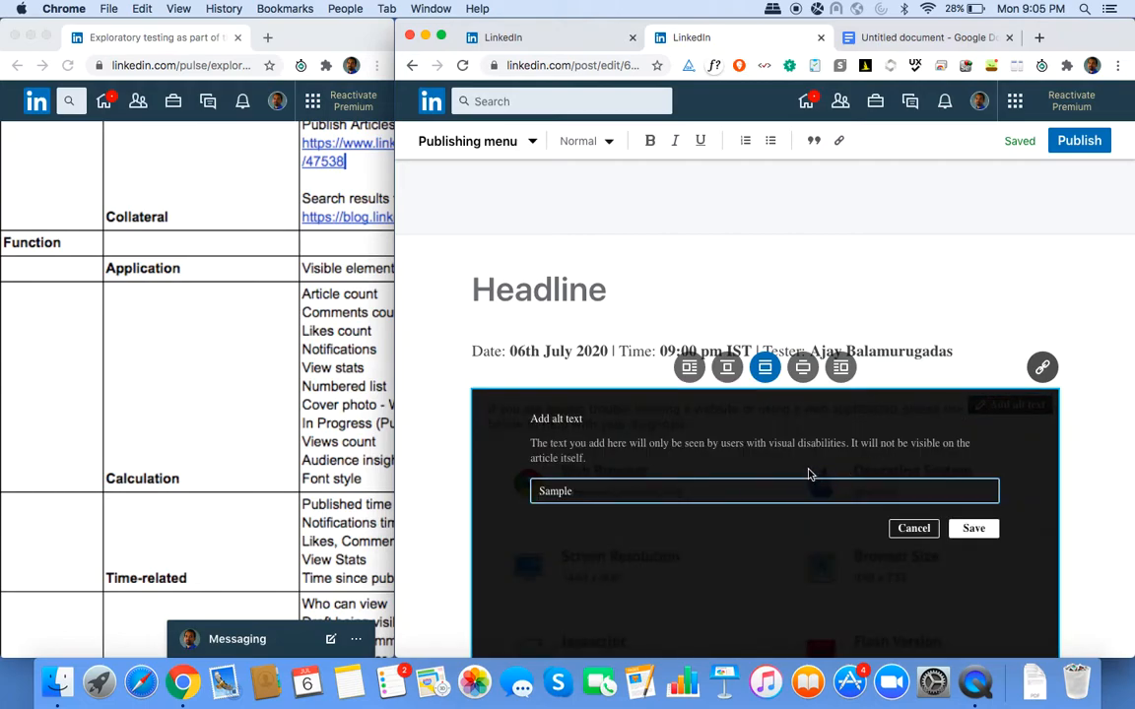
text(2)
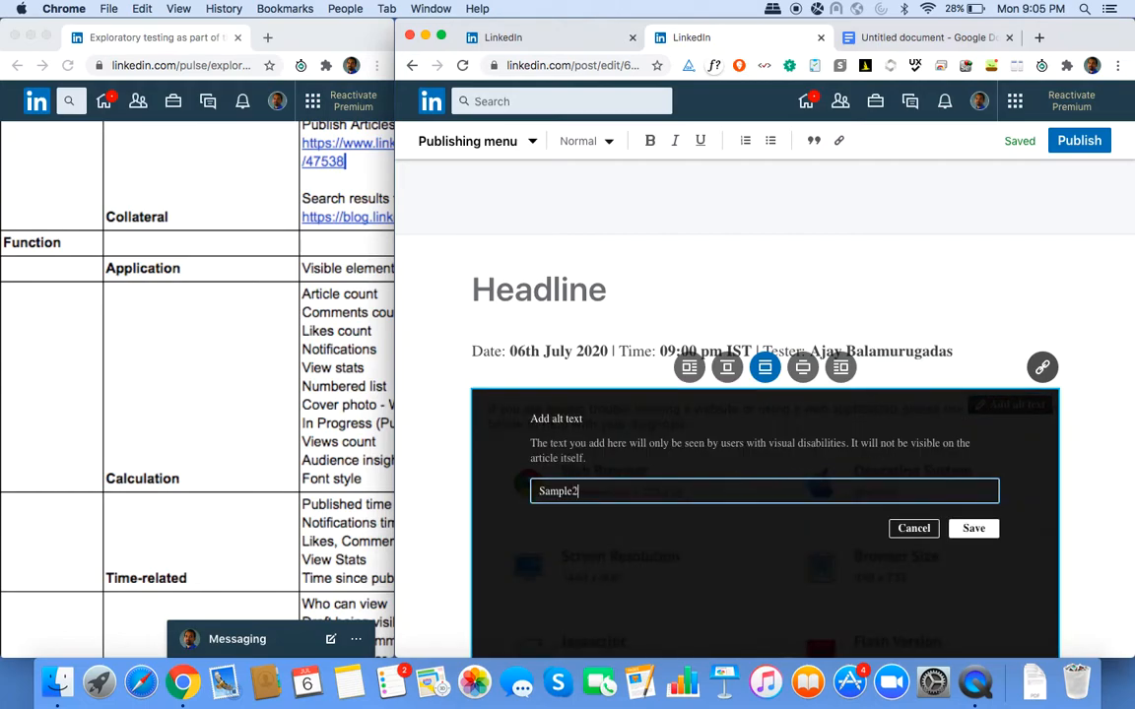
click(973, 529)
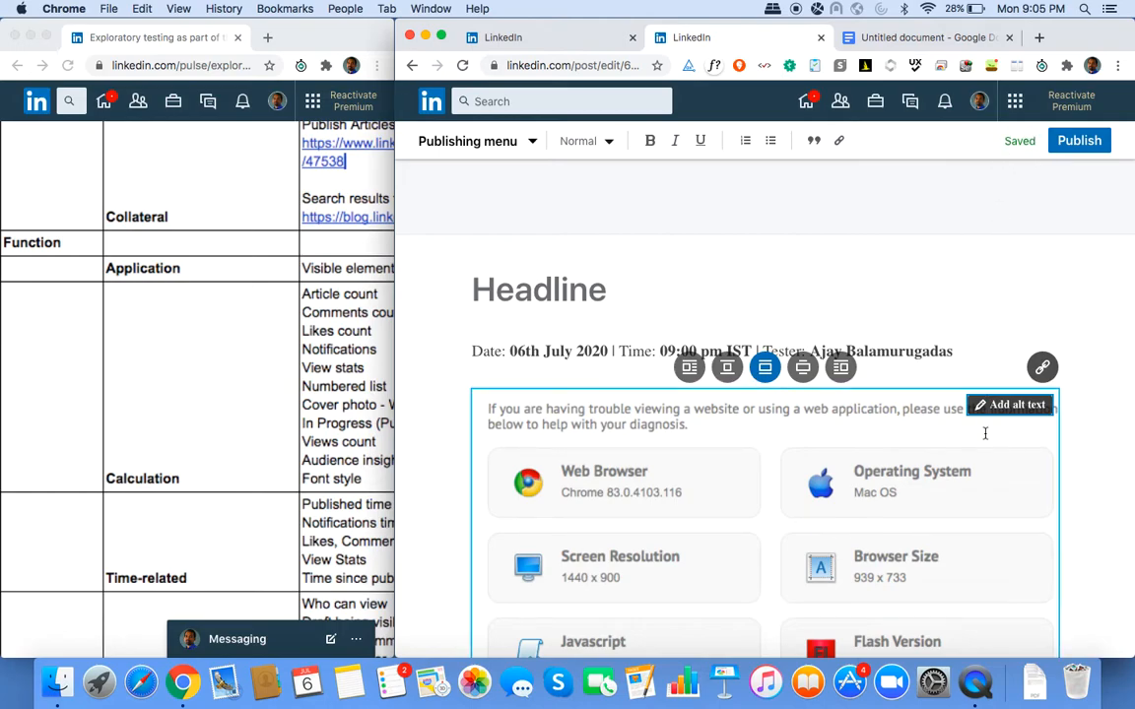
Add a bold 'Ideas' heading under the Issues note and begin the '# Go through the recording at 09:06pm…' note.
scroll(985, 433, down, 7)
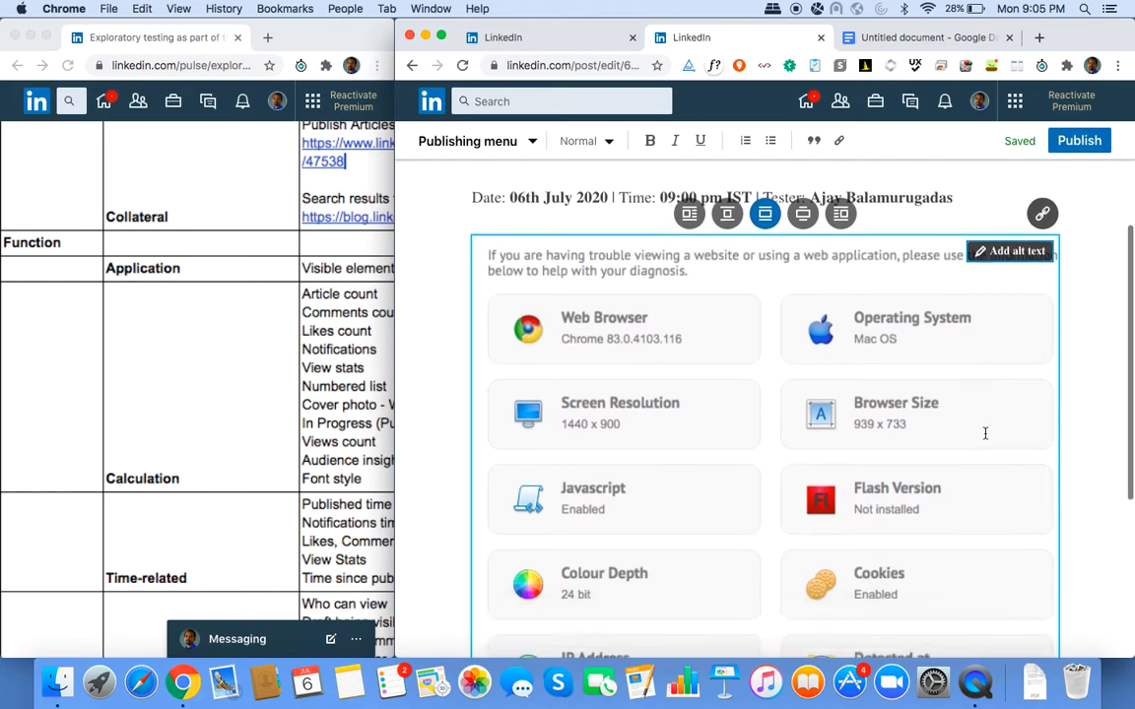
scroll(985, 434, down, 3)
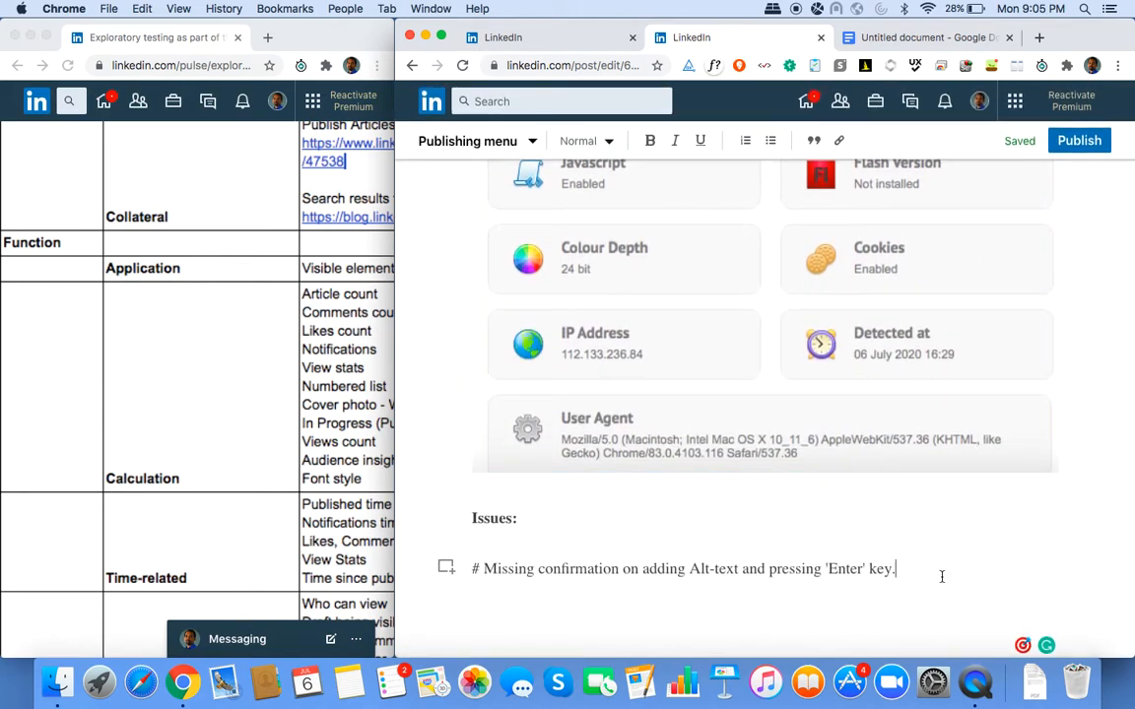
key(Return)
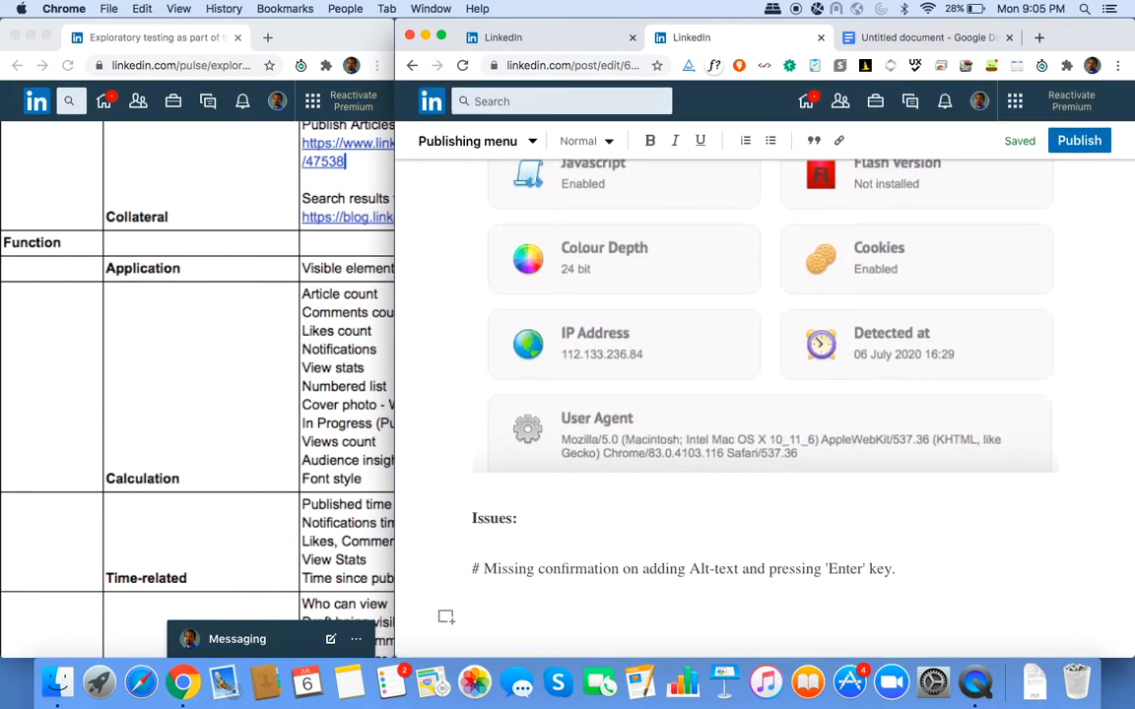
text(Ideas)
key(super+shift+Left)
key(super+b)
key(Right)
key(Return)
text(# Go )
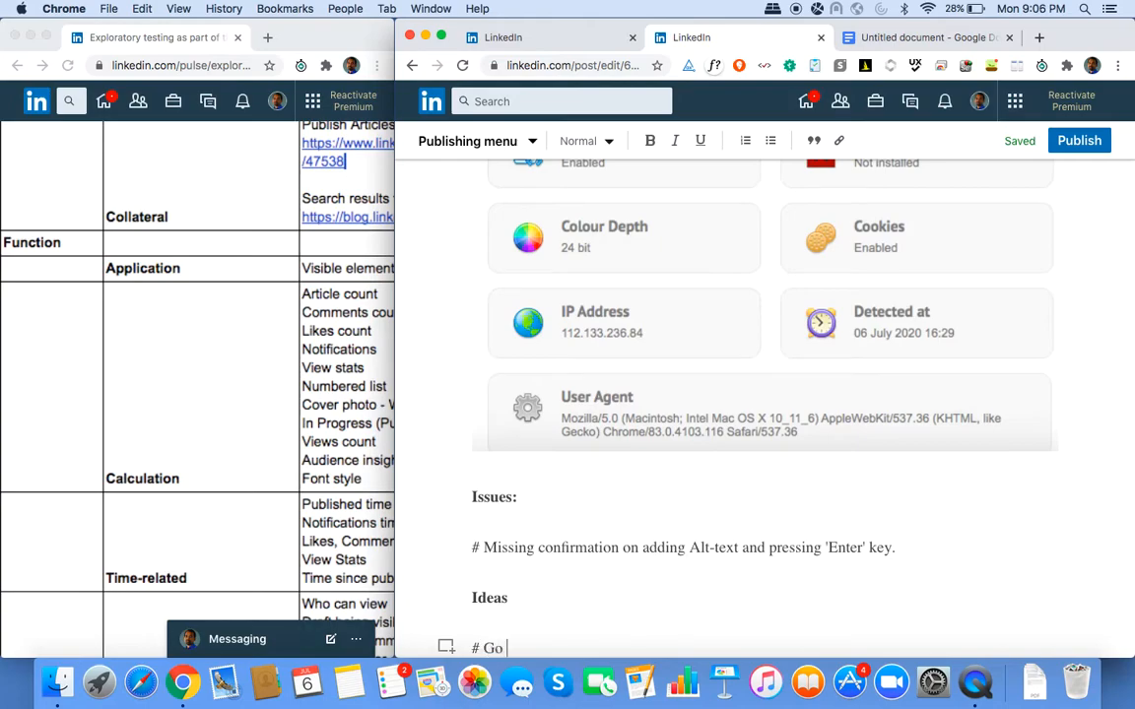
text(through th )
text(e recor)
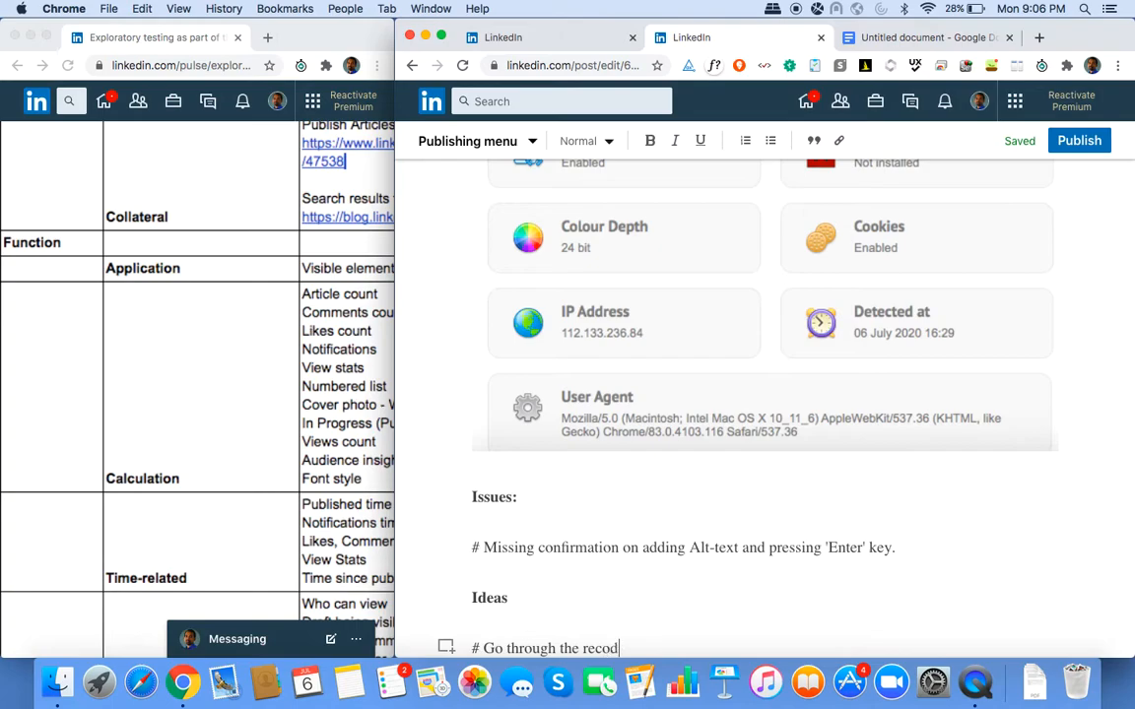
text(ding at 09:06)
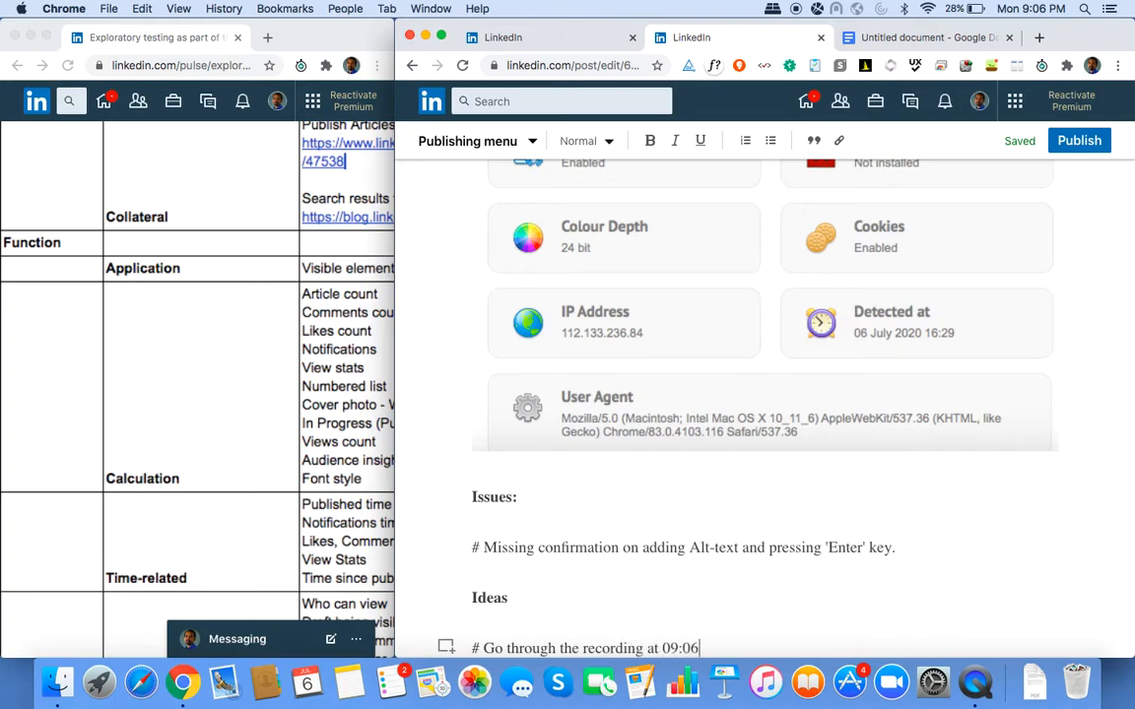
text(pm and check if the)
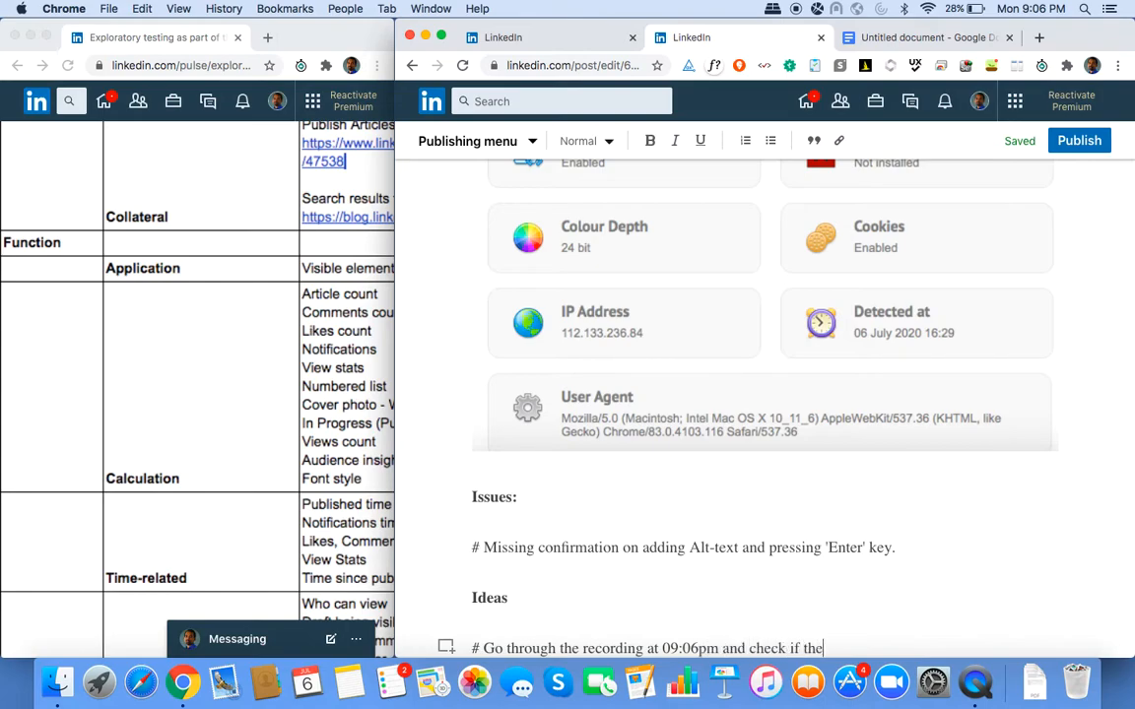
text(re was any flicker)
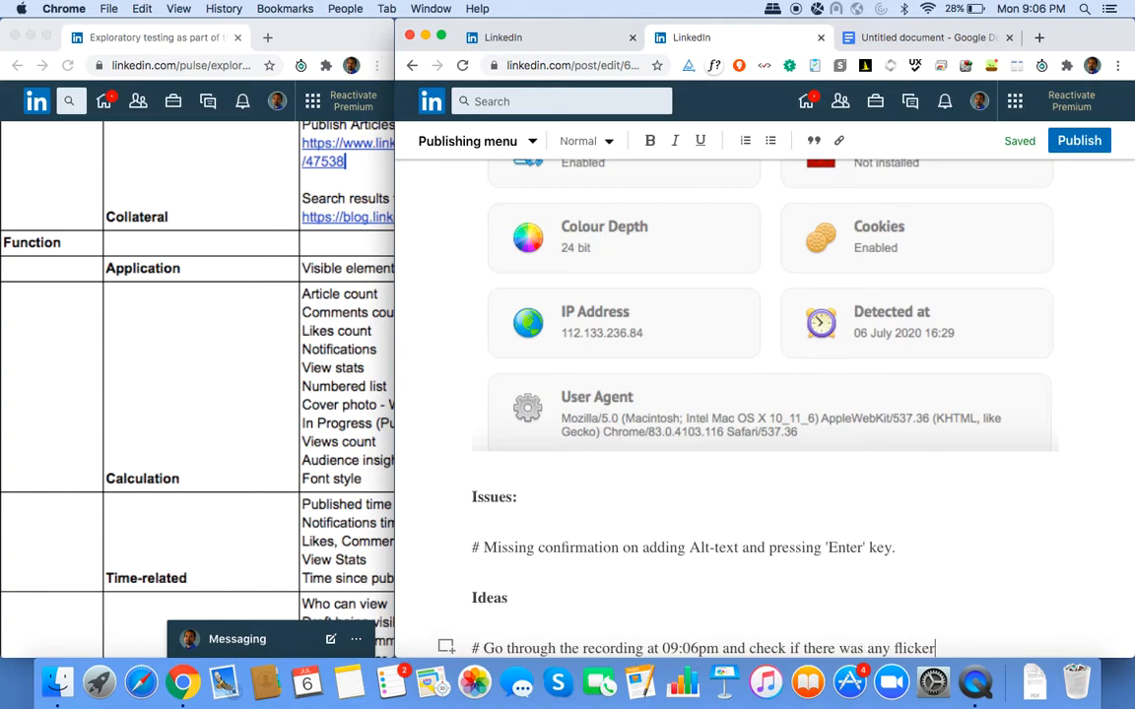
text(/change in text )
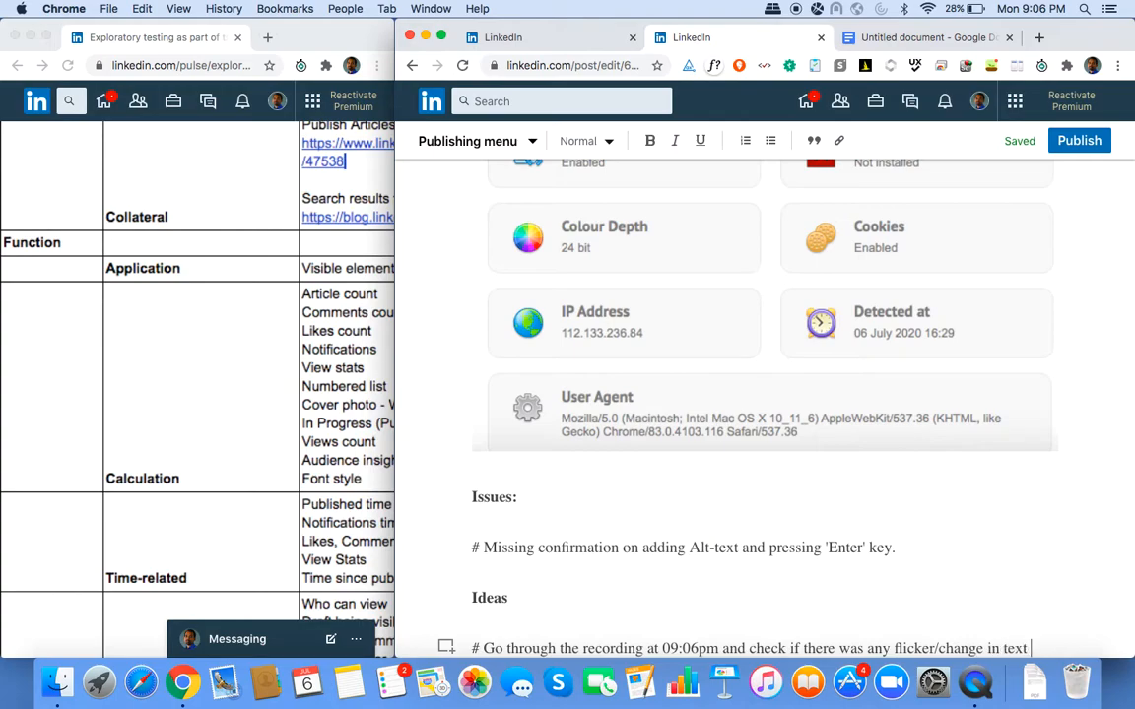
text((Saved) after pressing Enter)
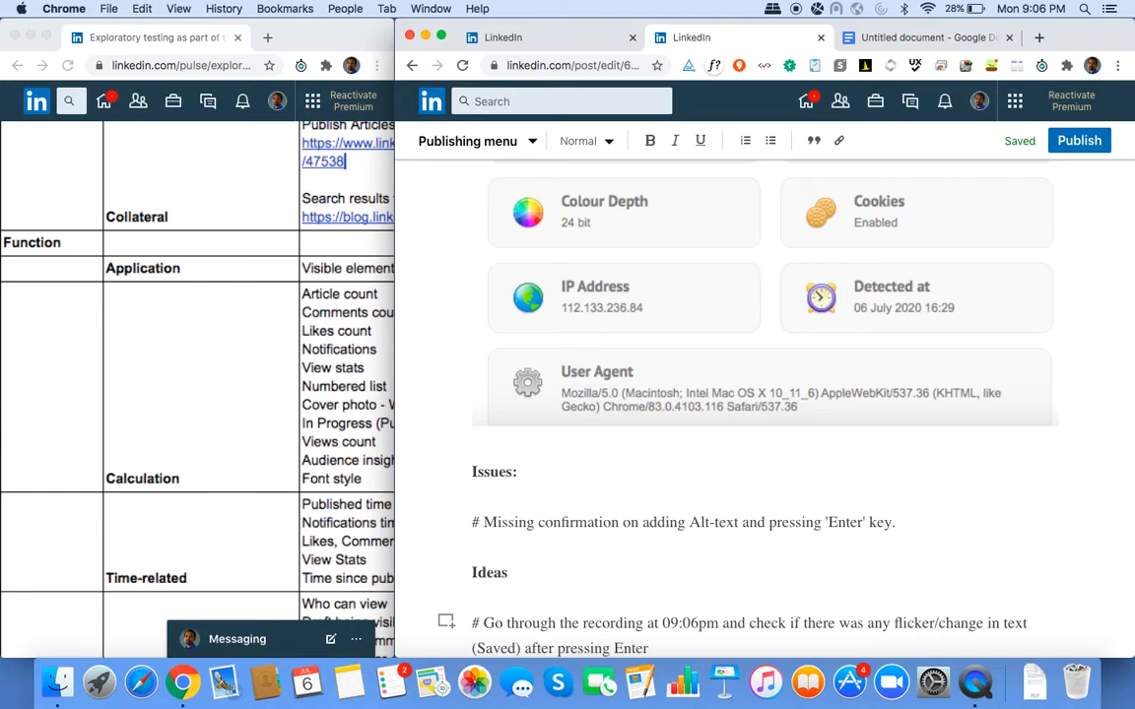
Delete the blank line after the Ideas note and scroll back up to the Environment Details screenshot.
click(975, 232)
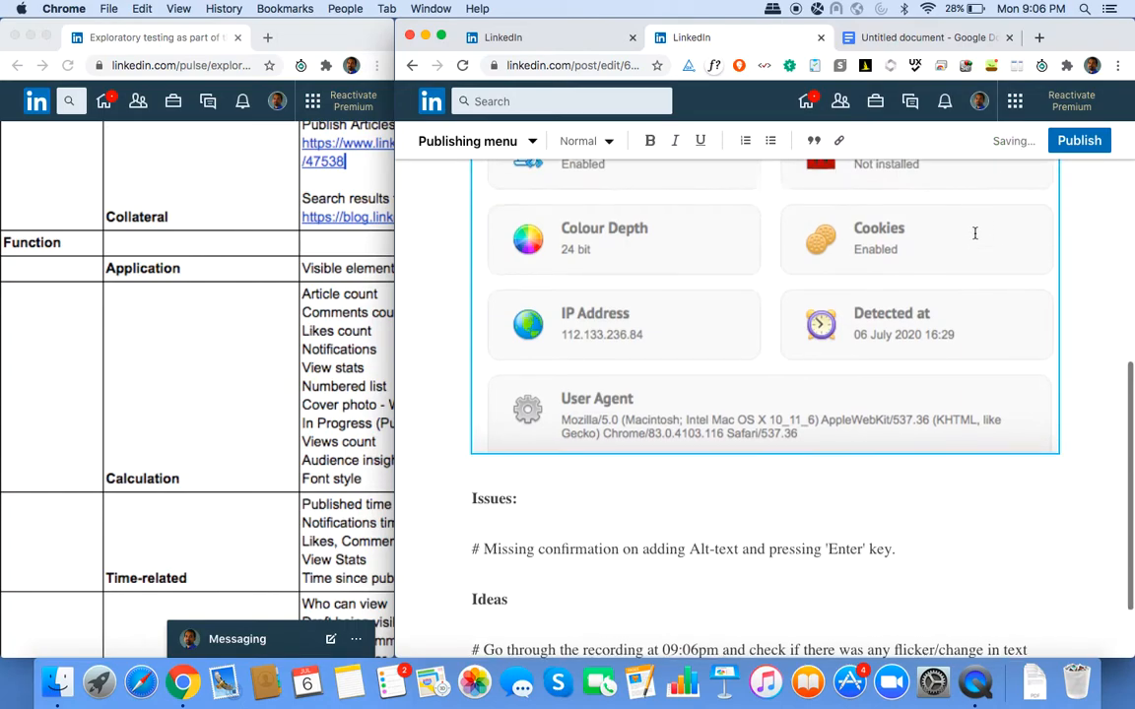
scroll(974, 228, up, 2)
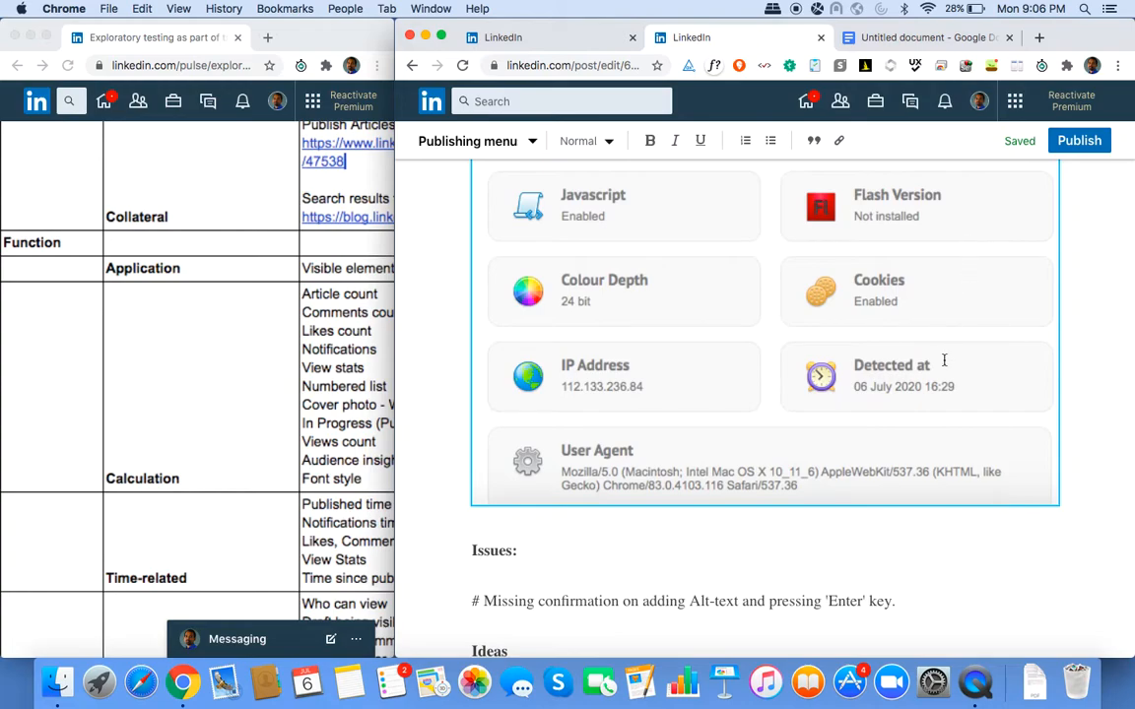
scroll(944, 361, down, 4)
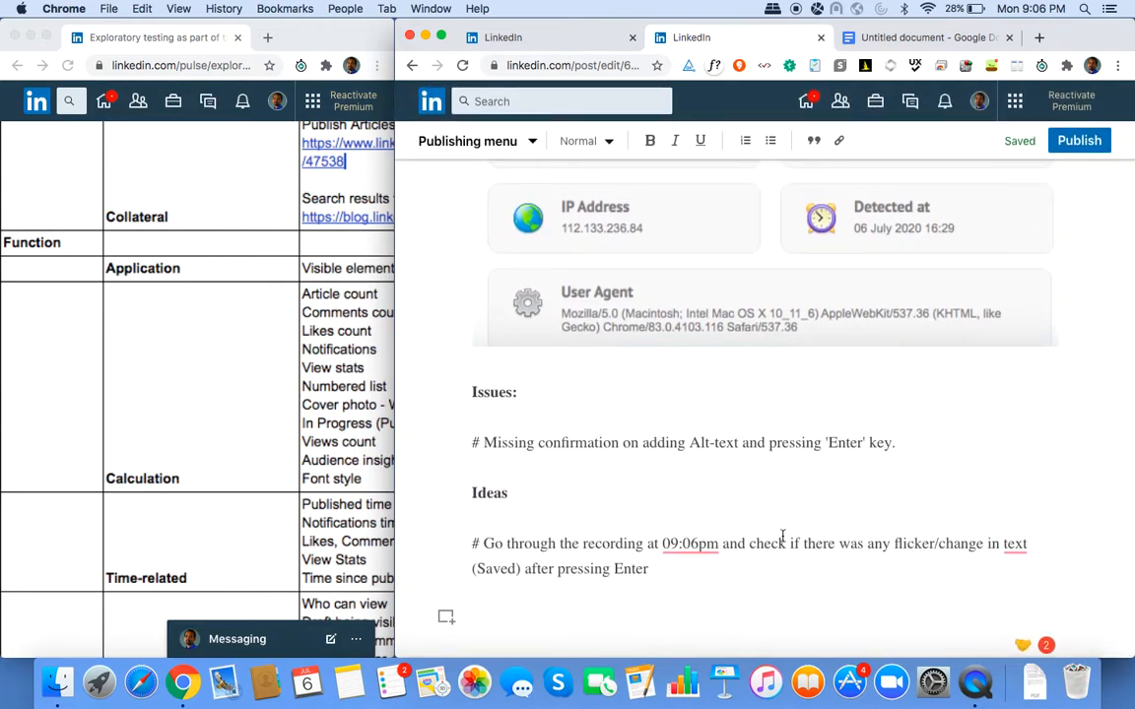
key(BackSpace)
scroll(747, 556, up, 1)
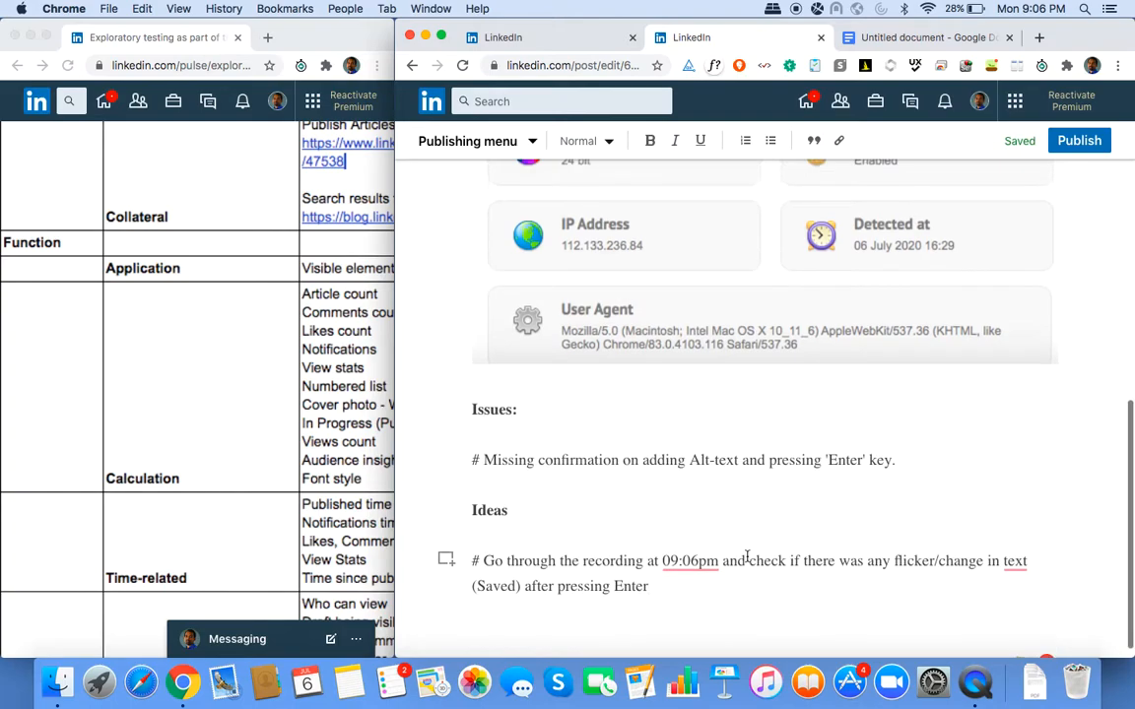
scroll(747, 557, up, 5)
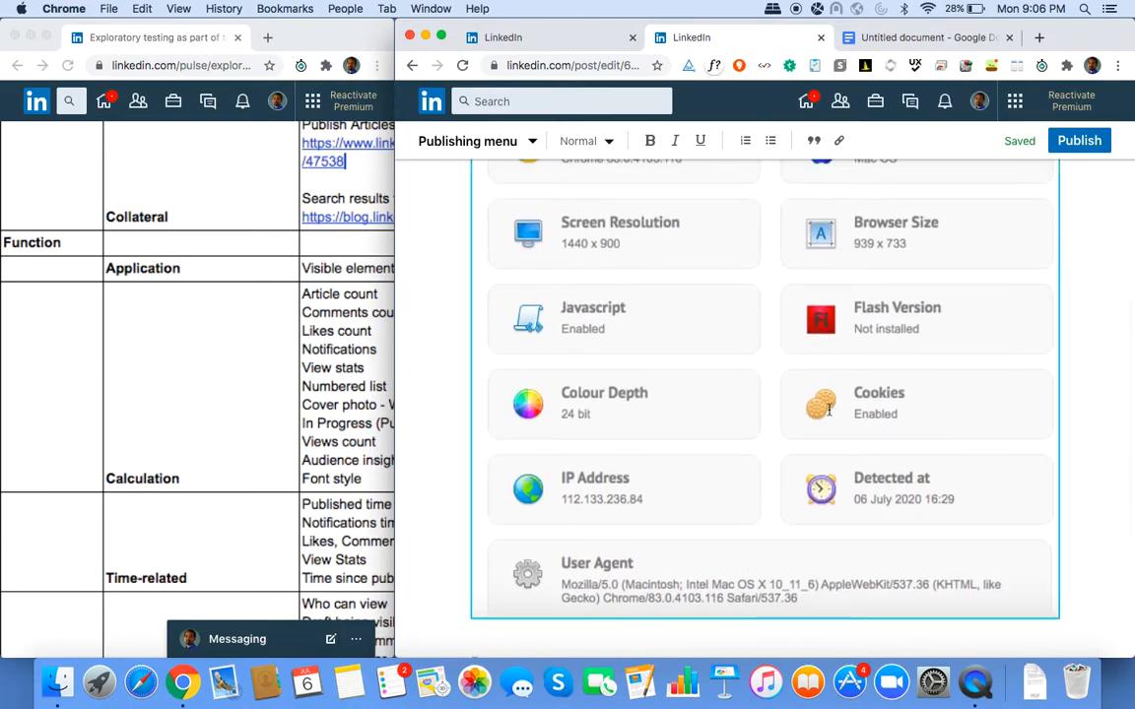
scroll(827, 412, up, 7)
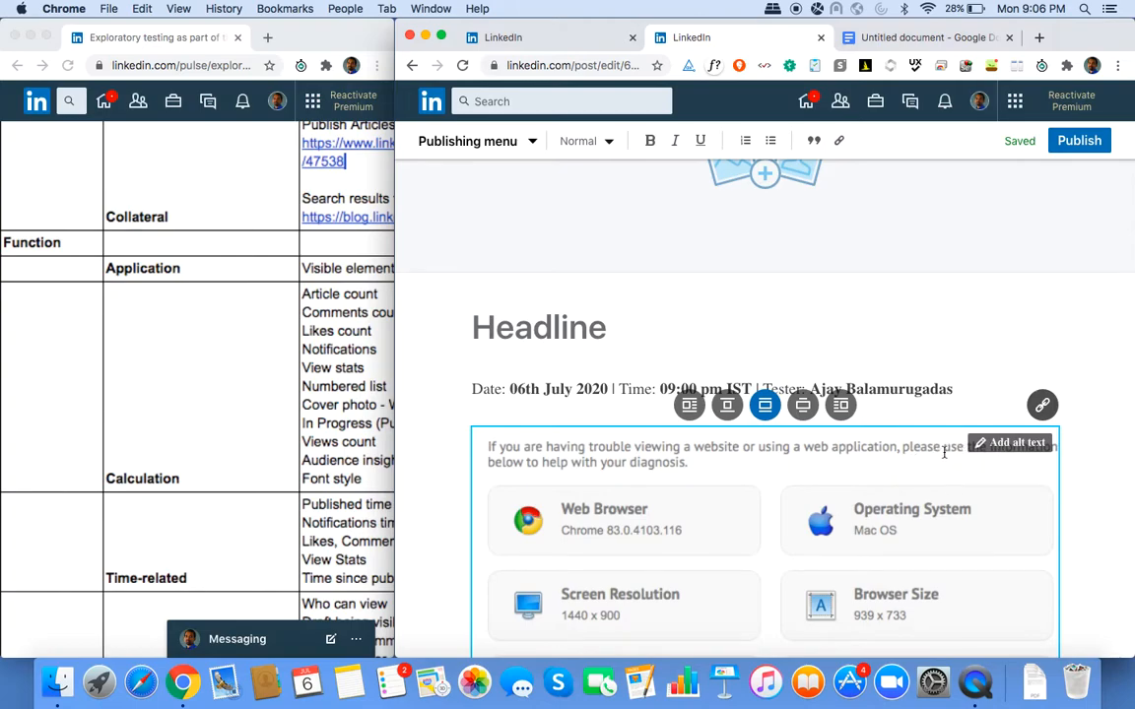
scroll(985, 459, down, 2)
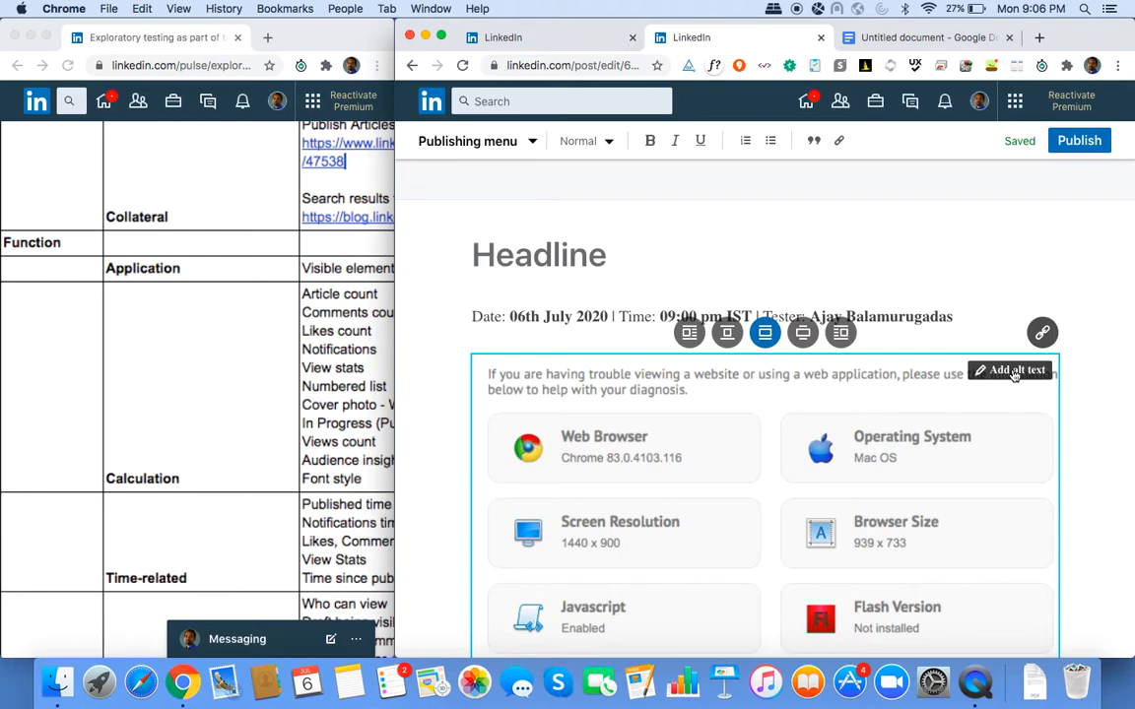
Reopen the Environment Details image's alt text, showing the saved value 'Sample2'.
click(1014, 372)
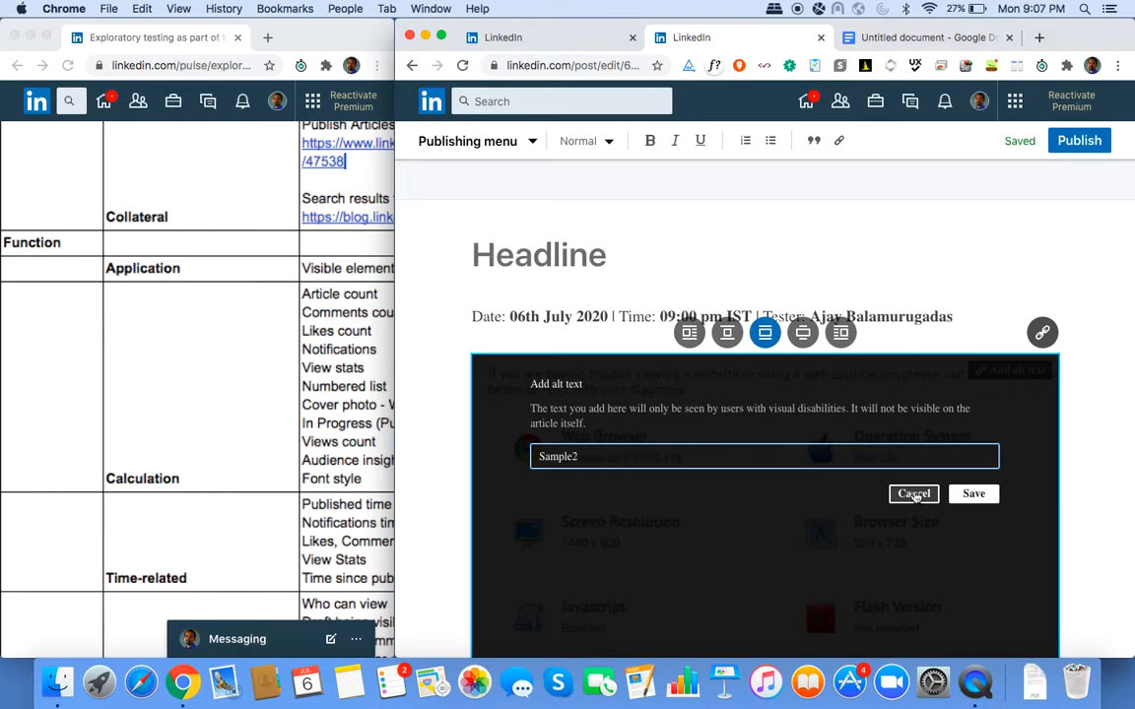
scroll(915, 495, down, 10)
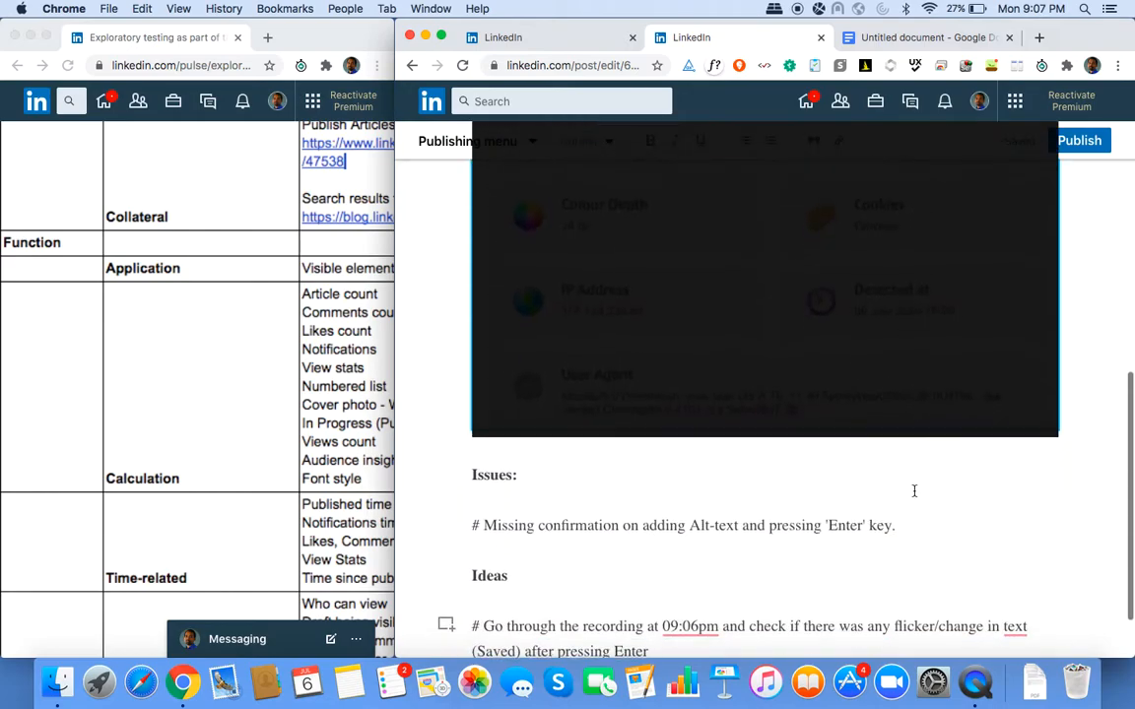
scroll(914, 490, up, 10)
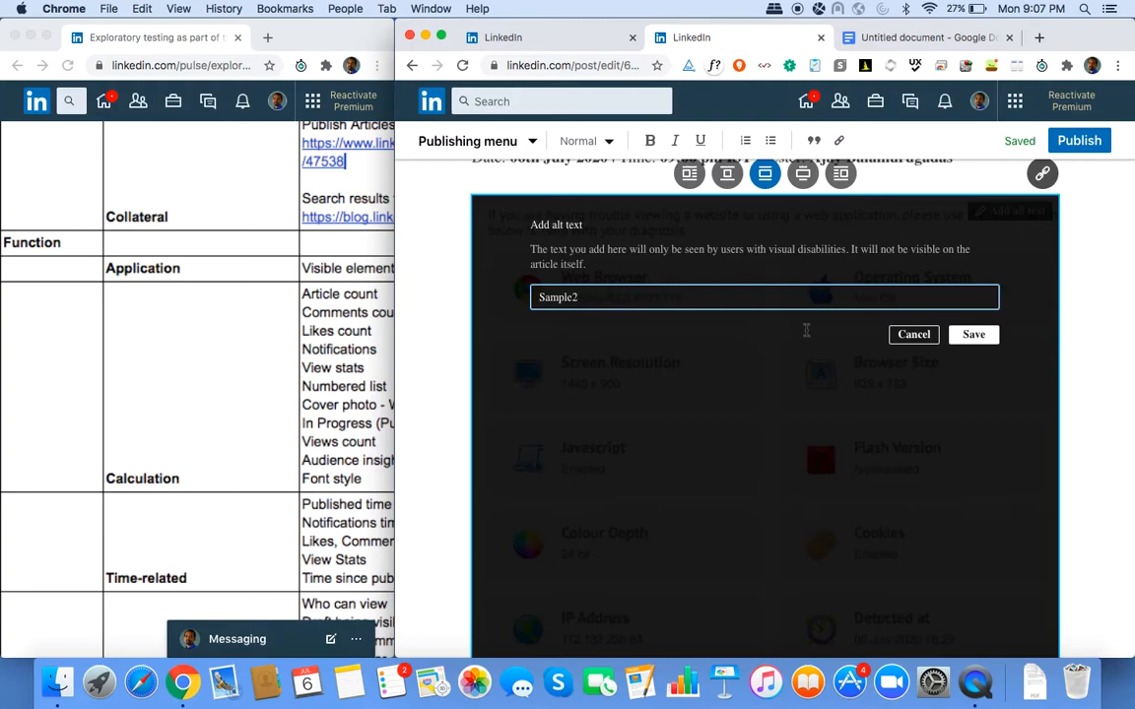
Take a first Jing capture of the alt text dialog area, then discard it.
key(super+shift+5)
drag(527, 218, 991, 272)
click(547, 283)
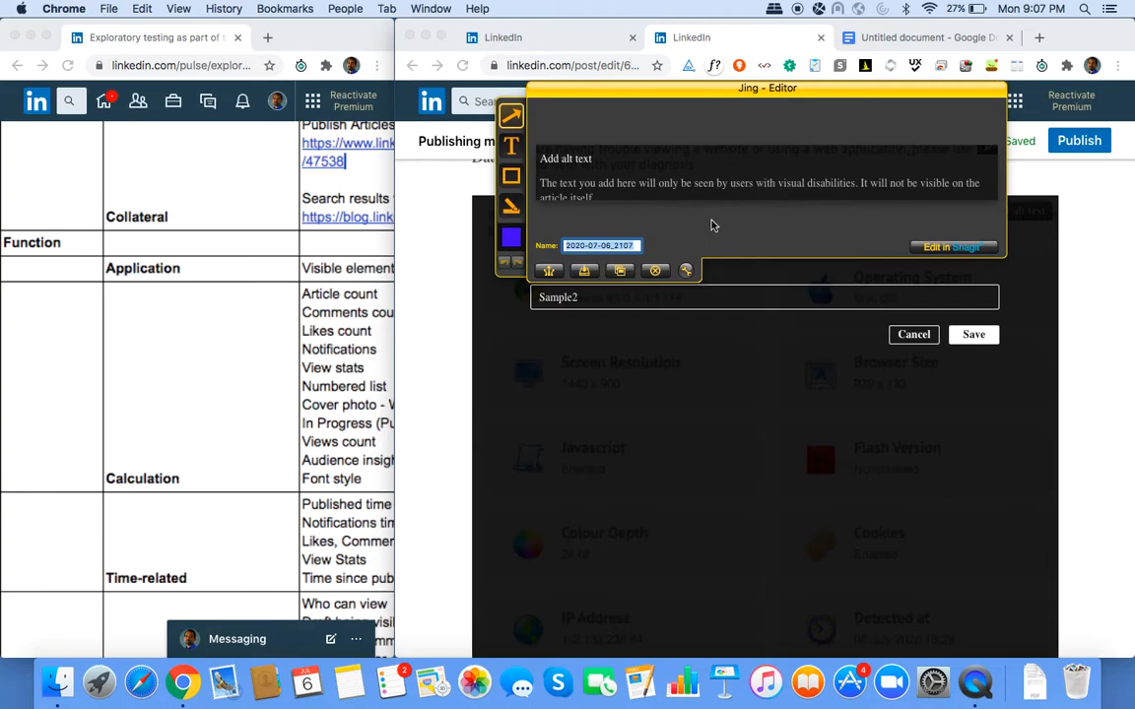
text(Sa)
click(653, 274)
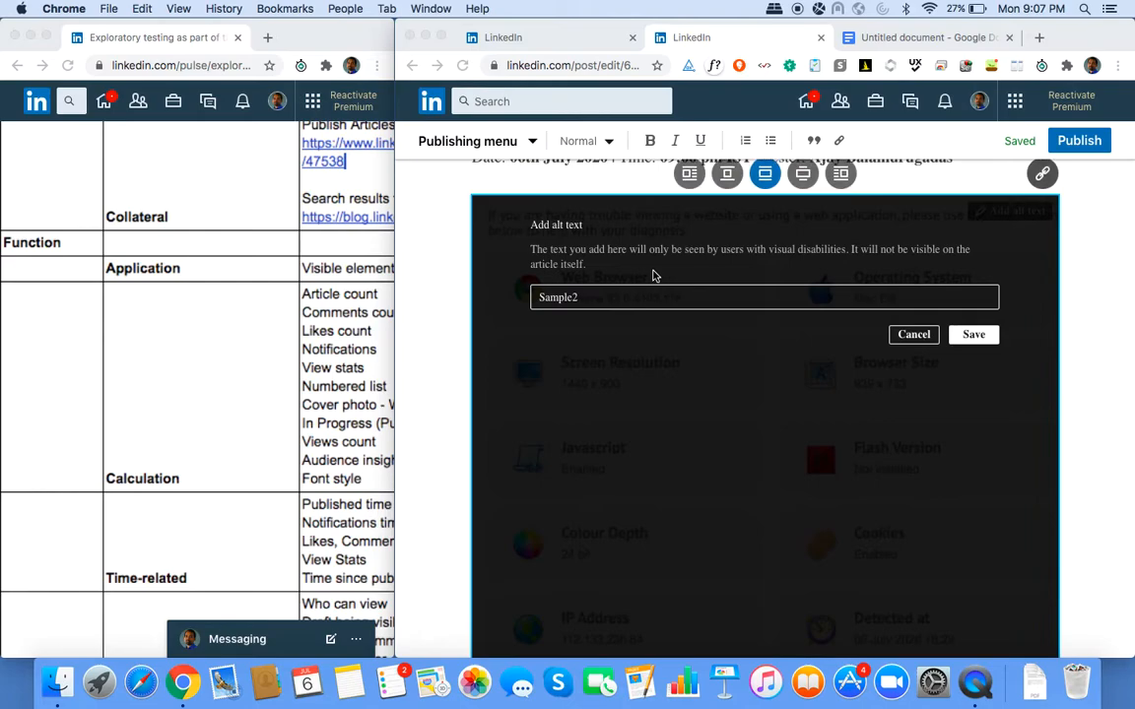
Recapture the alt text dialog heading, save it as 588_86, and cancel the dialog unchanged.
drag(524, 213, 988, 284)
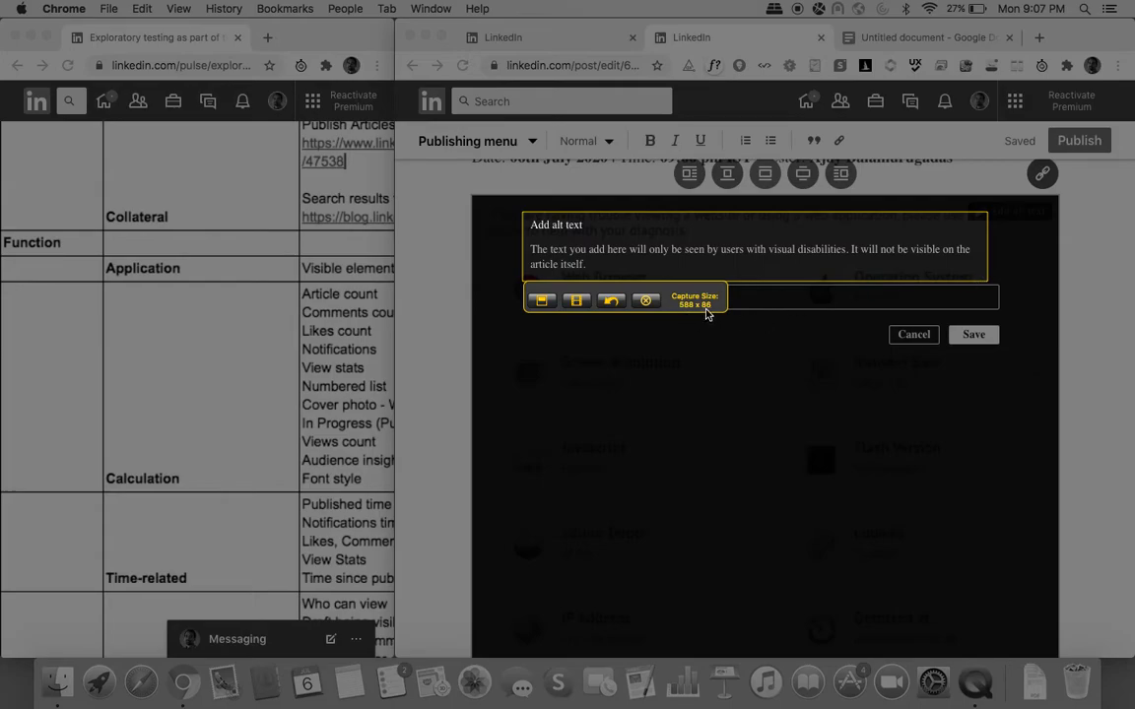
click(540, 300)
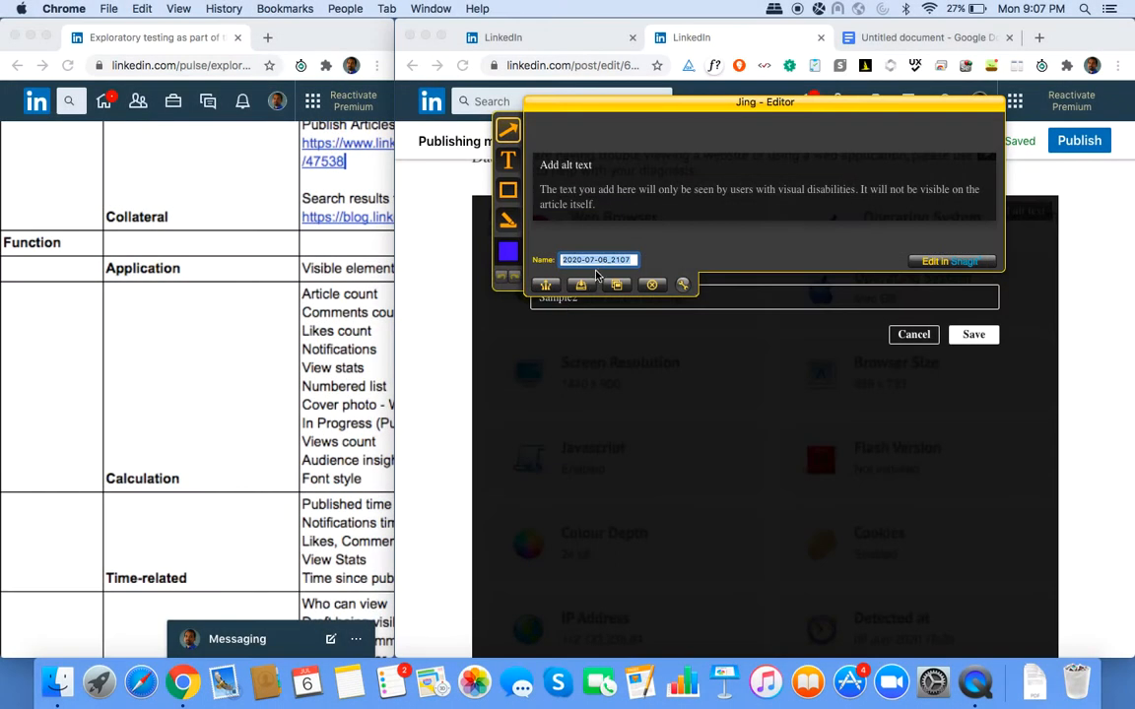
text(S88_86)
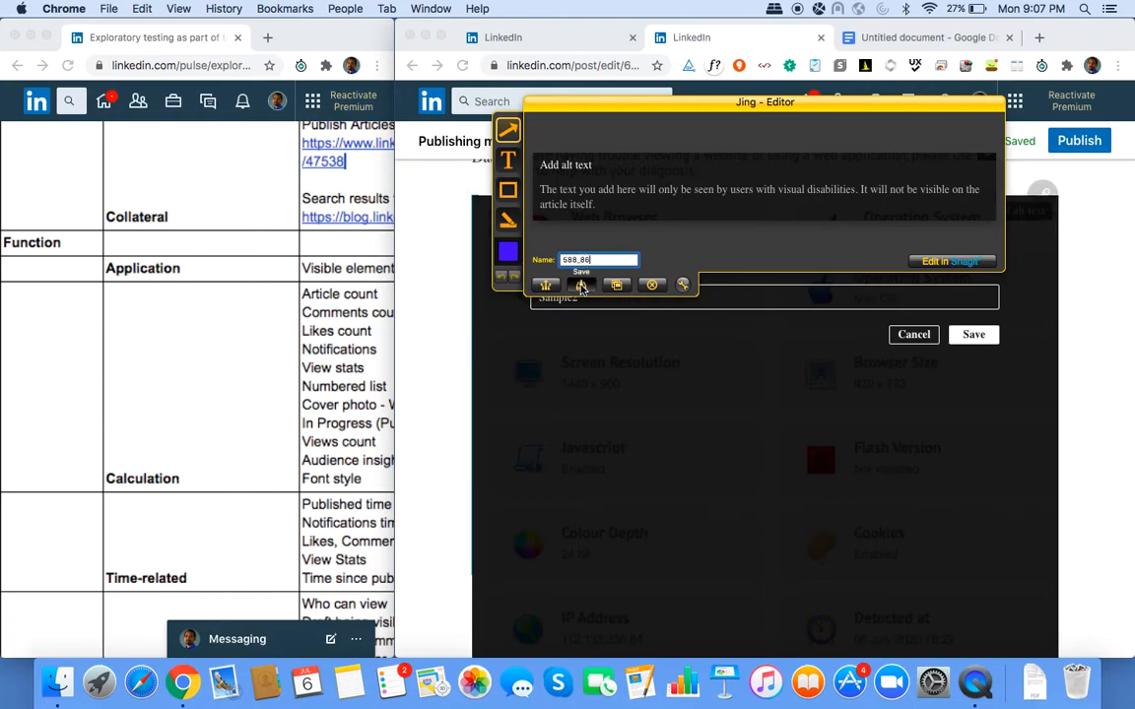
click(581, 285)
key(Return)
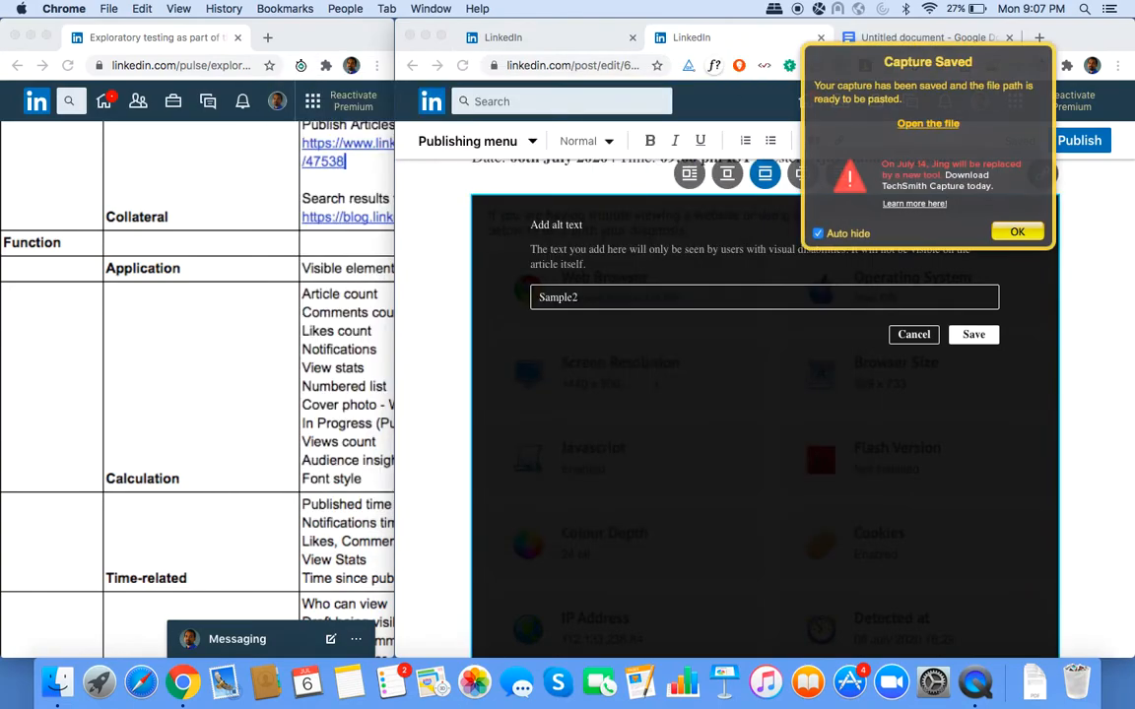
click(914, 334)
Insert an empty image block above the Issues heading.
scroll(841, 422, down, 8)
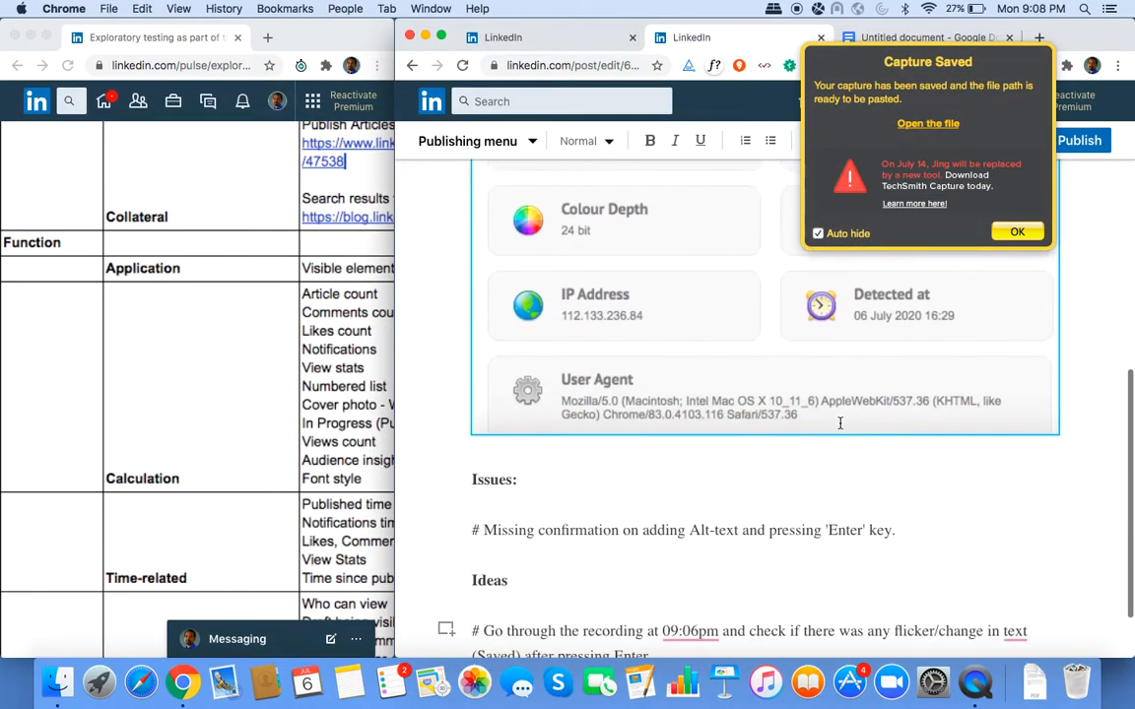
click(495, 366)
click(446, 391)
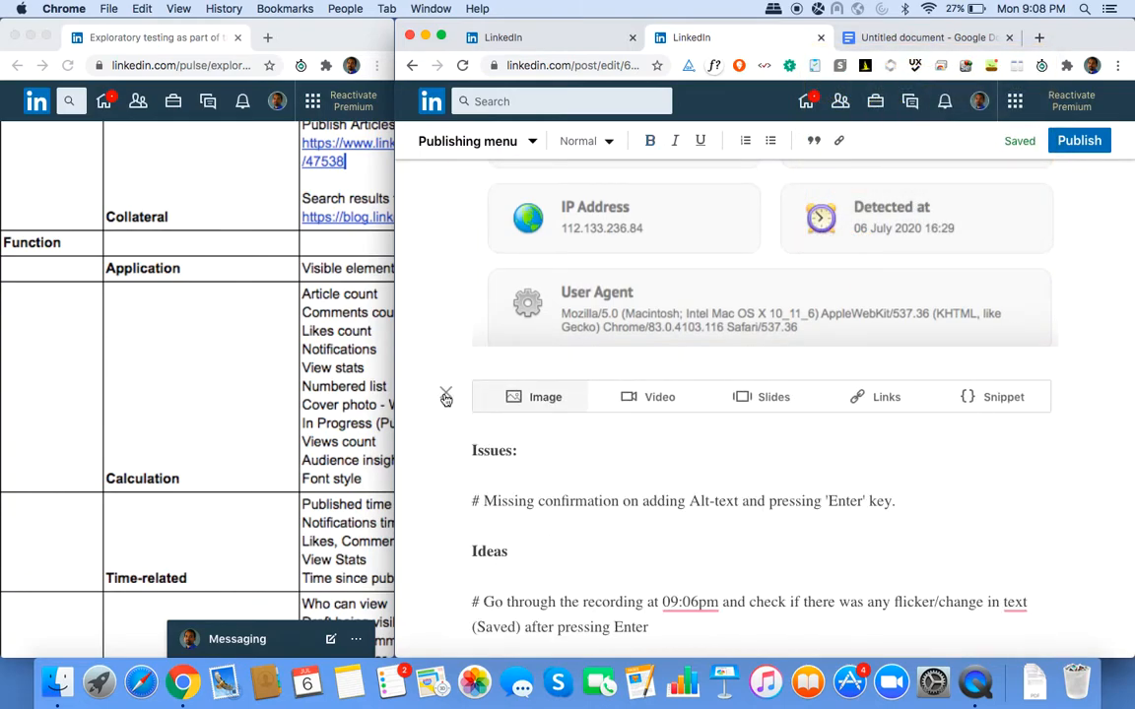
click(539, 398)
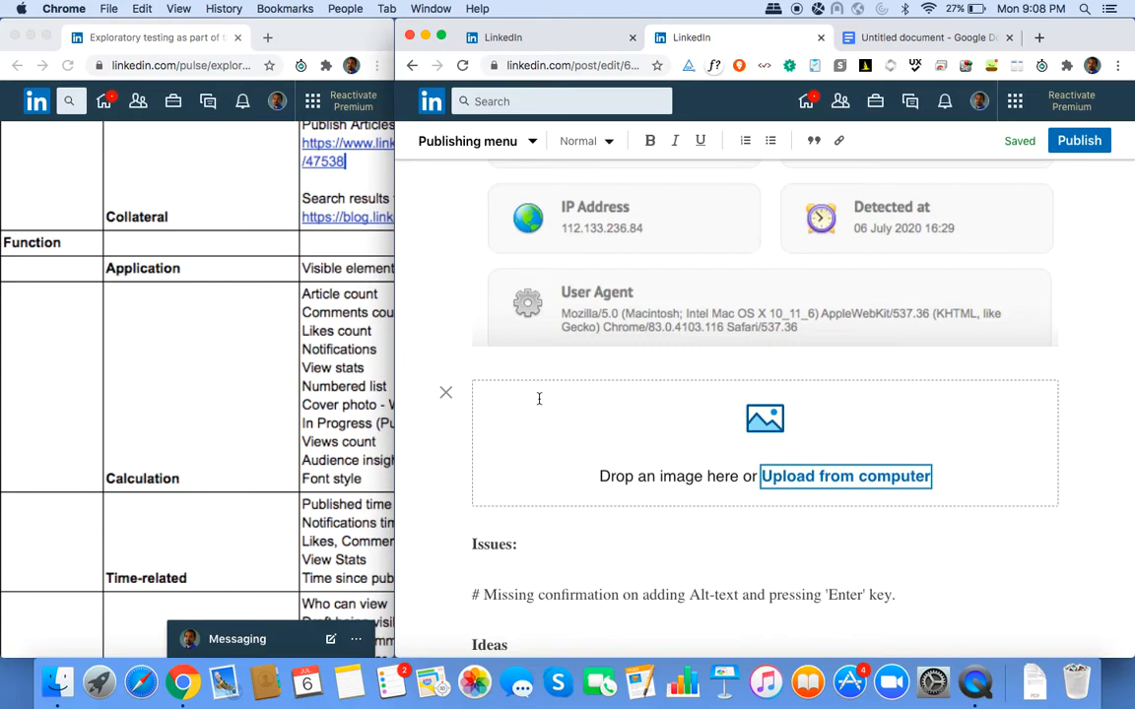
Open Desktop > WriteArticle in Finder and position its window beside the draft's image block.
click(58, 682)
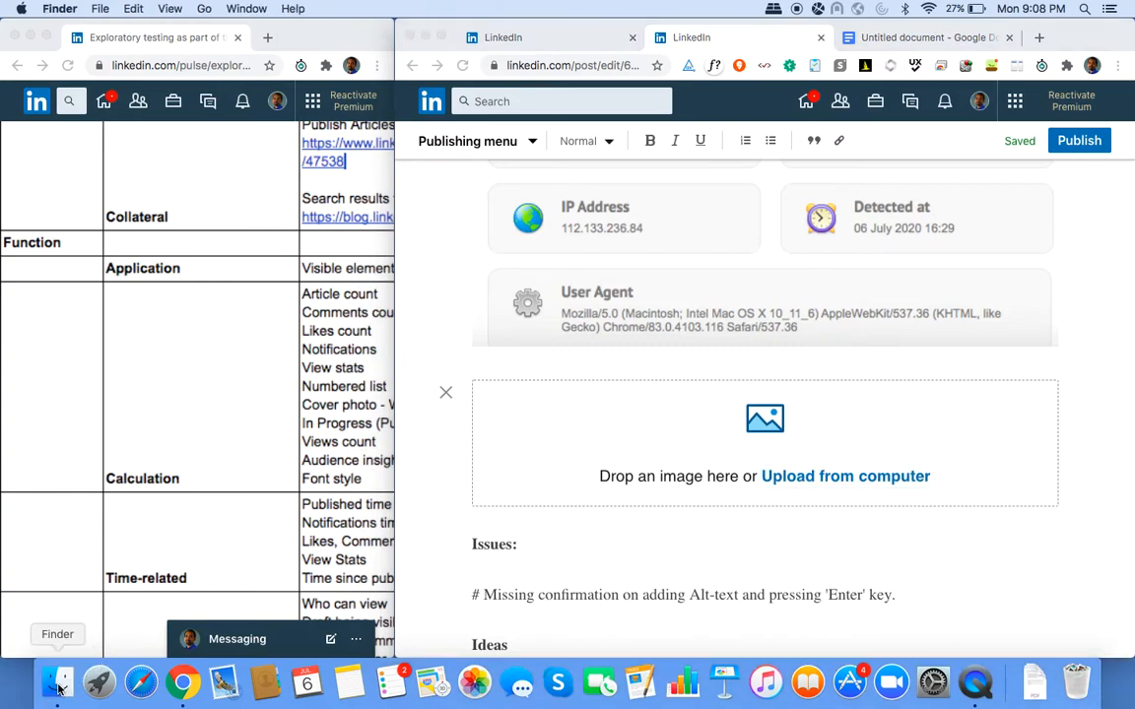
scroll(404, 354, down, 5)
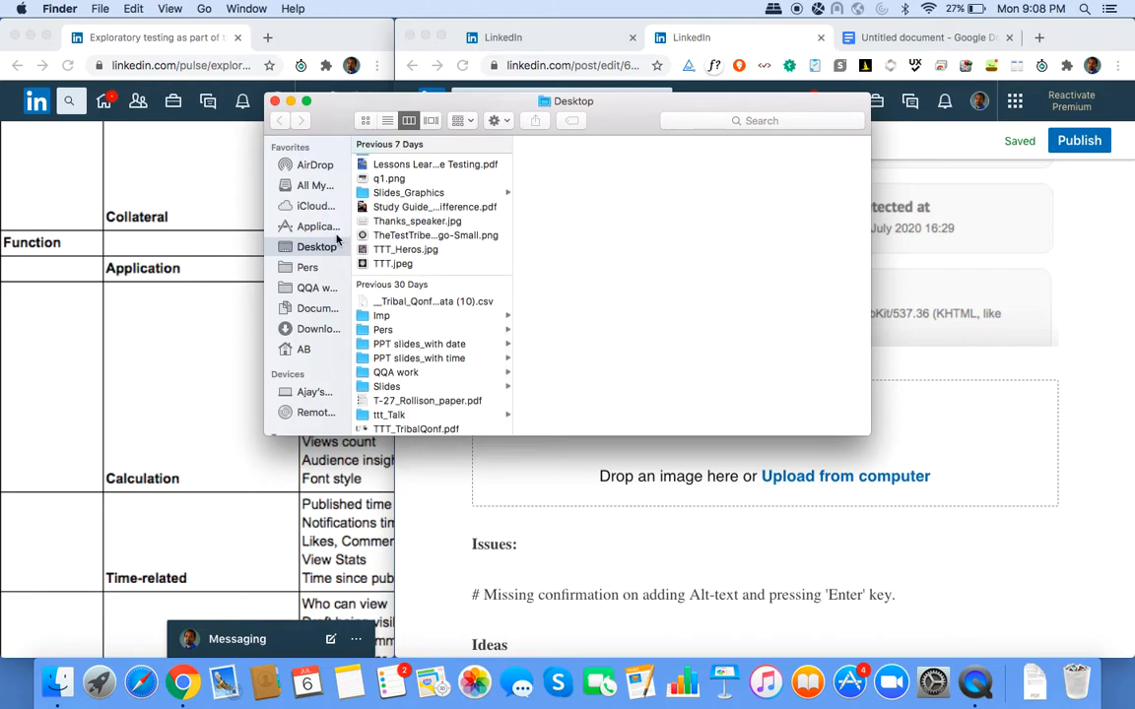
scroll(404, 249, up, 5)
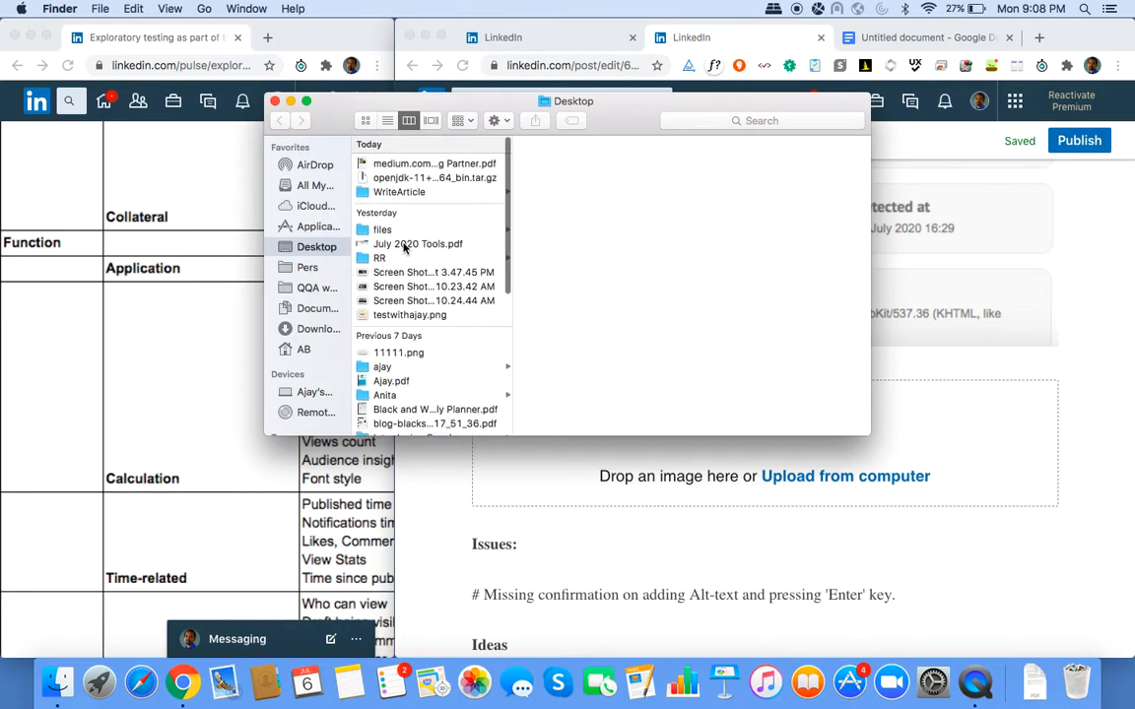
click(401, 192)
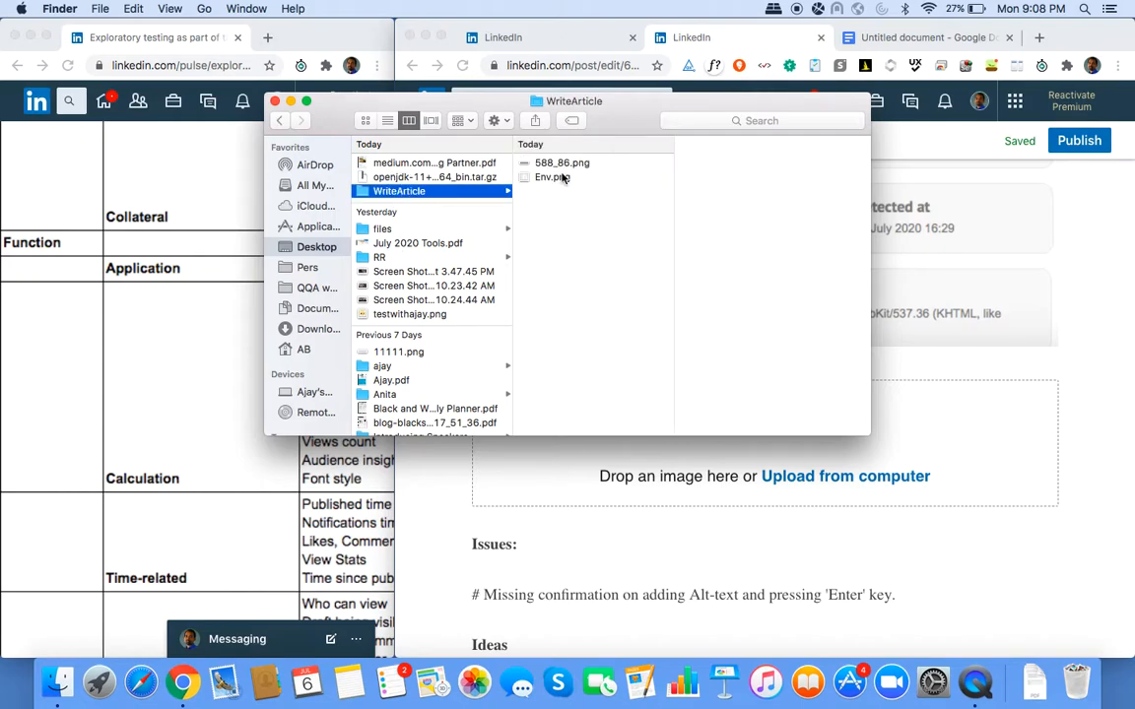
drag(580, 173, 384, 193)
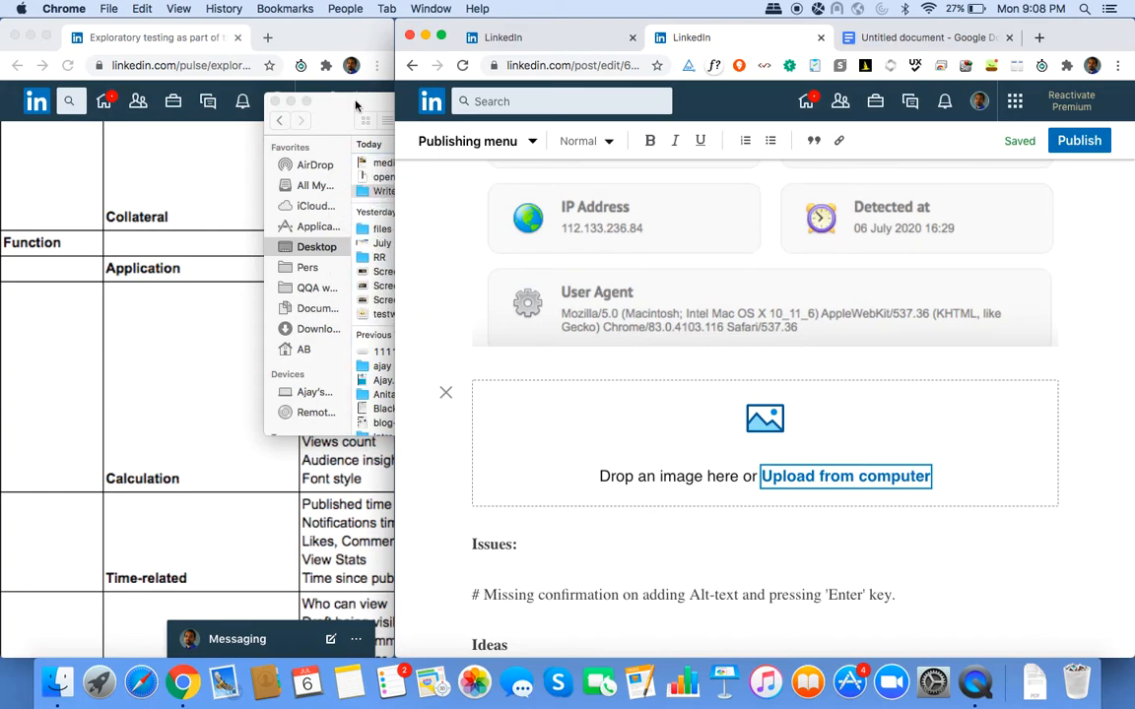
click(325, 95)
drag(480, 107, 548, 170)
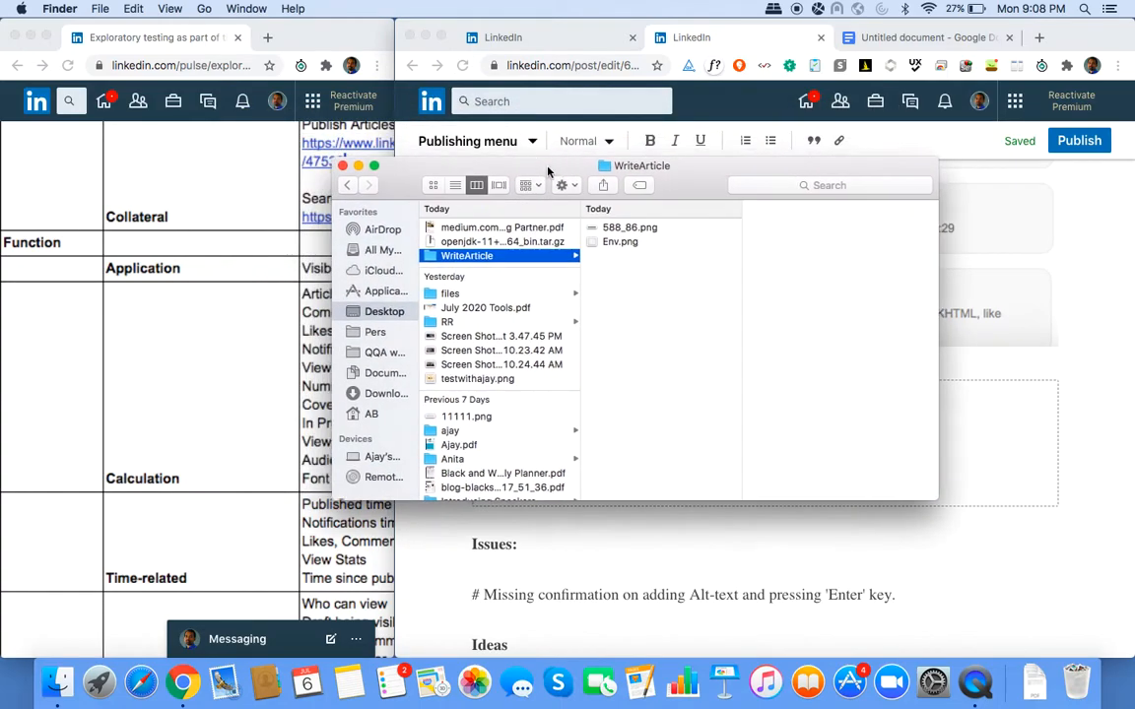
drag(616, 228, 609, 624)
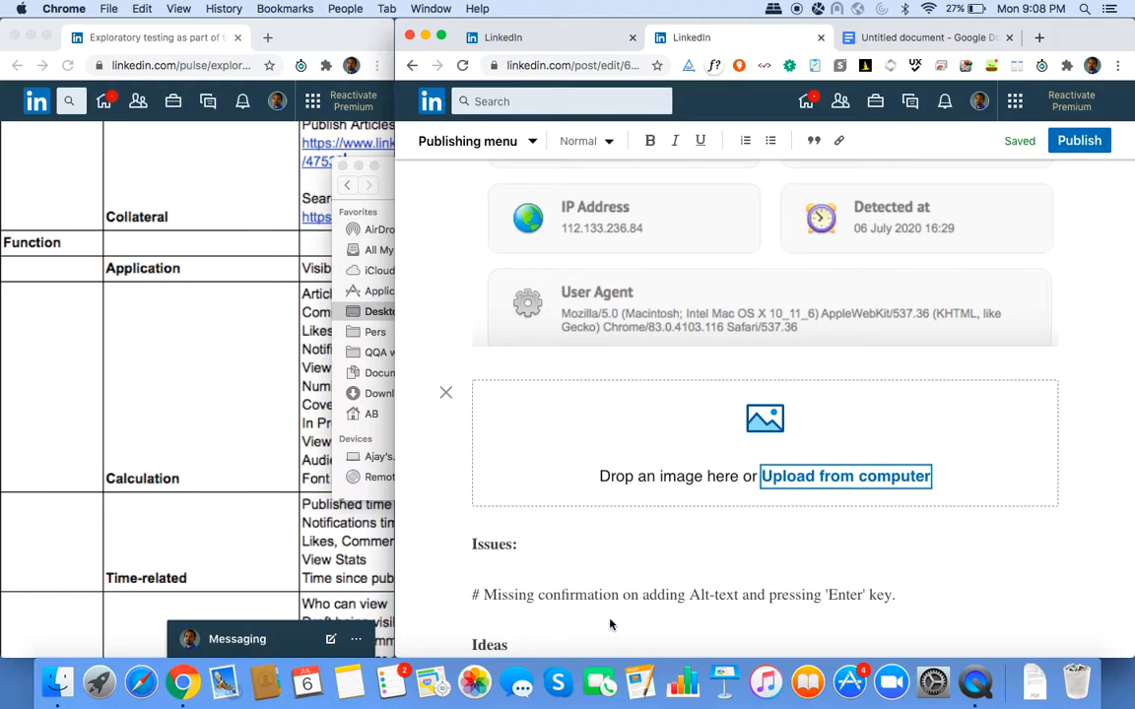
scroll(609, 624, down, 3)
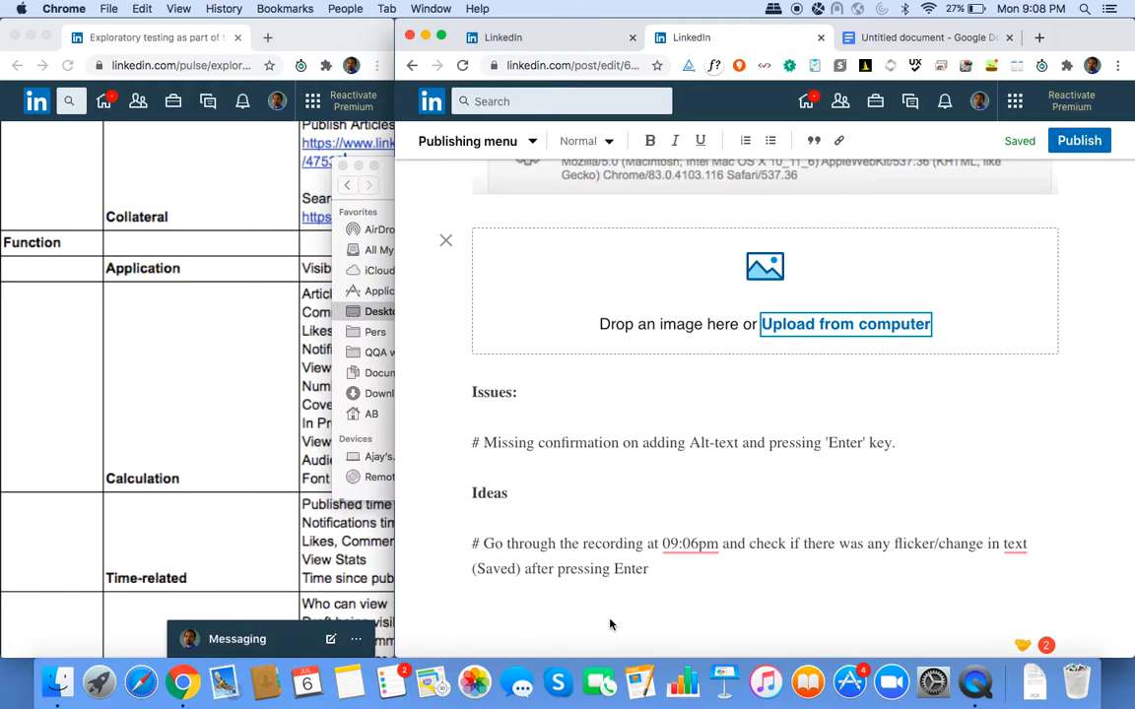
scroll(610, 624, up, 10)
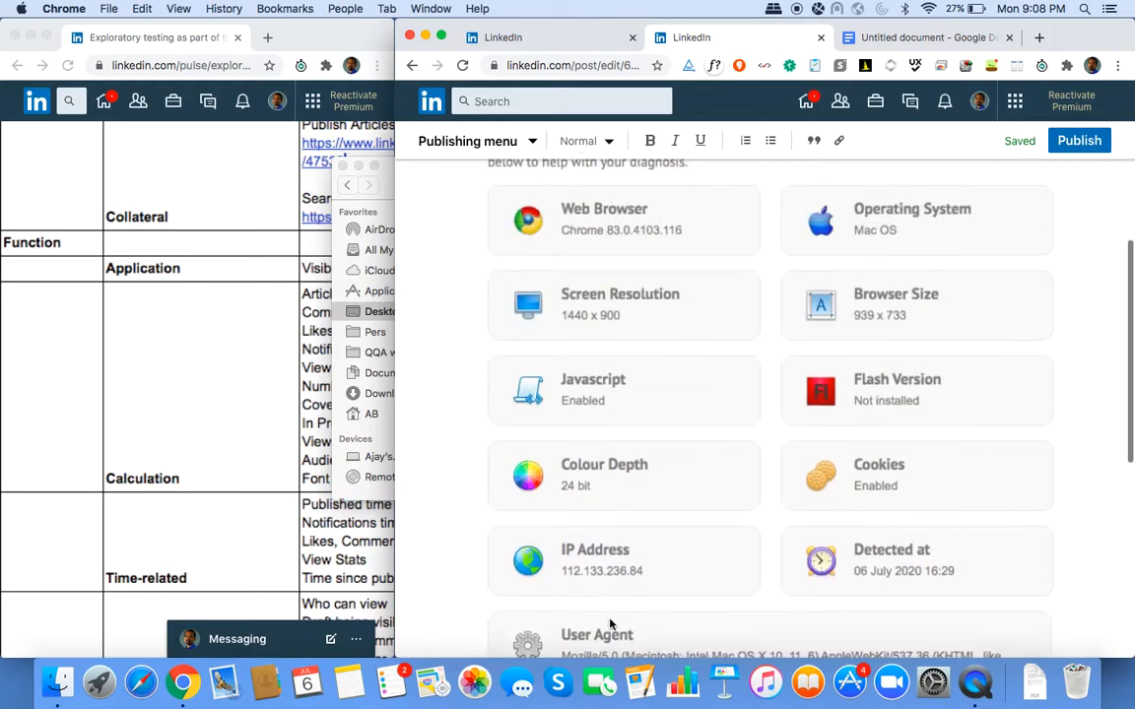
scroll(610, 624, down, 10)
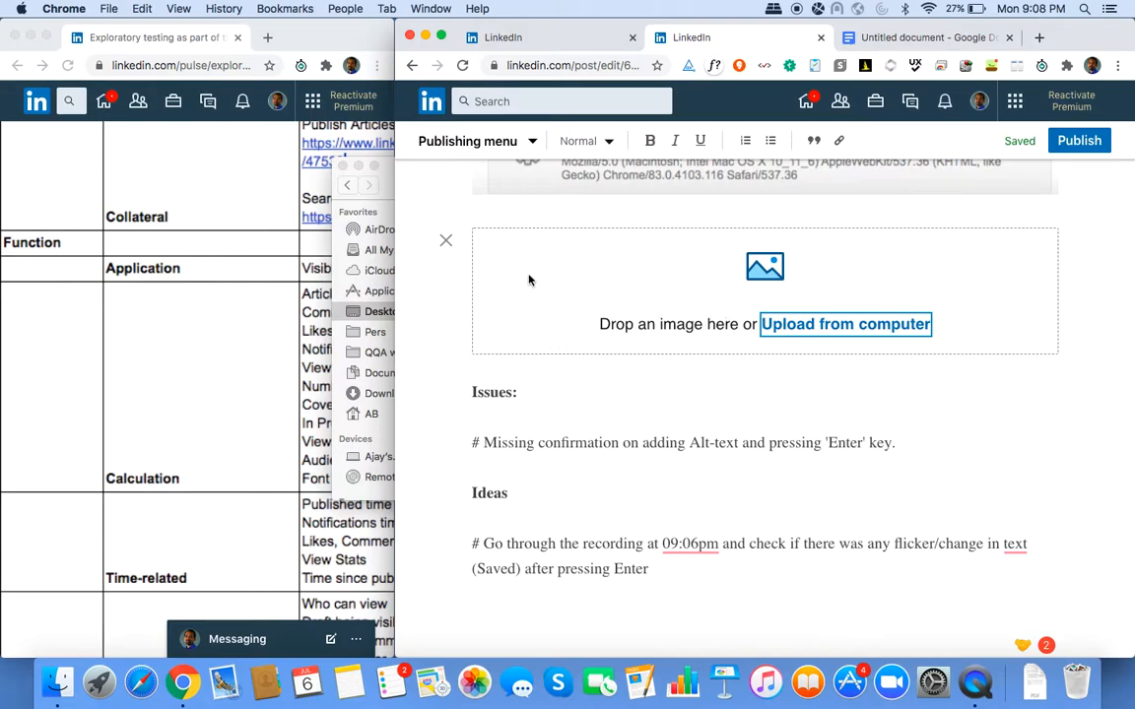
Drag 588_86.png from Finder into the image block above Issues and open its empty alt text.
click(385, 166)
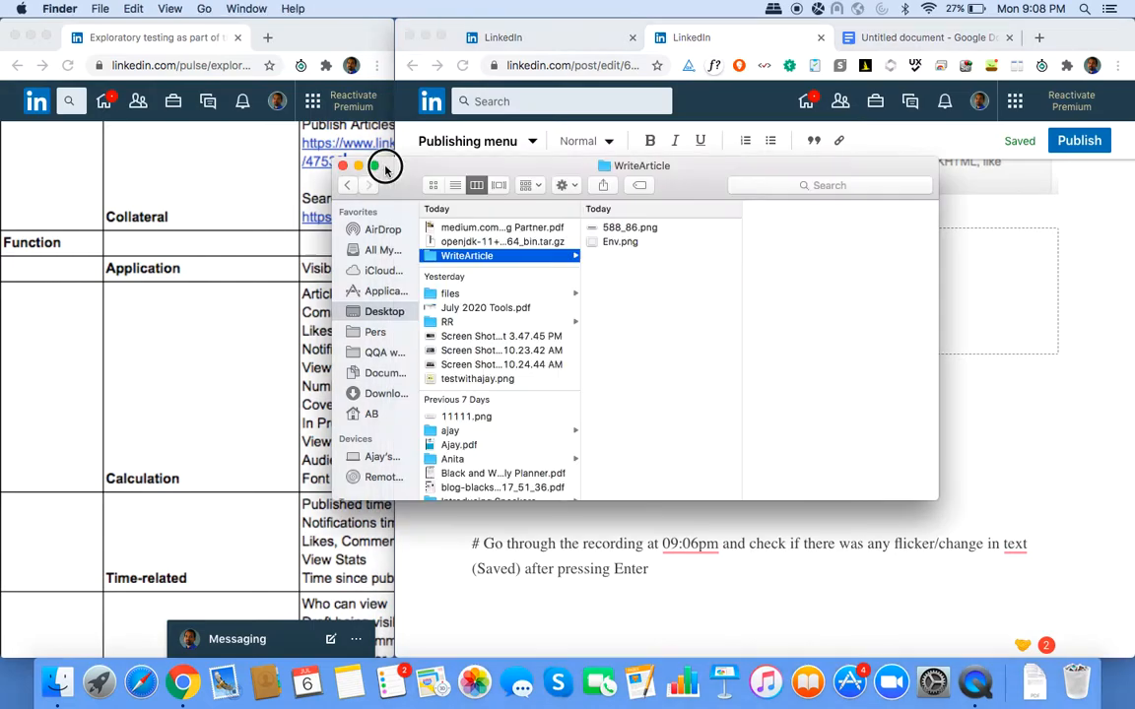
click(626, 228)
drag(625, 229, 994, 256)
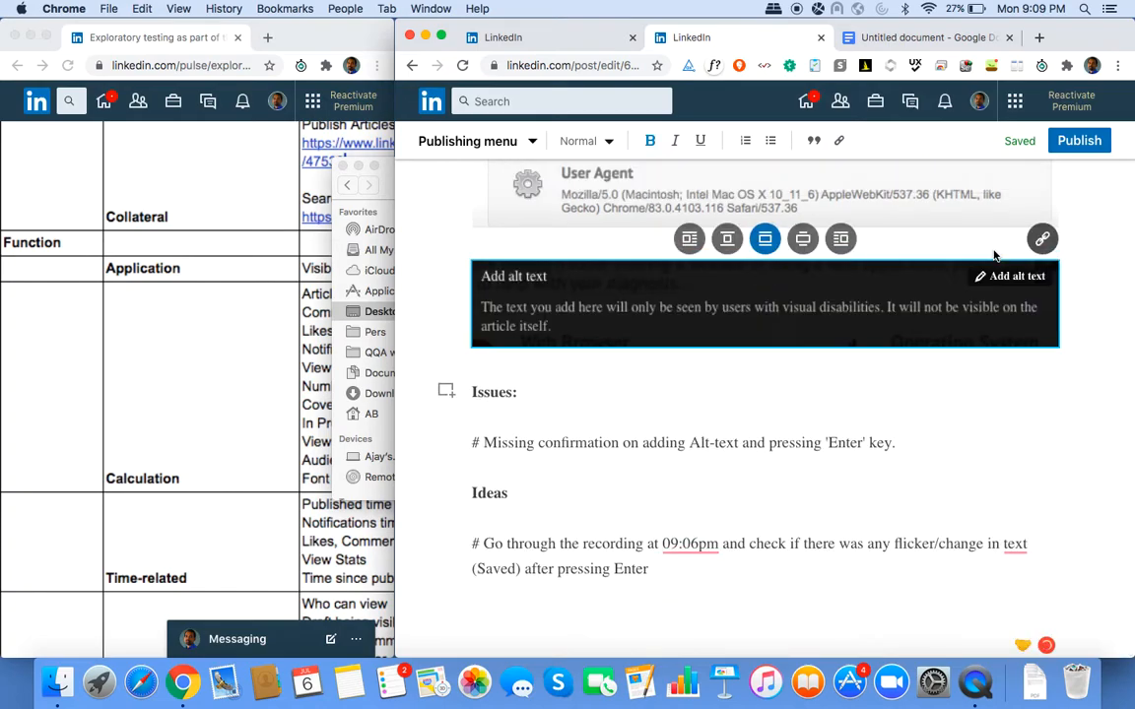
click(1012, 278)
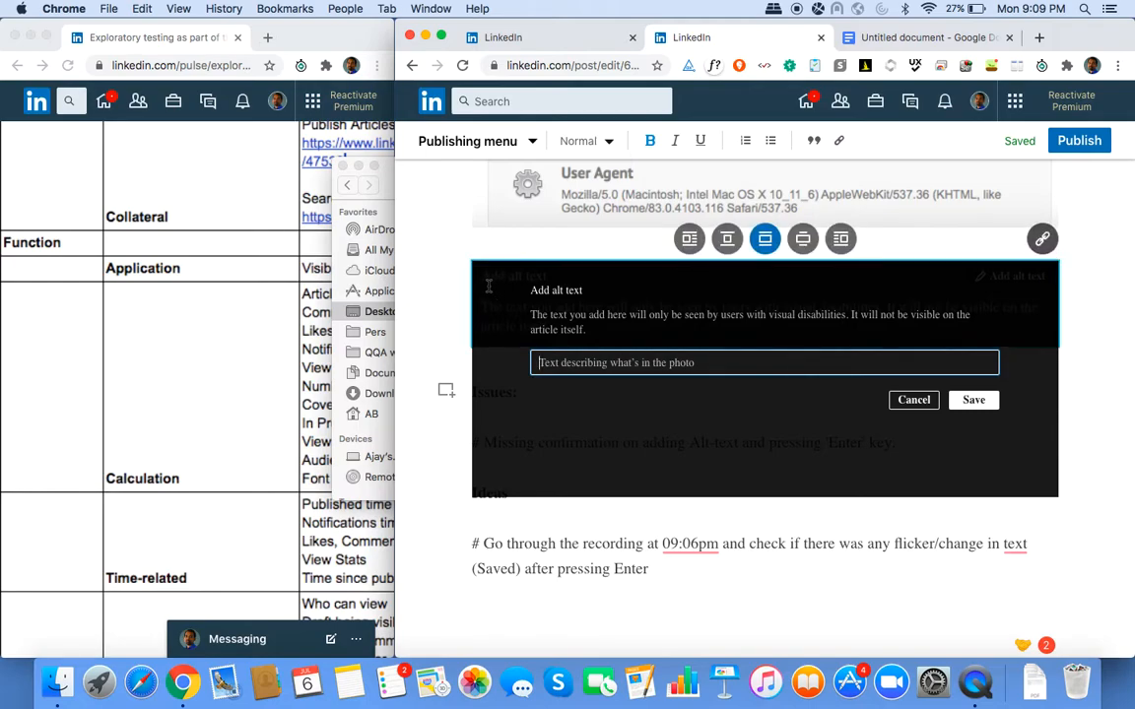
Capture the alt-text dialog with Jing and save it as 746_299.png in WriteArticle.
key(super+shift+5)
drag(474, 264, 1059, 495)
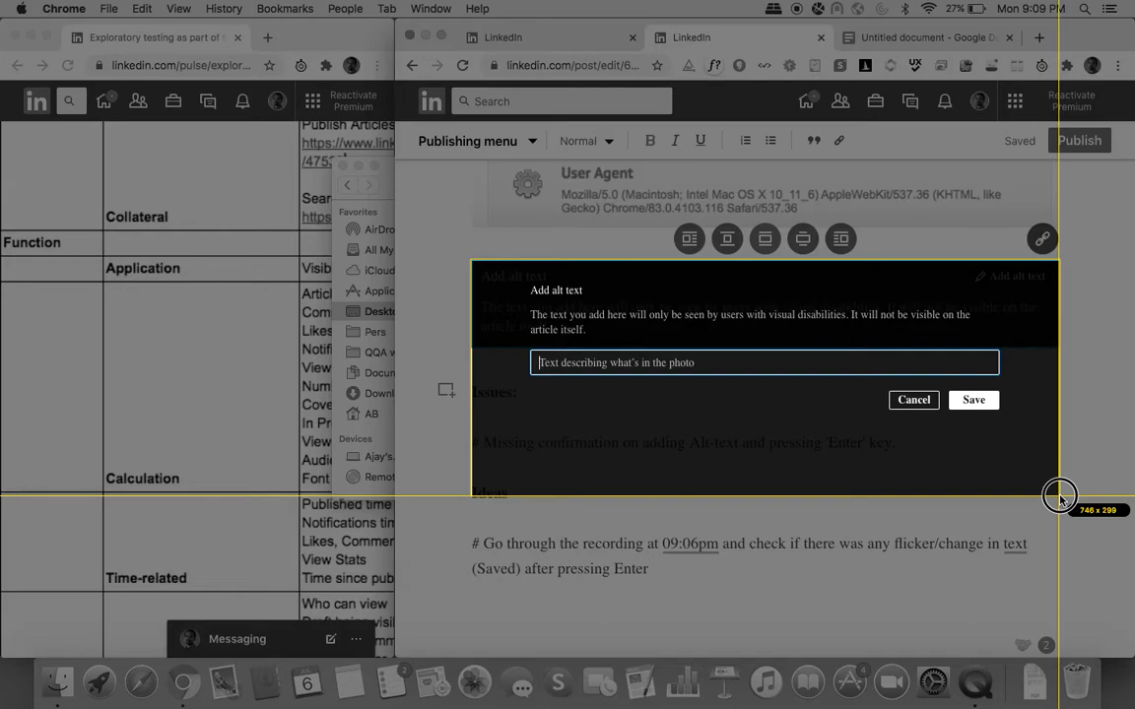
drag(1060, 497, 1060, 500)
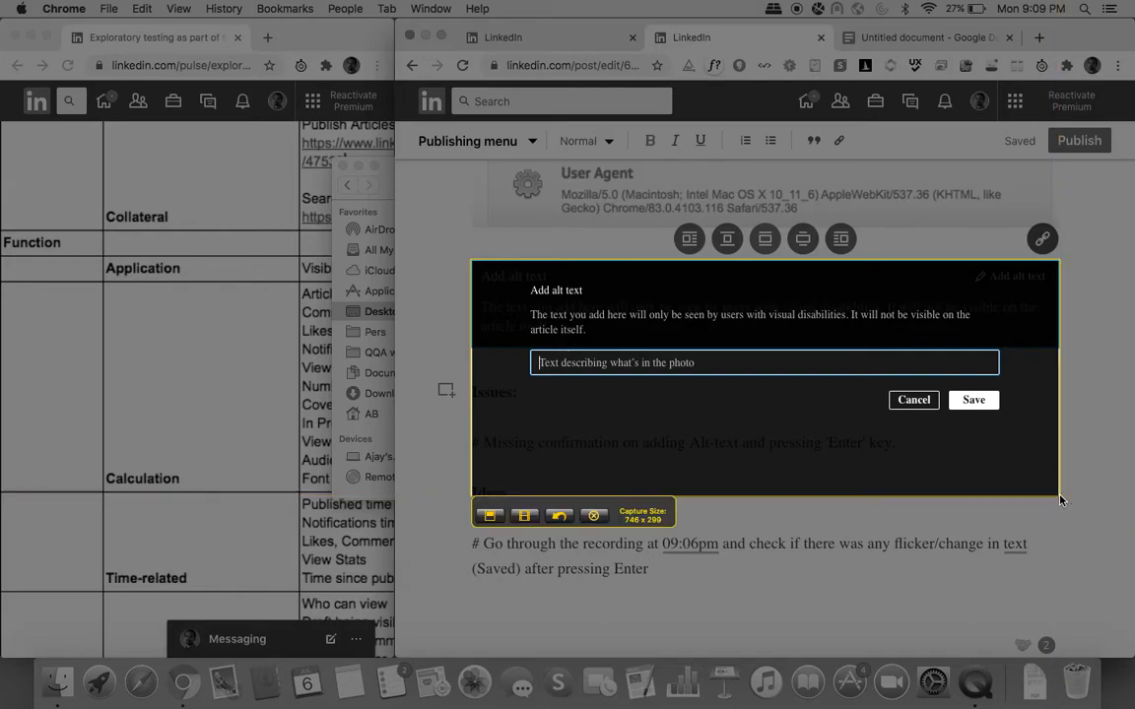
click(490, 515)
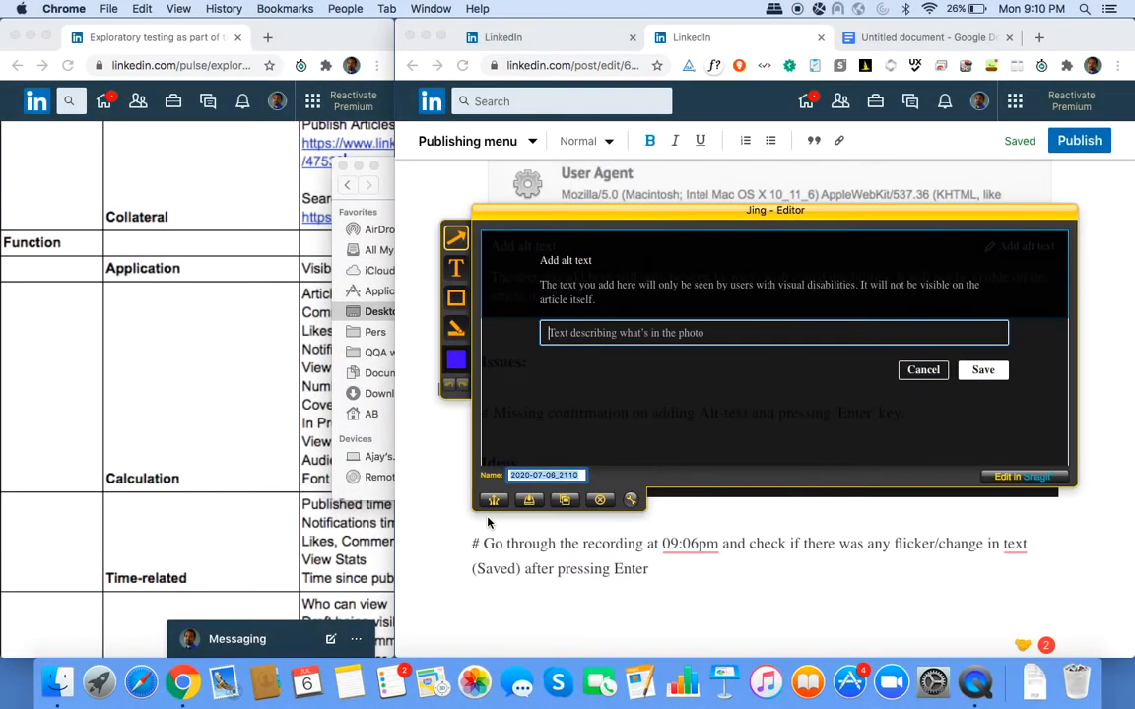
text(746_299)
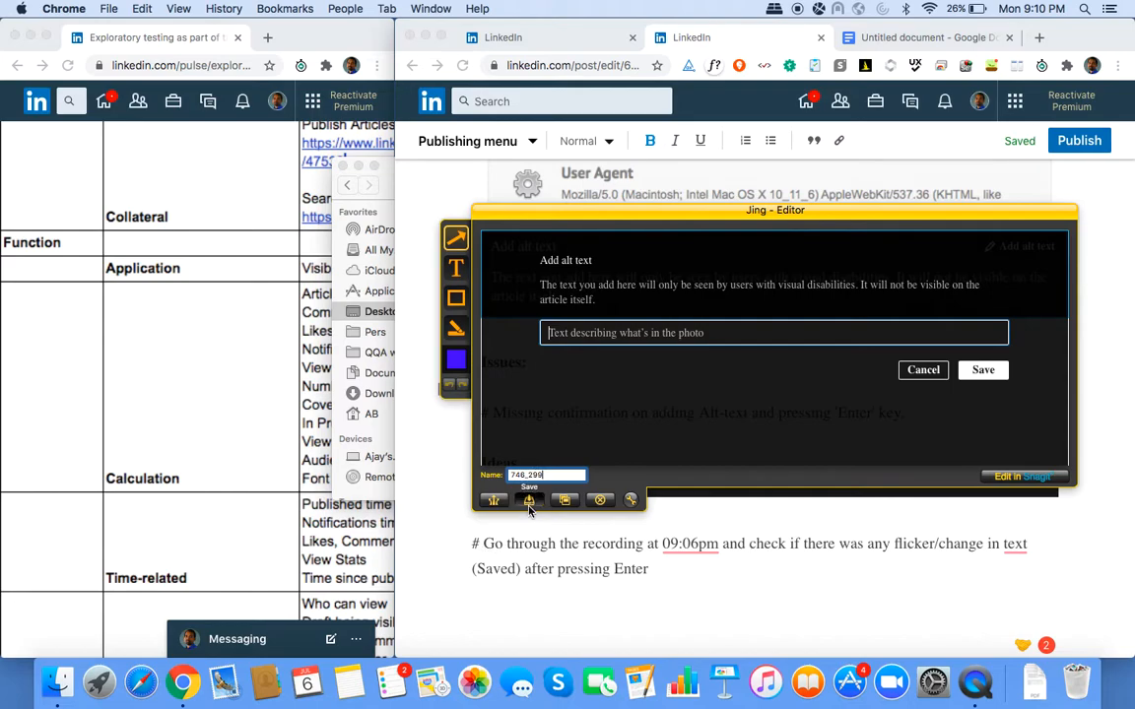
click(493, 499)
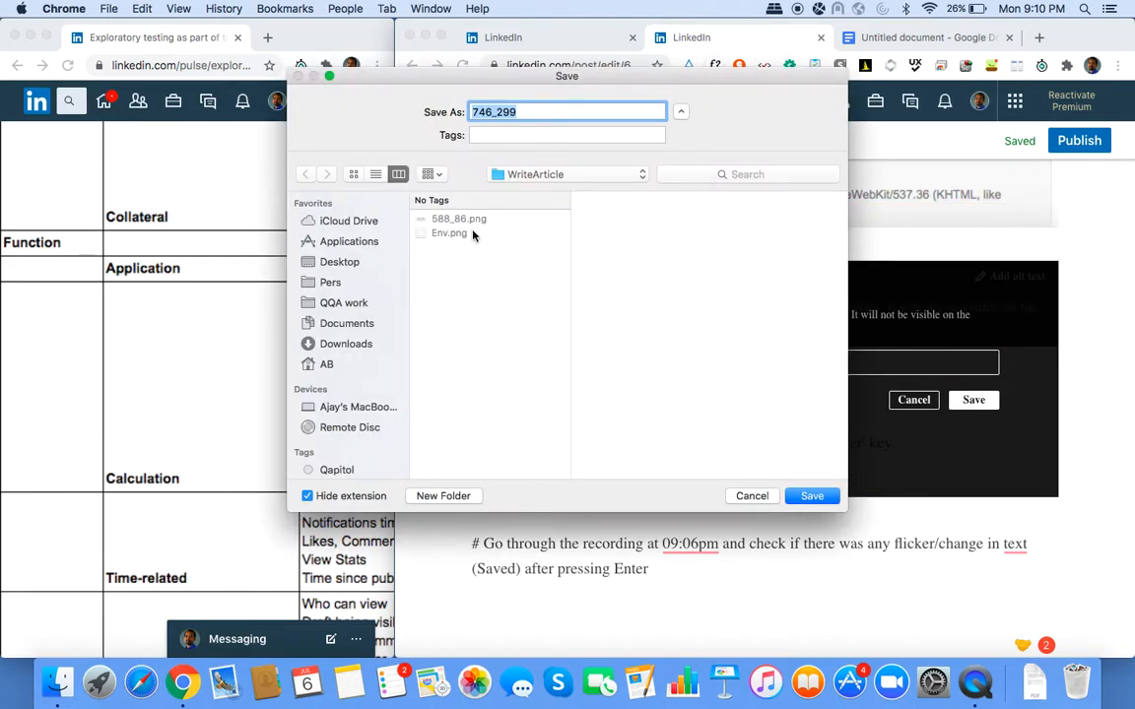
key(super+space)
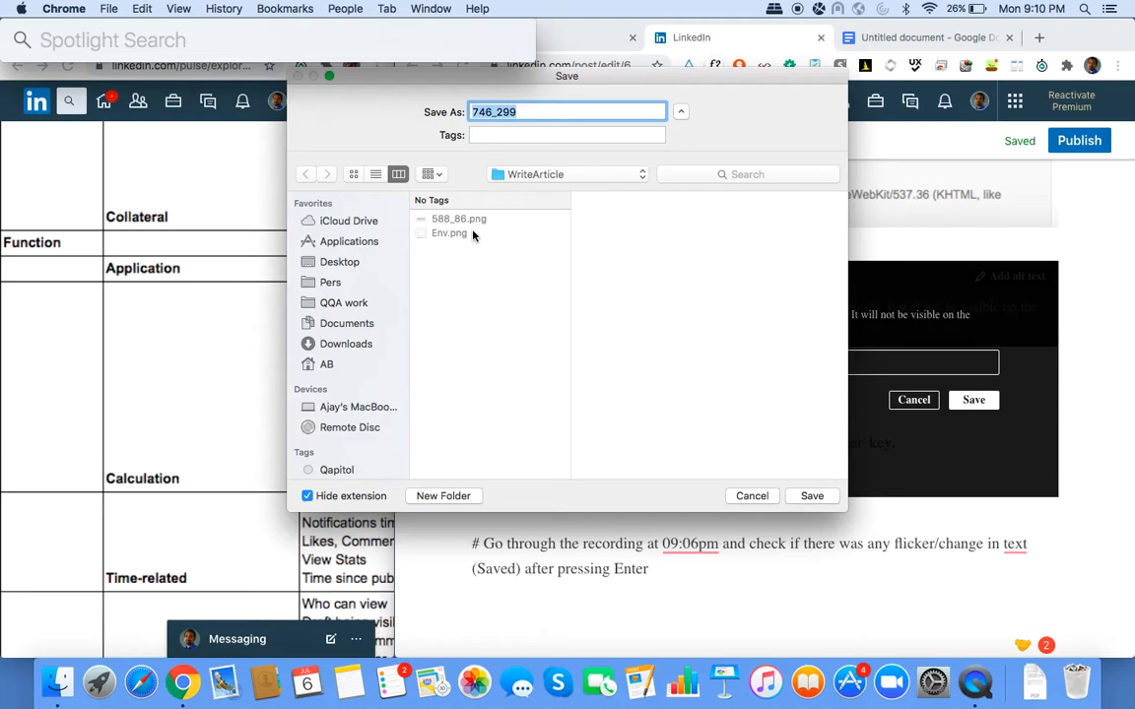
text(746/)
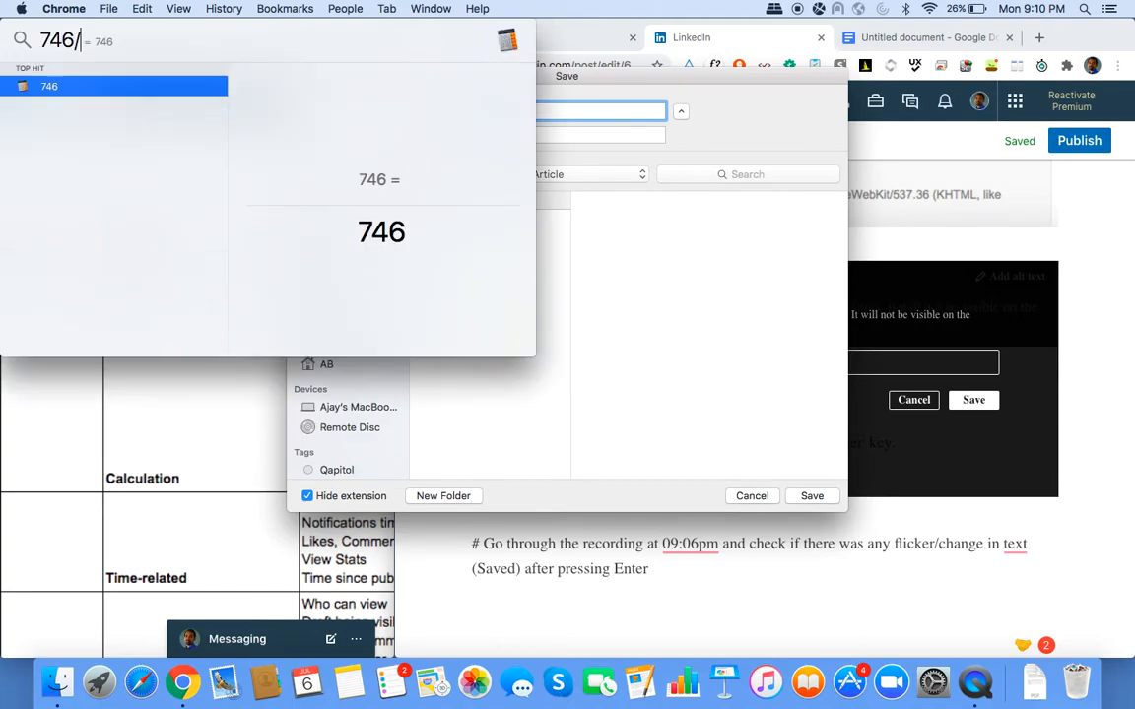
text(588)
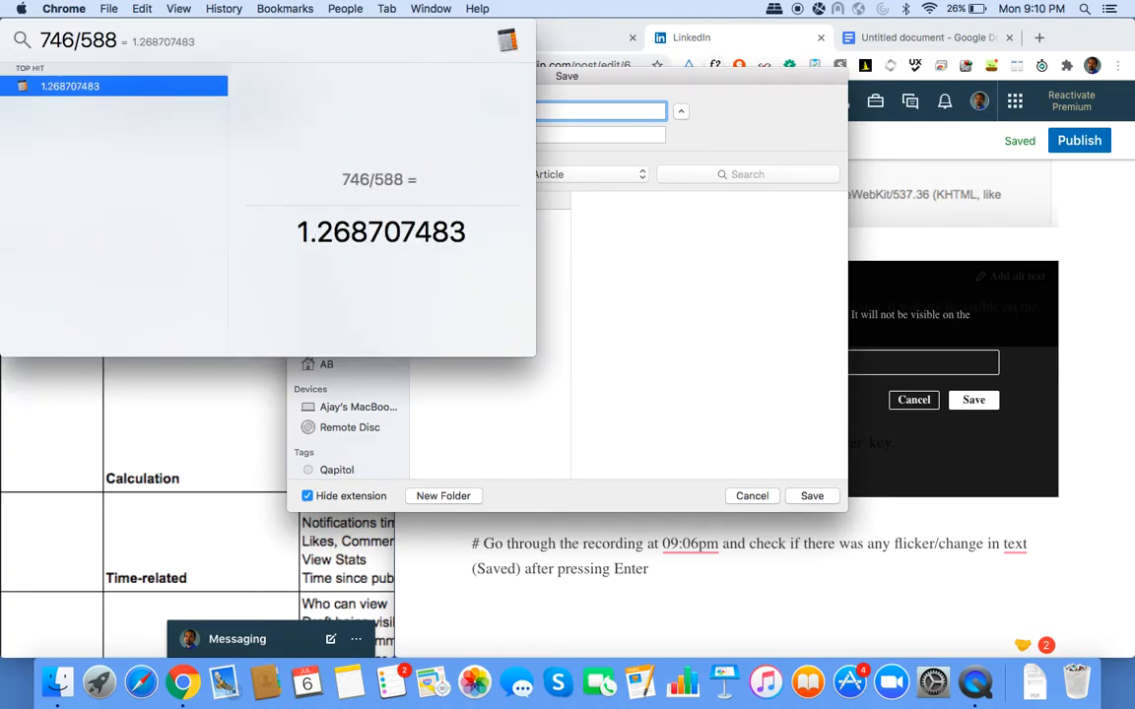
key(Escape)
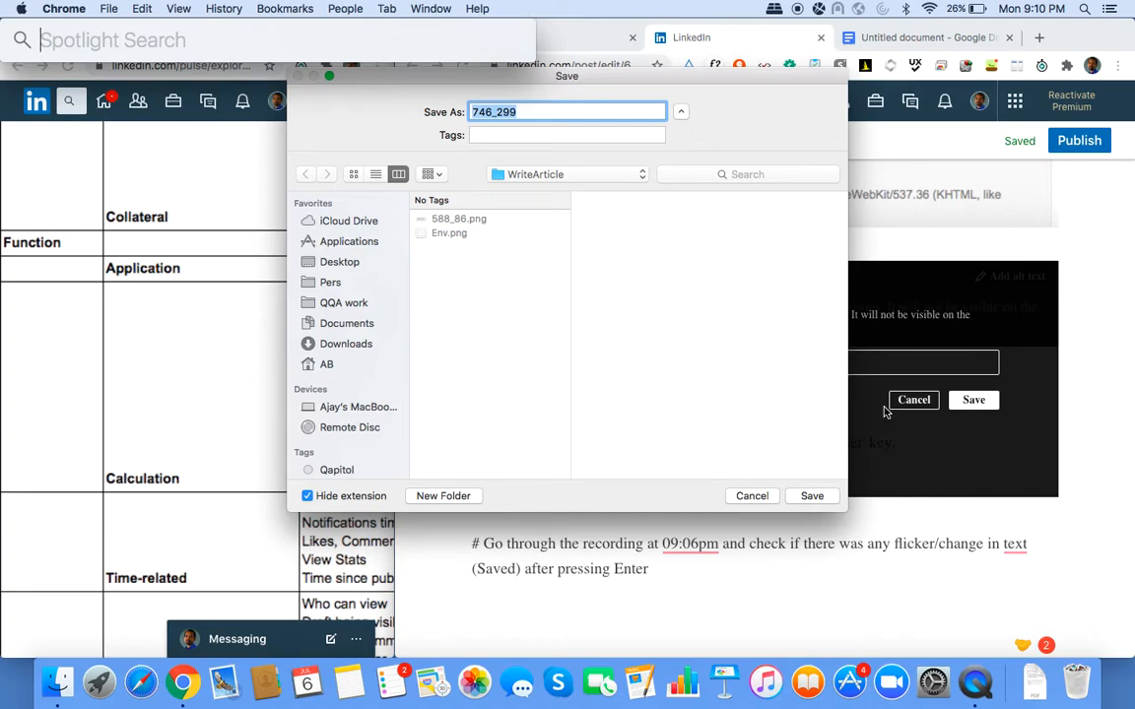
click(812, 495)
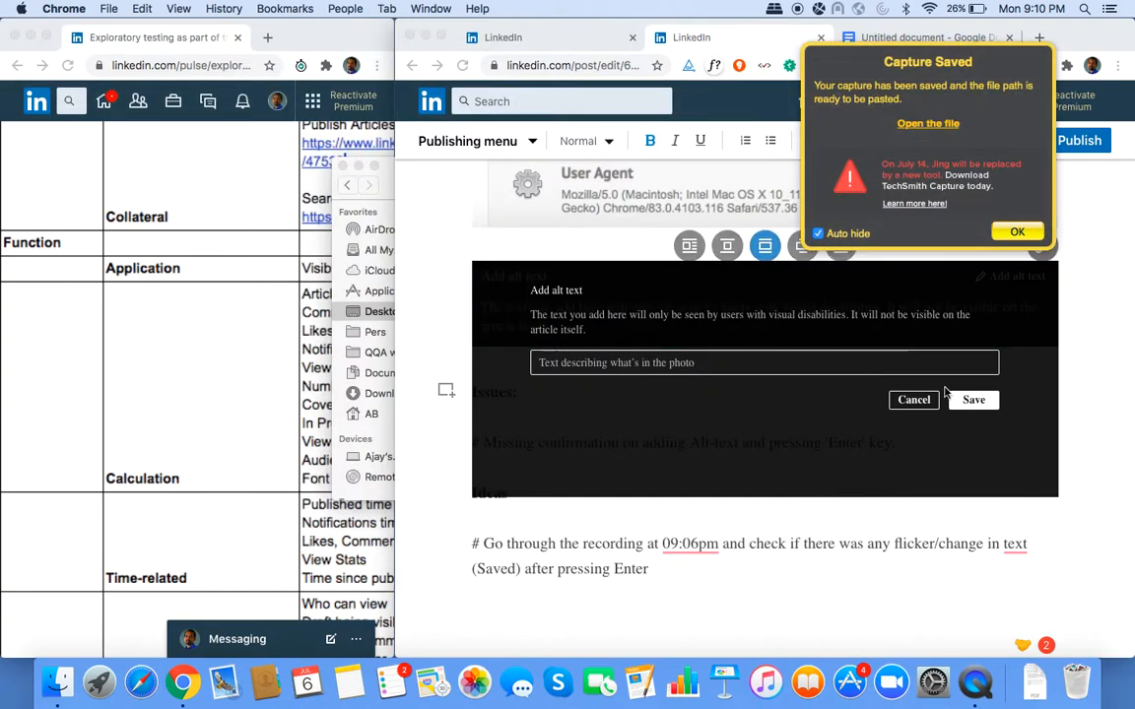
click(785, 361)
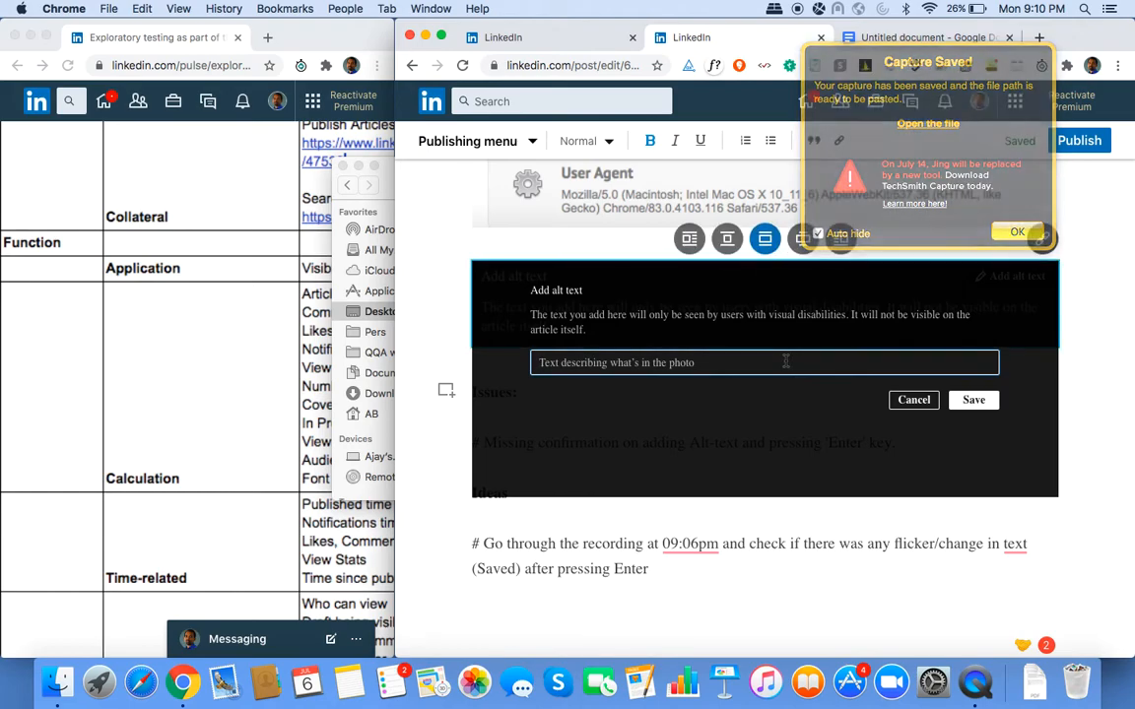
Set the new image's alt text to 746_299 and save it.
drag(384, 172, 3, 197)
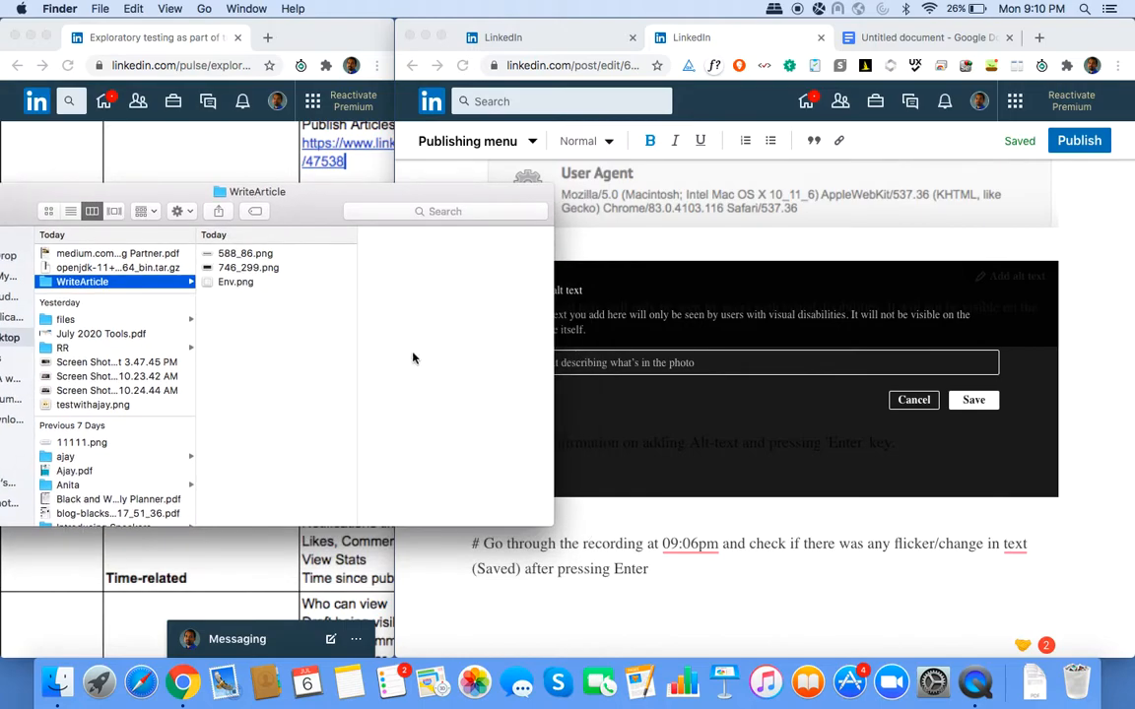
click(647, 362)
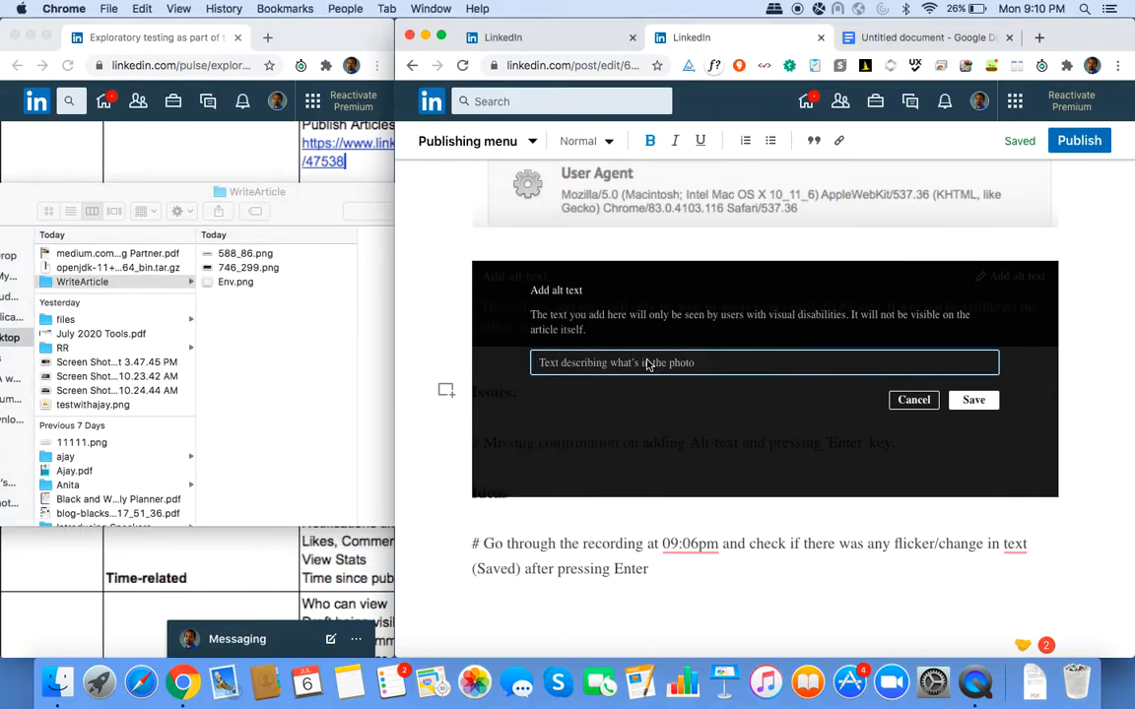
text(746_299)
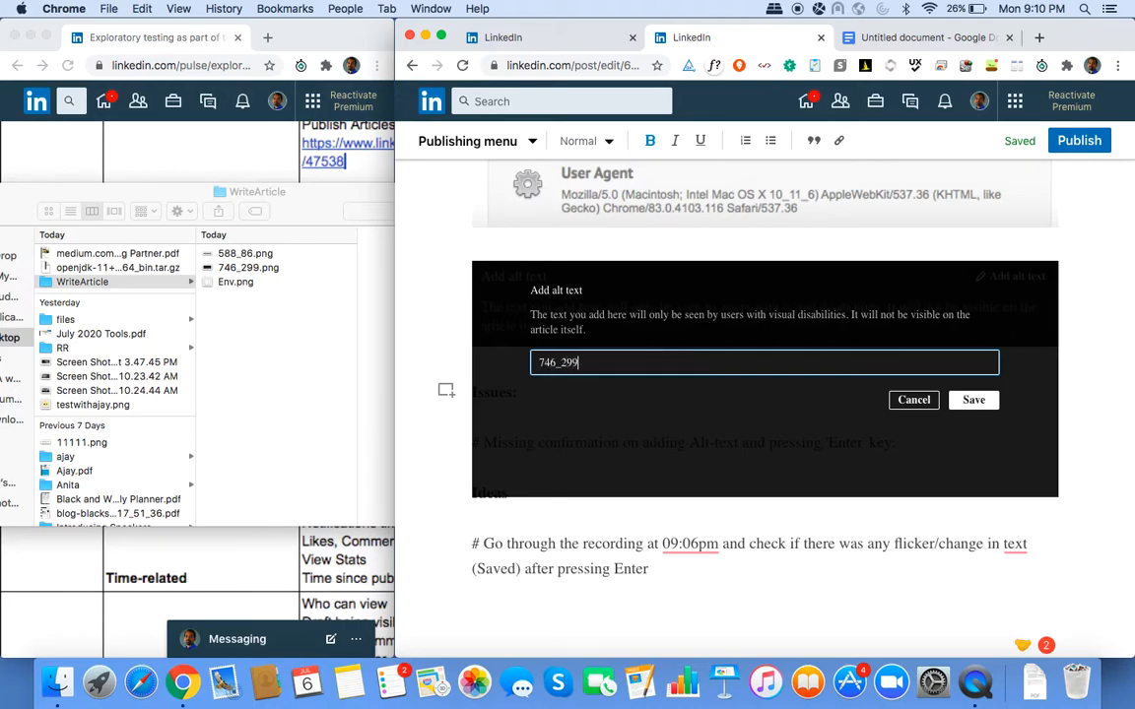
click(973, 399)
scroll(980, 396, up, 10)
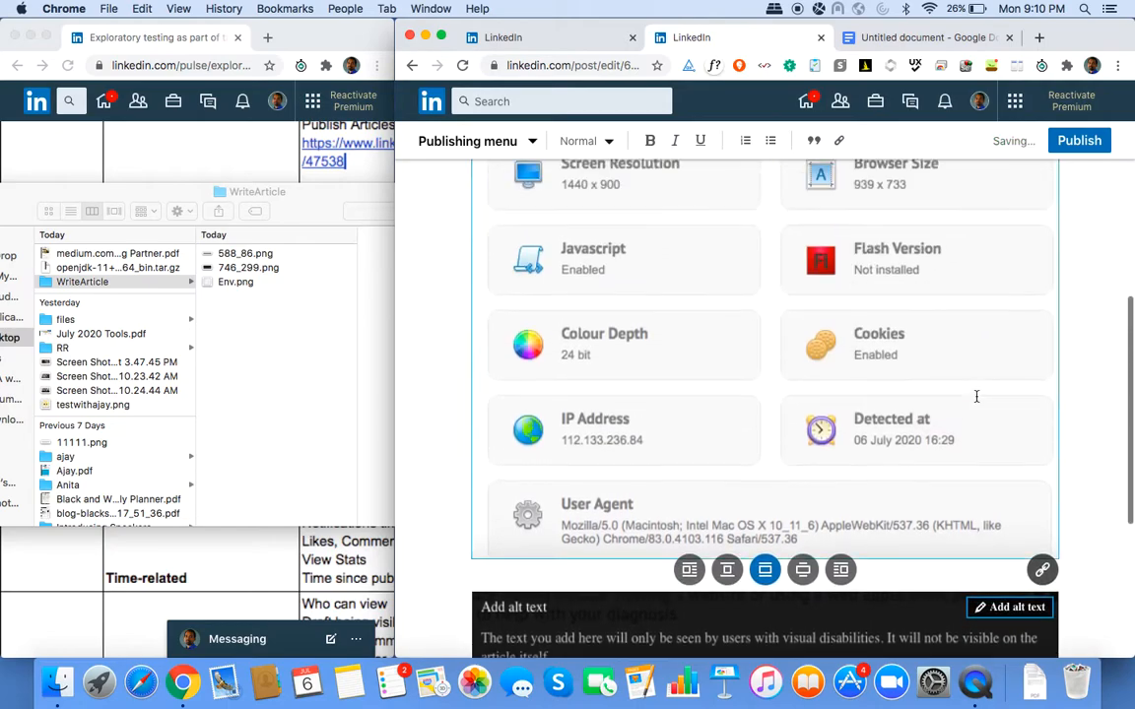
Open the browser-information screenshot's 'Sample2' alt text and scroll down through the draft to the Ideas note.
scroll(978, 398, down, 2)
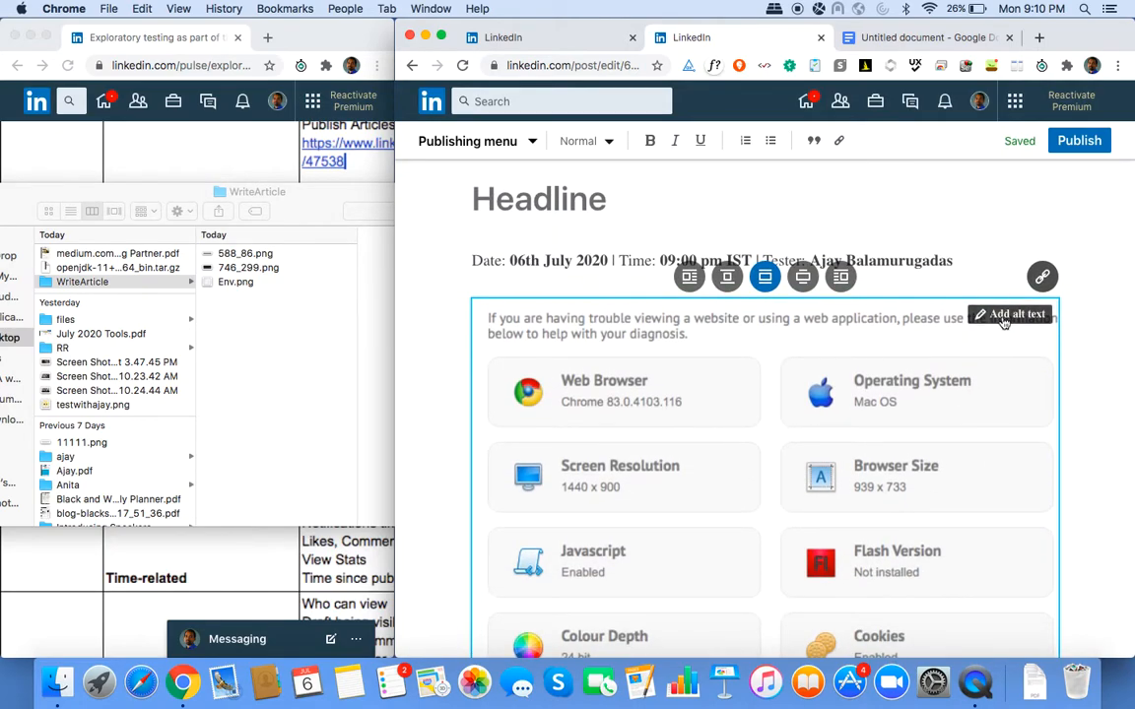
click(1003, 319)
scroll(853, 407, down, 3)
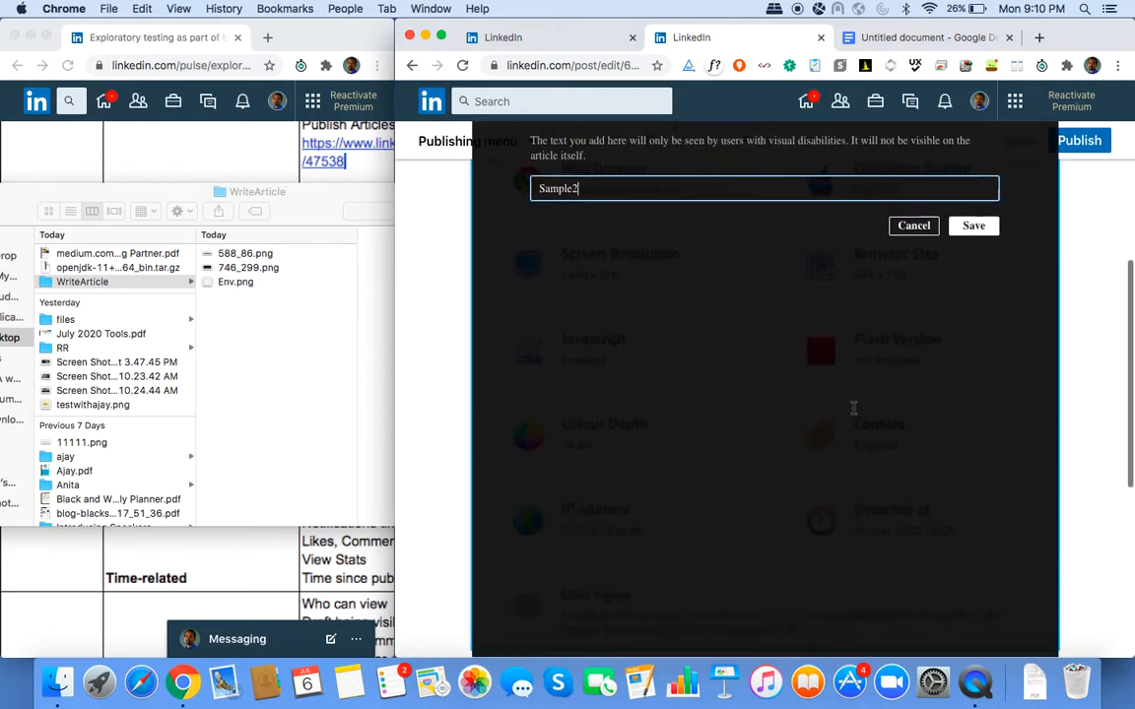
scroll(853, 407, down, 2)
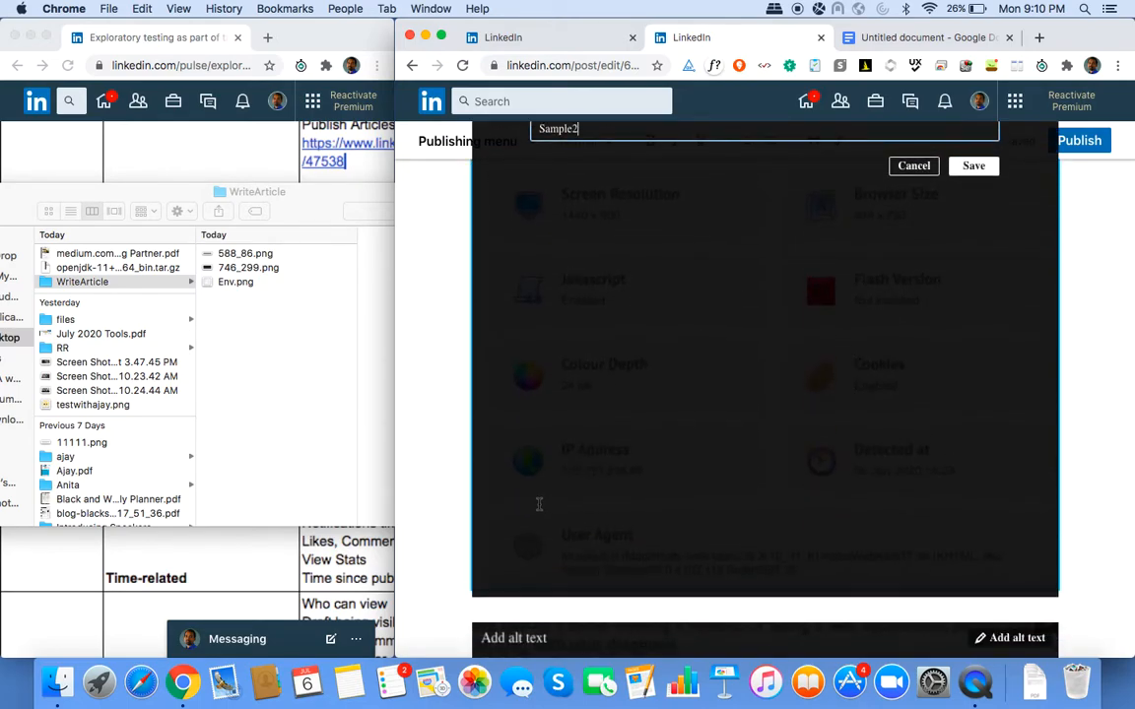
scroll(539, 505, down, 7)
scroll(582, 355, up, 7)
scroll(582, 355, up, 5)
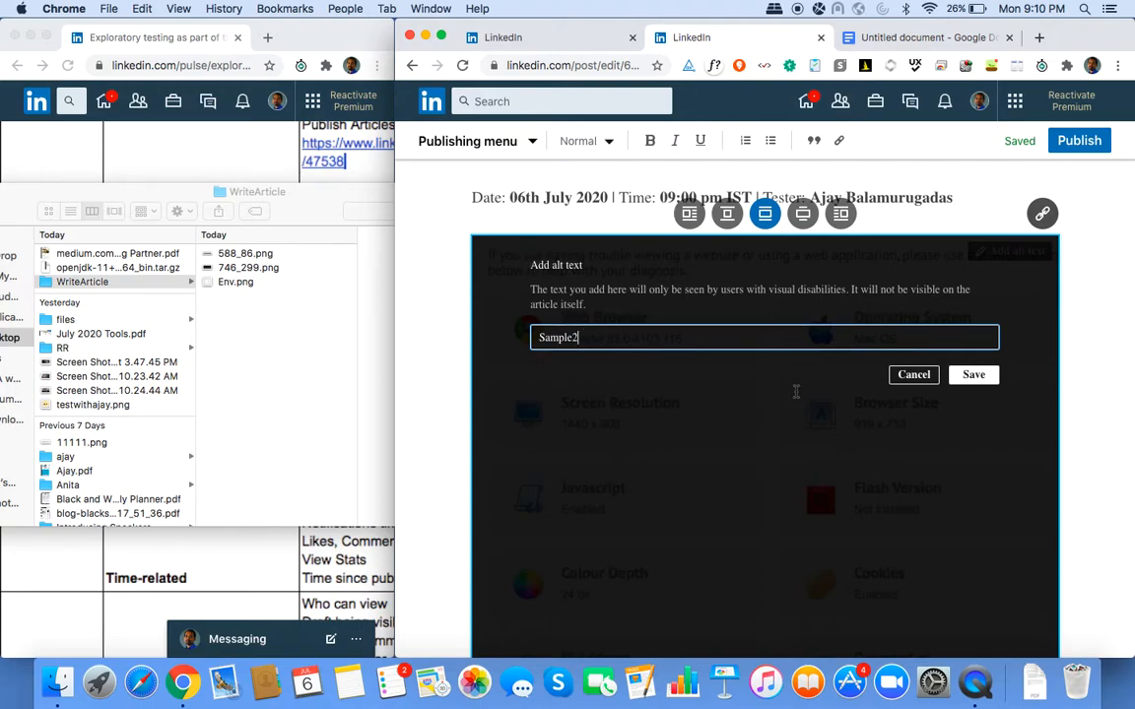
scroll(788, 375, down, 5)
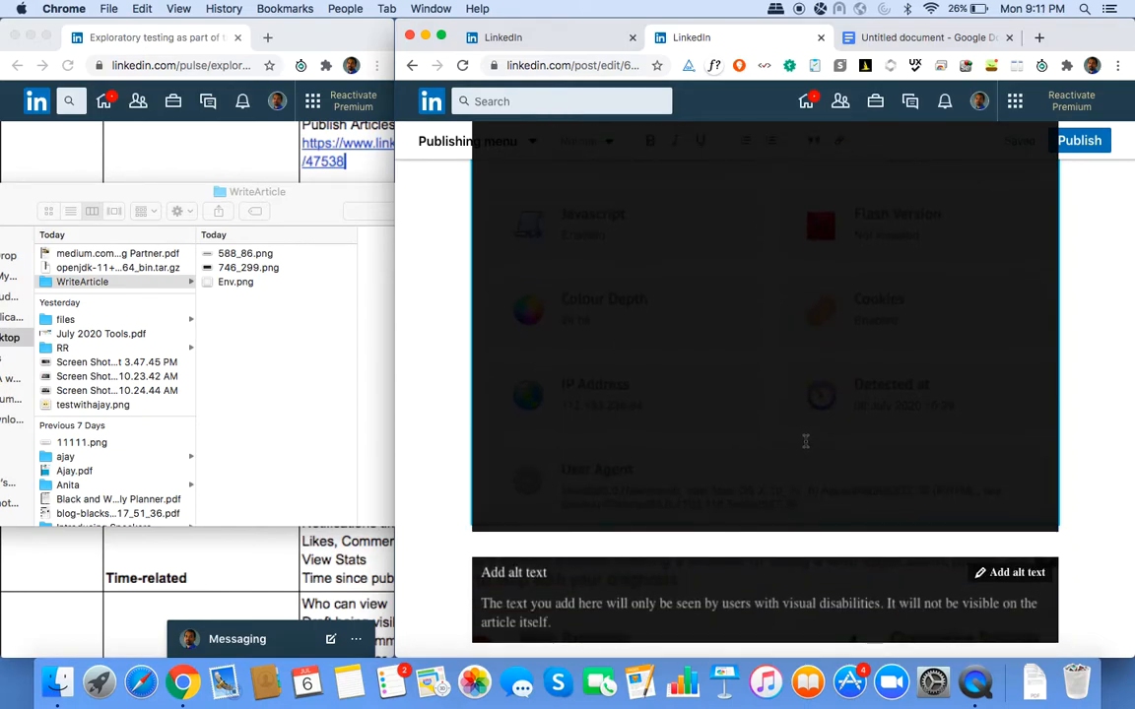
scroll(805, 442, up, 5)
scroll(804, 438, down, 5)
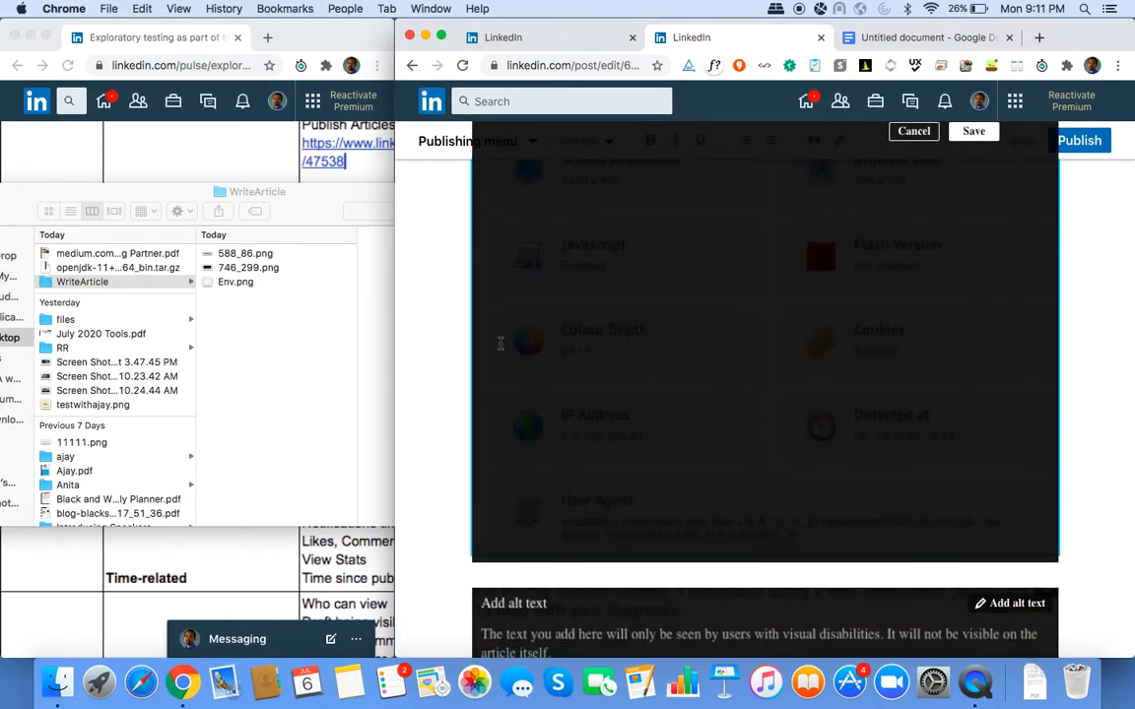
scroll(631, 338, down, 5)
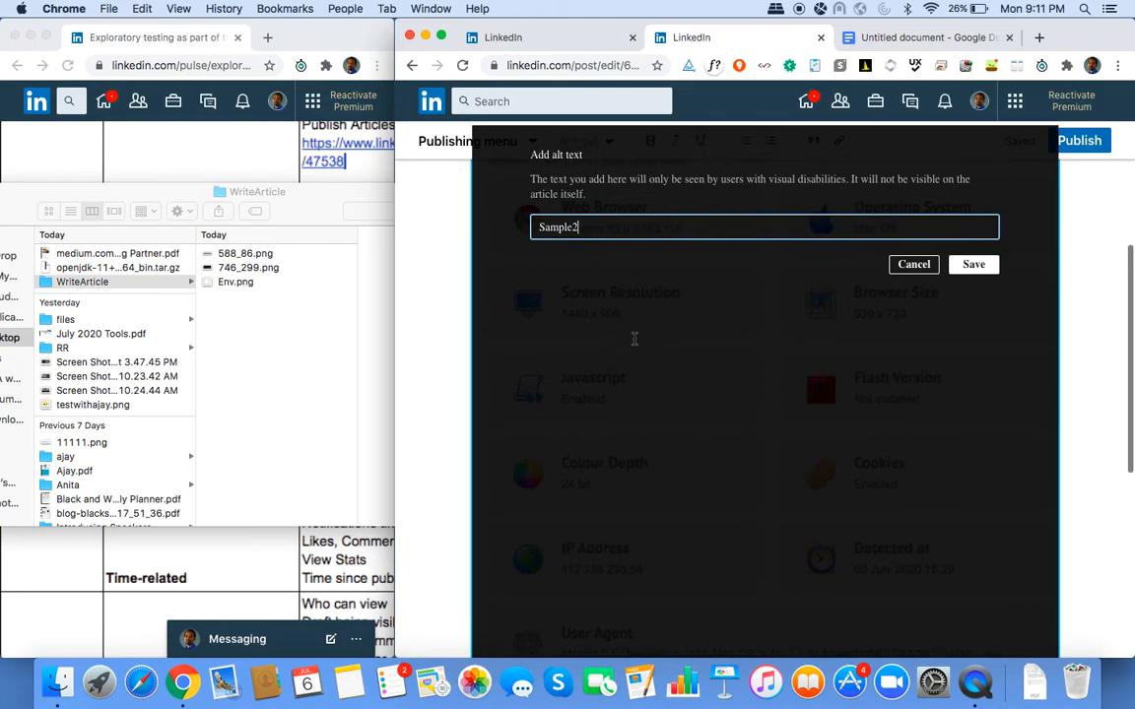
scroll(635, 338, down, 5)
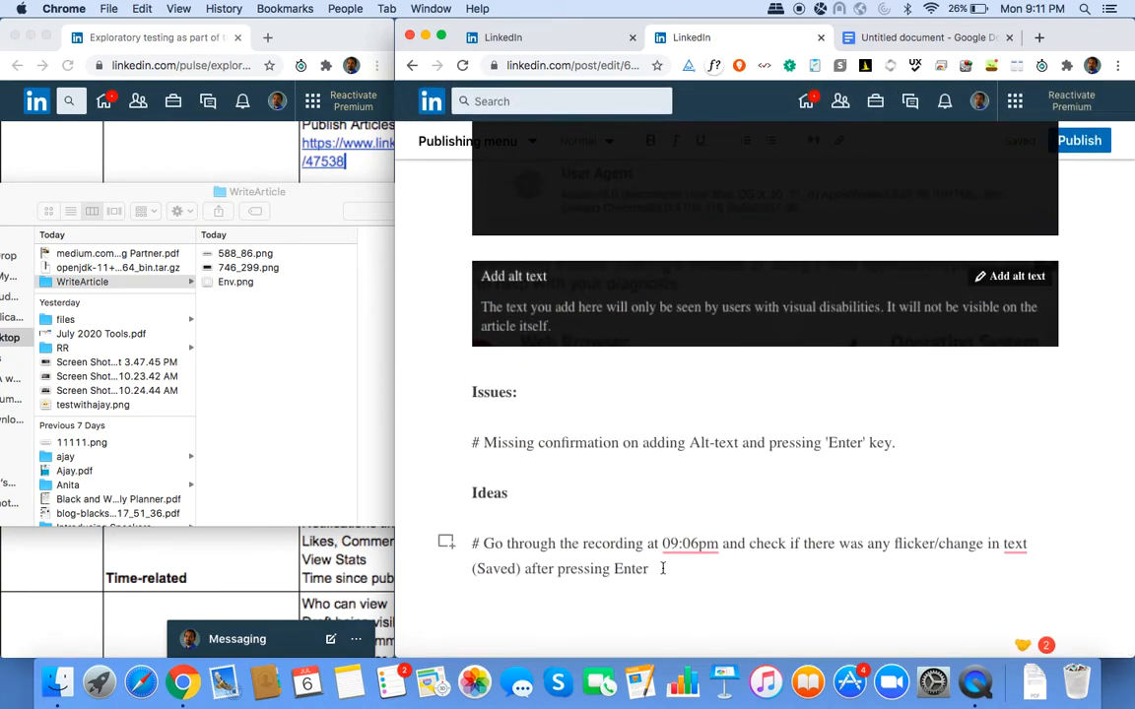
Below the Ideas note, add the line '# Question: What is the dimension of the 'Add alt text' screen'.
key(Return)
text(#)
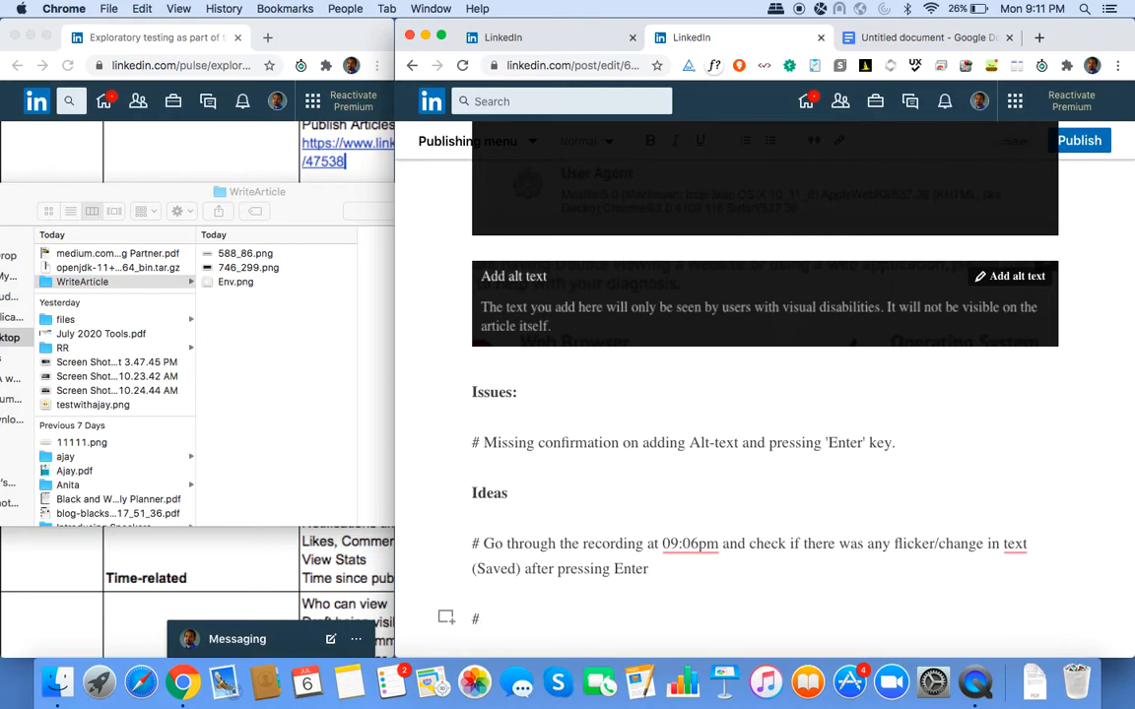
text( Question)
text(: How big would b)
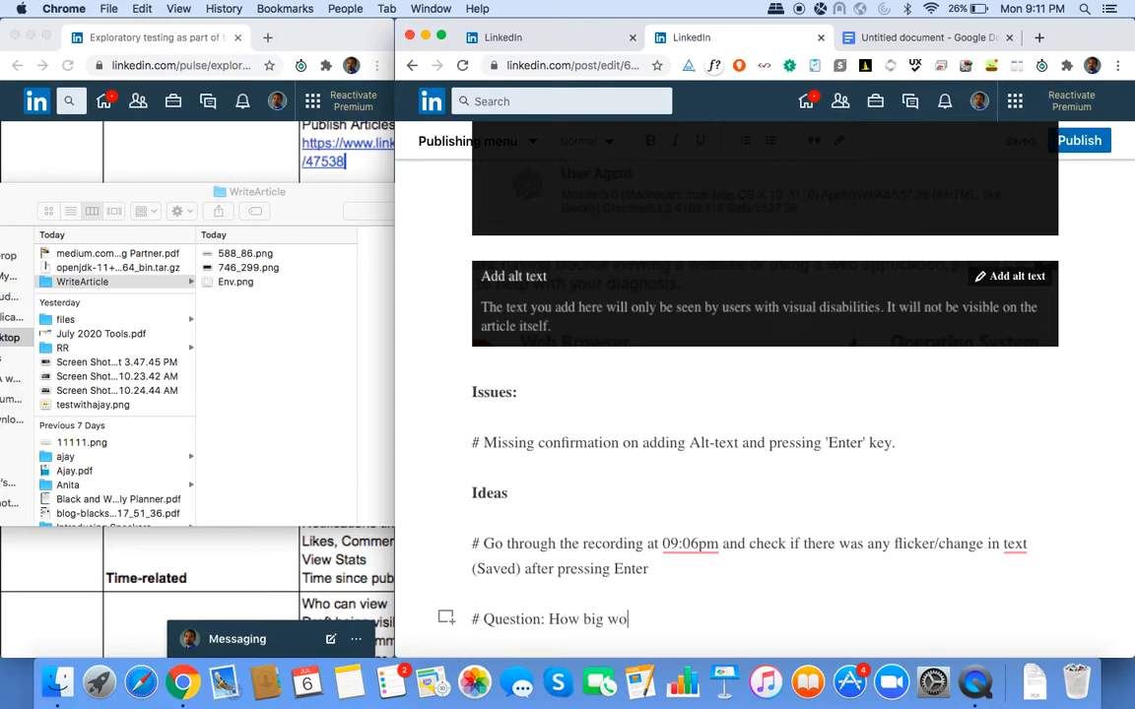
key(BackSpace)
key(BackSpace)
key(BackSpace)
key(BackSpace)
key(BackSpace)
key(BackSpace)
key(BackSpace)
key(BackSpace)
key(BackSpace)
key(BackSpace)
key(BackSpace)
key(BackSpace)
key(BackSpace)
key(BackSpace)
key(BackSpace)
text(What is the dimension of the 'Add alt text)
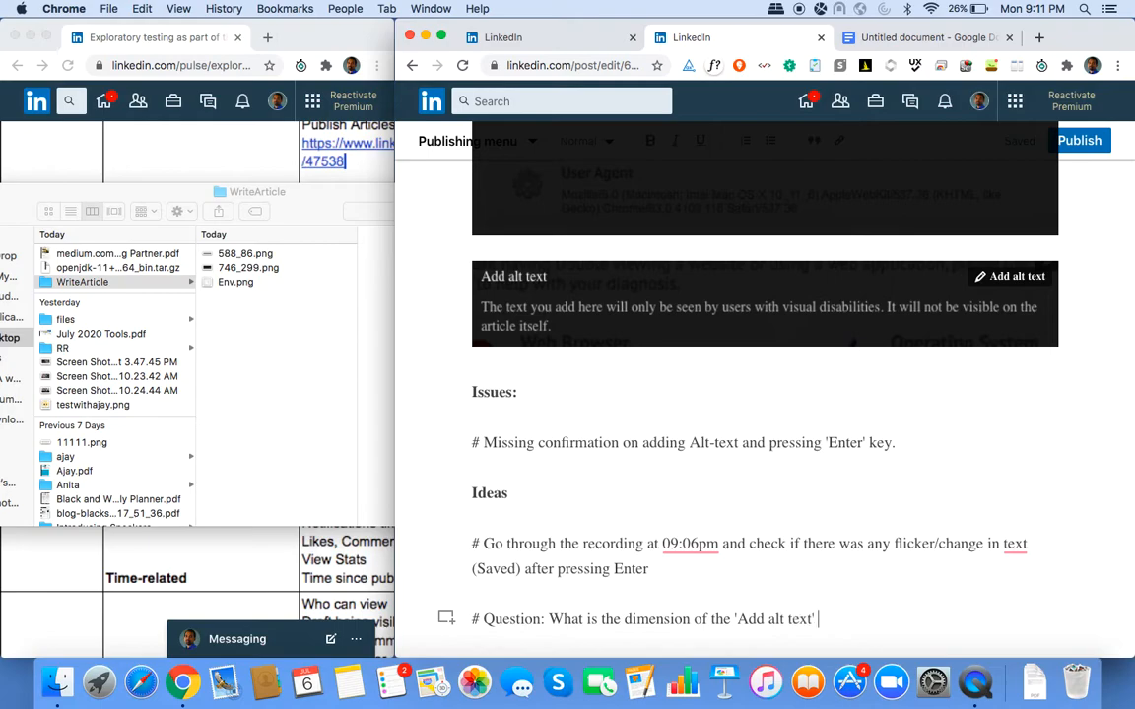
text(' screen?)
Save 'Sample2' unchanged as the browser-information screenshot's alt text, then reselect that image.
scroll(718, 442, up, 5)
scroll(719, 442, up, 4)
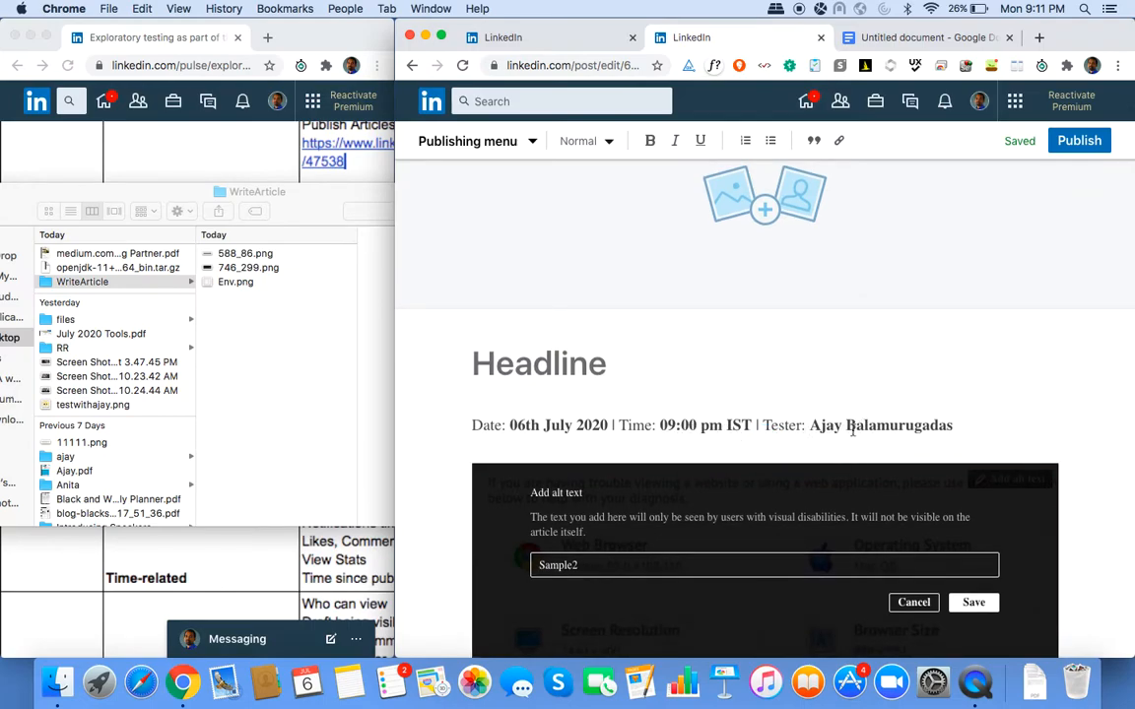
scroll(852, 431, up, 2)
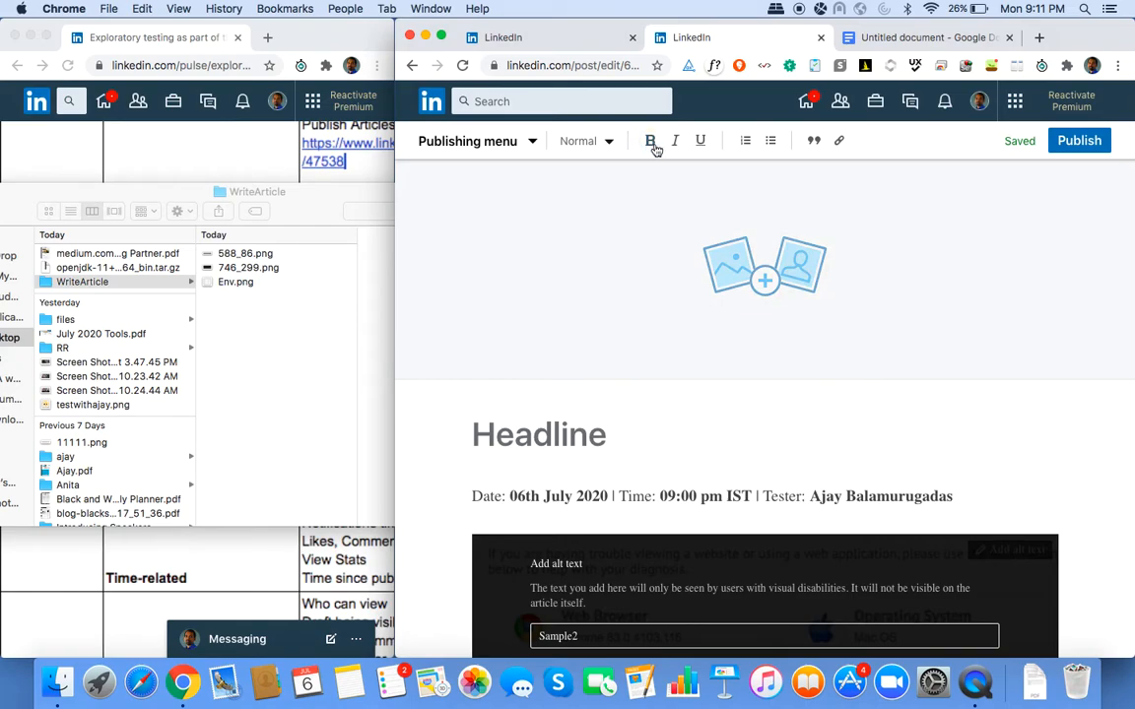
scroll(691, 439, down, 6)
scroll(691, 440, down, 2)
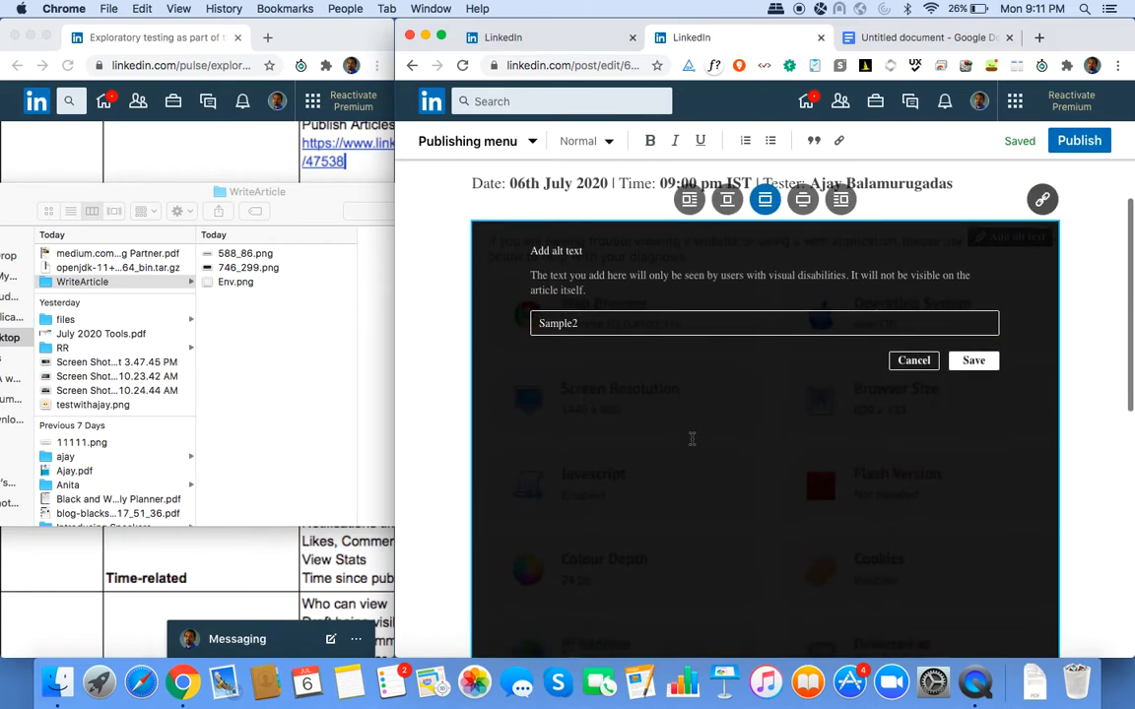
click(973, 347)
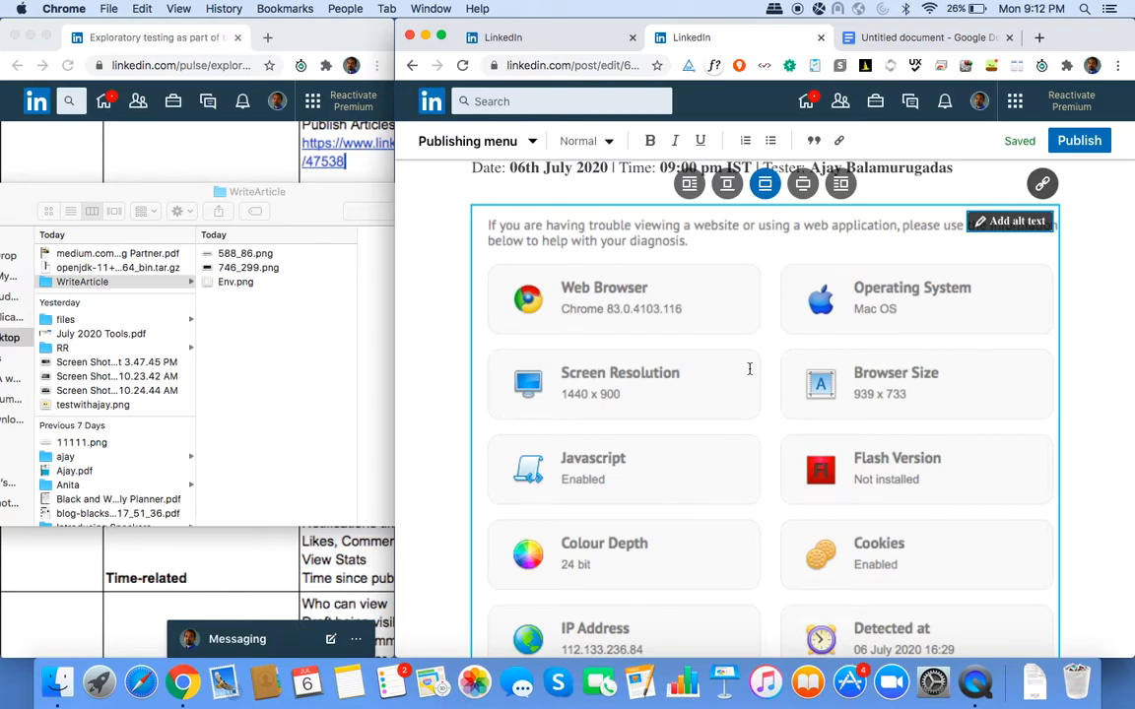
scroll(749, 370, down, 3)
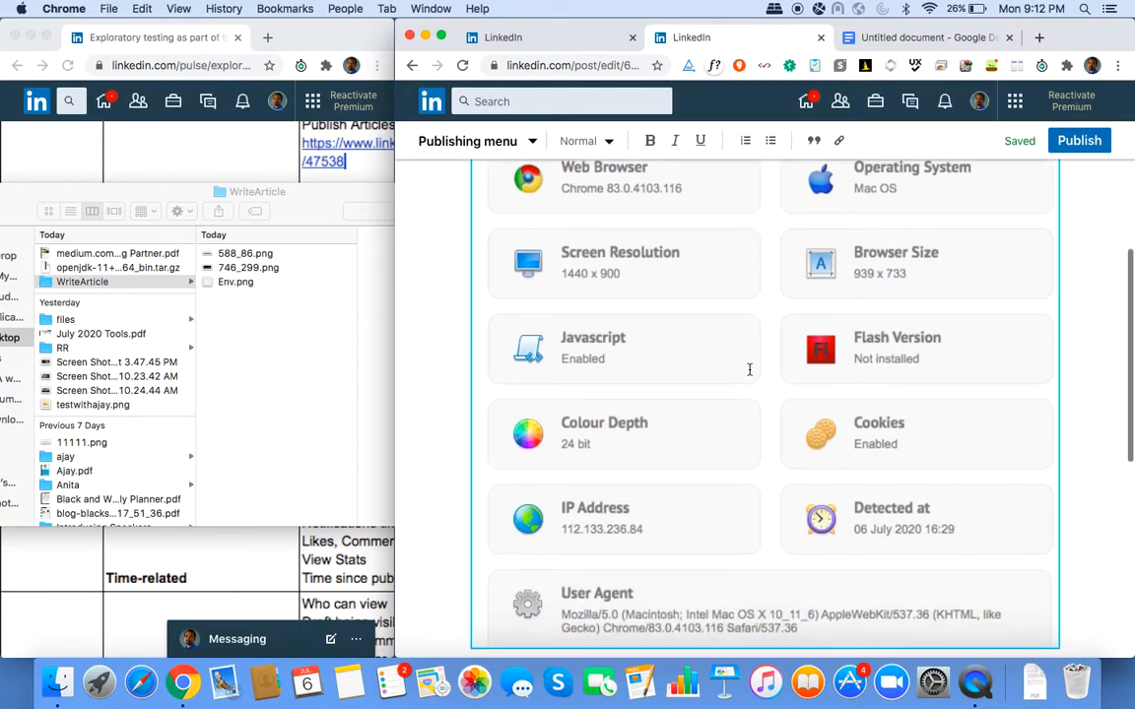
scroll(749, 370, up, 7)
click(967, 393)
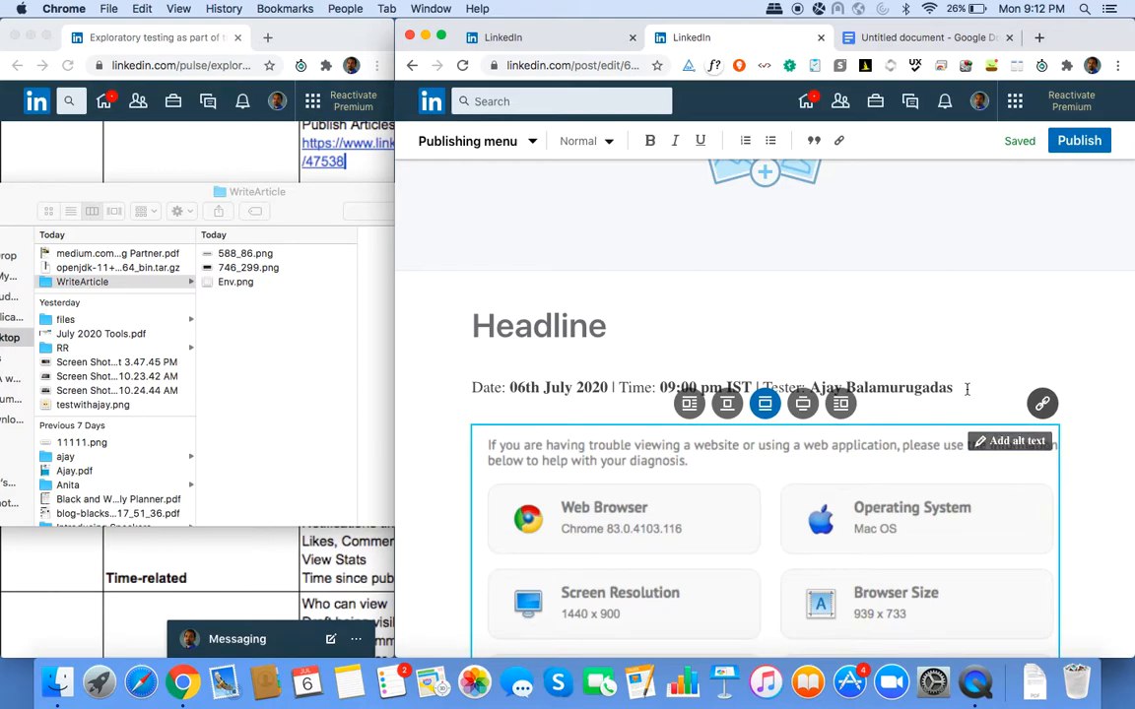
key(Return)
text(Environment De)
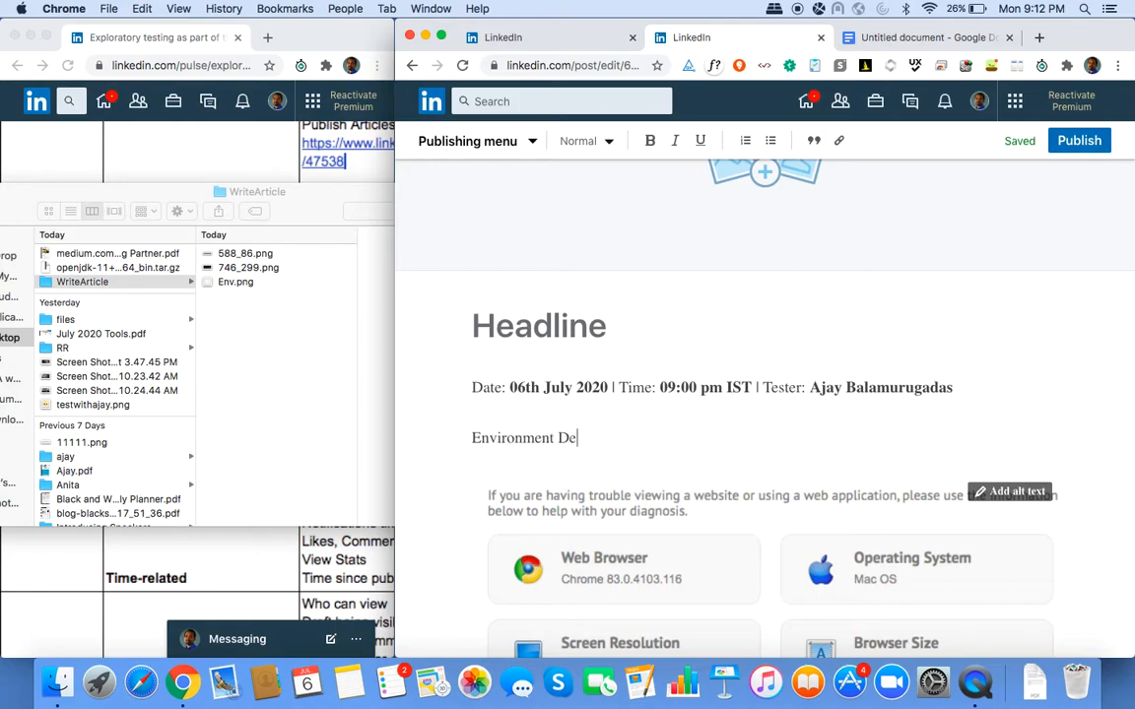
text(tails)
key(super+shift+Left)
key(super+b)
key(Right)
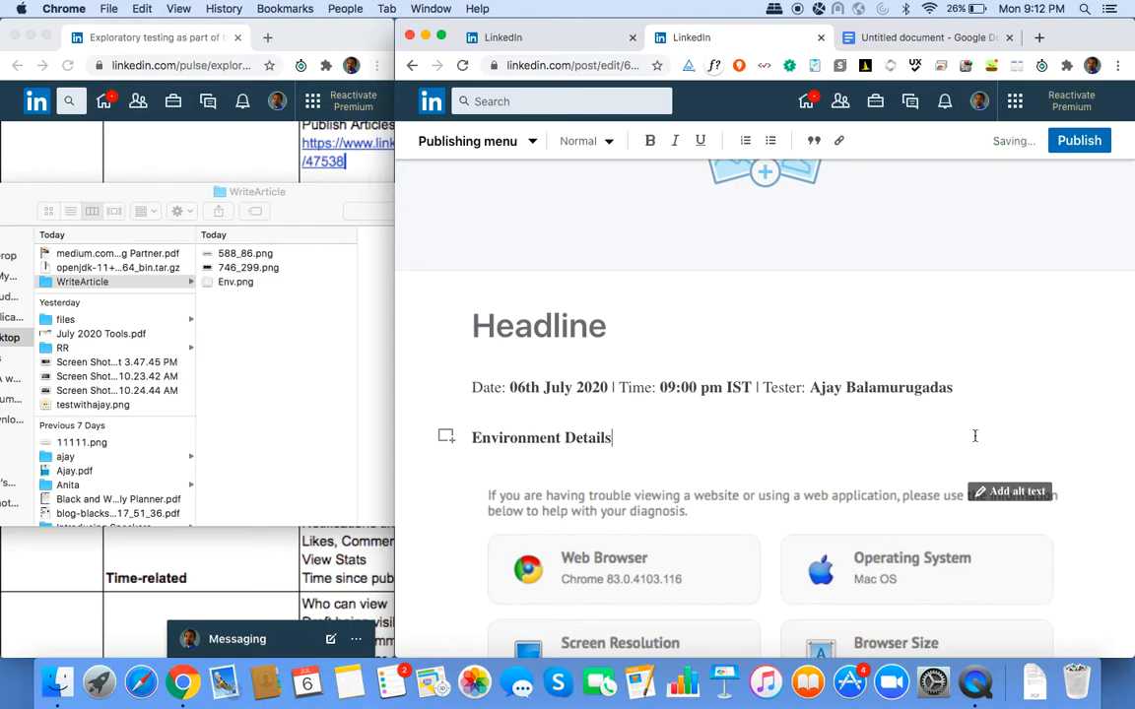
scroll(974, 431, down, 3)
click(975, 433)
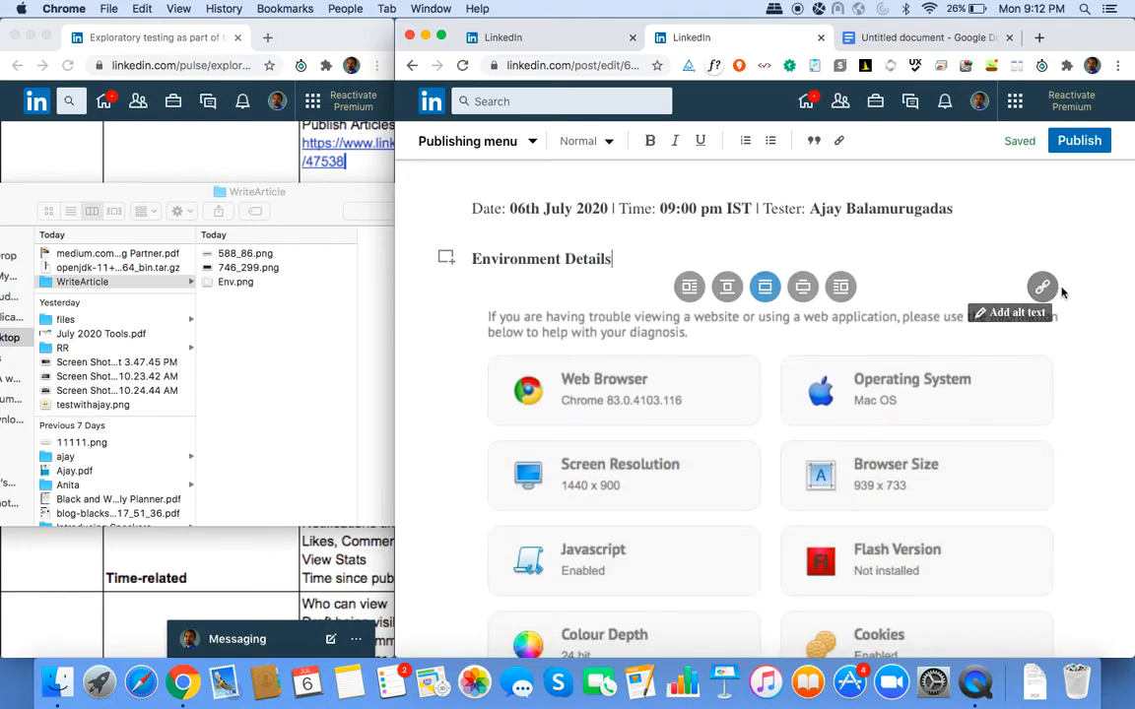
scroll(943, 446, down, 3)
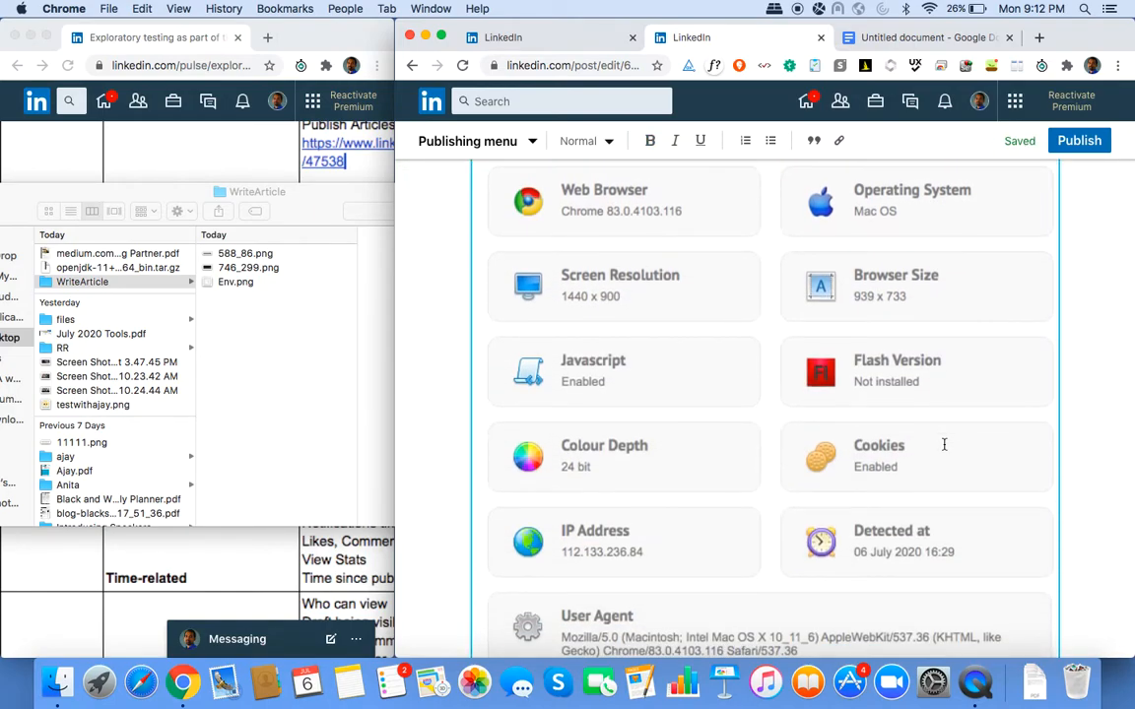
scroll(944, 445, up, 3)
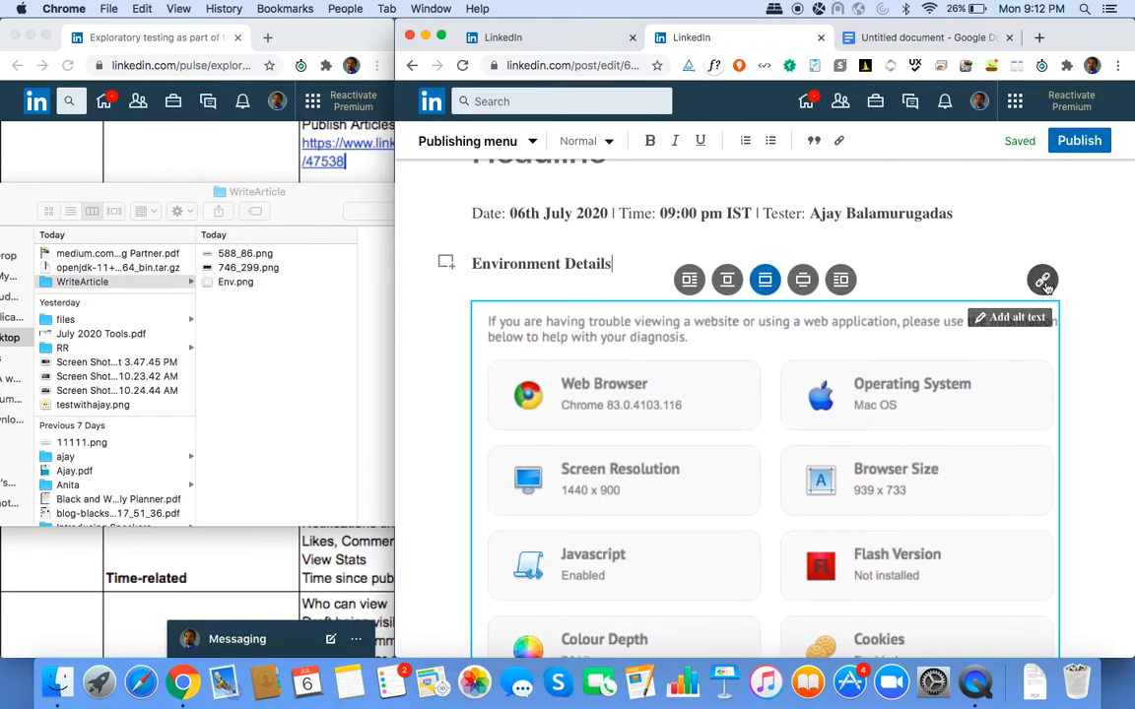
click(1043, 281)
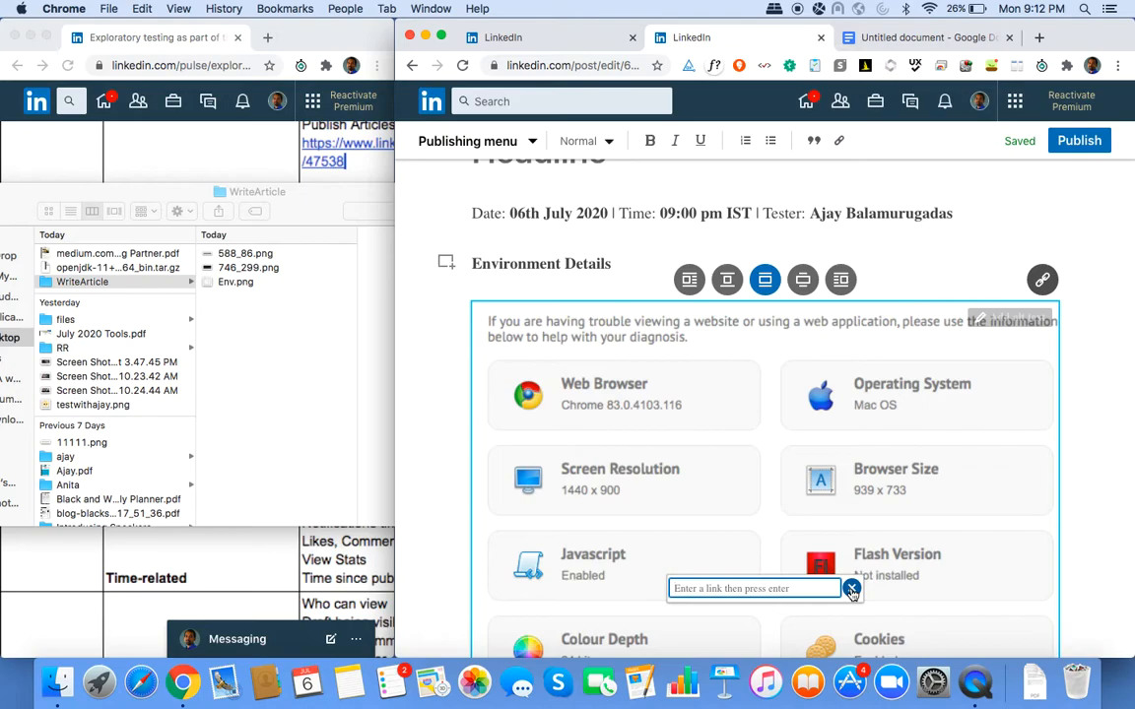
click(851, 589)
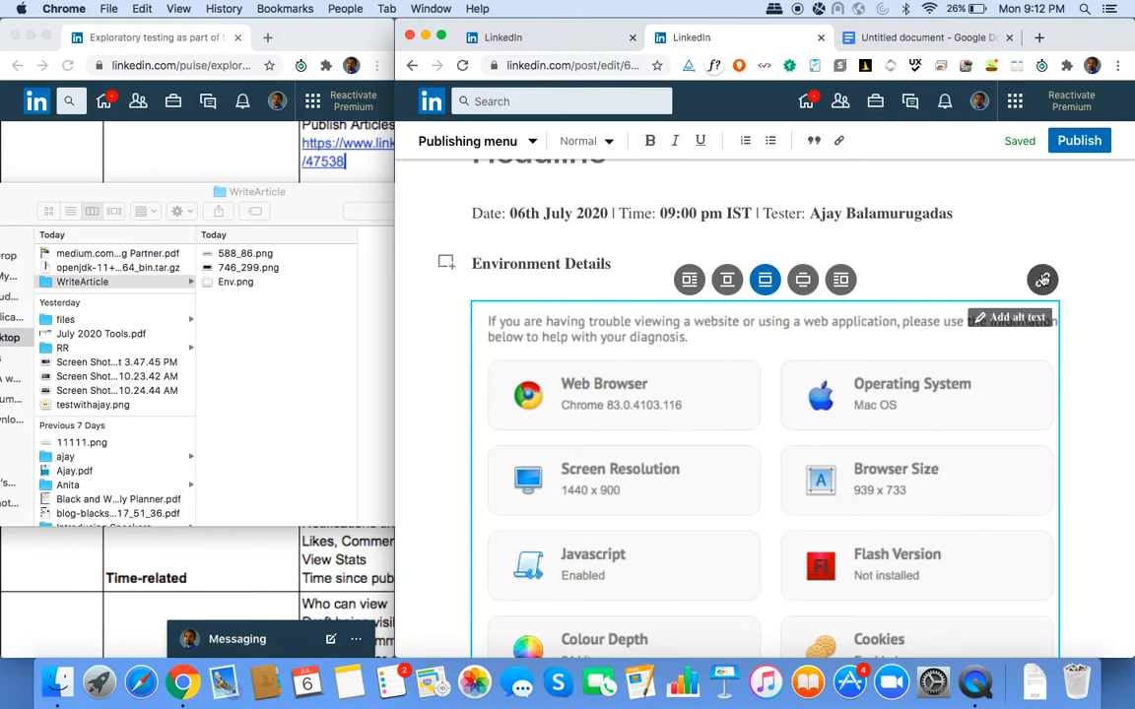
click(1042, 280)
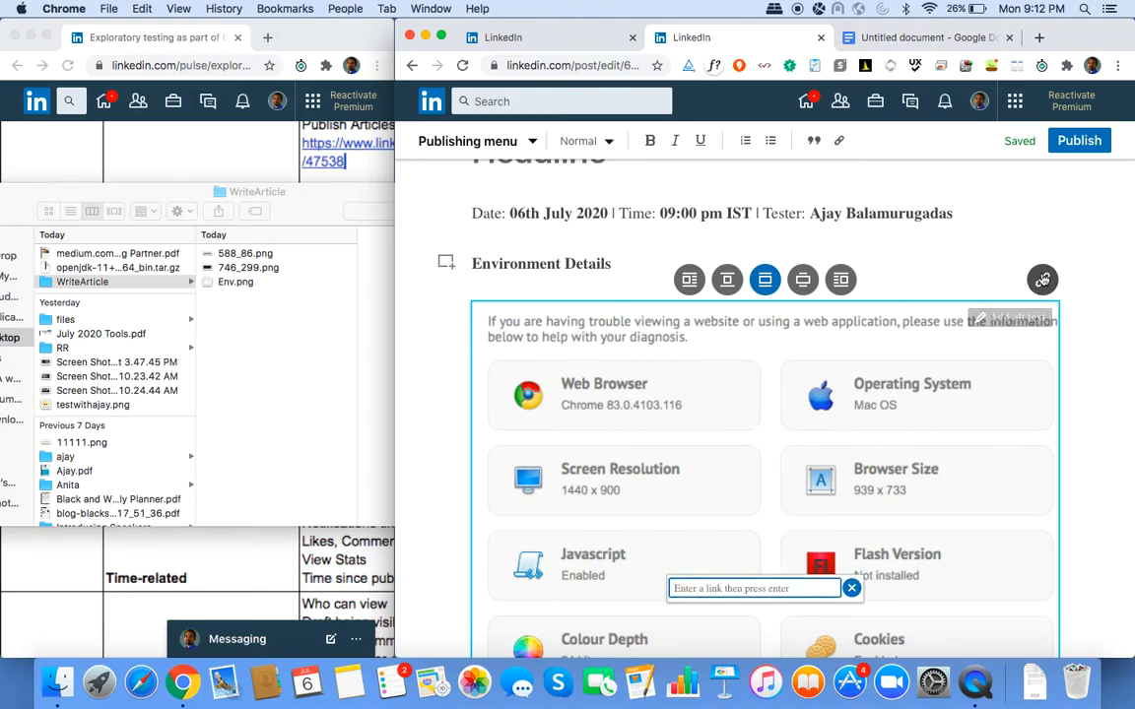
text(www.weekendtesting.com)
key(Return)
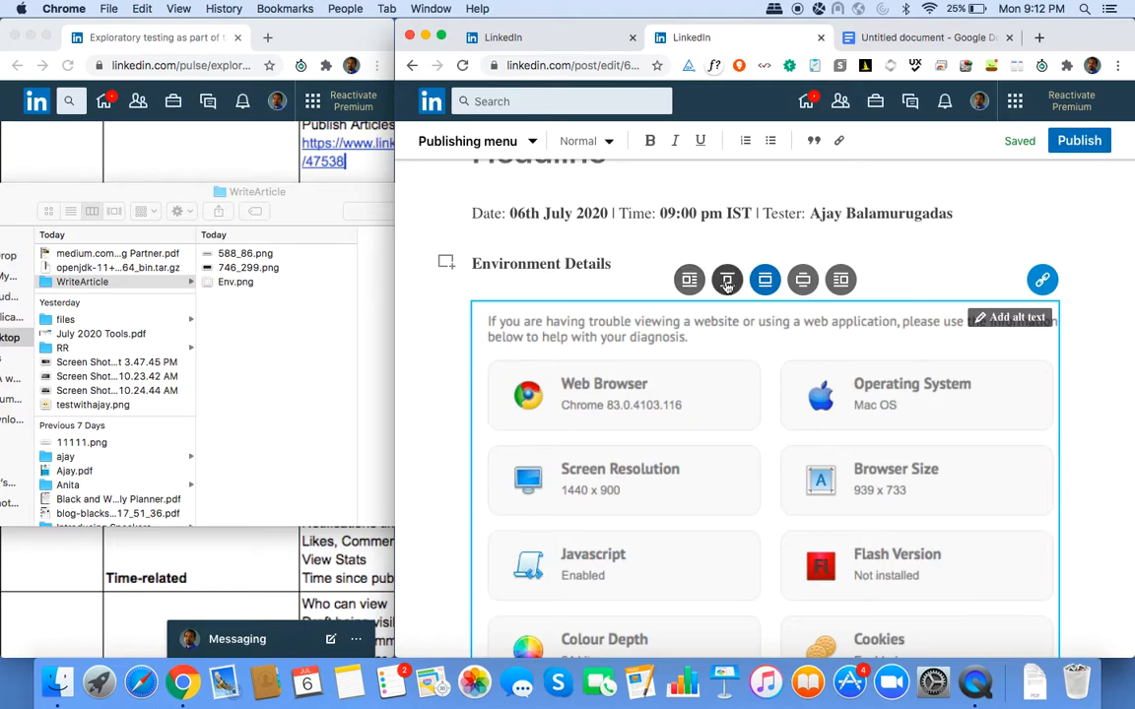
Start a second Issues line reading '# Why is the' below the first issue.
scroll(783, 294, down, 10)
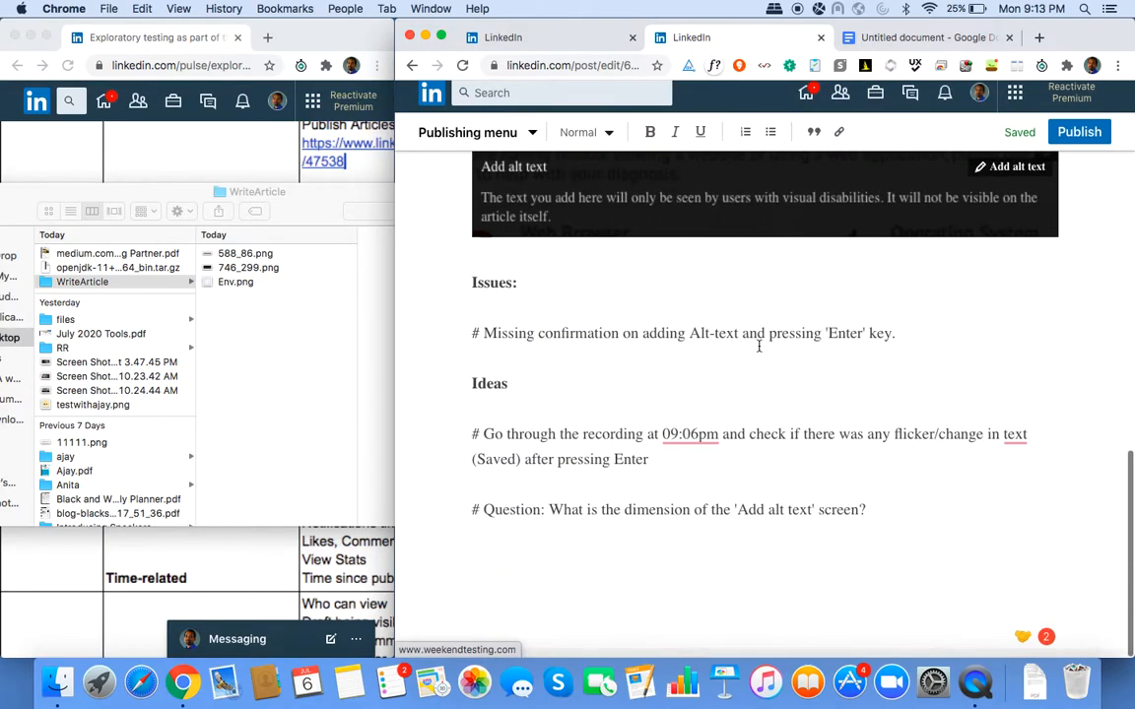
click(917, 347)
key(Return)
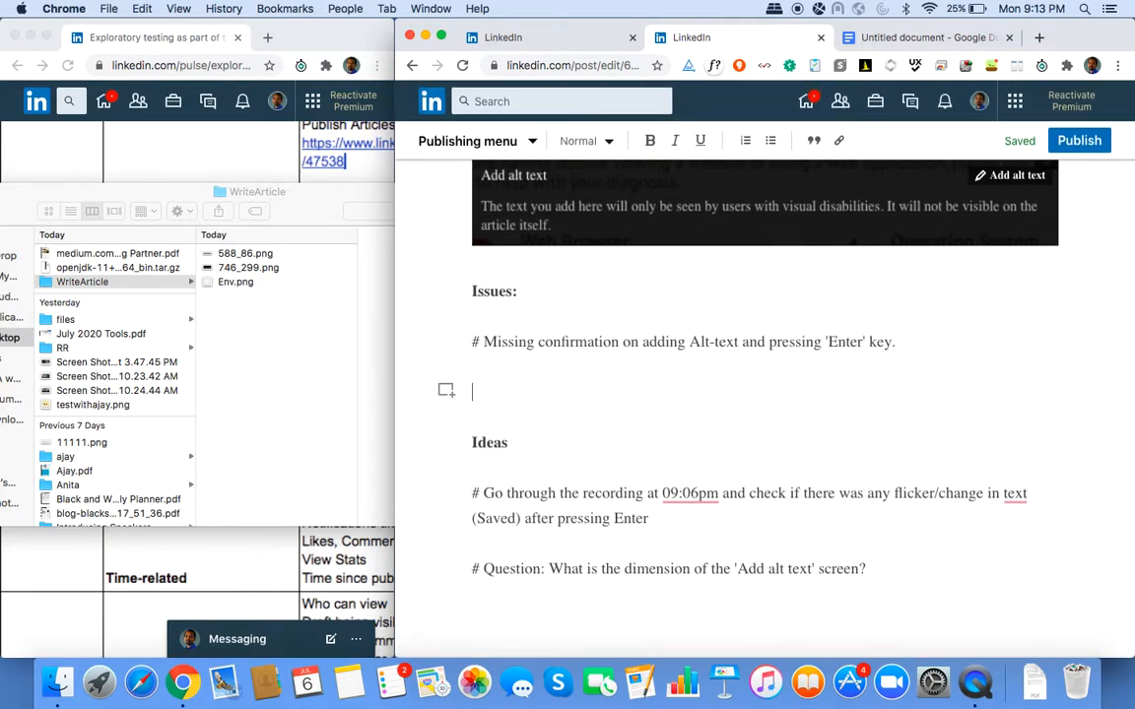
text(#)
text(Why is the)
scroll(764, 394, up, 5)
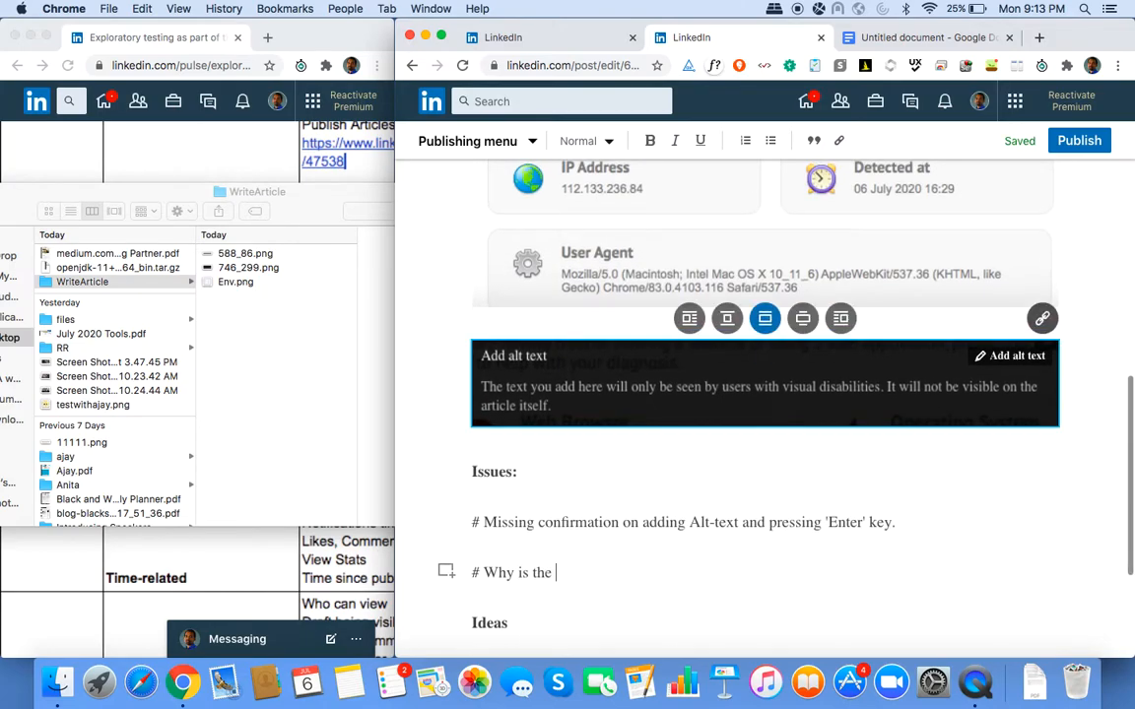
scroll(765, 394, up, 1)
scroll(764, 395, down, 4)
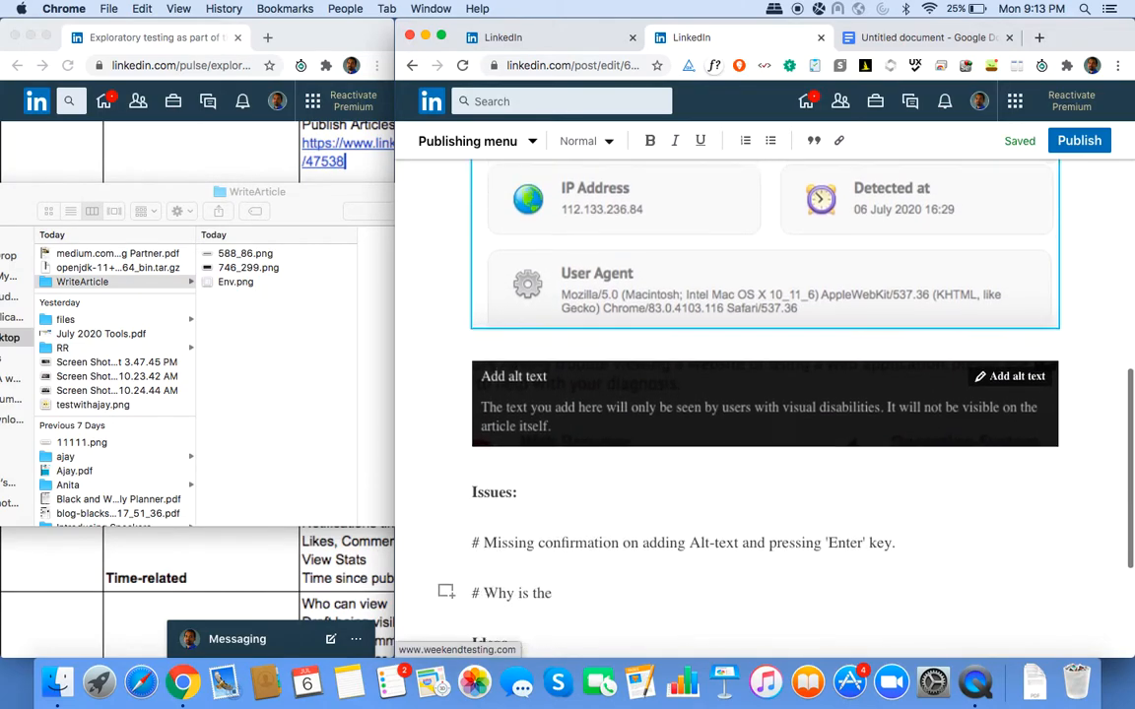
scroll(958, 298, up, 10)
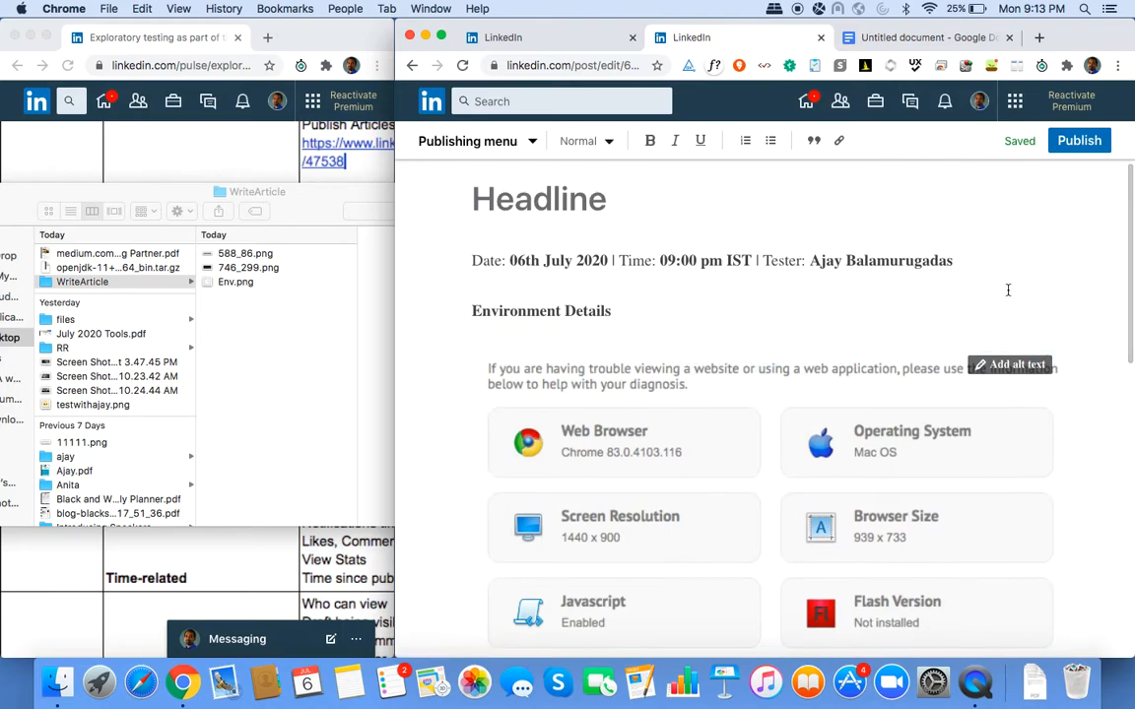
click(1042, 327)
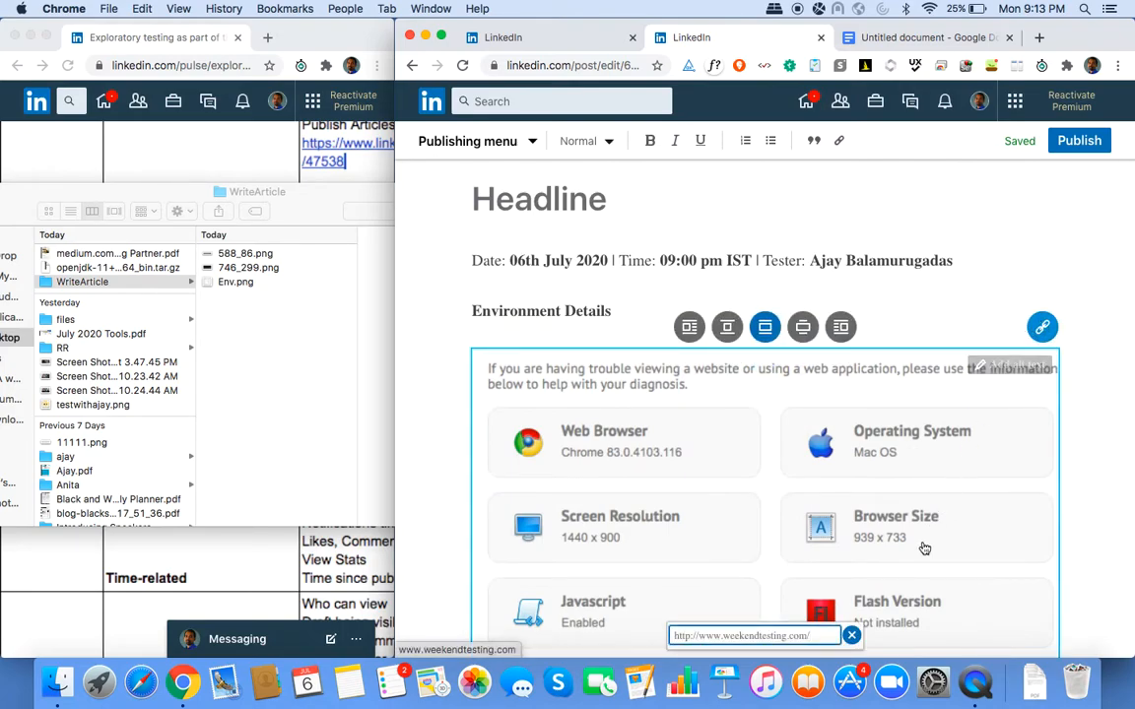
scroll(924, 548, down, 5)
scroll(924, 548, down, 2)
scroll(924, 548, up, 6)
scroll(924, 548, up, 1)
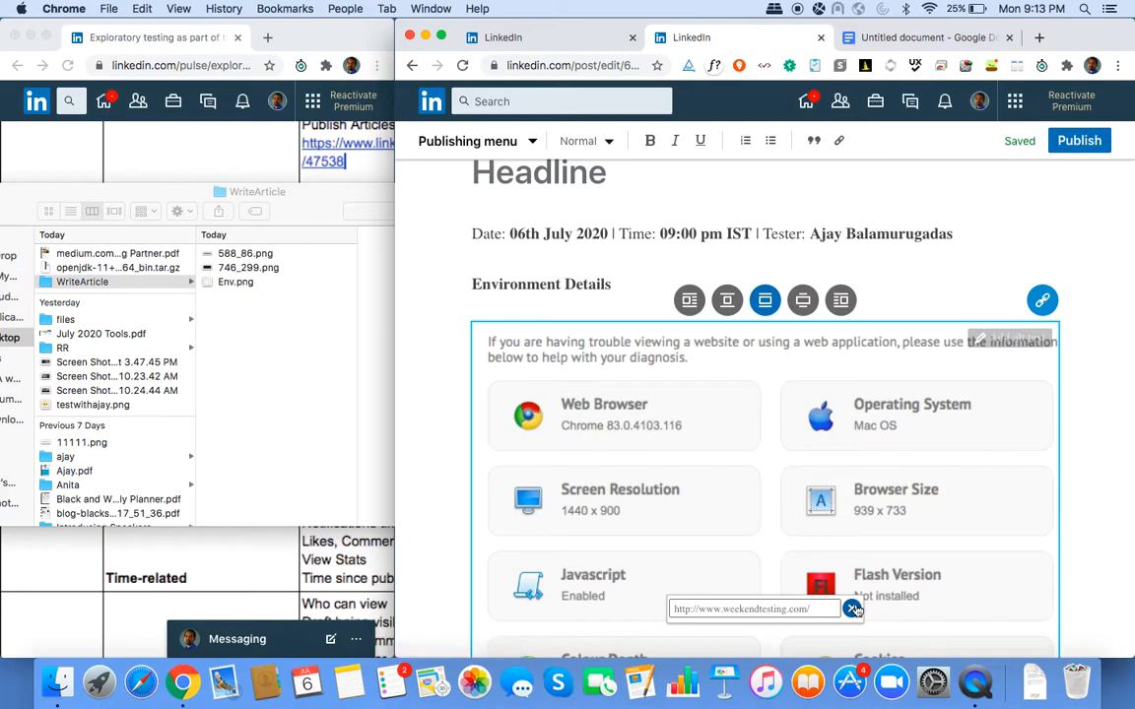
click(853, 610)
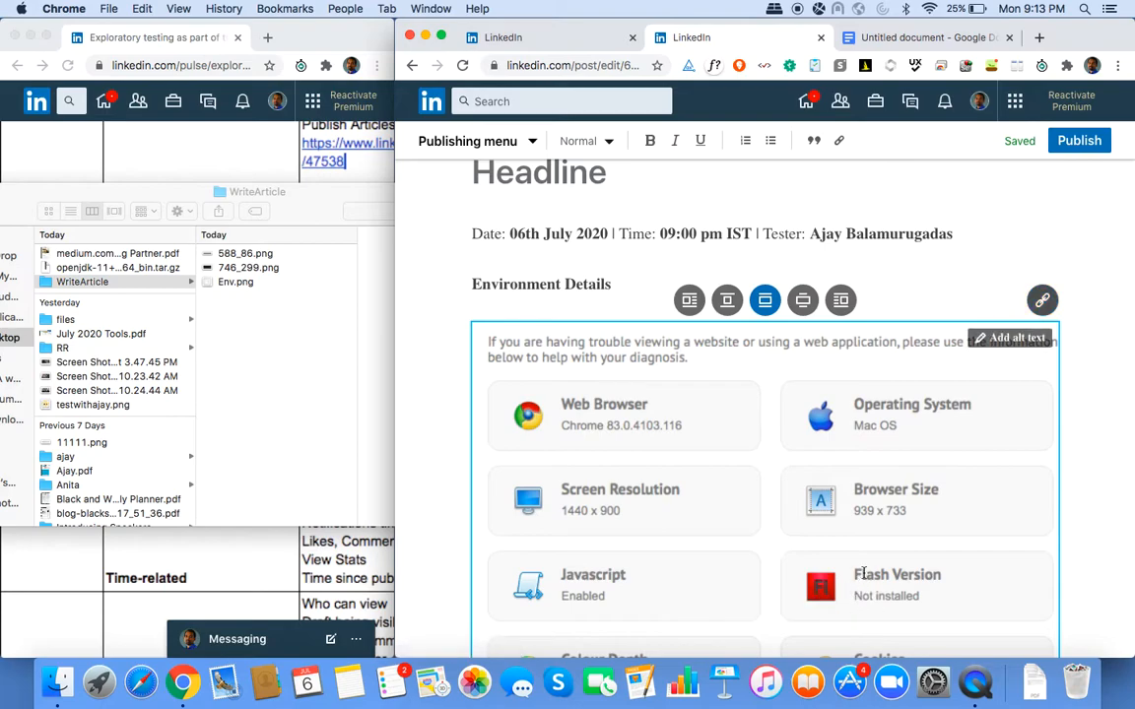
click(1043, 299)
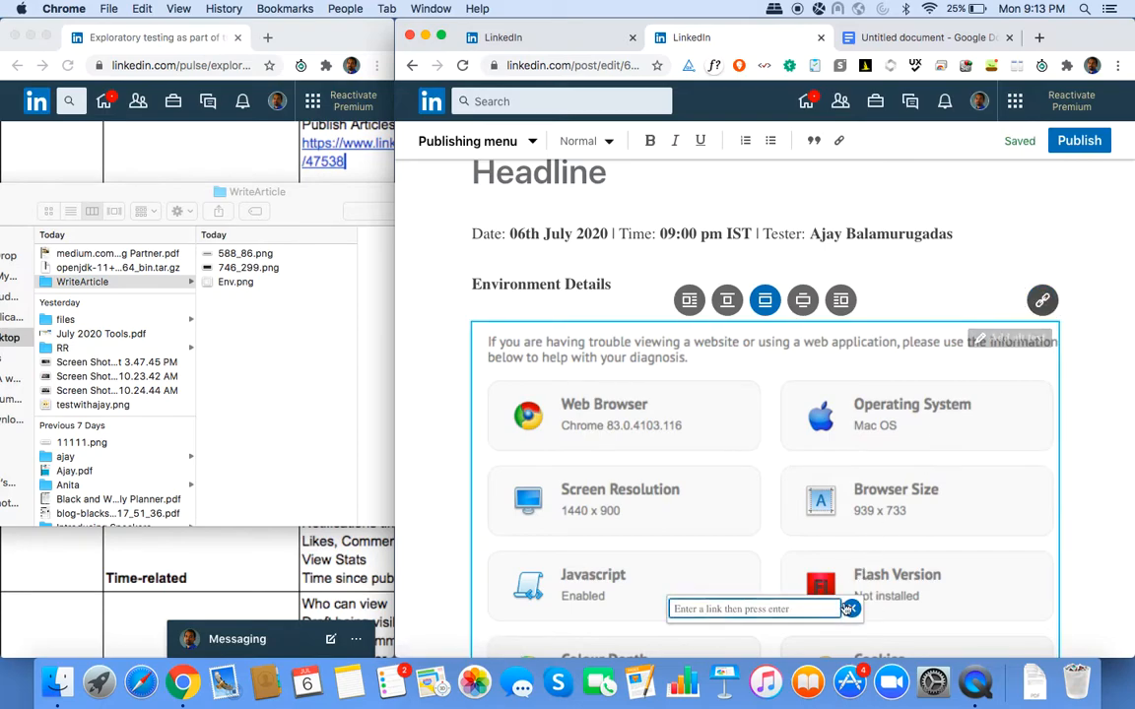
text(www.weekendtesting.com)
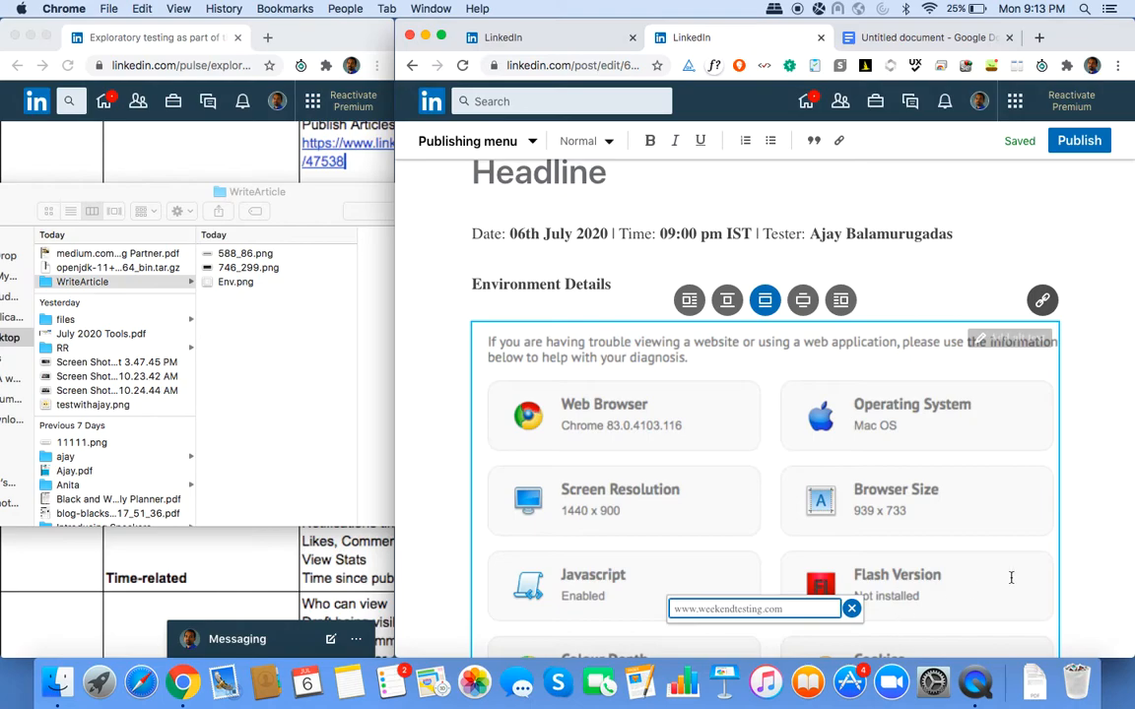
key(Return)
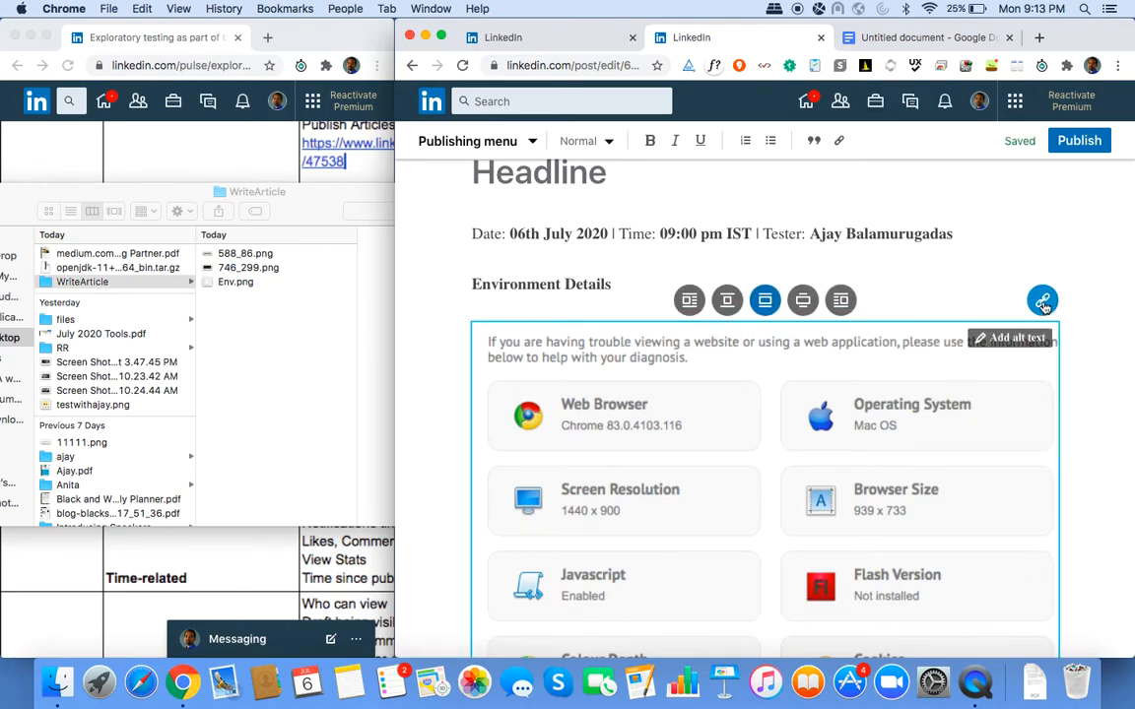
Check the saved link, open the second image's empty link field, then reselect the screenshot.
click(1043, 303)
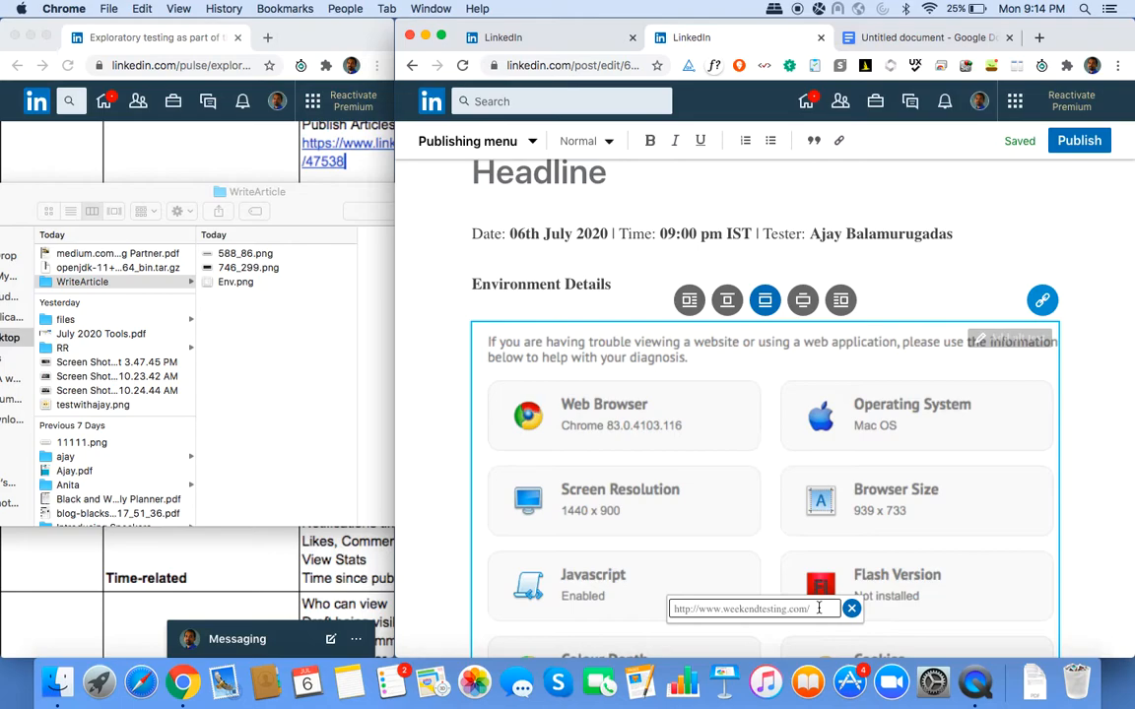
scroll(818, 608, down, 8)
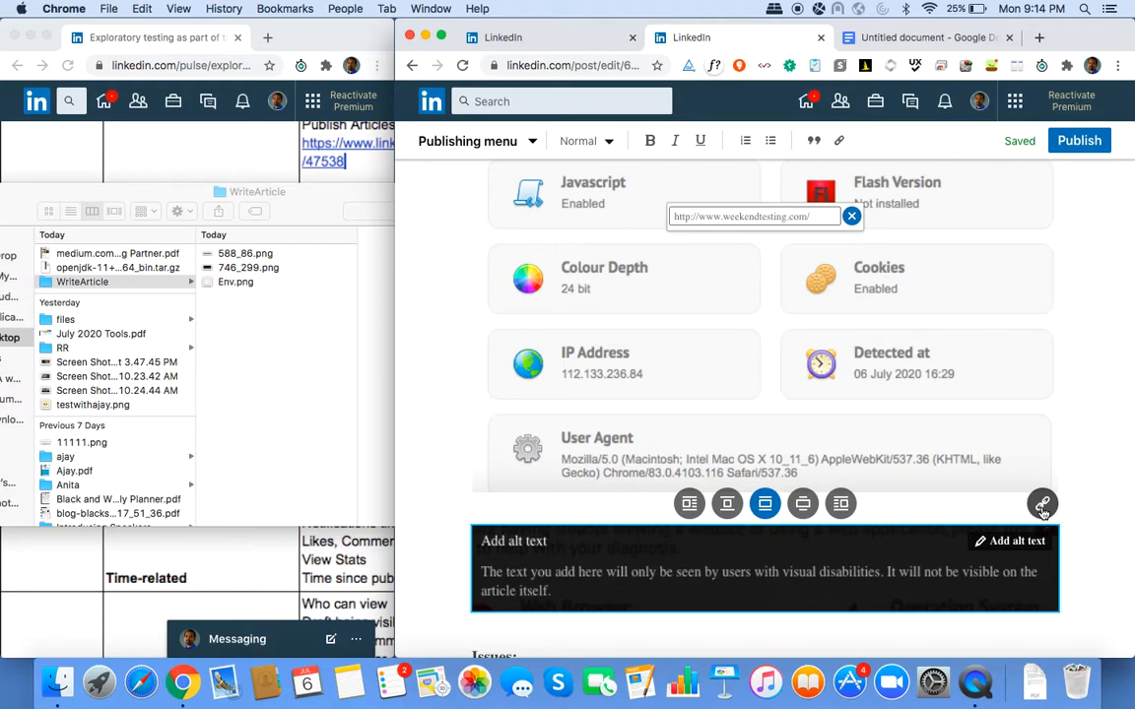
click(1042, 505)
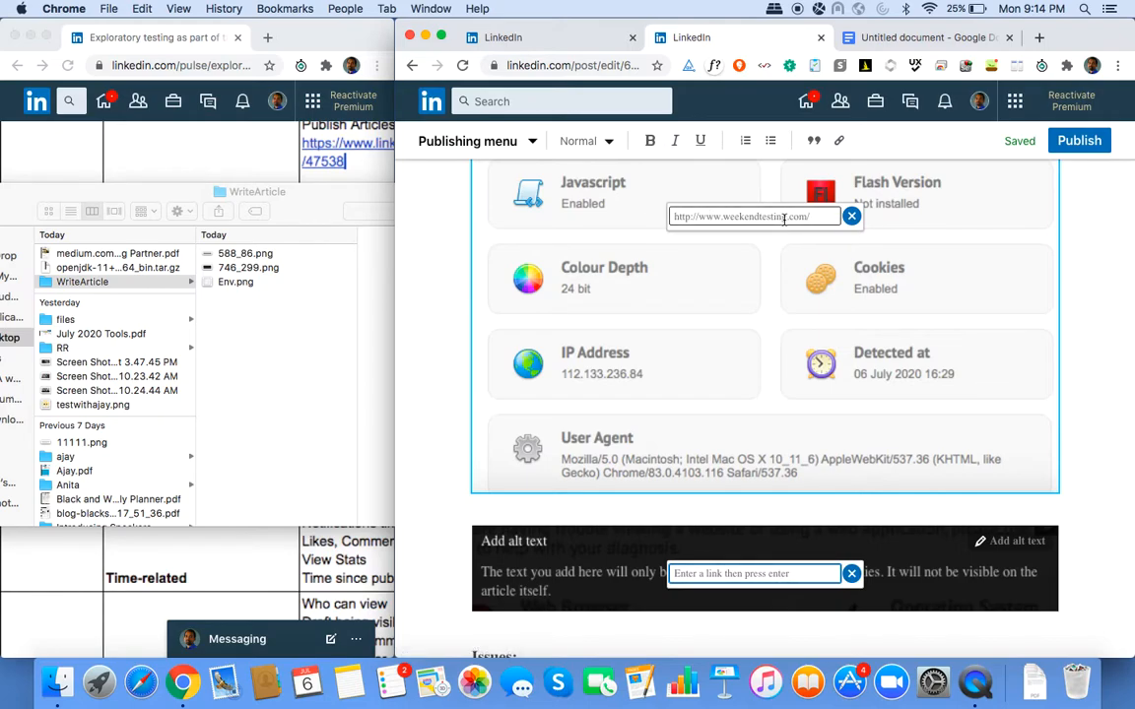
scroll(803, 263, up, 3)
scroll(803, 263, up, 1)
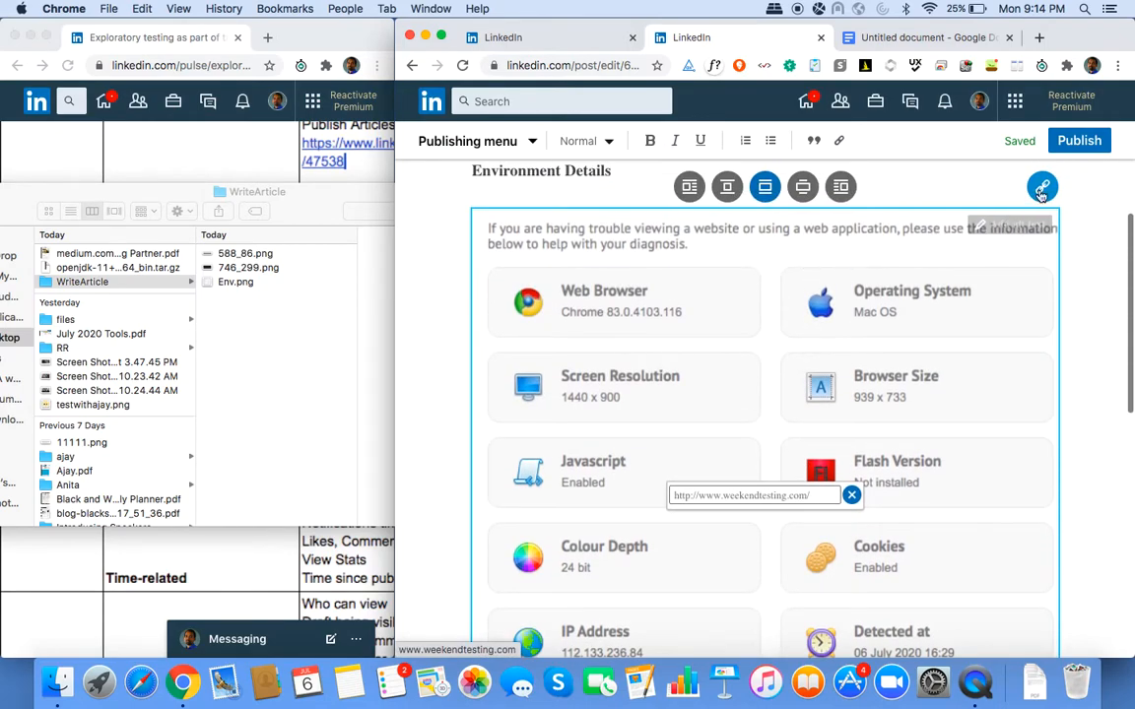
click(1046, 203)
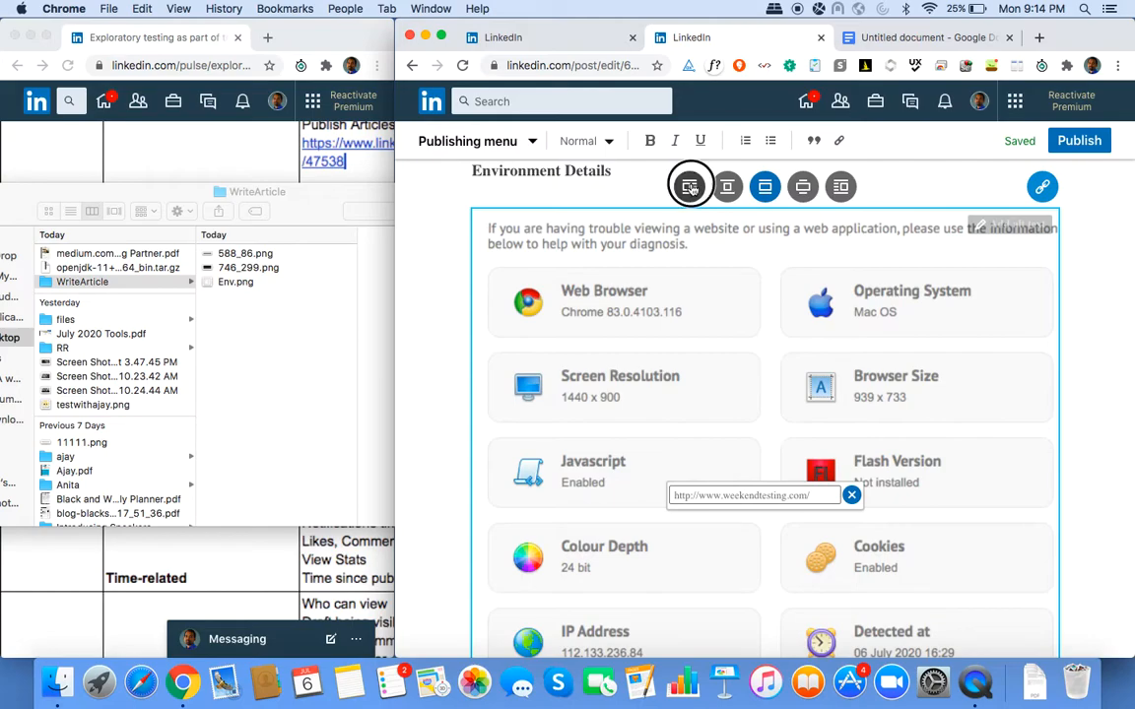
click(690, 187)
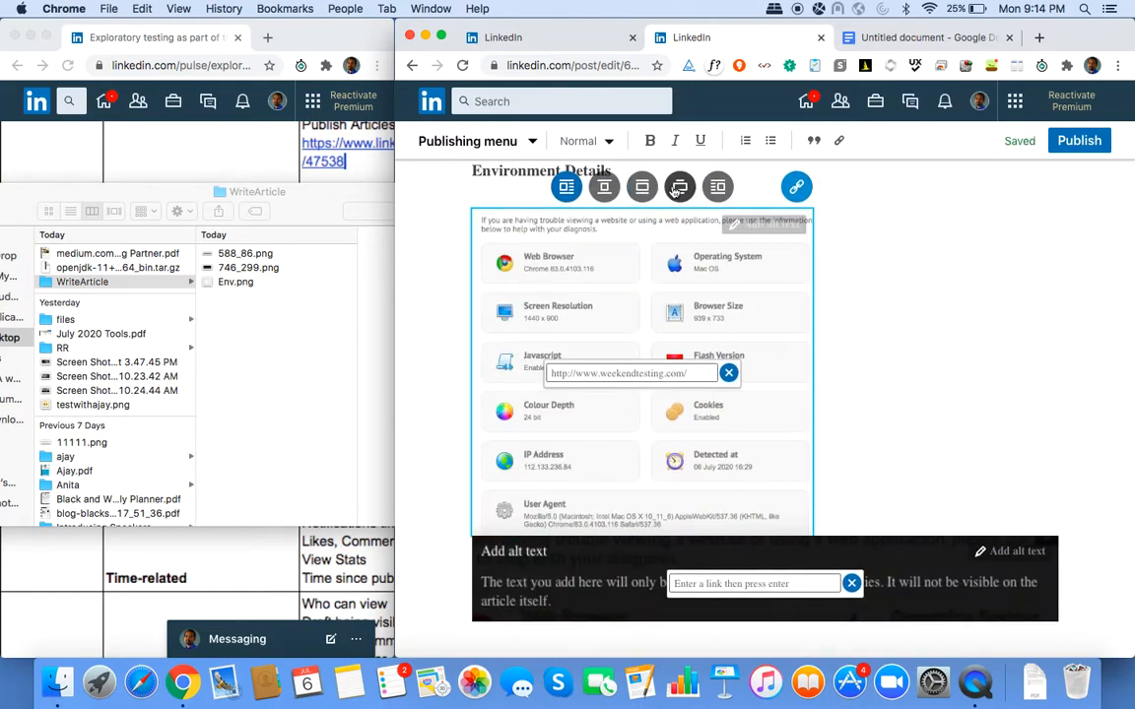
click(642, 186)
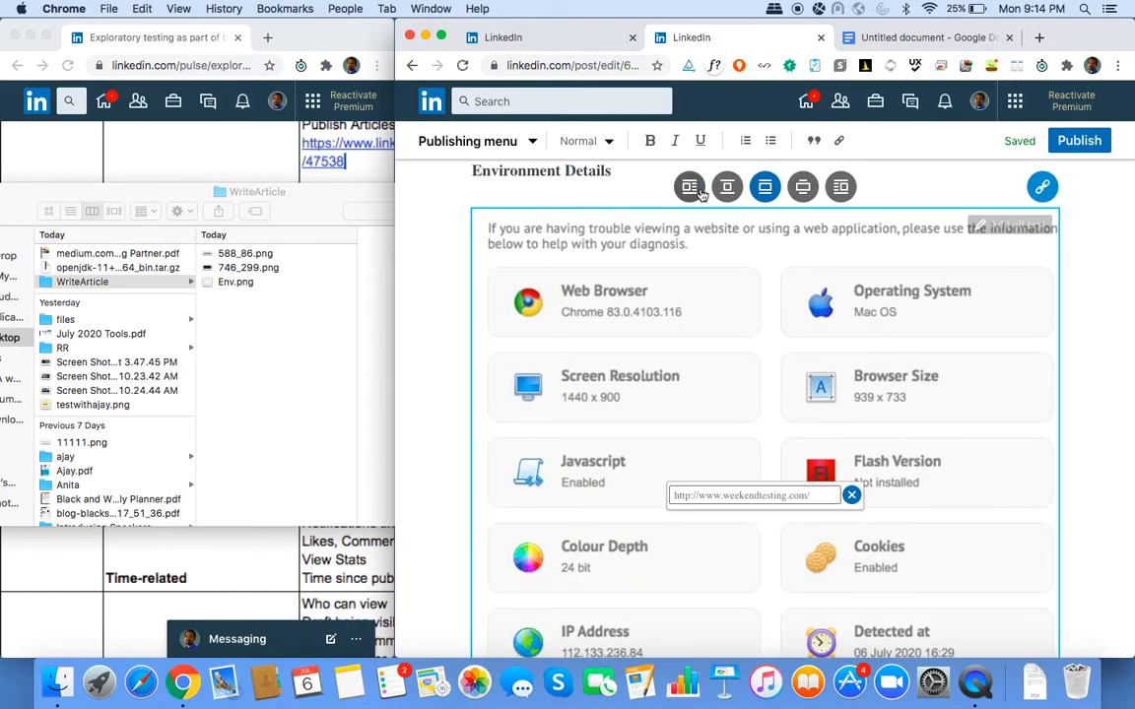
scroll(883, 315, down, 5)
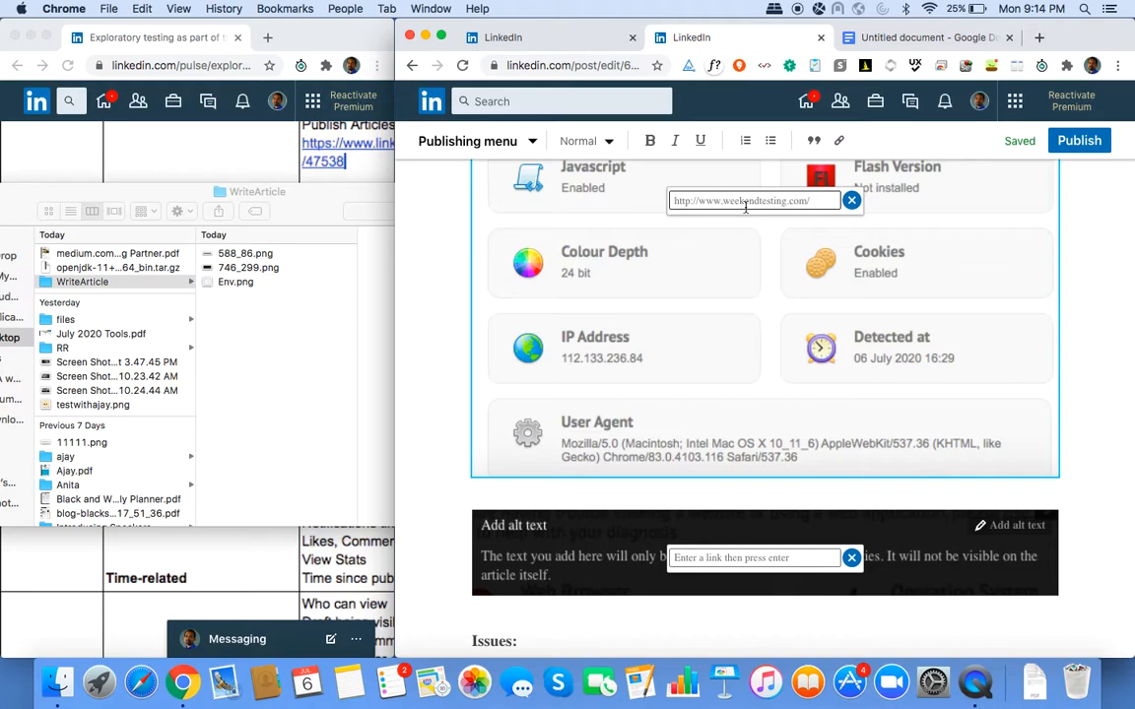
Reload the draft page to clear the open link fields, then select the second image.
click(462, 67)
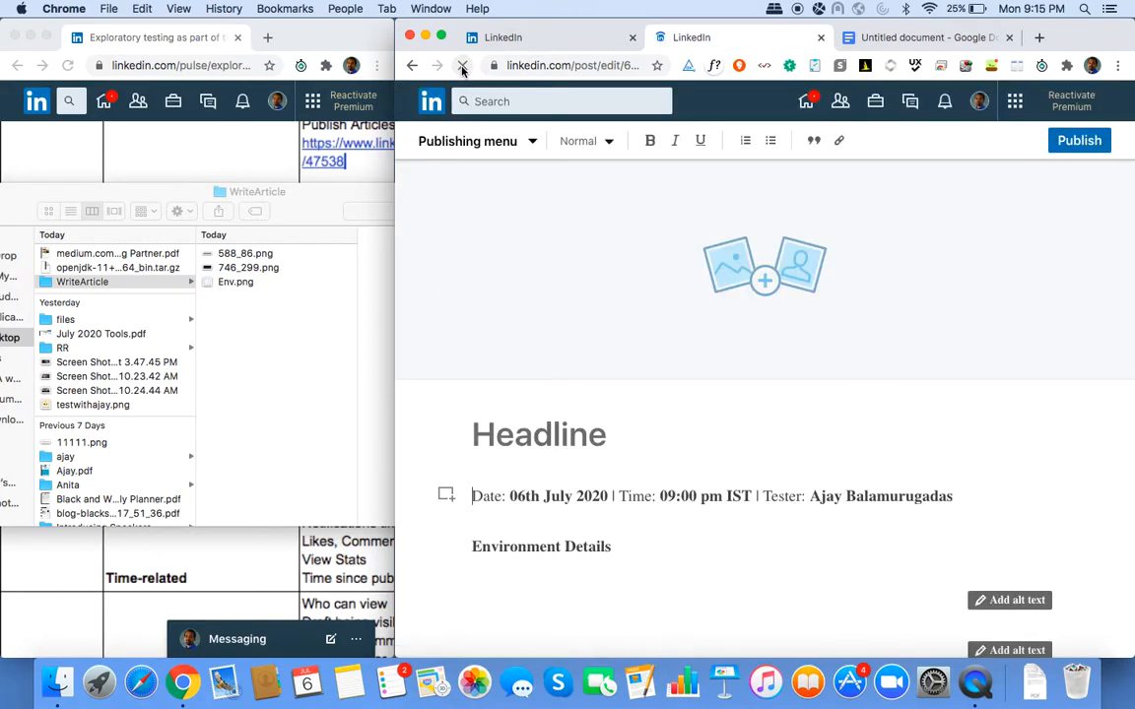
scroll(843, 320, down, 3)
scroll(843, 320, down, 3)
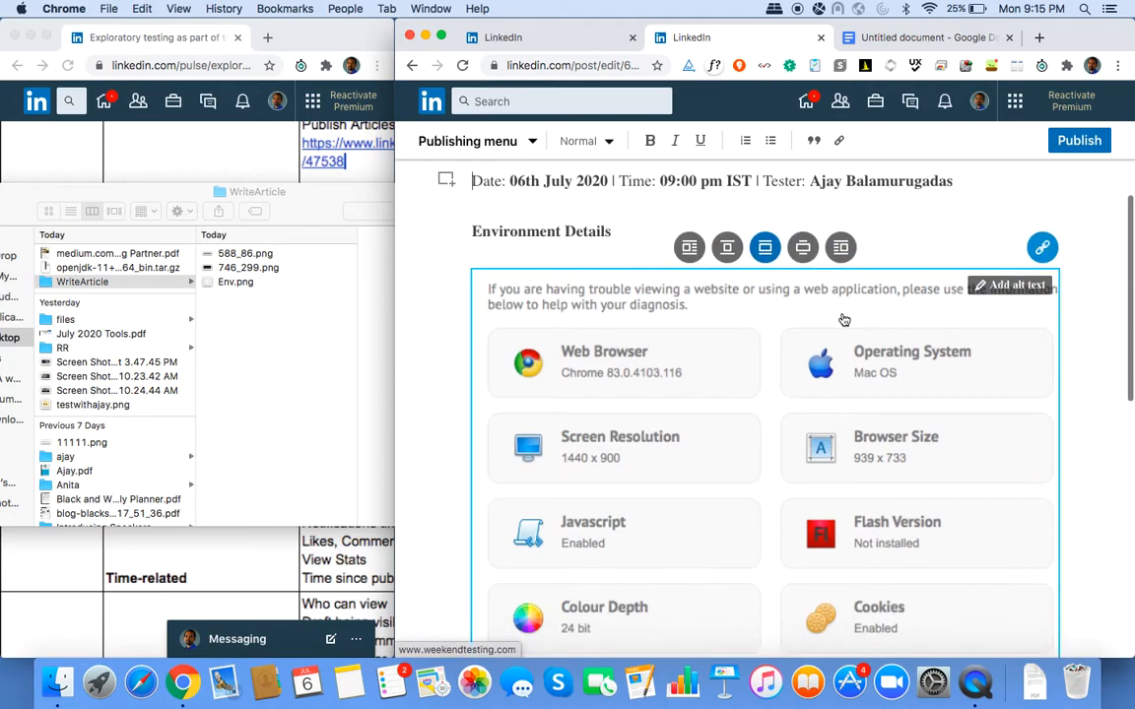
scroll(844, 320, down, 3)
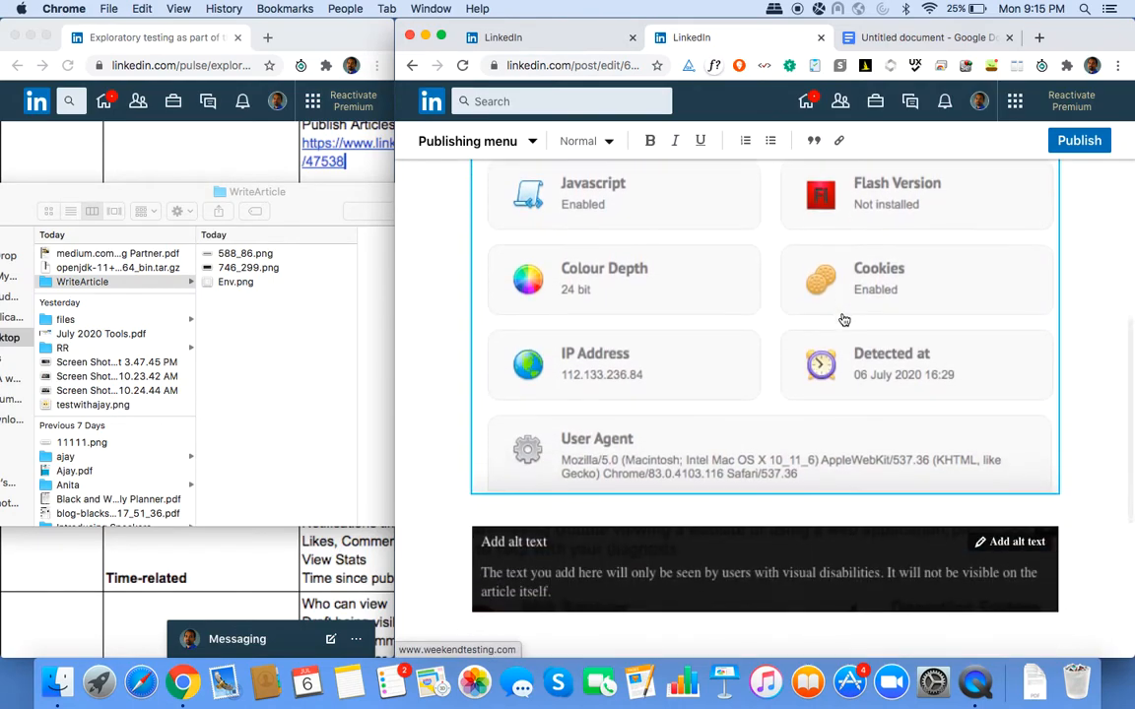
click(1042, 439)
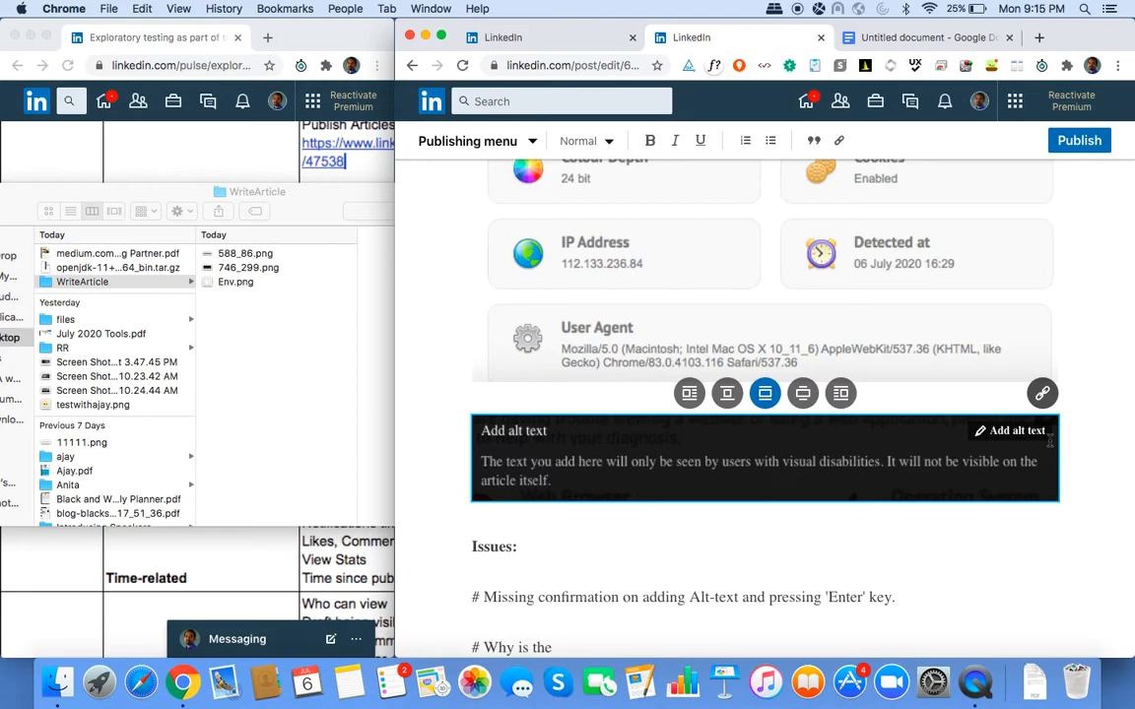
scroll(884, 483, down, 5)
Insert a 'Notes' heading line above Ideas and begin a line beneath it.
click(883, 483)
click(692, 415)
key(Return)
text(Notes)
key(Return)
Note that link fields disappeared after refresh and 'Add alt text' appears before the image loads.
text(#)
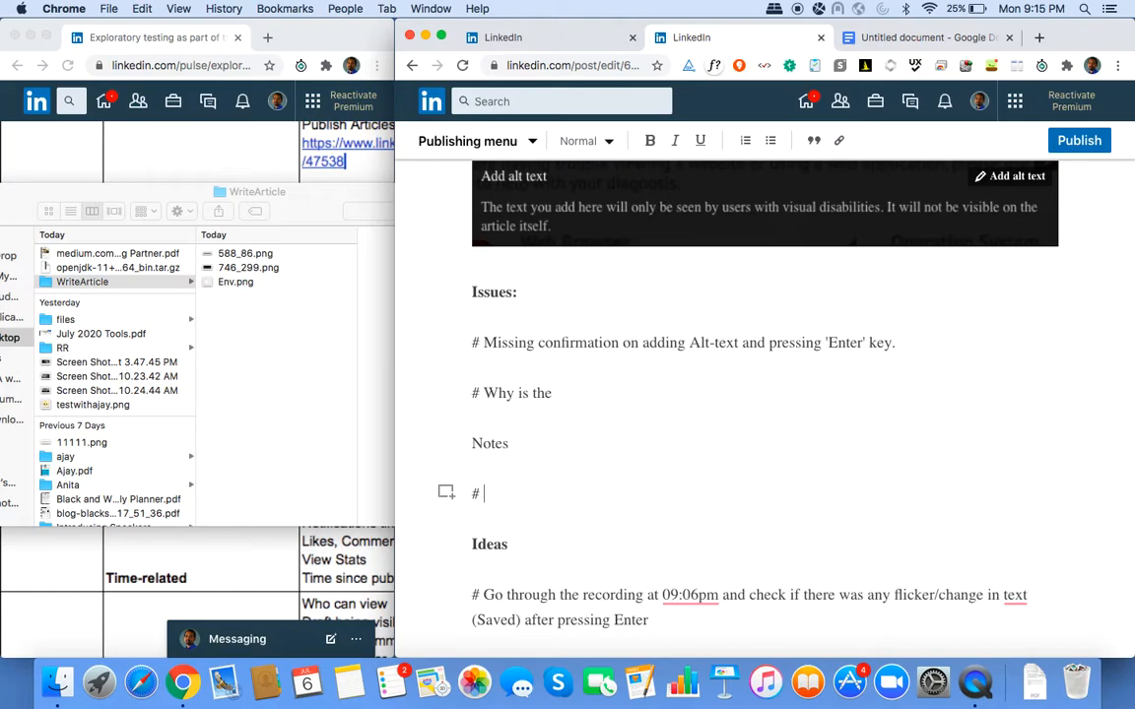
text( The fields)
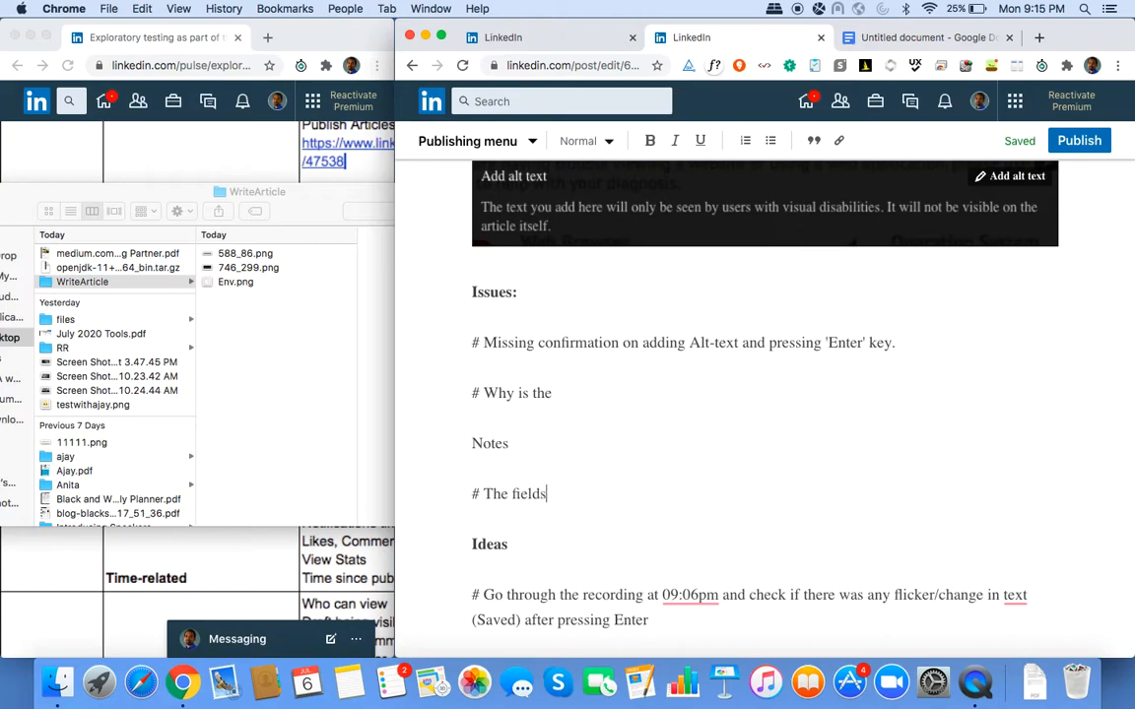
text( to enter the links disa)
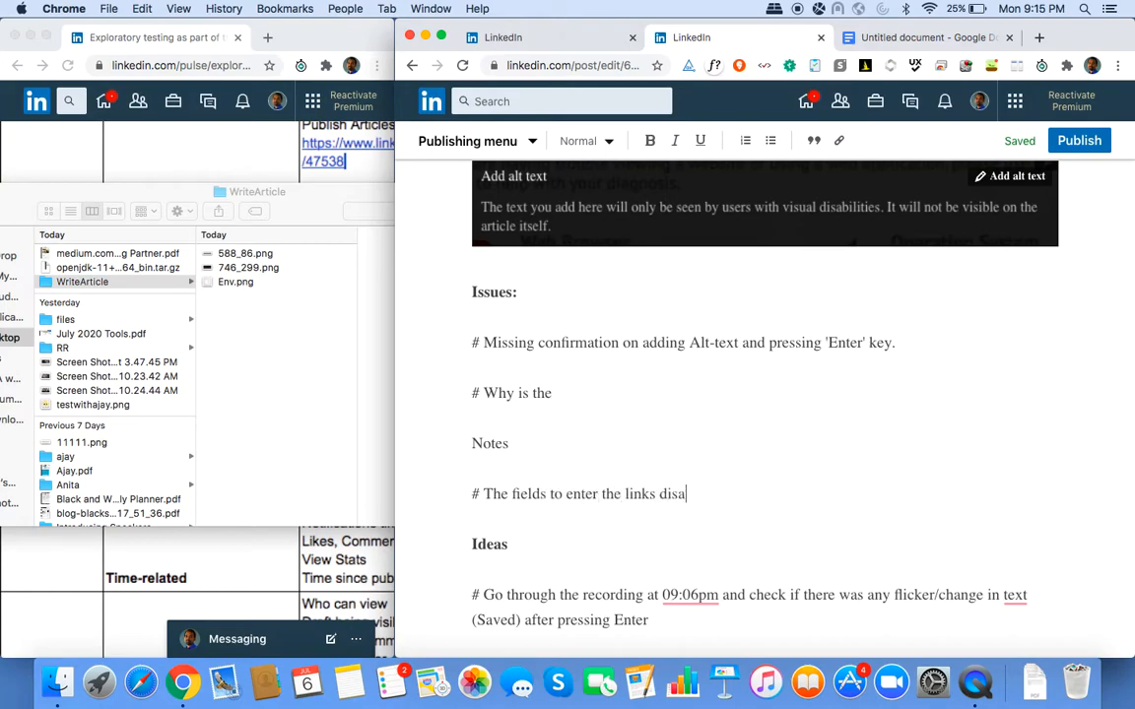
text(ppeared after refre)
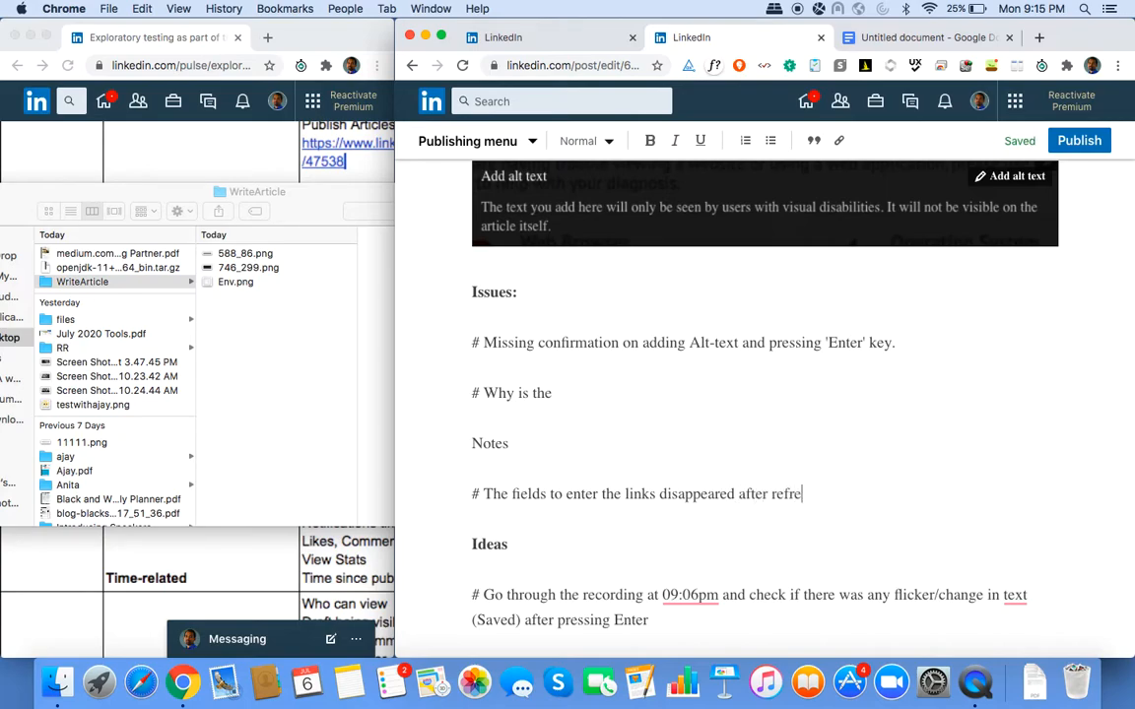
text(sh. 'Add alt text)
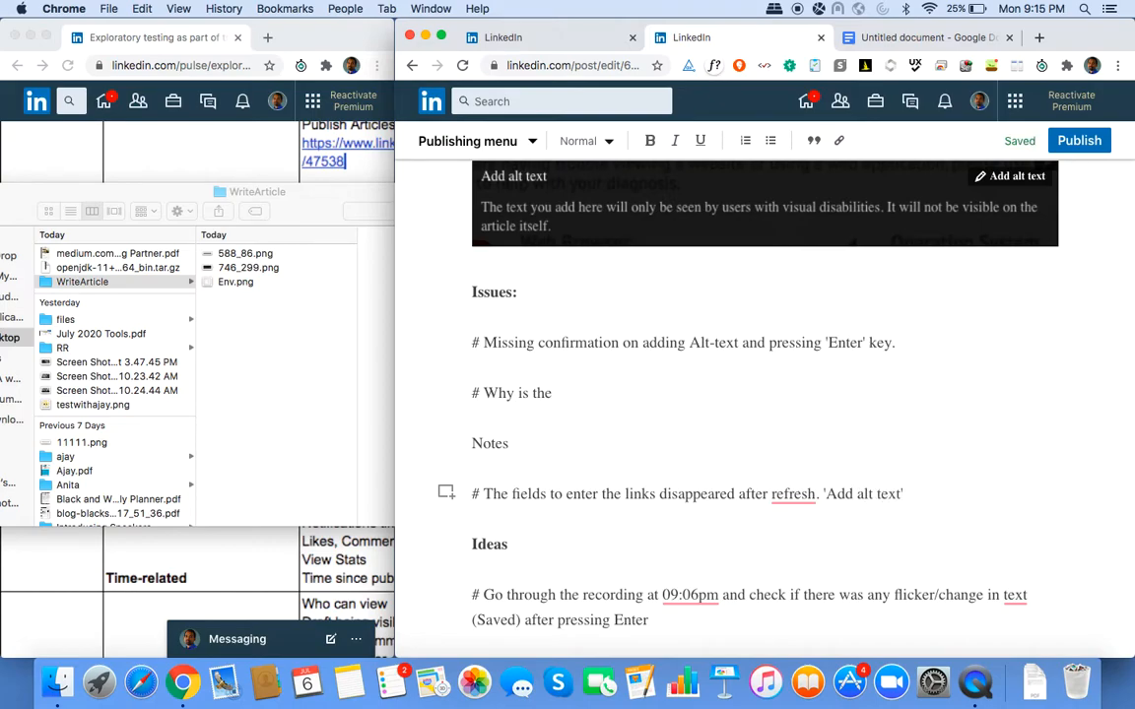
text(link seems to appear)
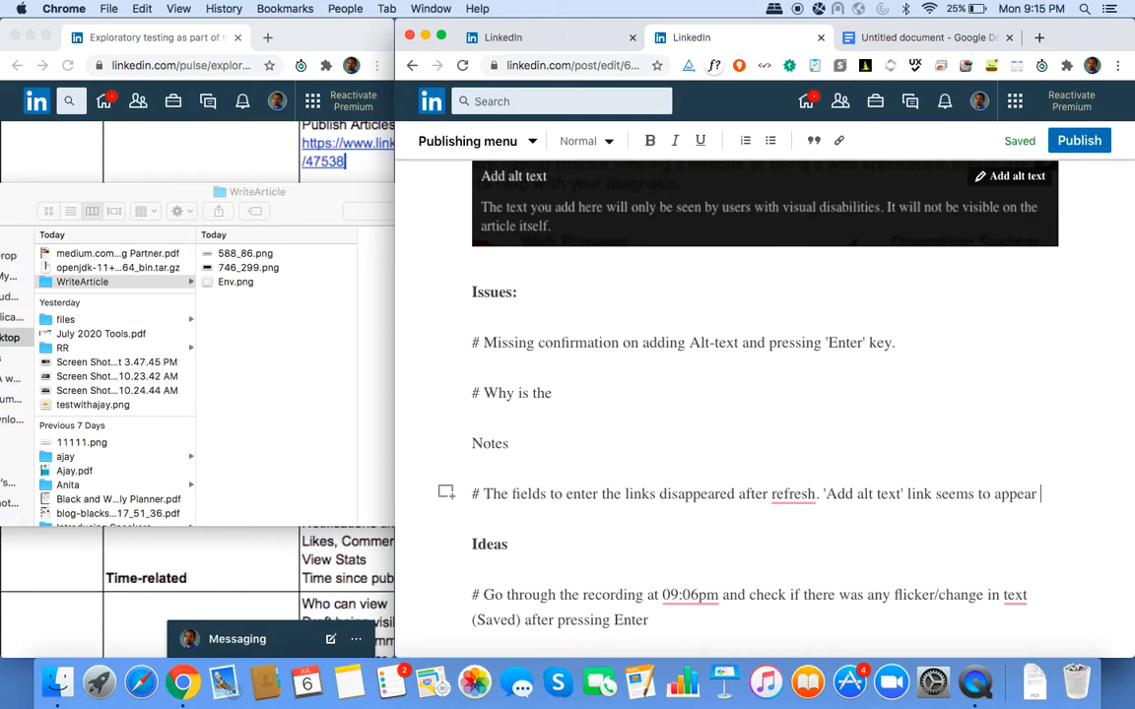
text( even before the image loaded.)
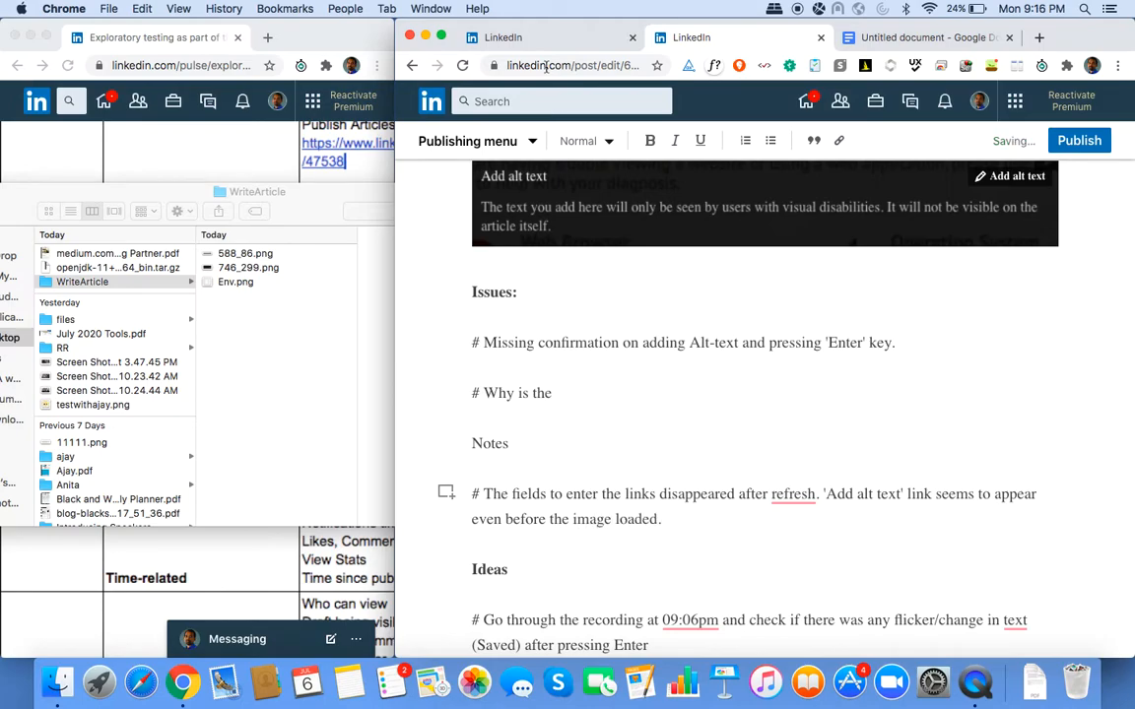
click(464, 67)
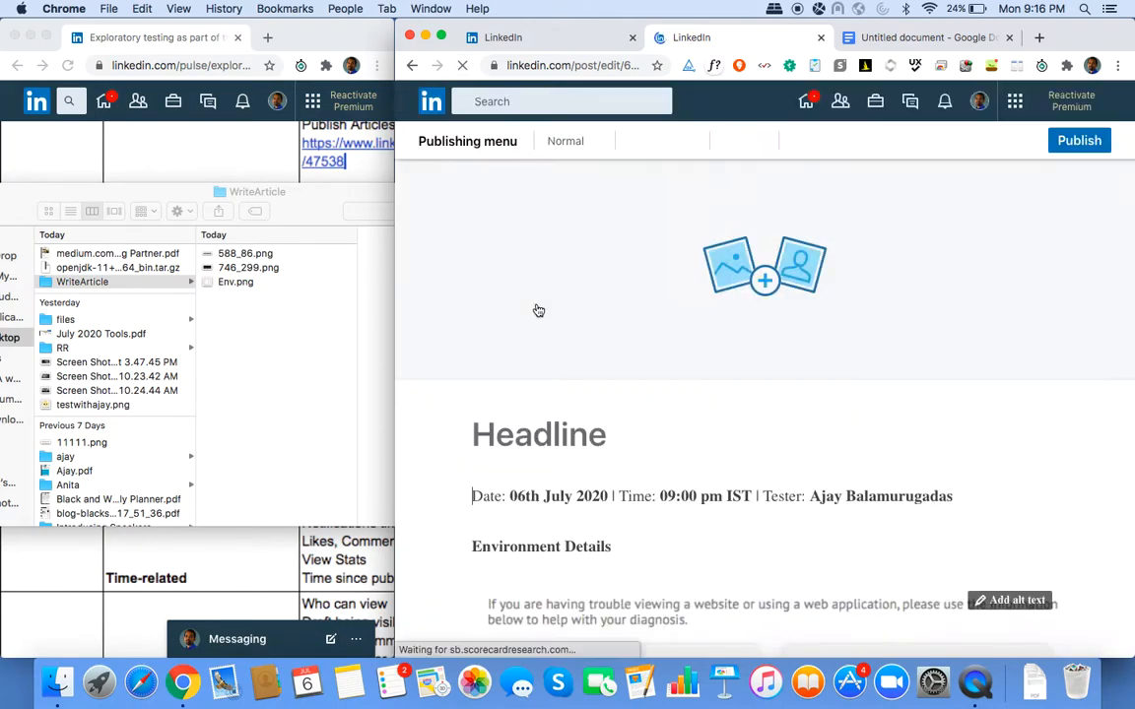
scroll(537, 305, down, 10)
scroll(537, 303, down, 2)
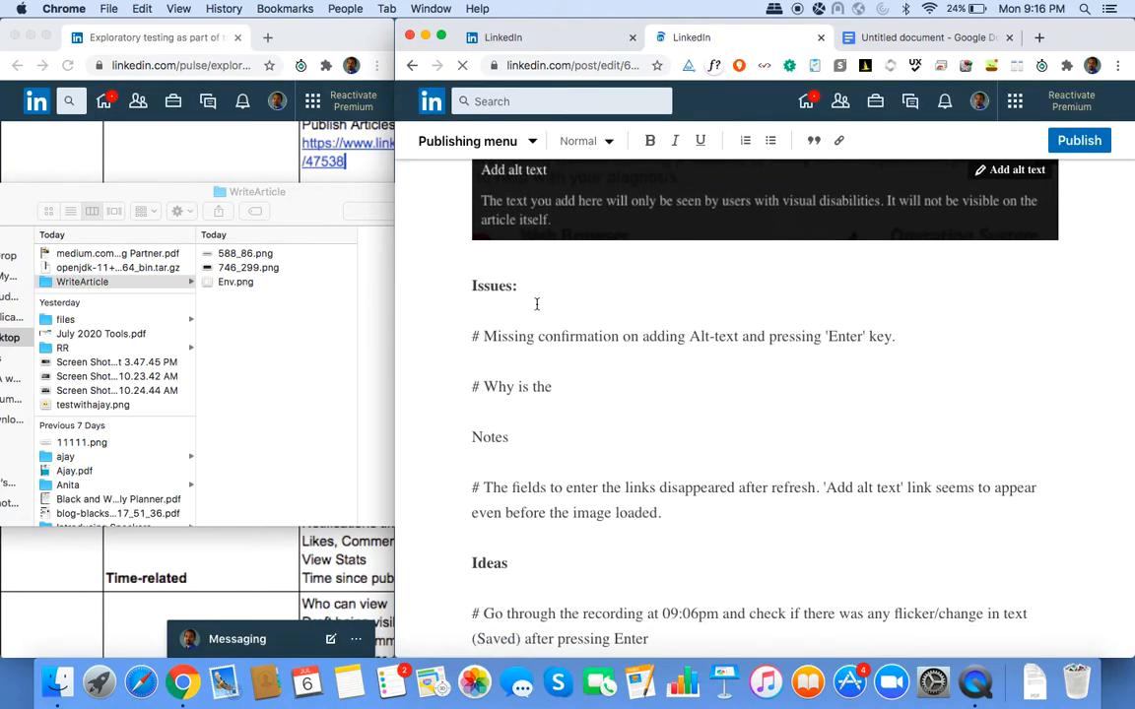
scroll(537, 307, up, 5)
key(super+minus)
key(super+minus)
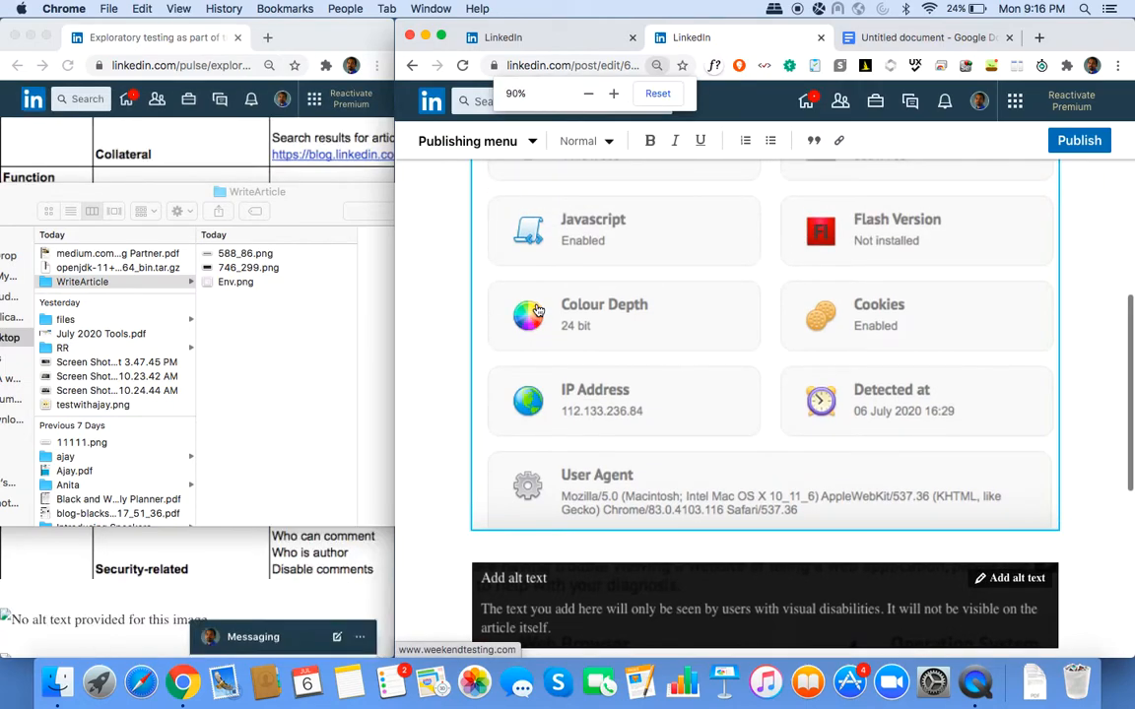
scroll(630, 345, up, 3)
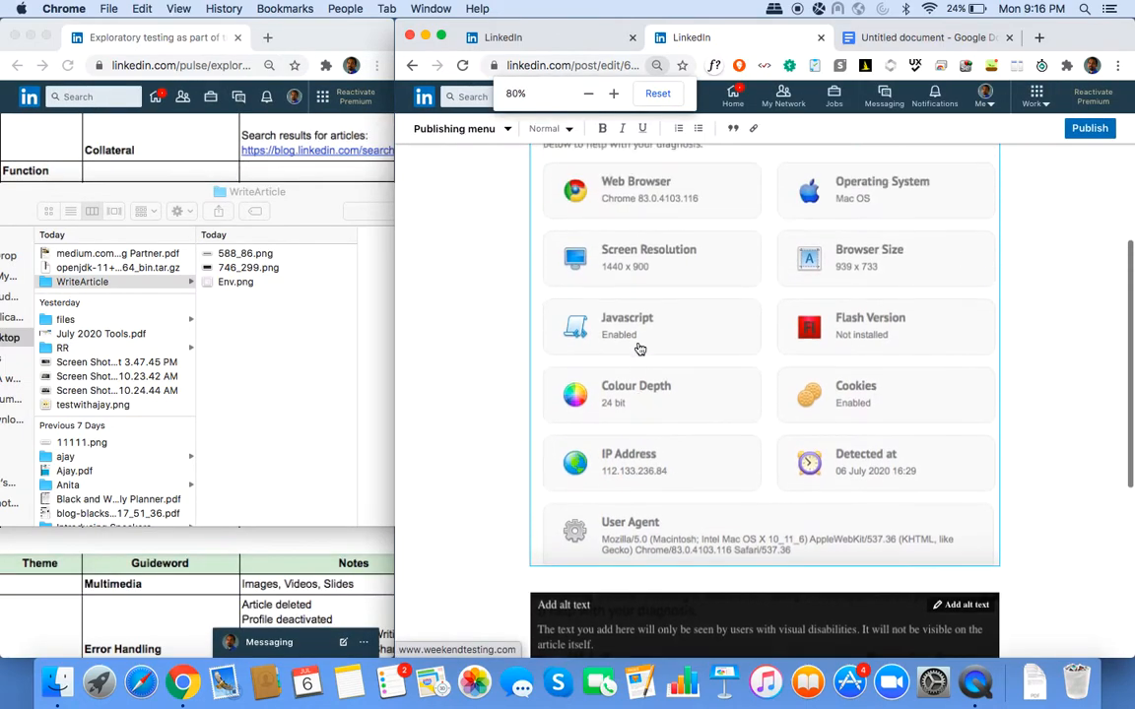
key(super+minus)
key(super+minus)
scroll(751, 454, up, 5)
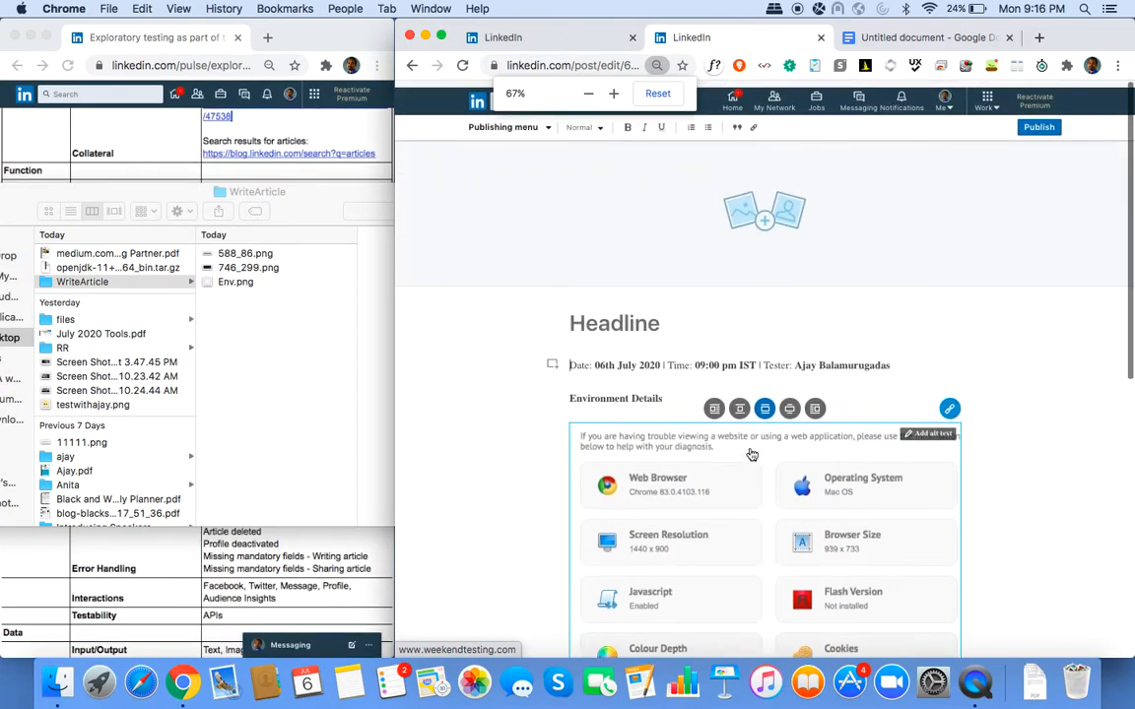
key(super+minus)
key(super+minus)
key(super+minus)
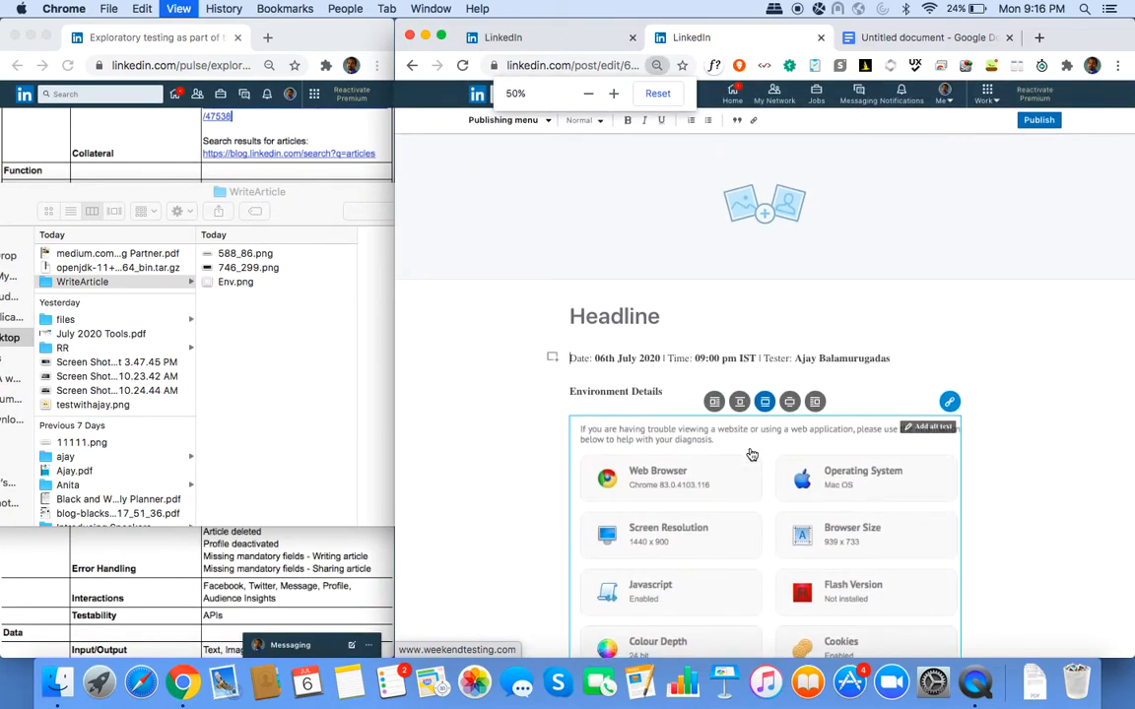
key(super+0)
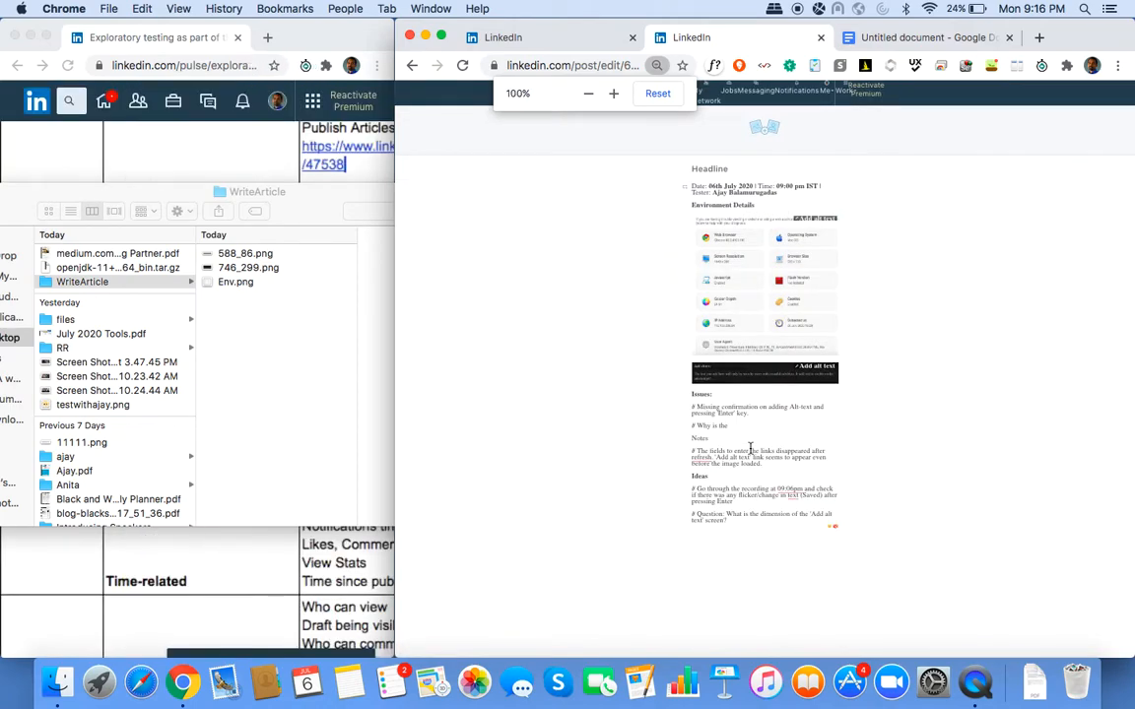
key(super+minus)
key(super+minus)
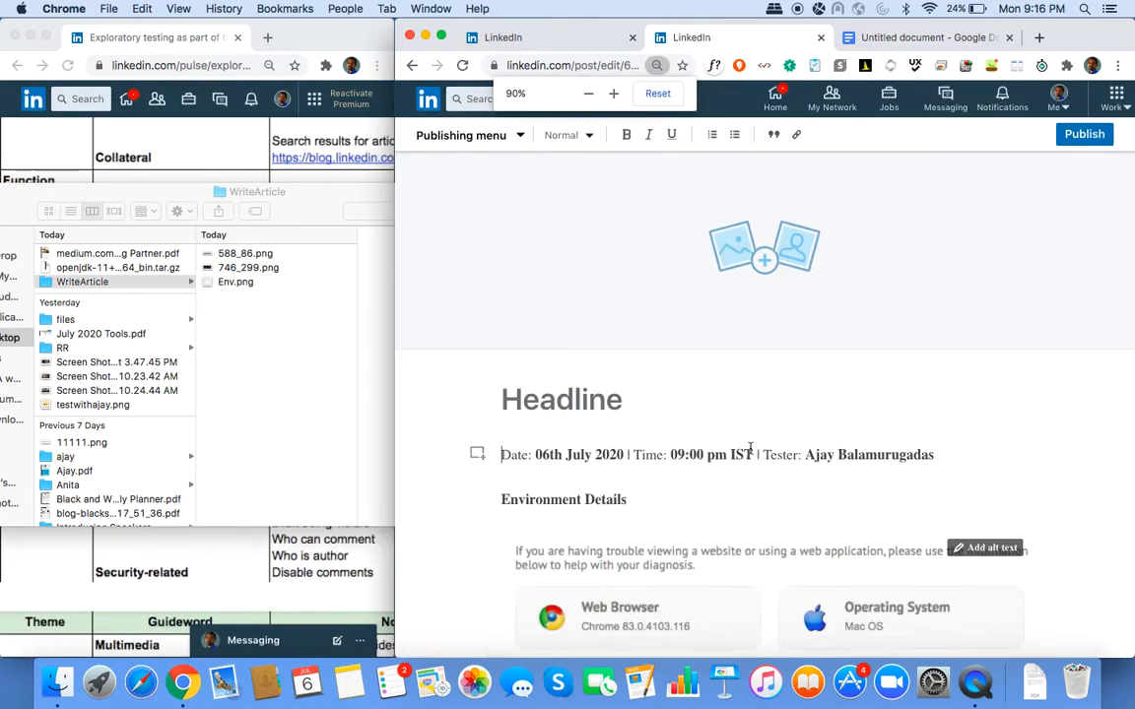
key(super+minus)
key(super+minus)
key(super+minus)
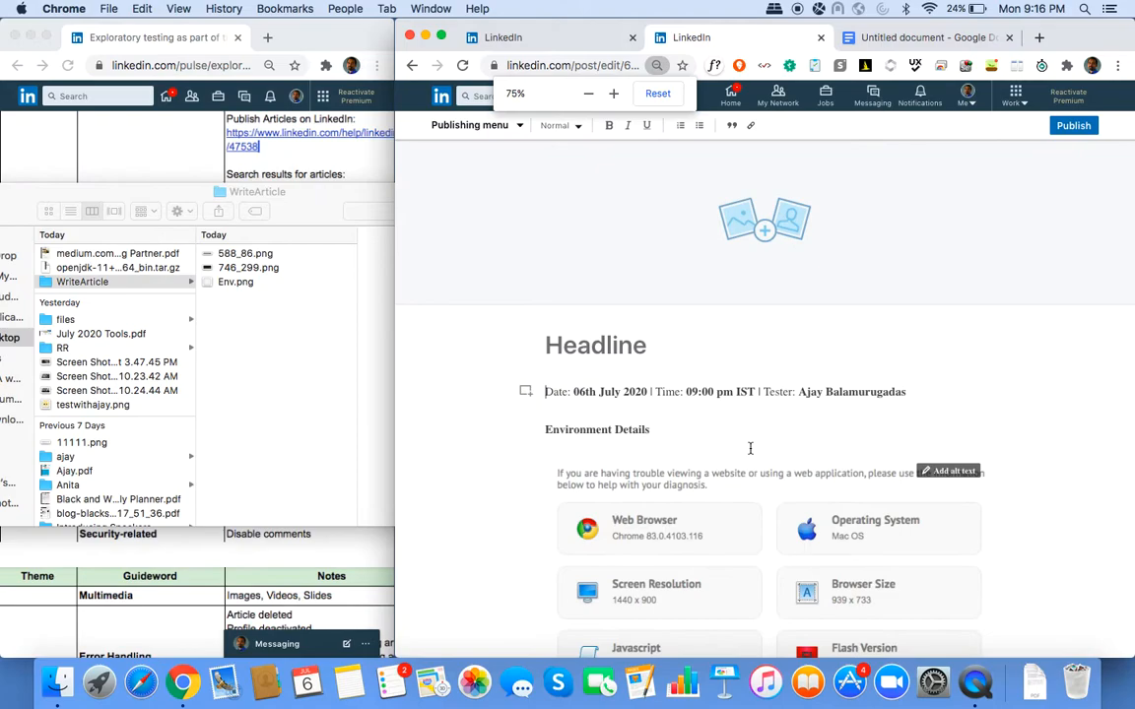
key(super+minus)
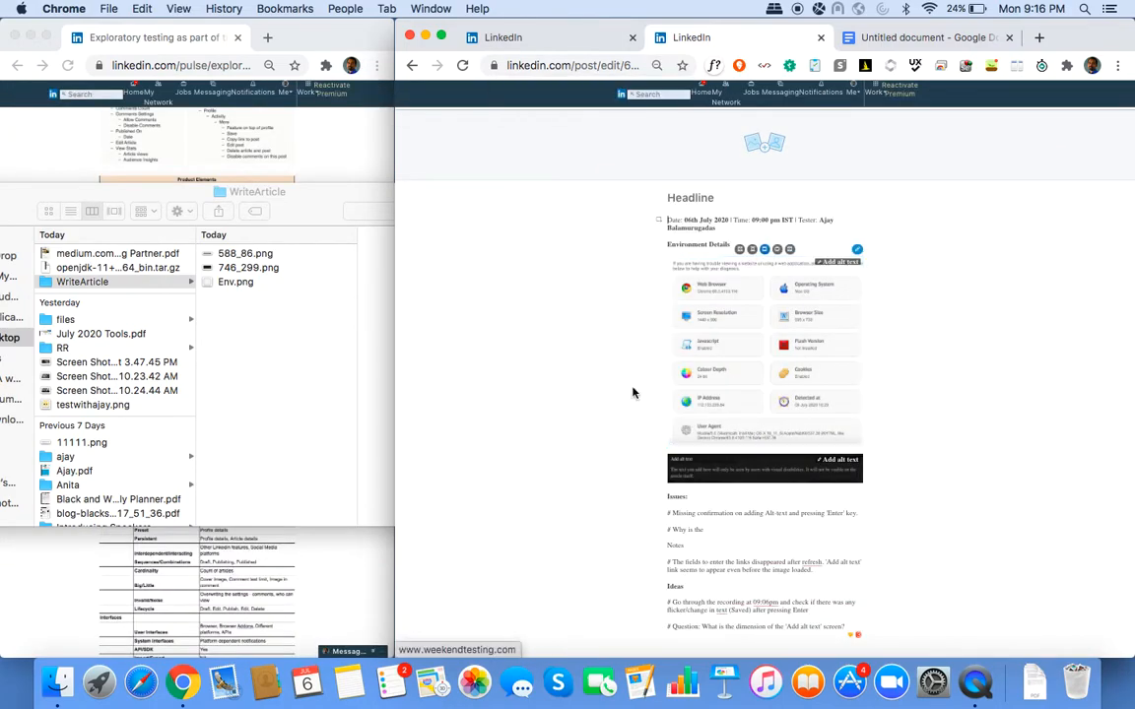
click(462, 66)
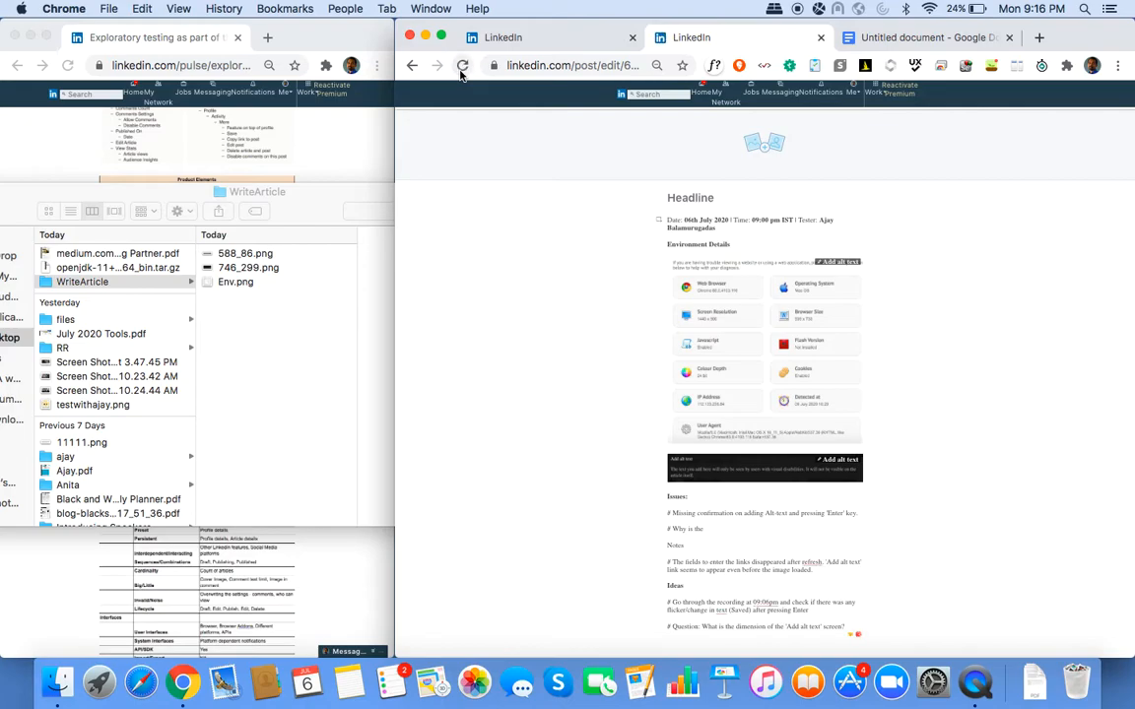
key(super+r)
key(super+0)
Append 'Could check the network tab - are there separate calls?' to the refresh note.
scroll(675, 316, down, 10)
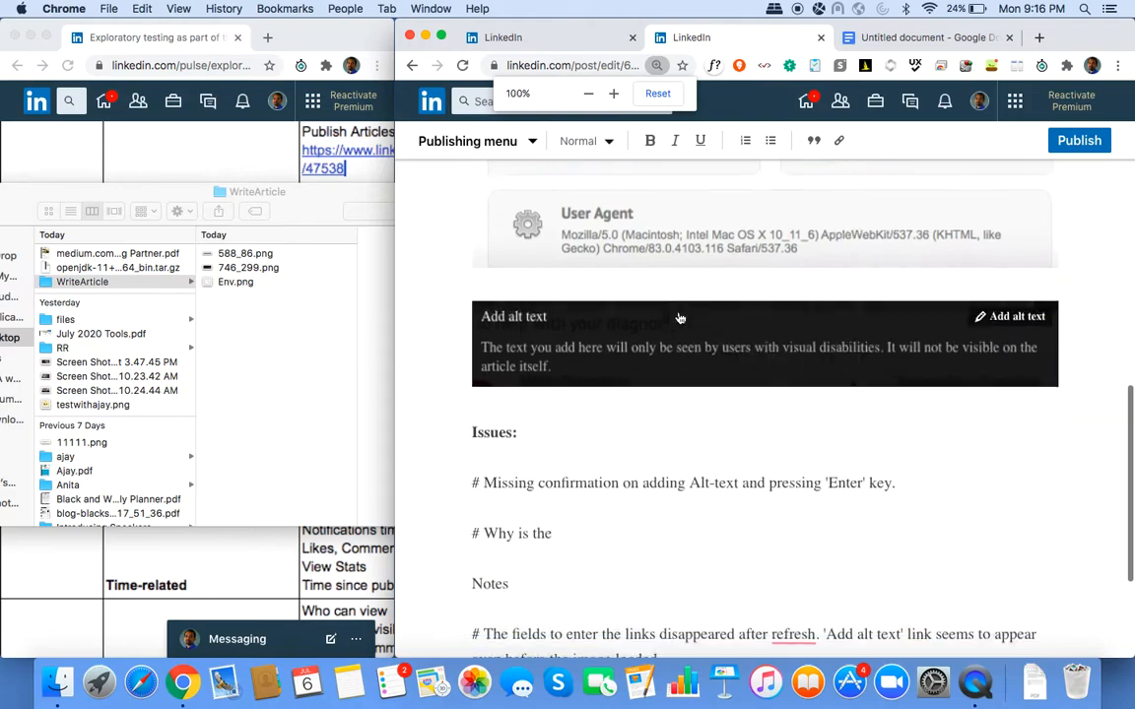
scroll(680, 318, down, 3)
scroll(678, 312, up, 2)
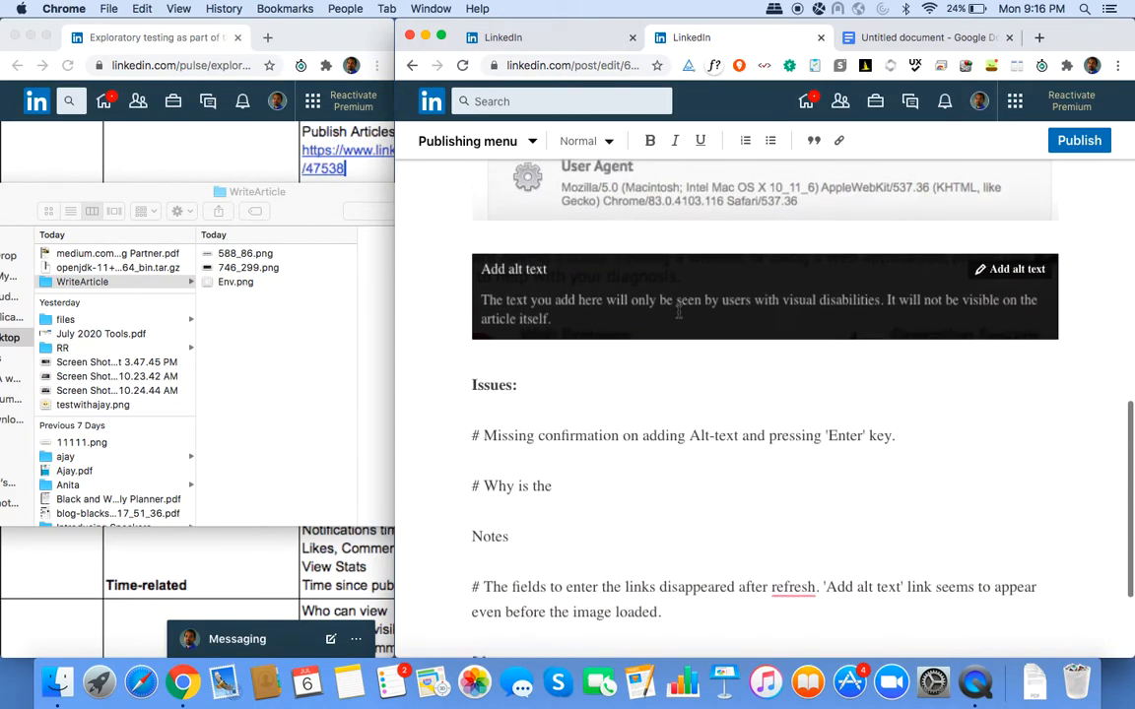
scroll(677, 311, down, 3)
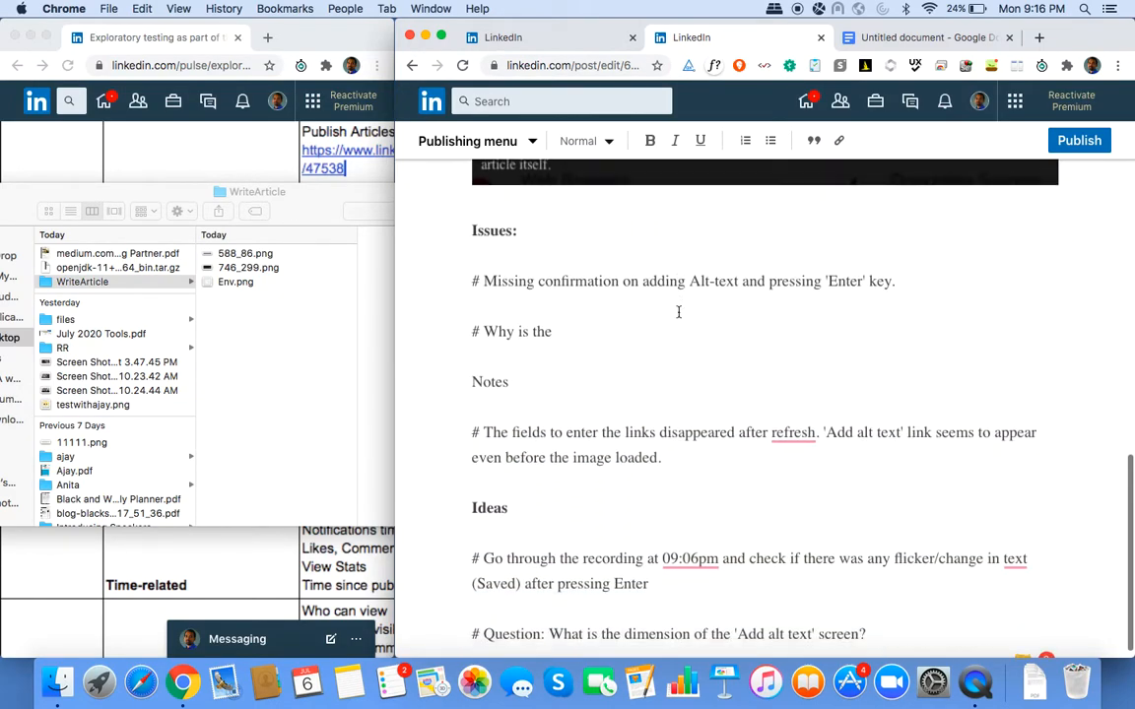
click(798, 457)
text(Could check )
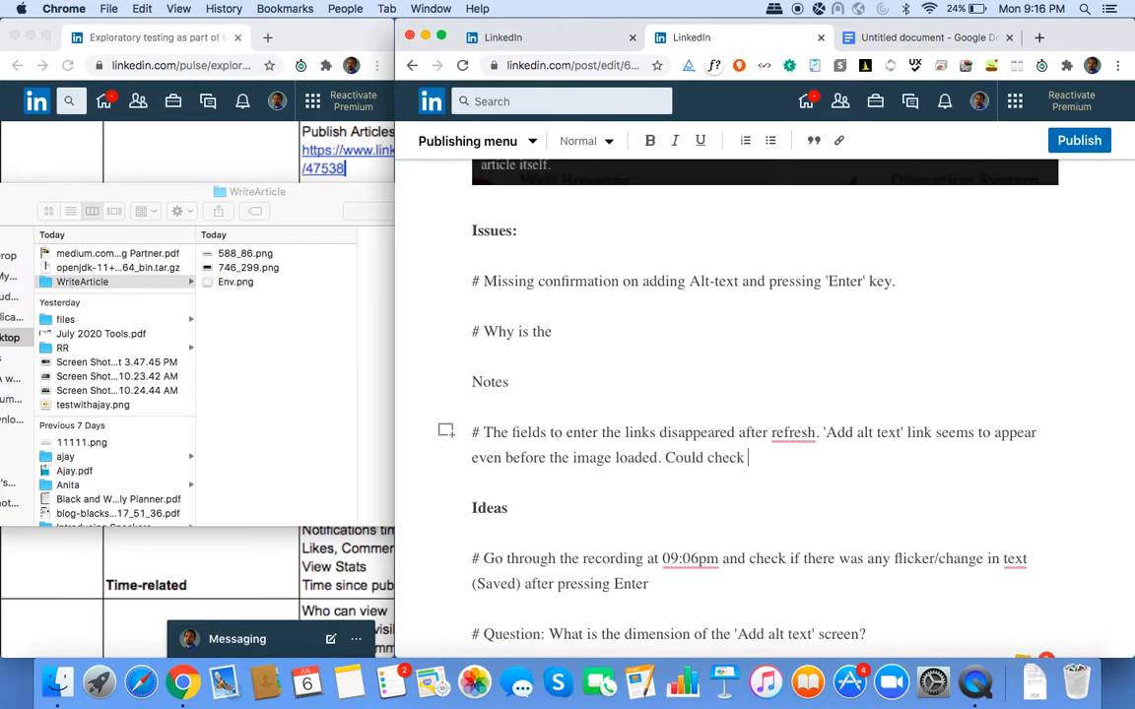
text(the network tab)
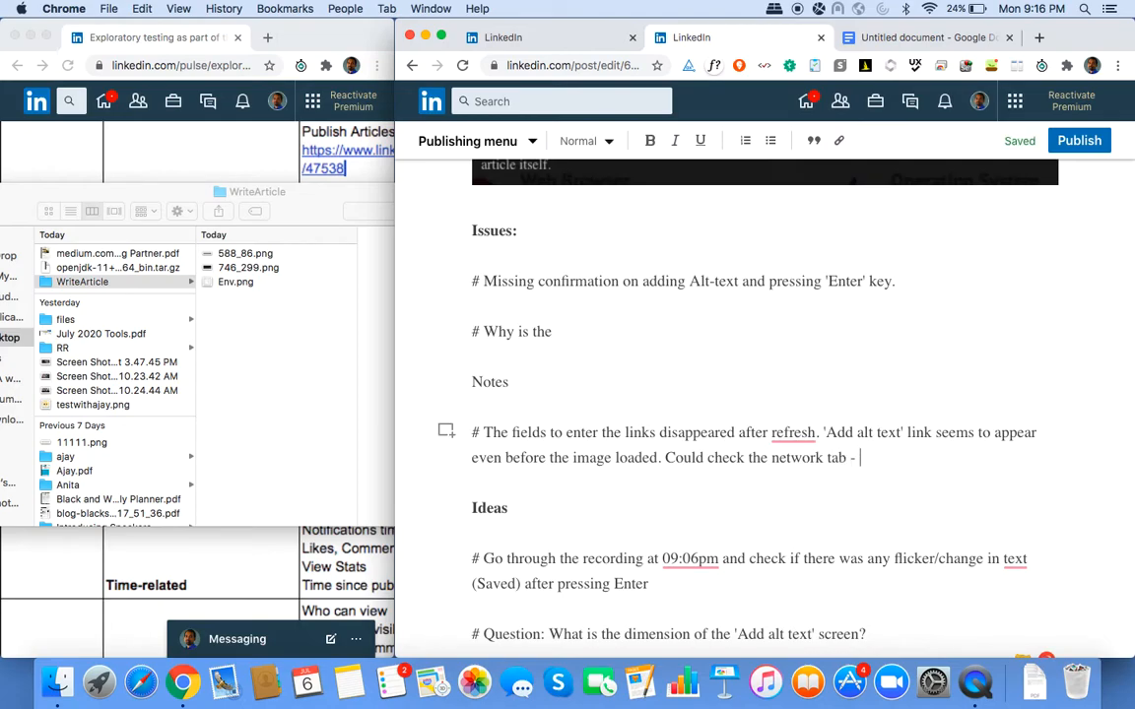
text(- are there se)
key(BackSpace)
text(se)
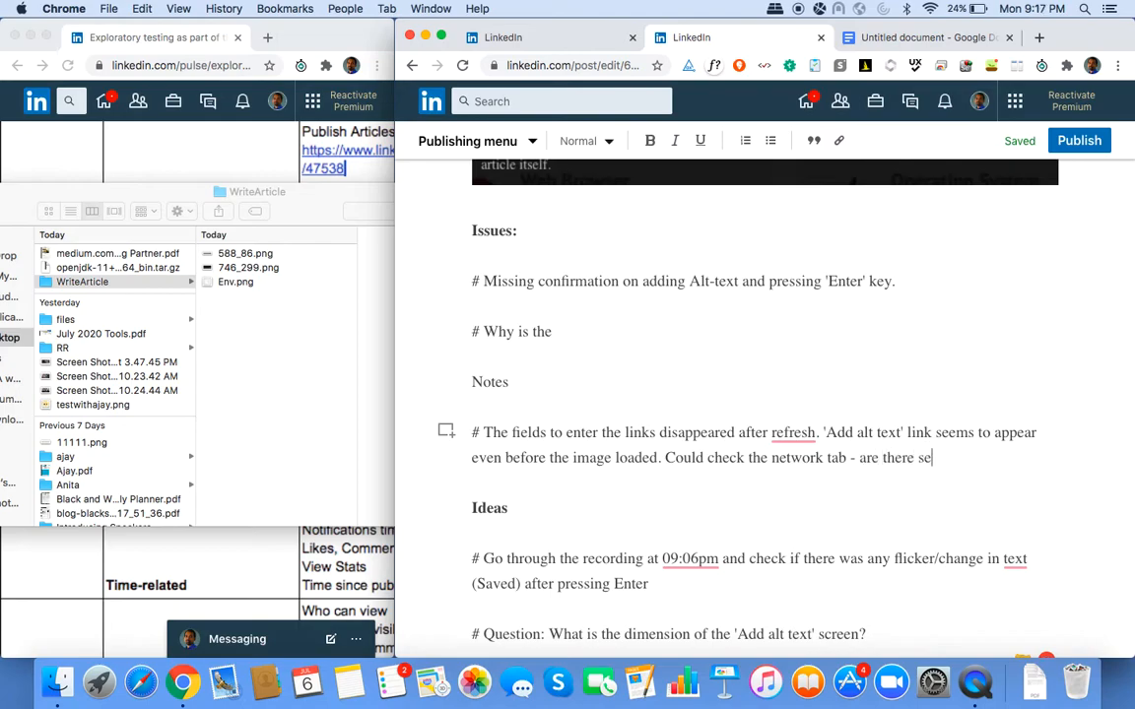
text(parate calls?)
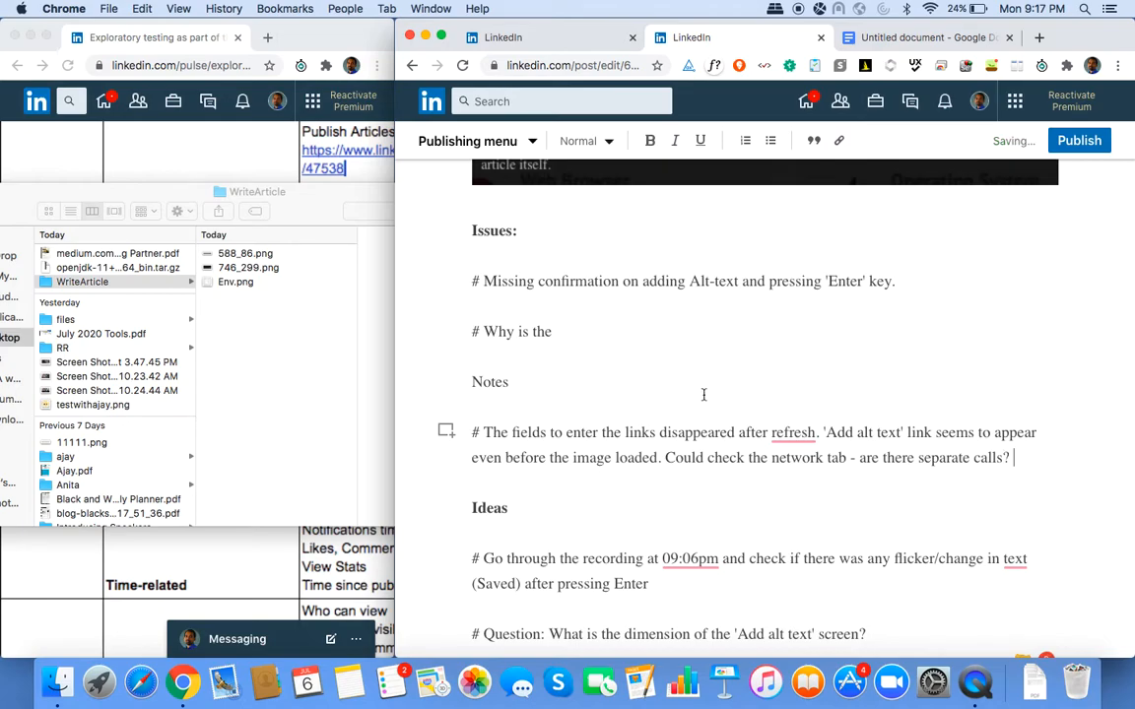
Delete the network-tab sentence, restore it with undo, and select the environment-details screenshot.
scroll(708, 394, up, 2)
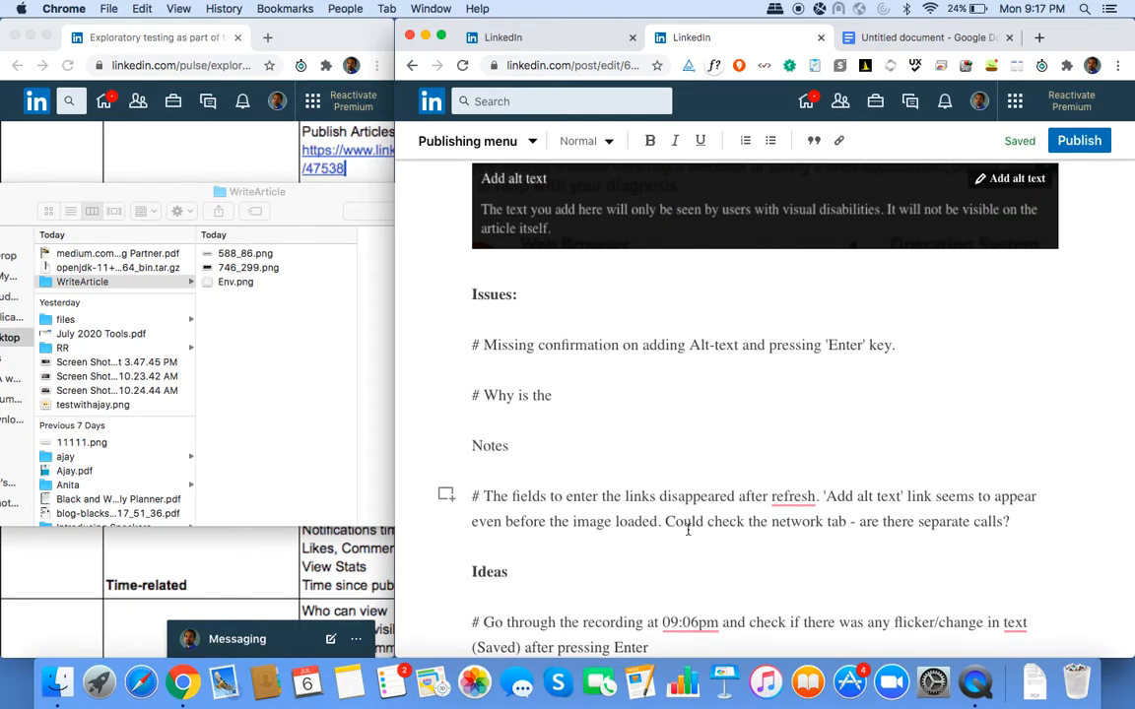
shift+click(665, 522)
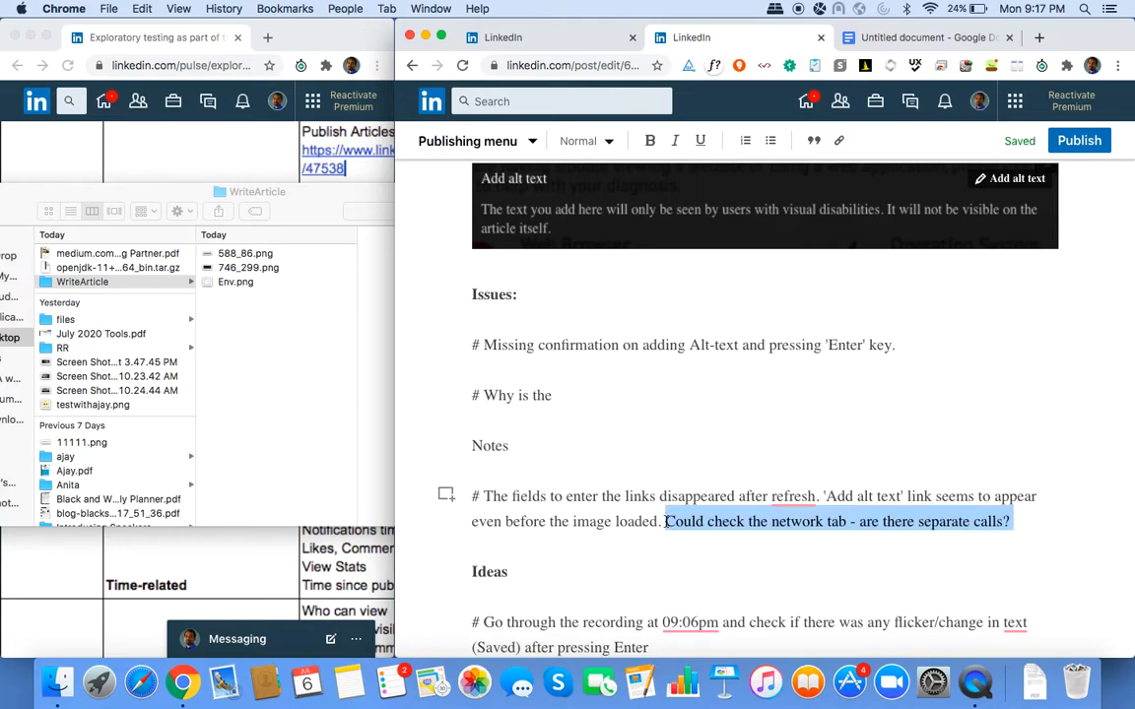
key(BackSpace)
scroll(689, 523, down, 2)
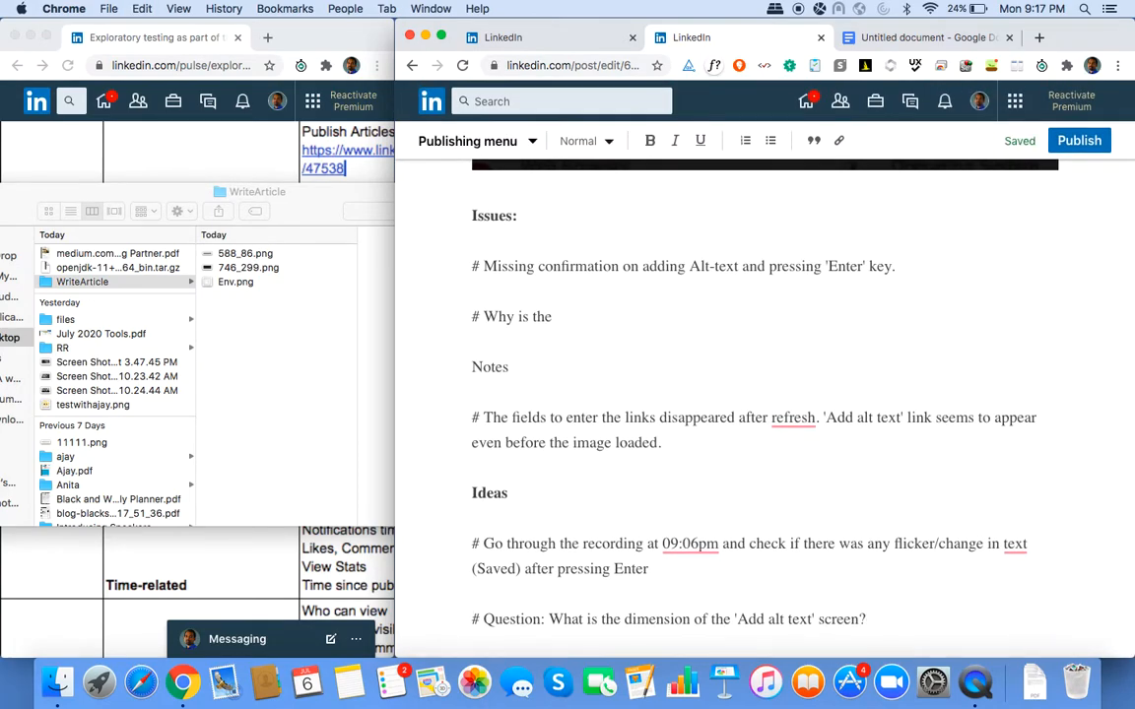
key(super+z)
scroll(917, 484, up, 3)
scroll(918, 488, up, 10)
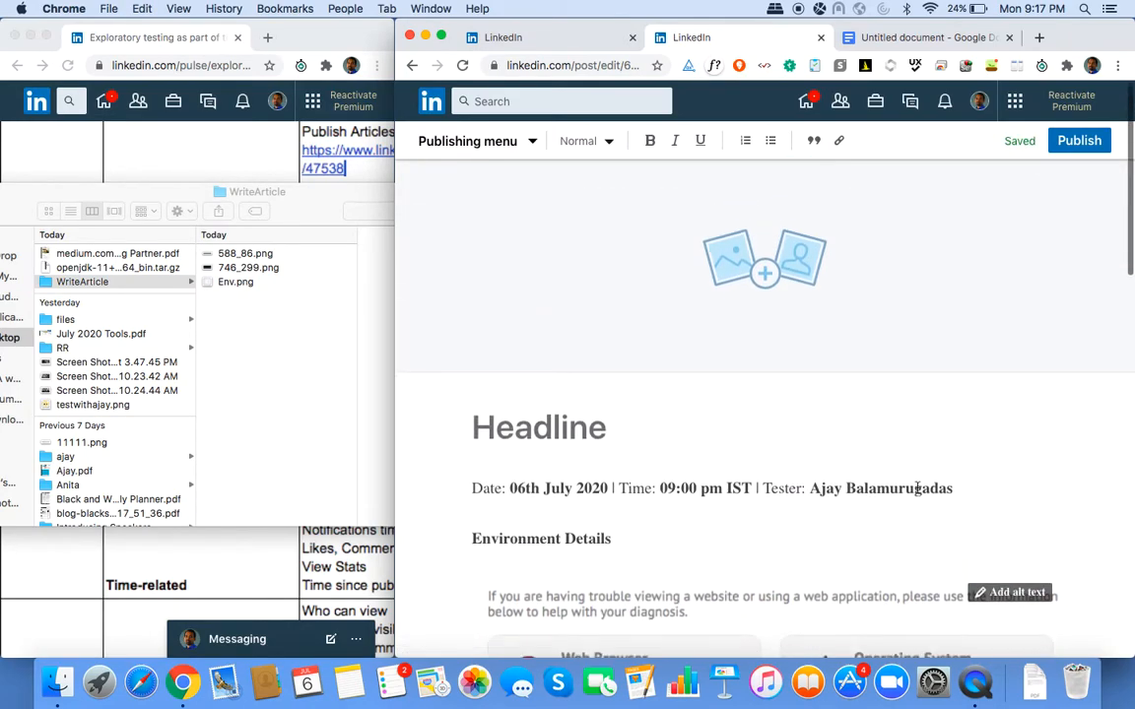
scroll(917, 484, down, 3)
click(613, 557)
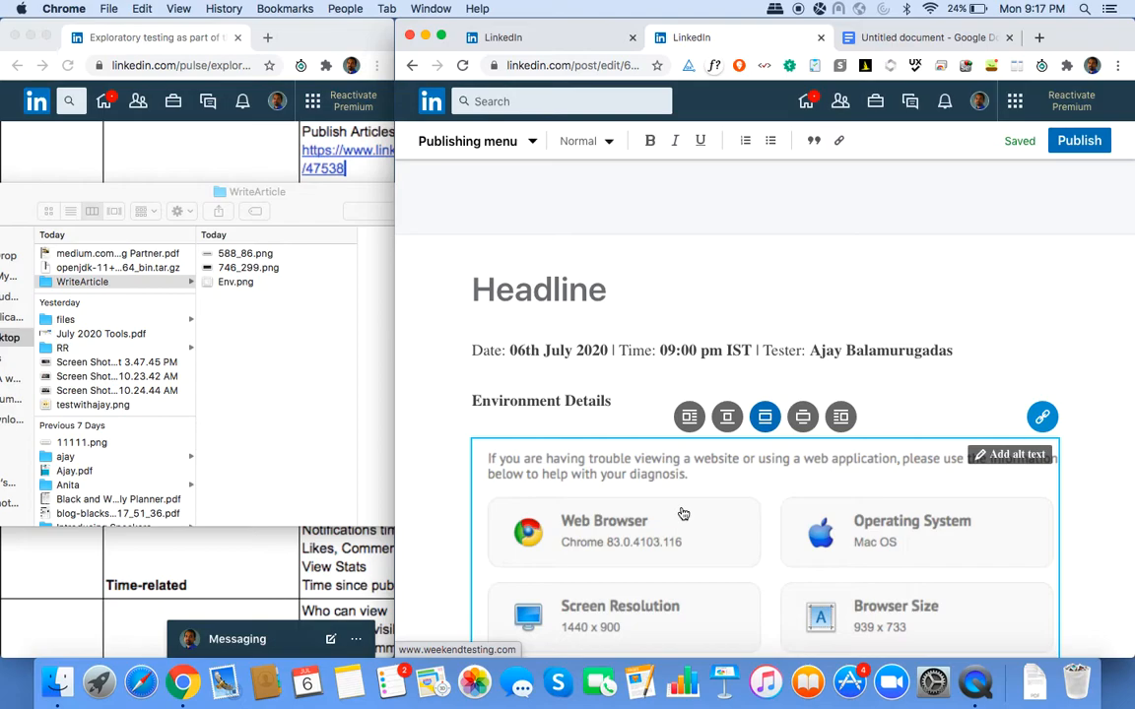
Deselect the environment-details image and choose Share draft from the Publishing menu, showing the missing-title error.
scroll(830, 389, down, 3)
scroll(831, 389, down, 5)
scroll(833, 392, up, 10)
click(833, 391)
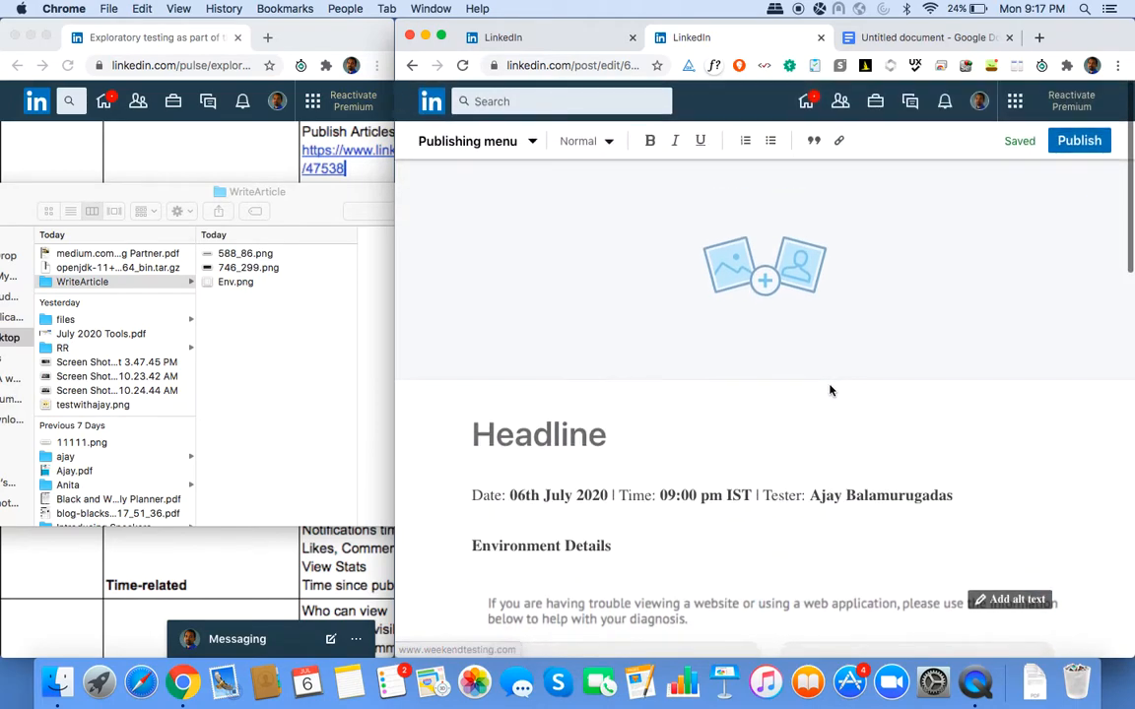
click(533, 143)
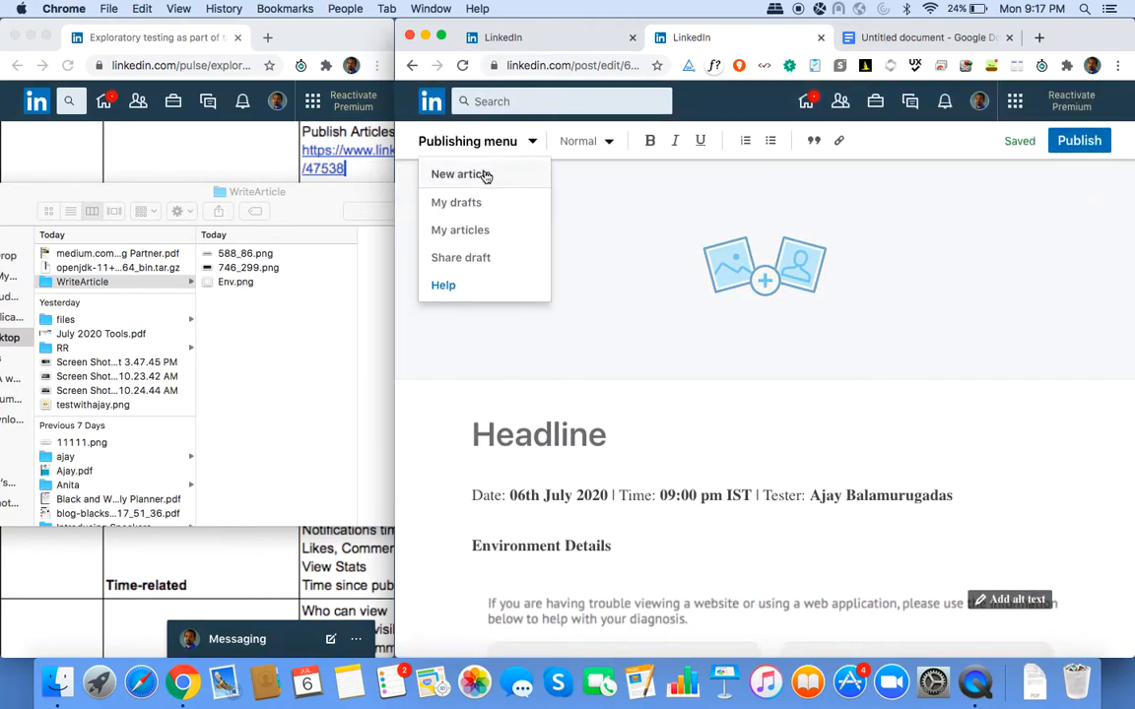
click(463, 258)
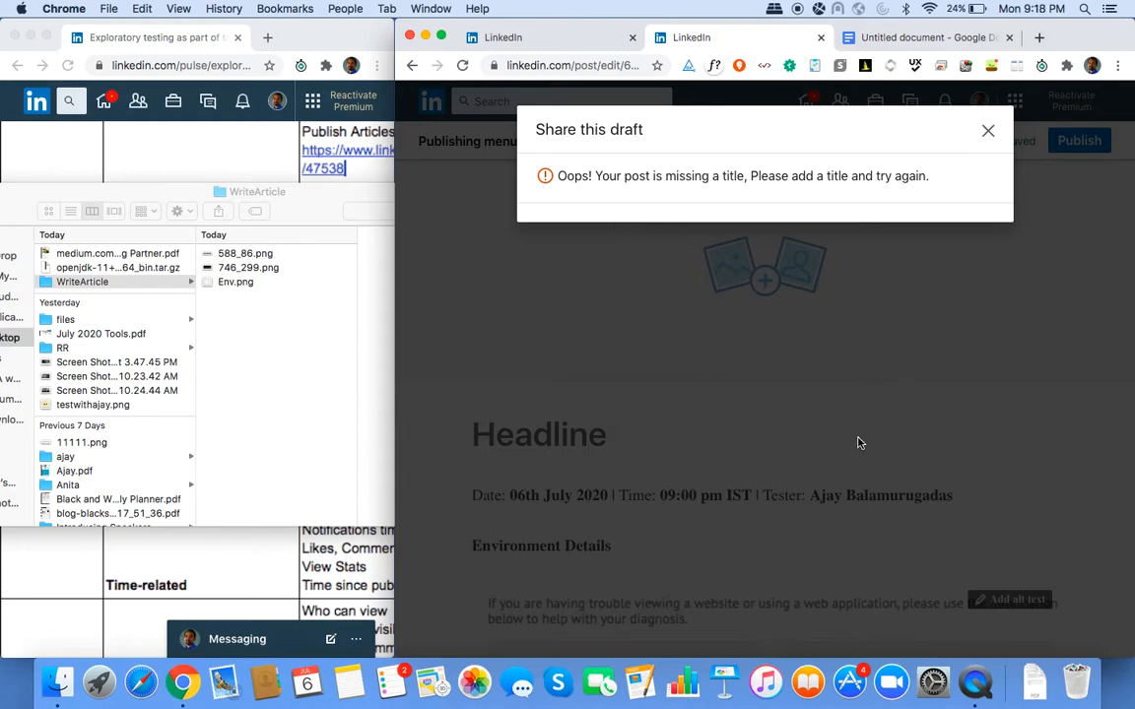
Capture the share error and article area with Jing and save it as Title_Headline.png in WriteArticle.
key(super+shift+4)
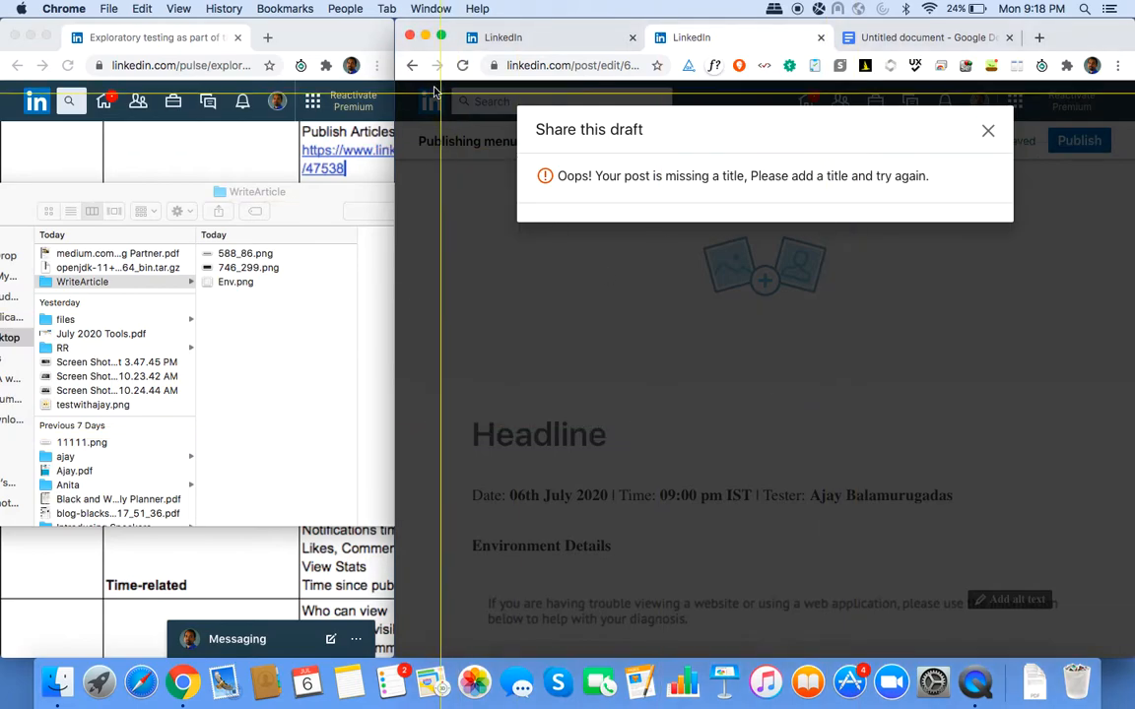
drag(398, 81, 1050, 567)
click(414, 586)
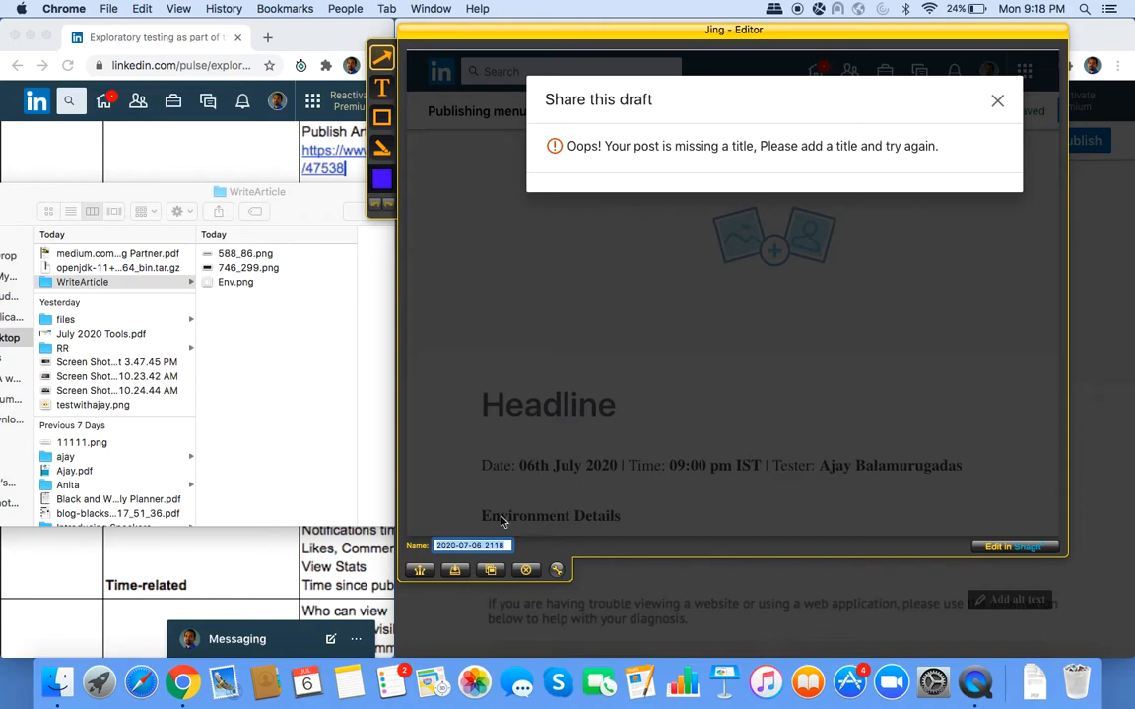
text(Ti)
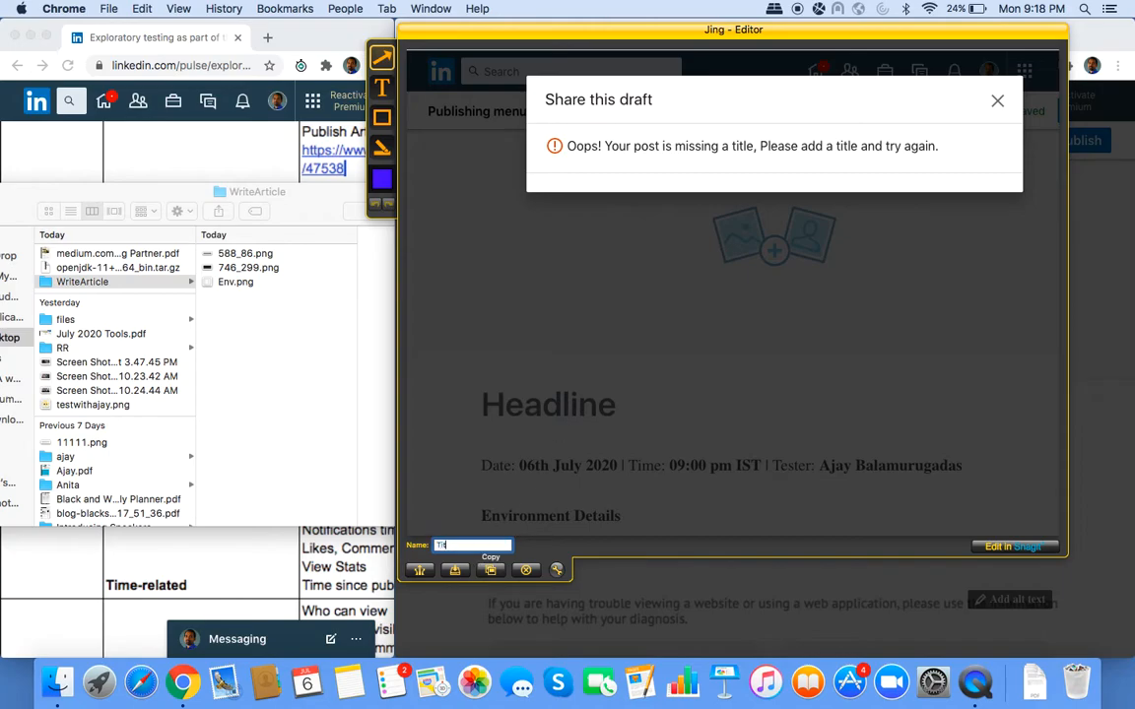
text(tle_Headline)
click(454, 572)
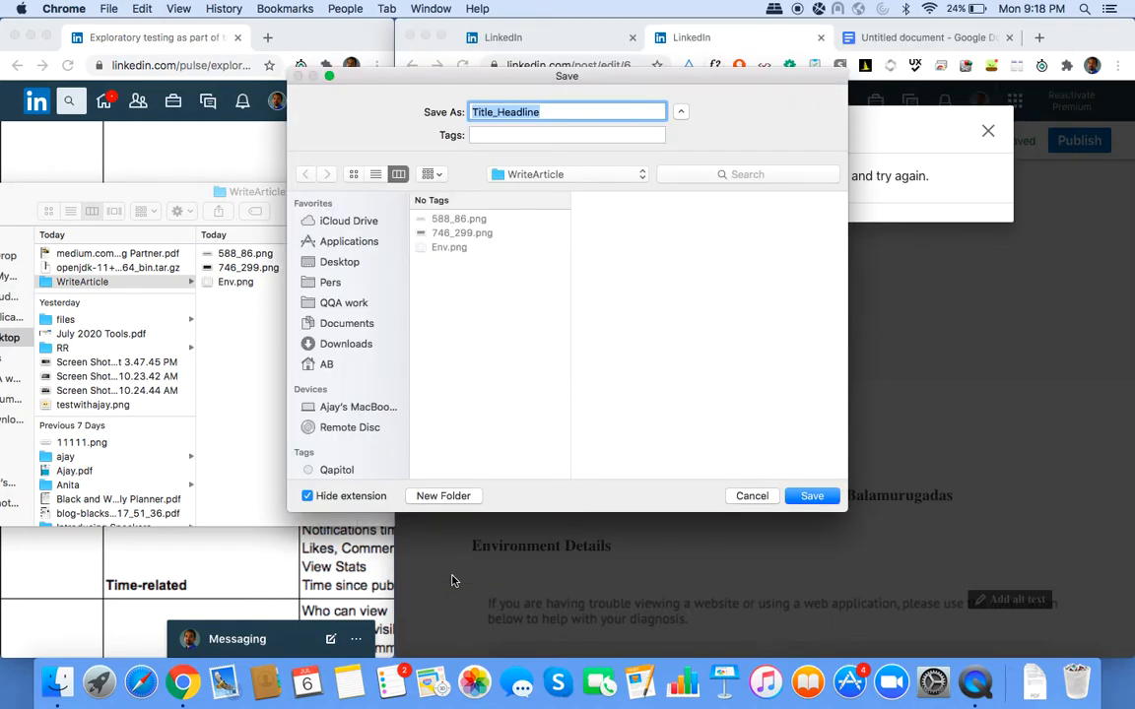
key(Return)
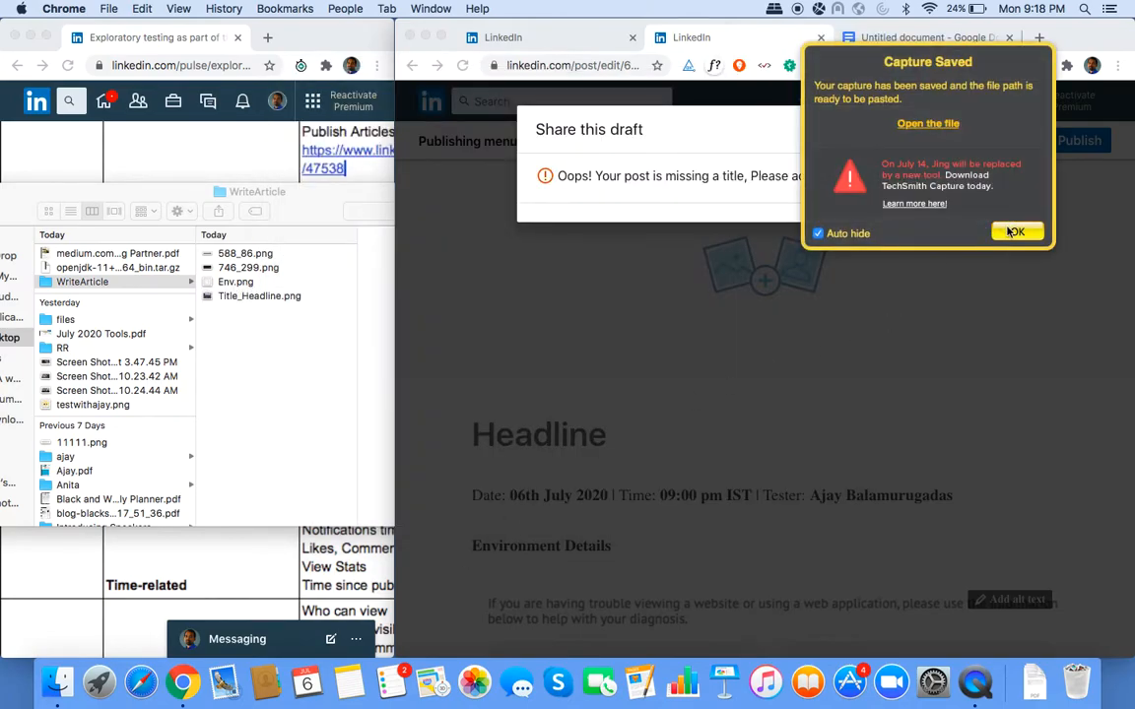
click(1018, 233)
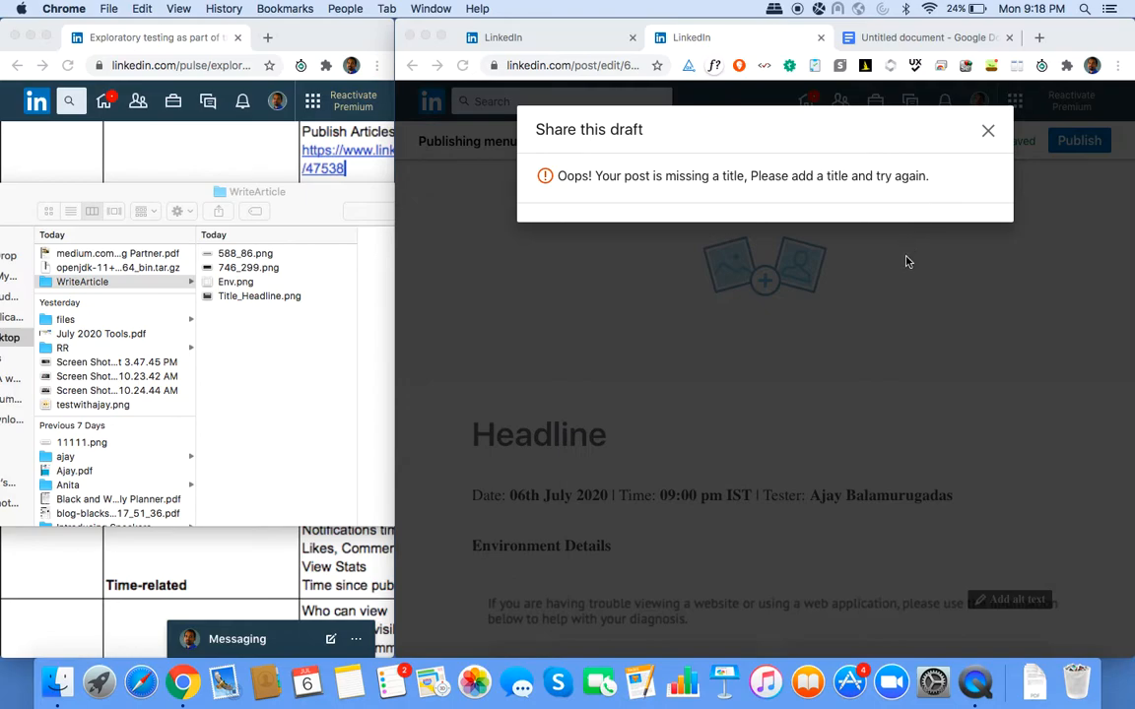
Close the Share this draft error dialog and scroll to the end of the article.
click(887, 136)
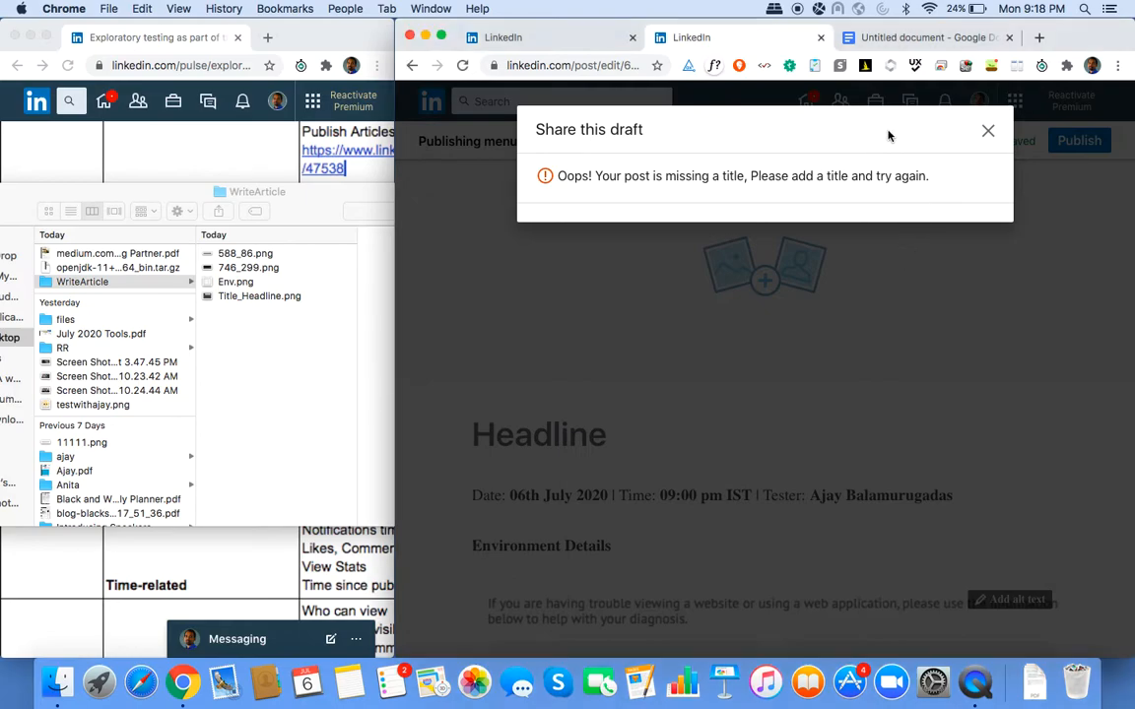
click(989, 132)
scroll(928, 475, down, 10)
scroll(927, 475, down, 5)
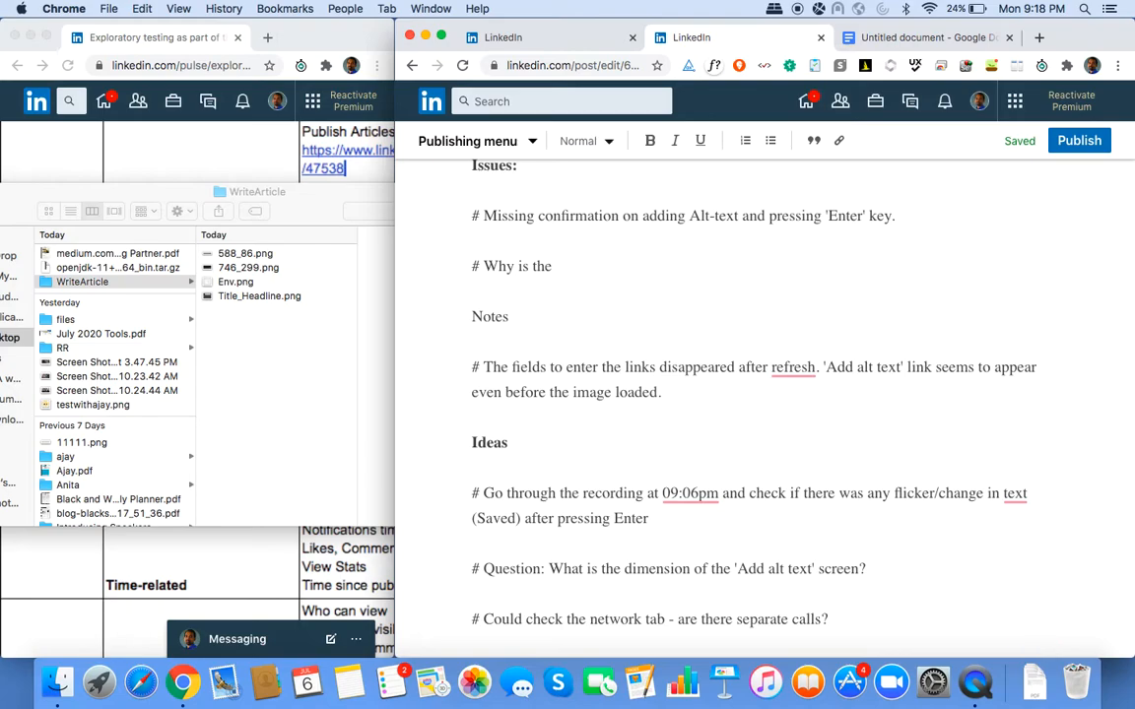
Add a final idea line reading "# Will 'Esc' close few popups and not others?".
key(Return)
text(# Do)
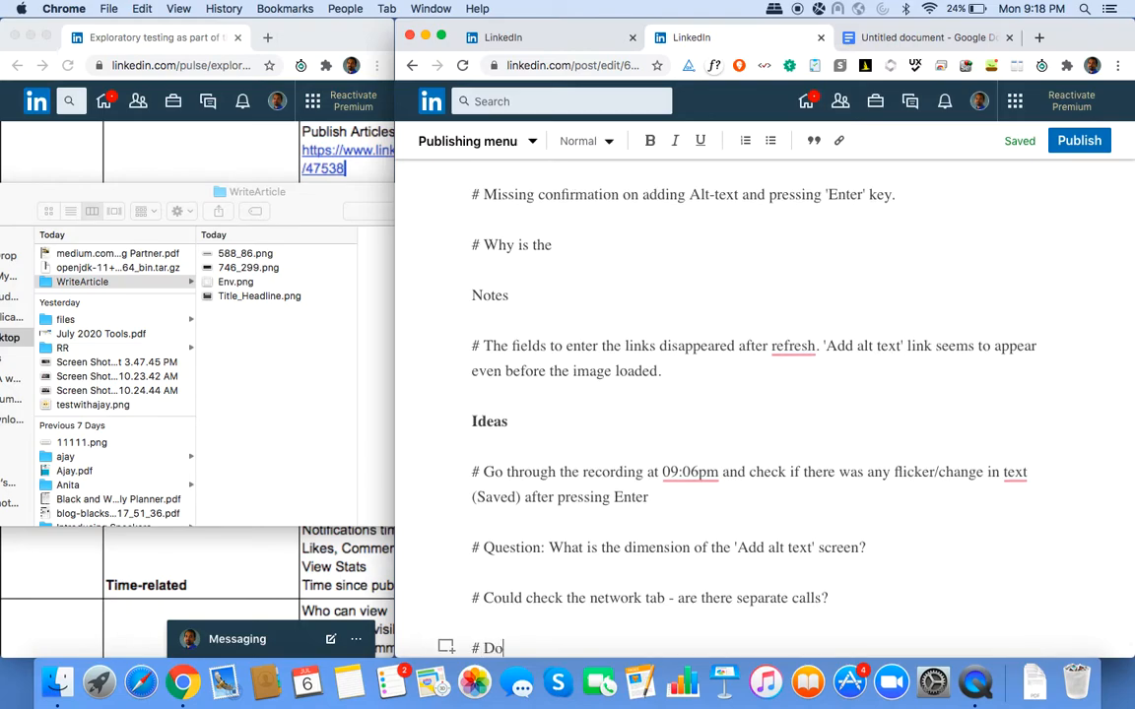
text( all the popups)
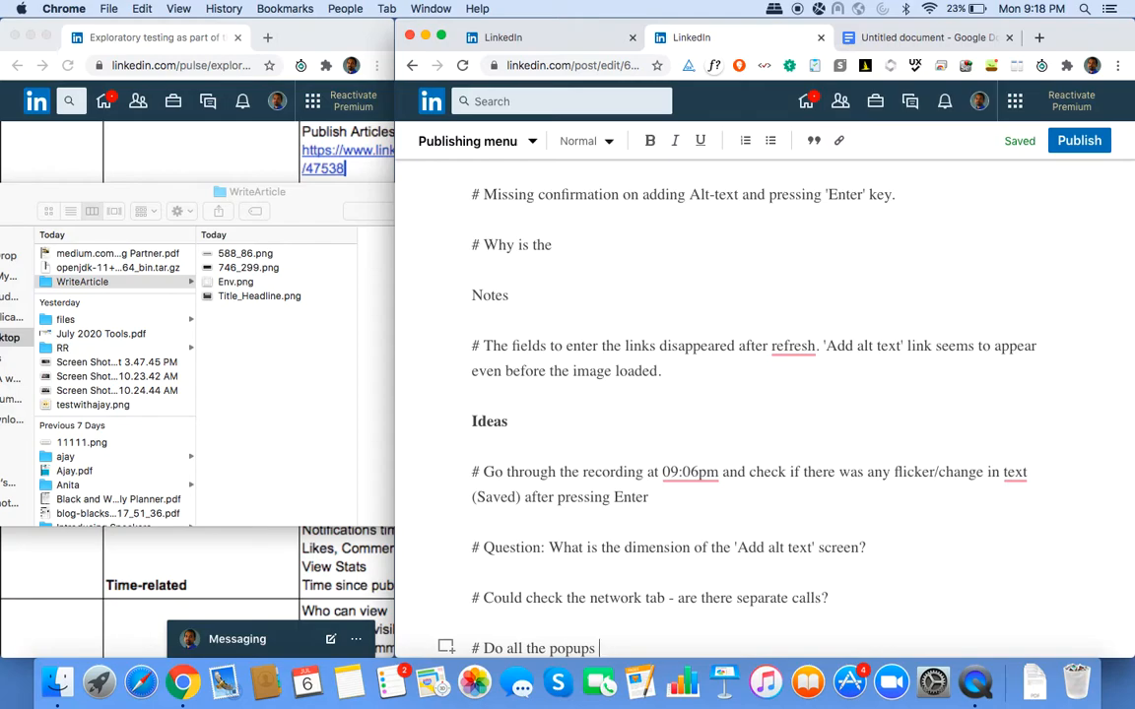
key(shift+super+Left)
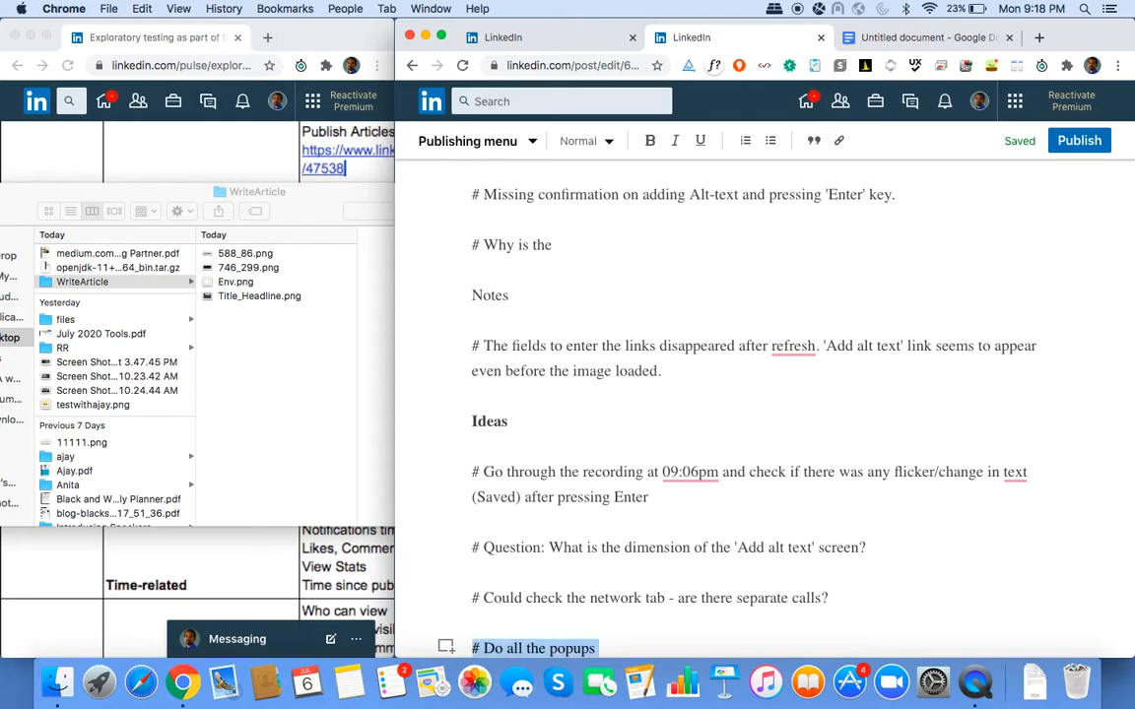
key(shift+Right)
key(shift+Right)
text(Will )
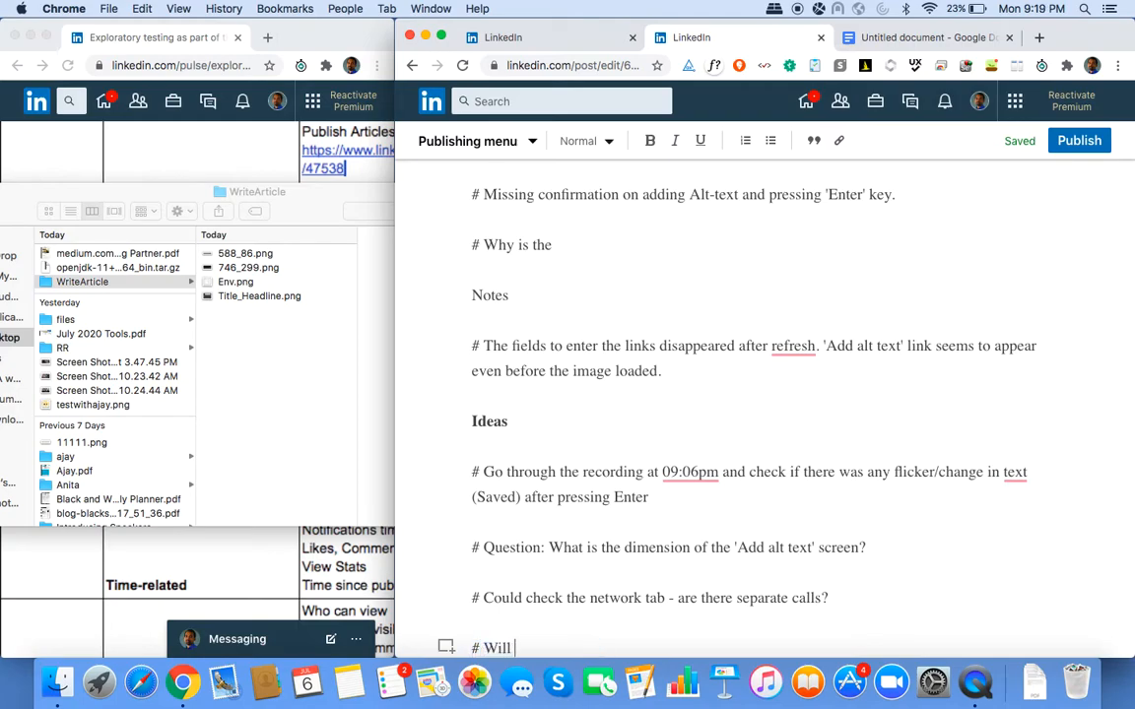
text('Esc' close few popups )
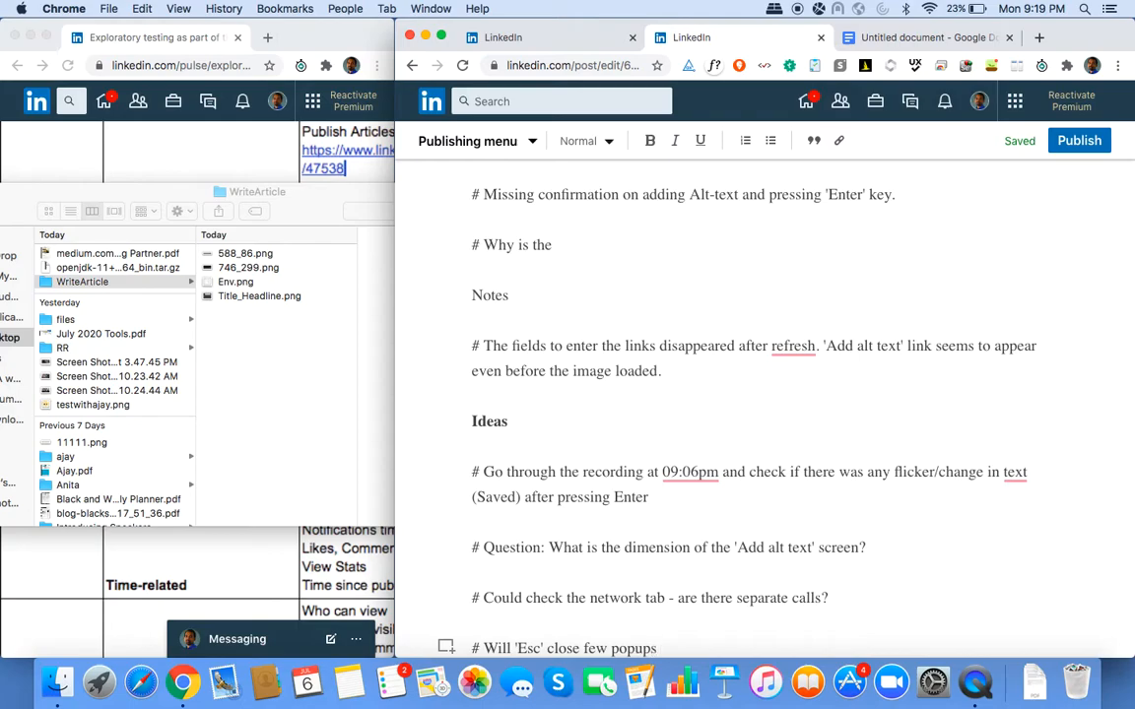
text(and not others?)
scroll(818, 364, up, 3)
scroll(839, 356, up, 15)
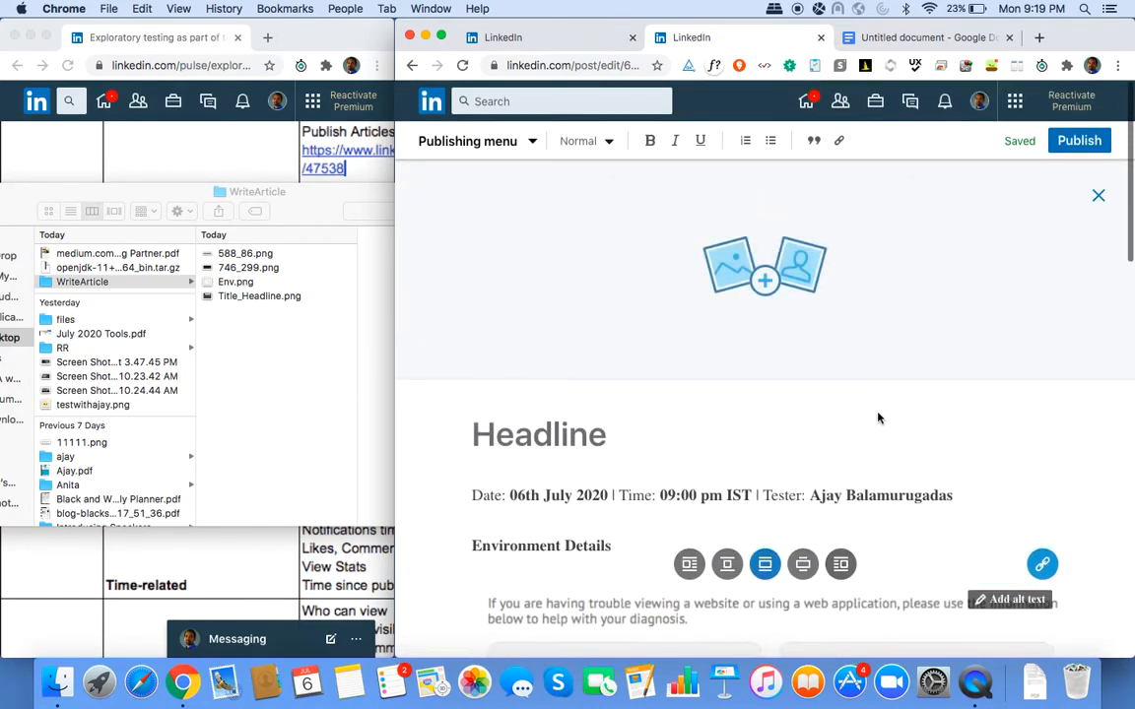
click(1042, 564)
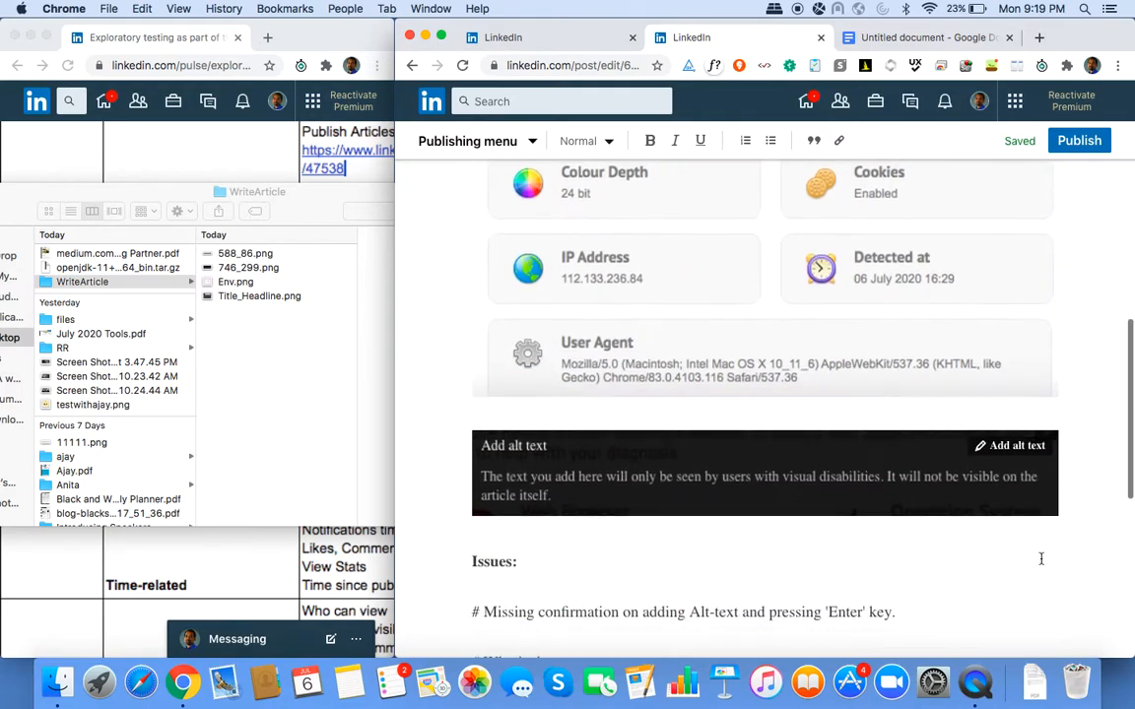
scroll(1043, 565, up, 5)
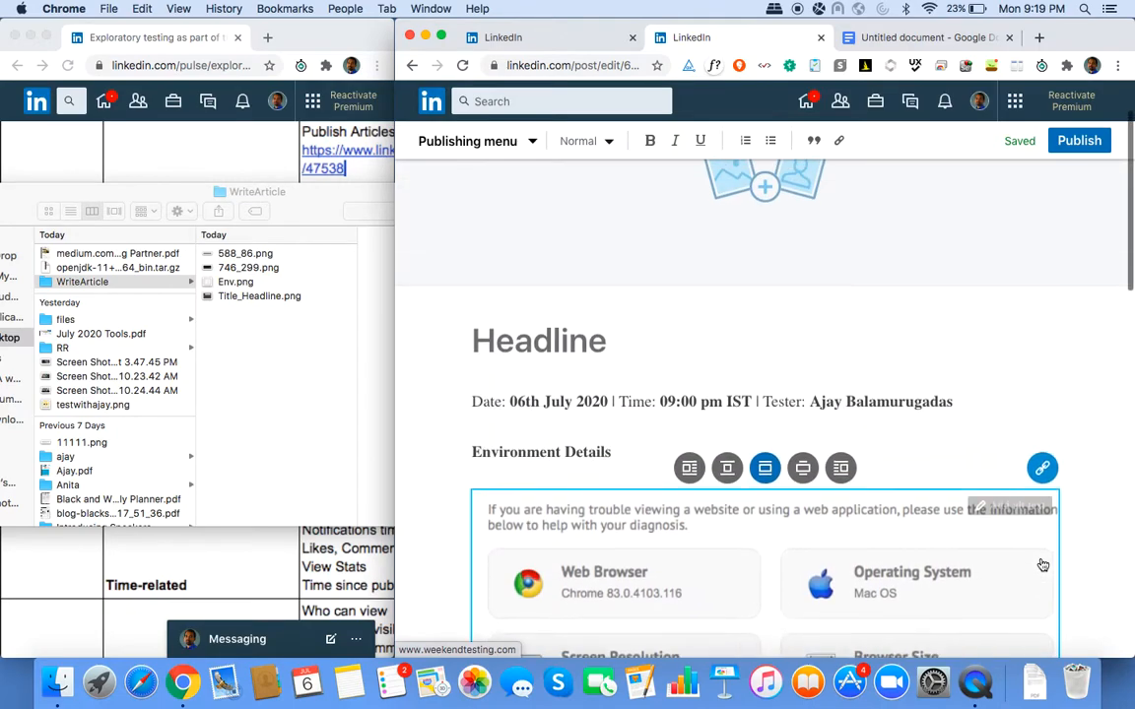
scroll(1042, 565, up, 1)
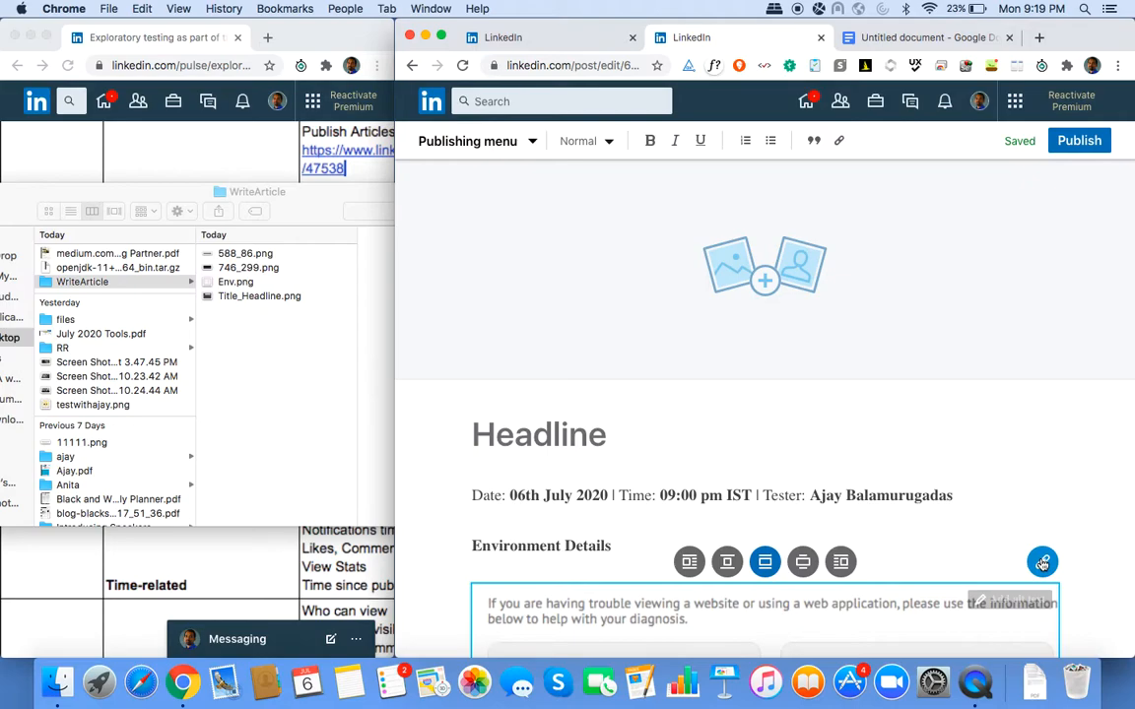
scroll(1042, 563, down, 1)
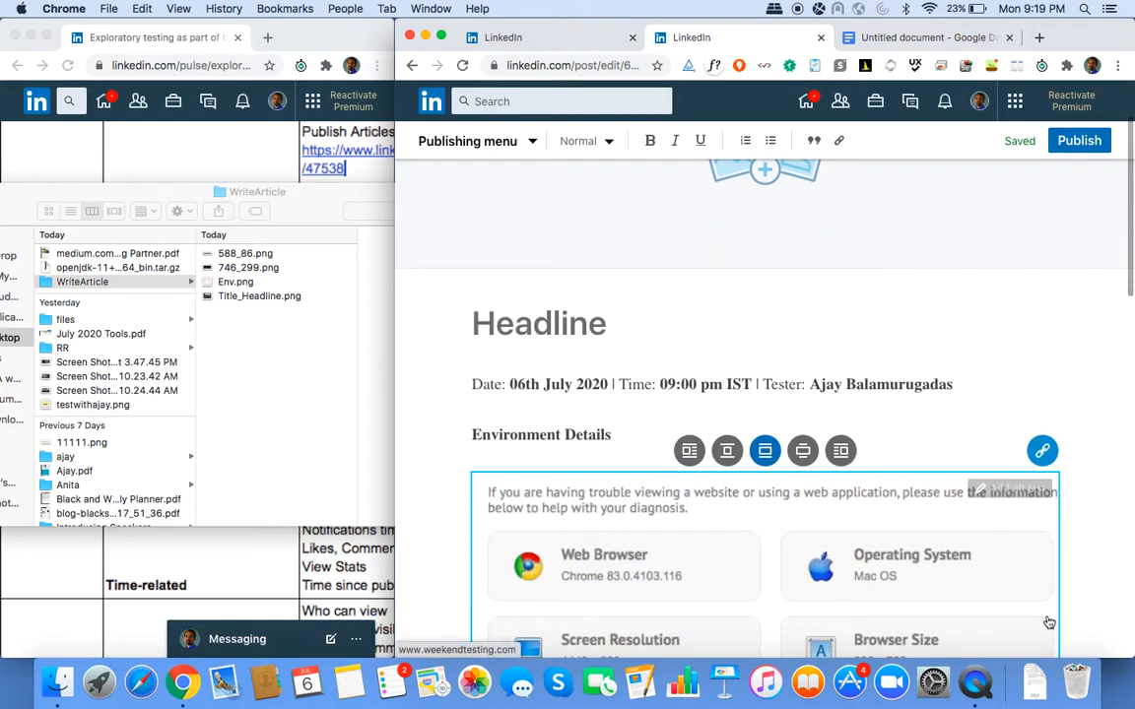
click(1044, 452)
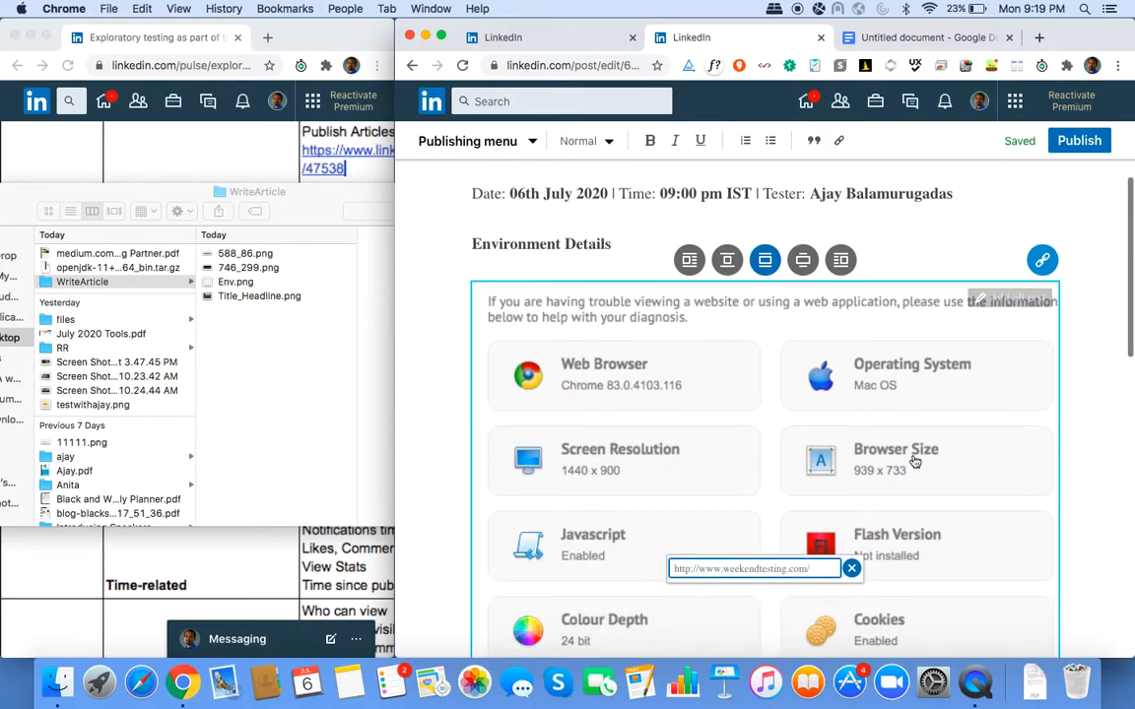
scroll(947, 461, down, 5)
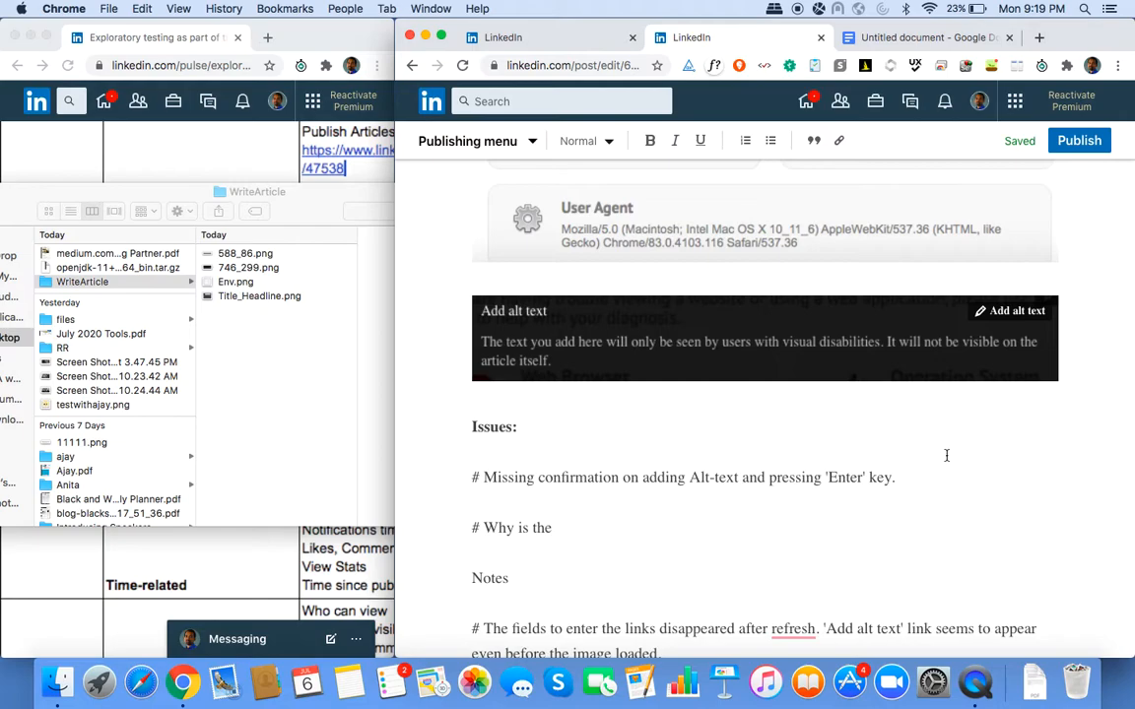
scroll(946, 455, up, 6)
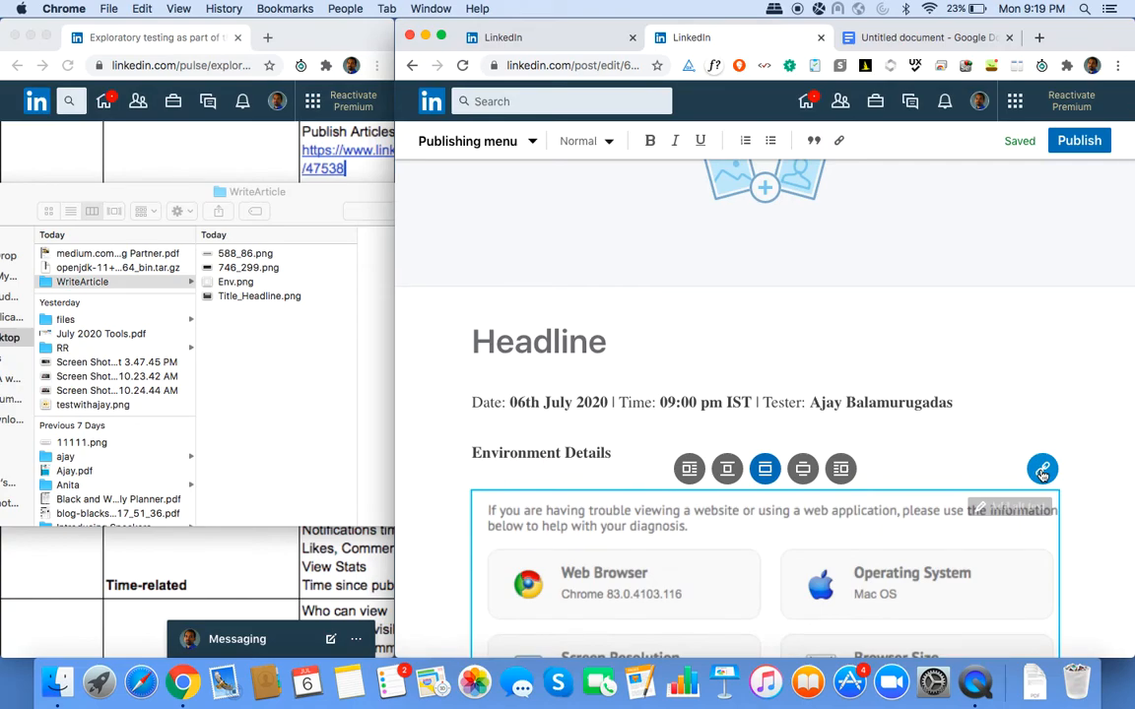
click(1043, 471)
scroll(1042, 473, down, 4)
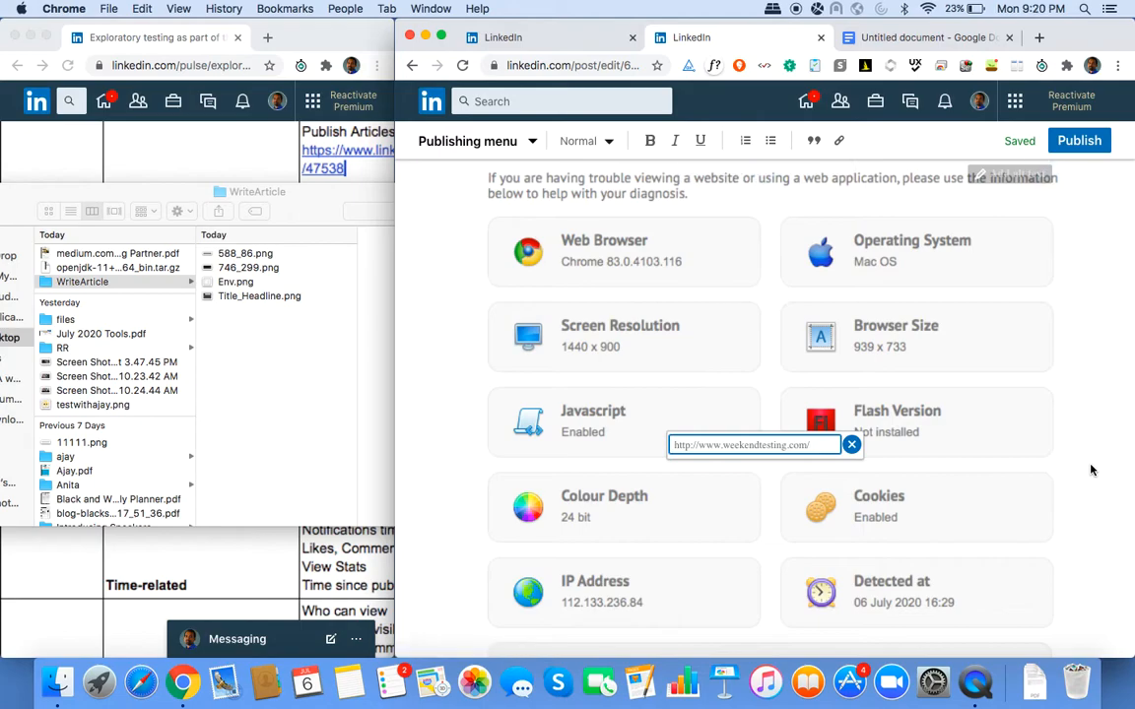
scroll(1091, 471, down, 5)
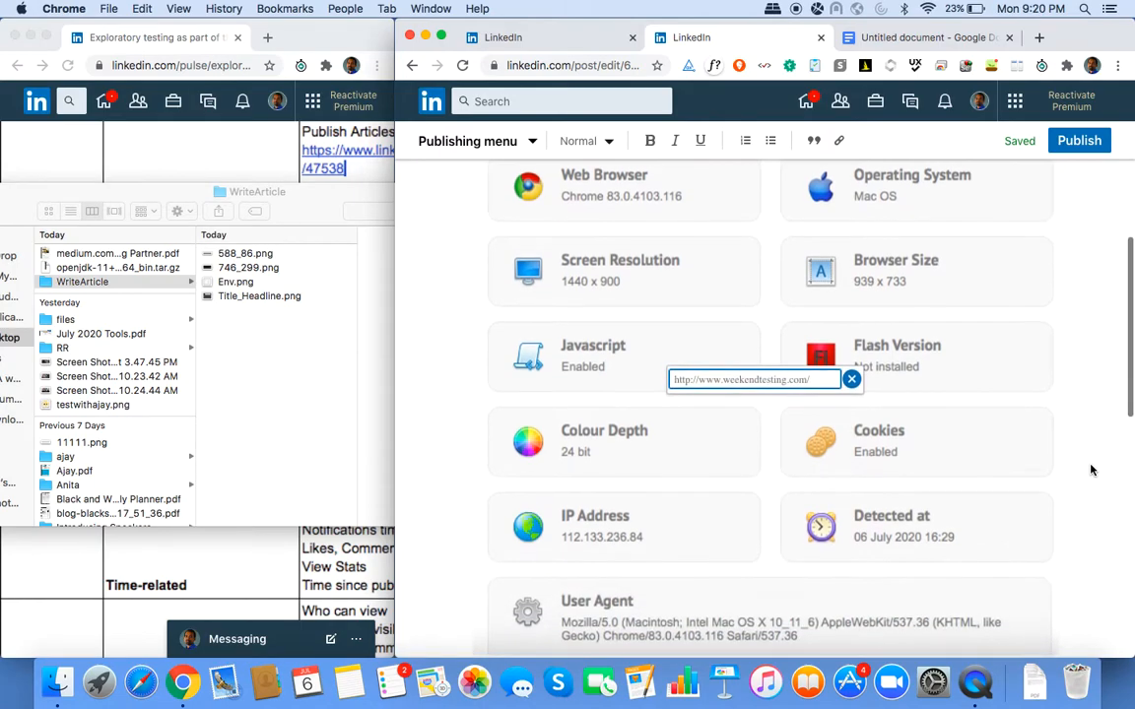
scroll(1092, 470, down, 2)
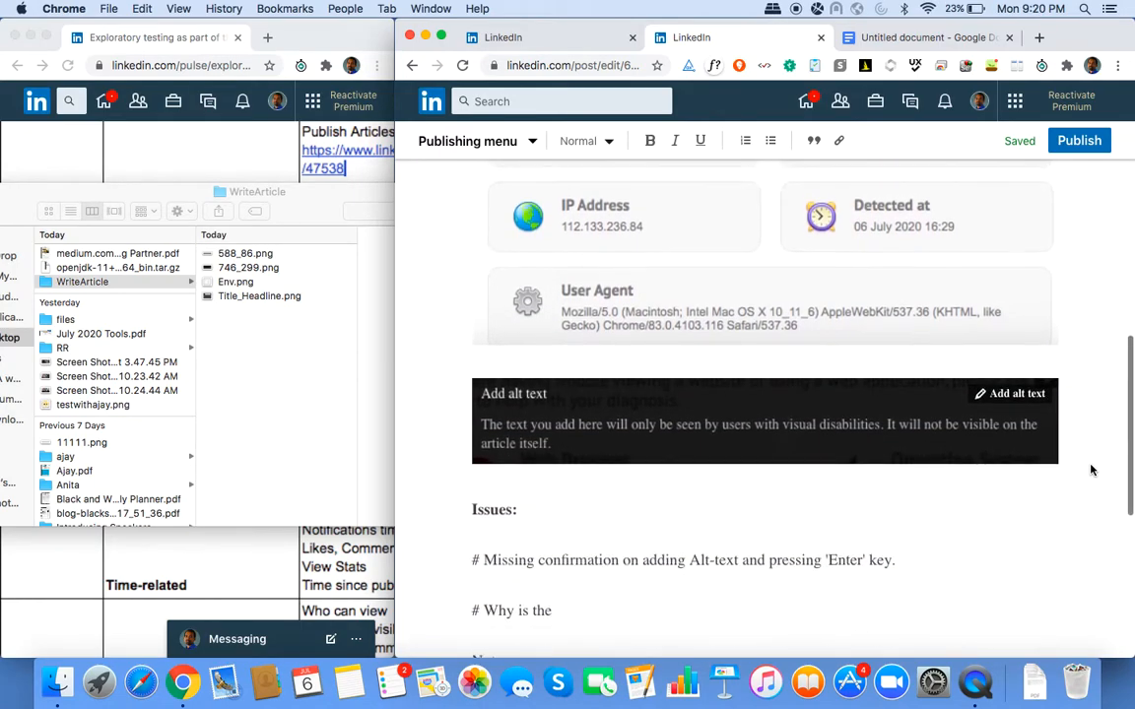
scroll(1092, 471, down, 3)
scroll(1091, 471, down, 3)
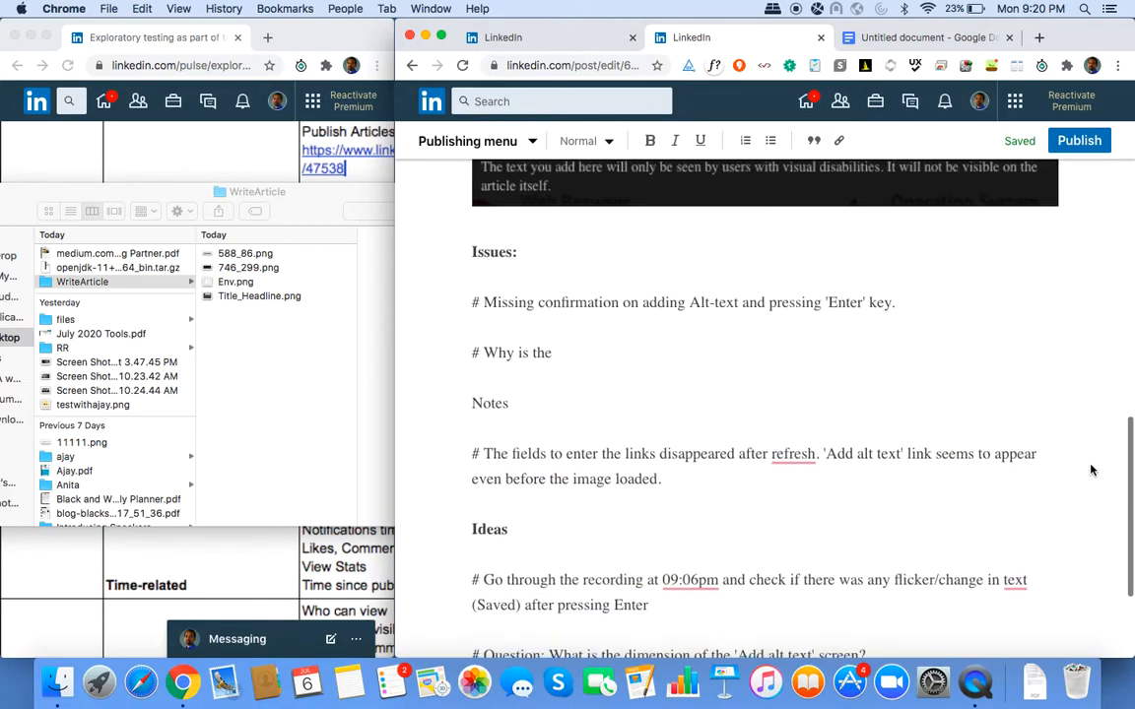
Finish the issue with '- lost idea between 9.10 and 9.20 pm' and add '# No autoscroll on clicking on 'Add alt text' link'.
click(580, 294)
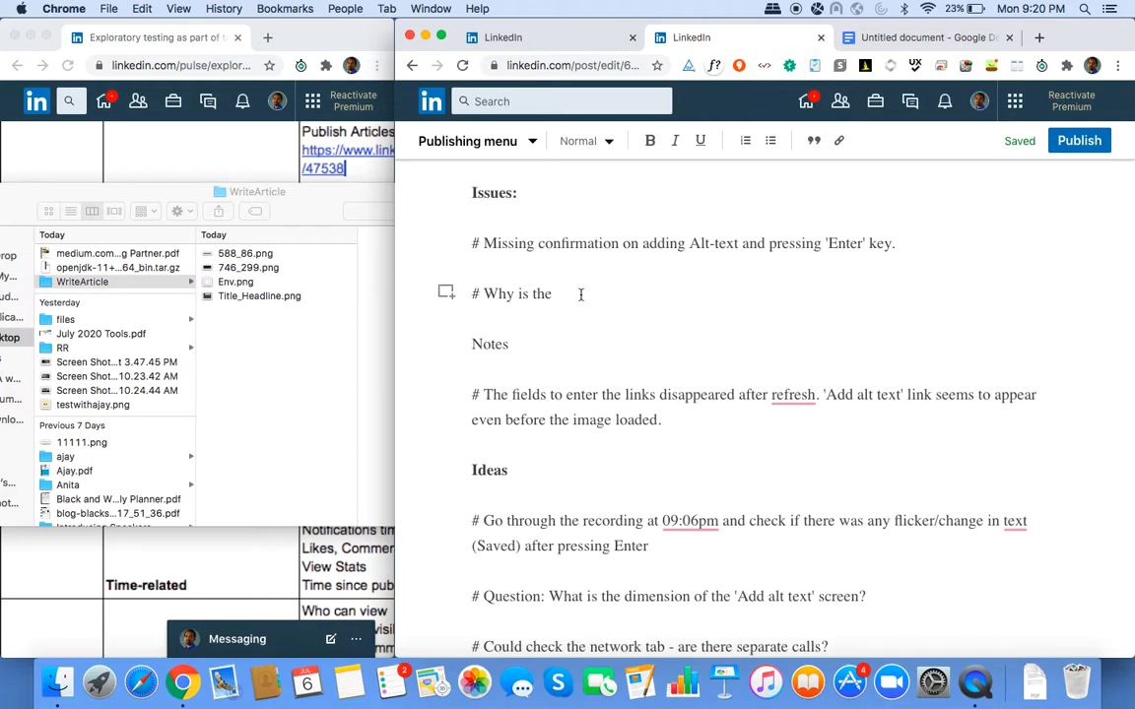
text(- lost idea between 9.10 and 9.20)
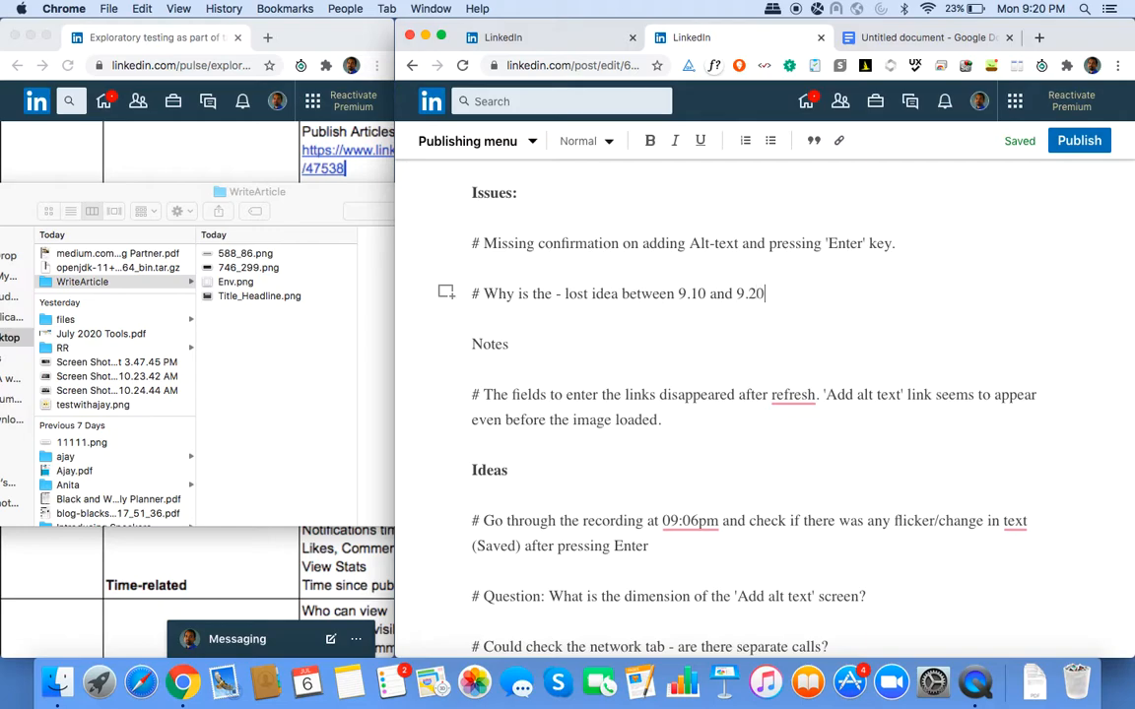
text( pm)
scroll(589, 424, down, 3)
scroll(587, 415, up, 5)
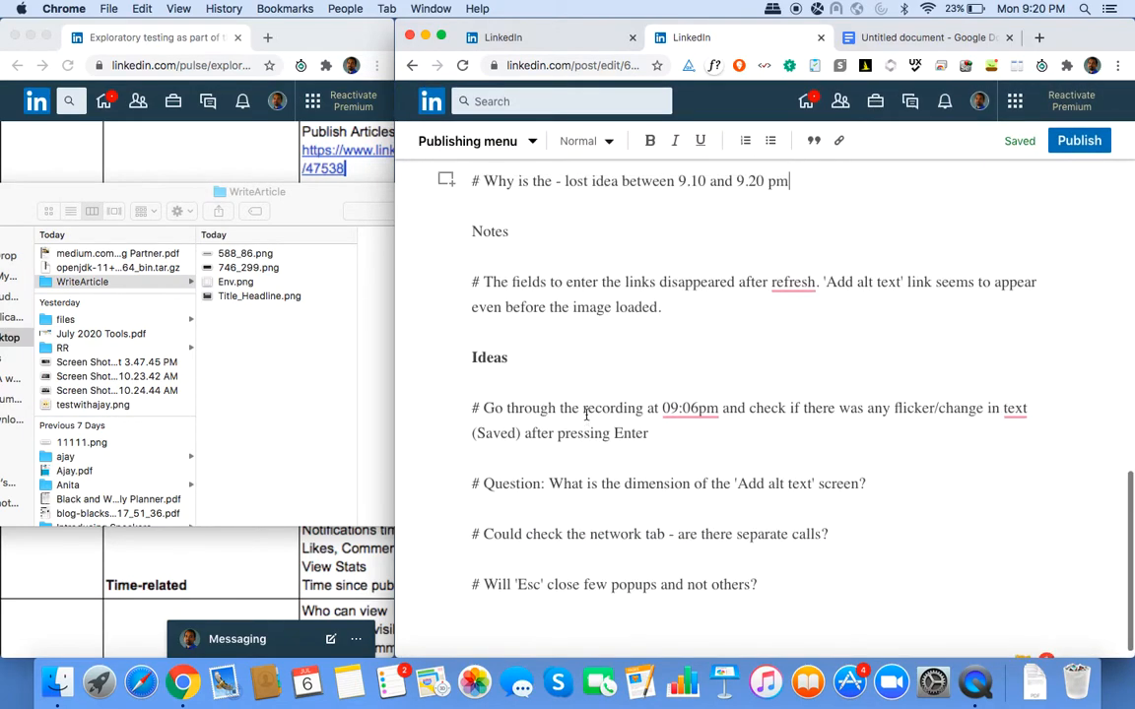
scroll(587, 415, down, 3)
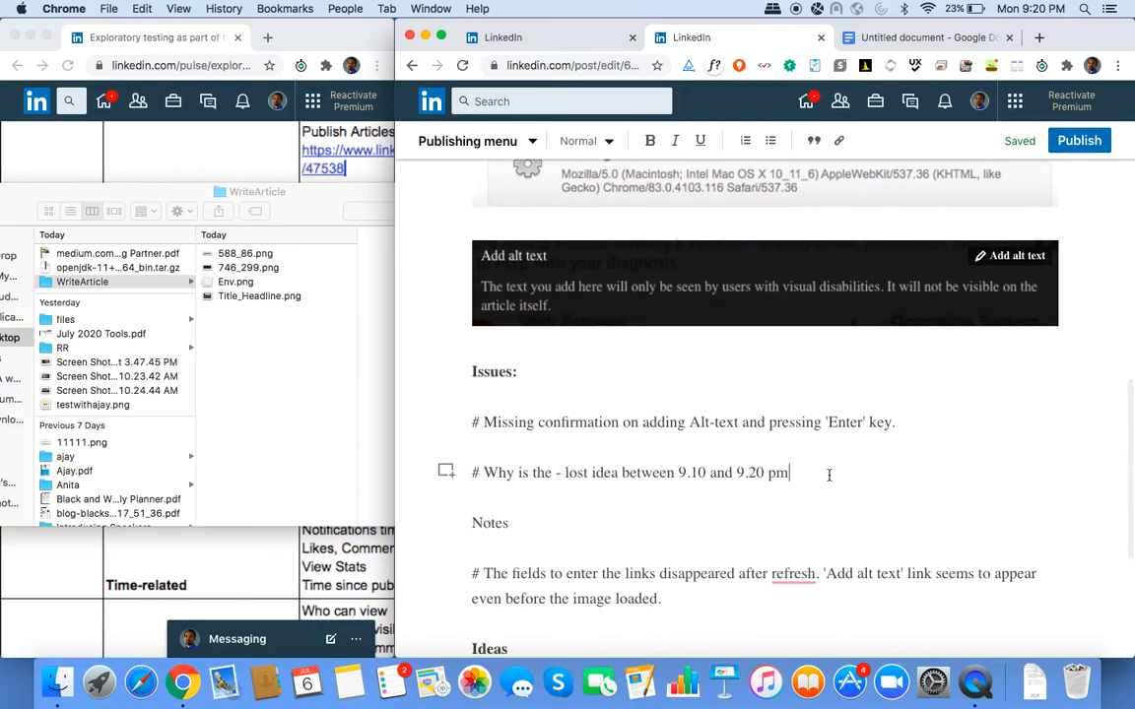
key(Return)
text(# )
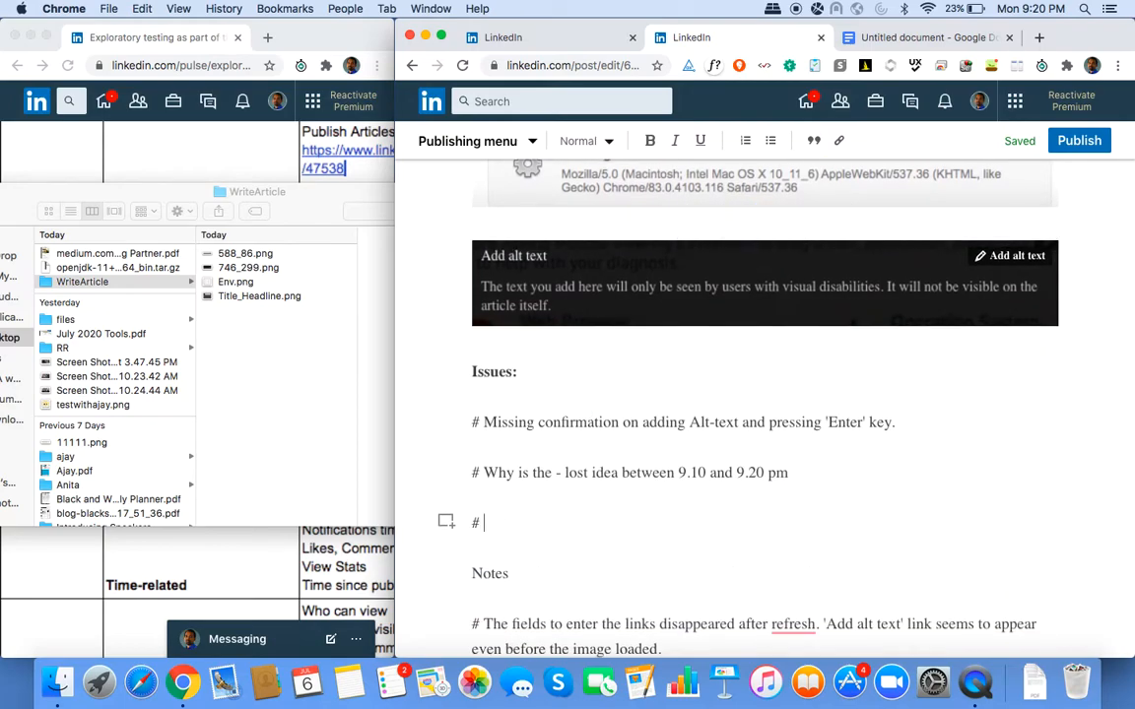
text(No autoscroll on clicking on )
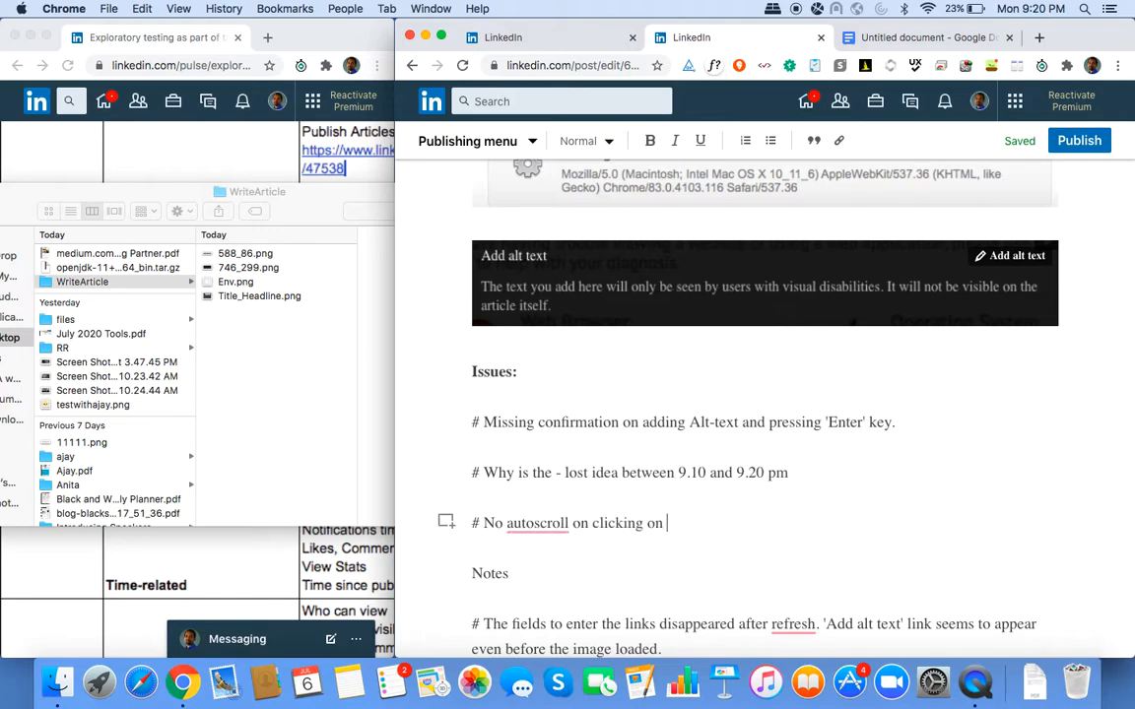
text('Add alt text' link.)
Accept Grammarly's fixes for 'a refresh', '09:06 pm' and 'the text'.
click(538, 523)
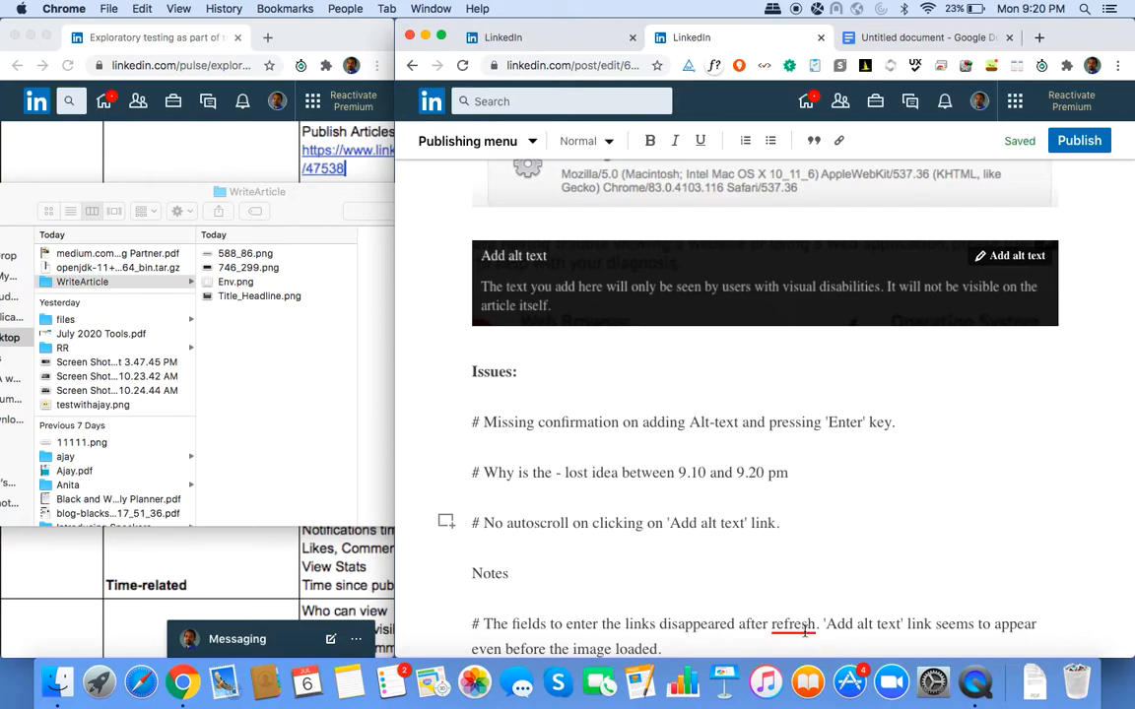
mouse_move(798, 624)
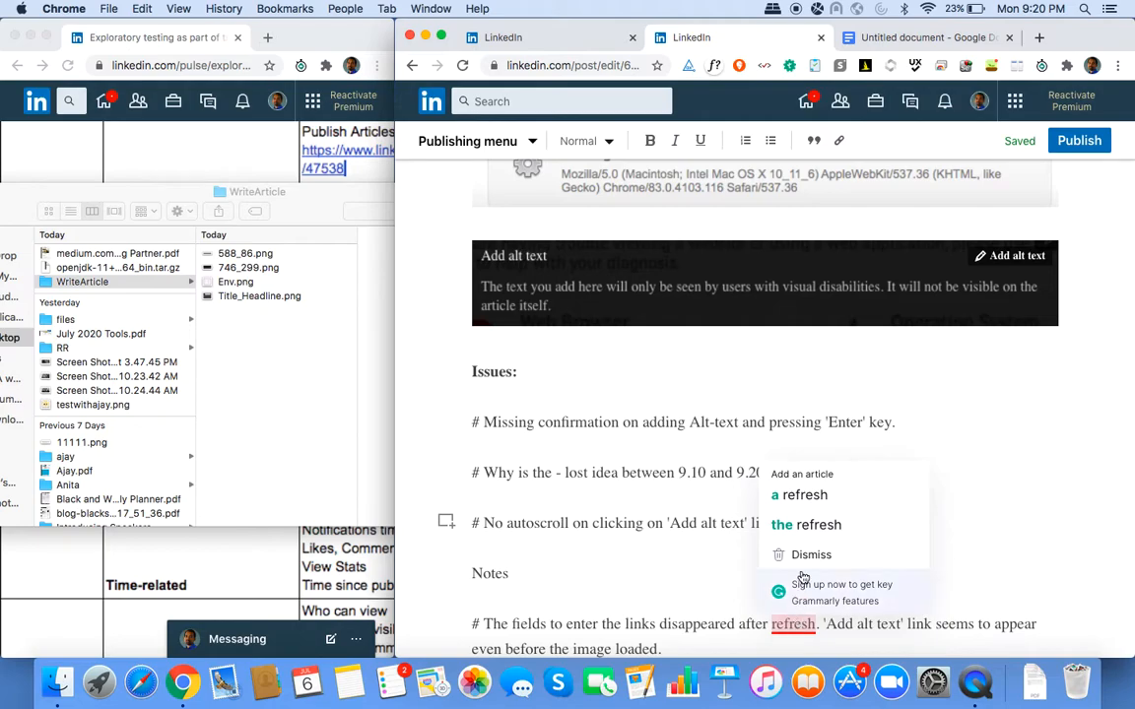
click(812, 490)
scroll(811, 491, down, 5)
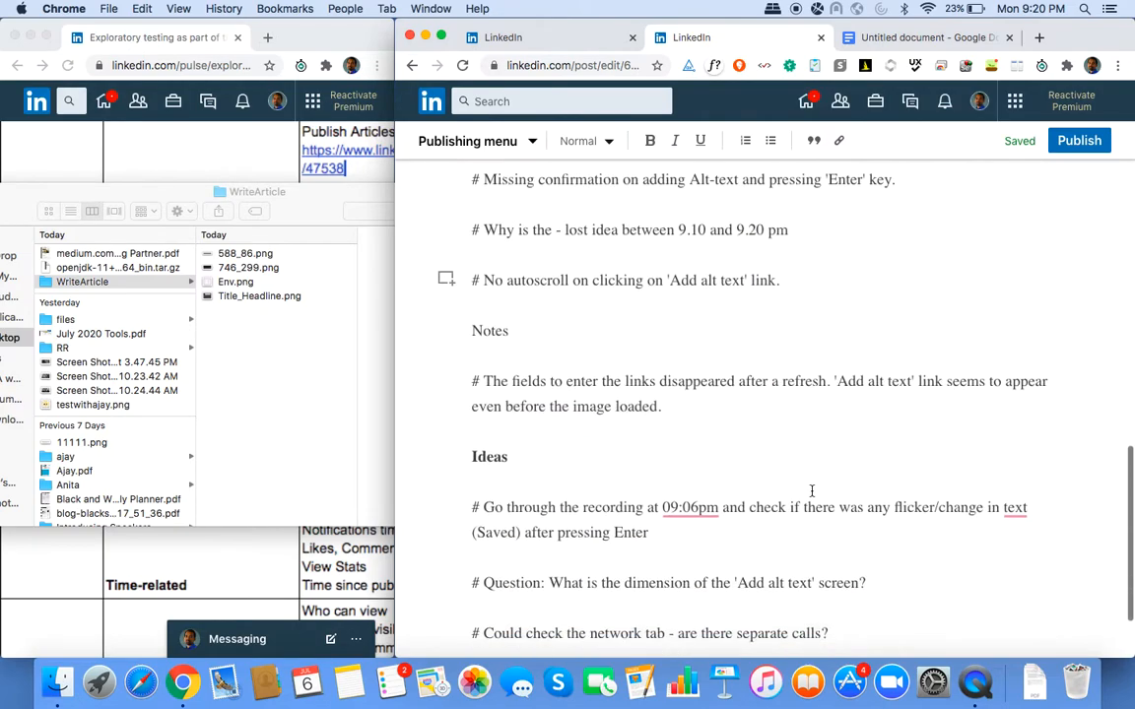
mouse_move(695, 392)
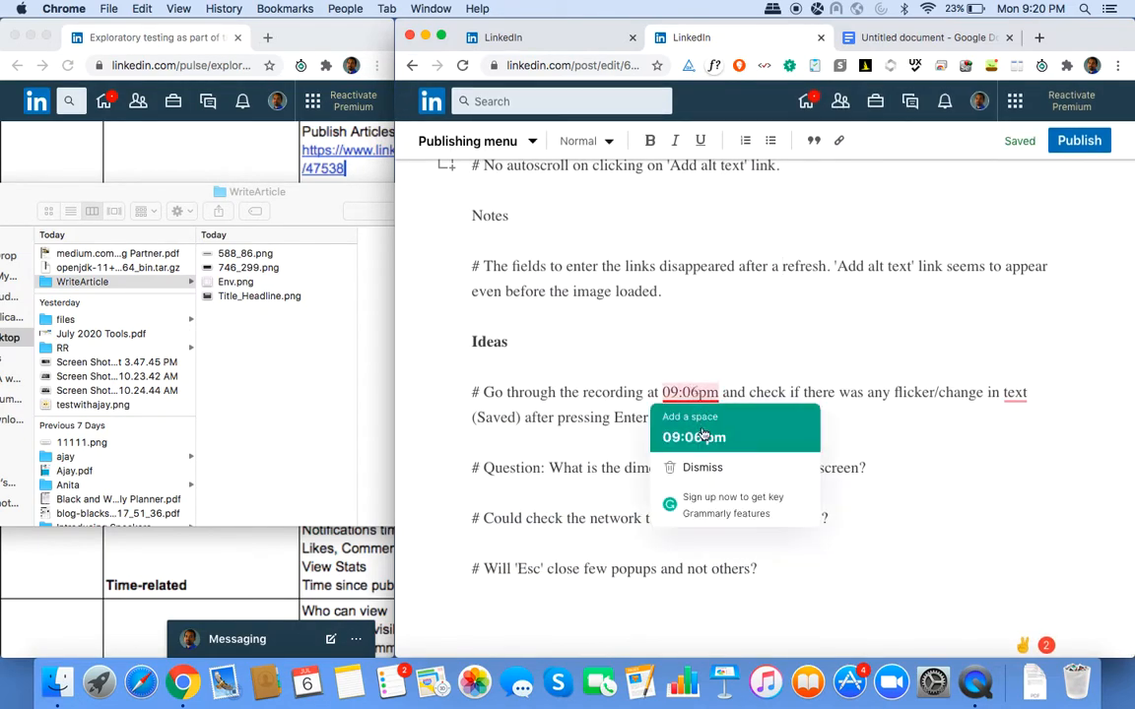
click(693, 437)
mouse_move(1018, 392)
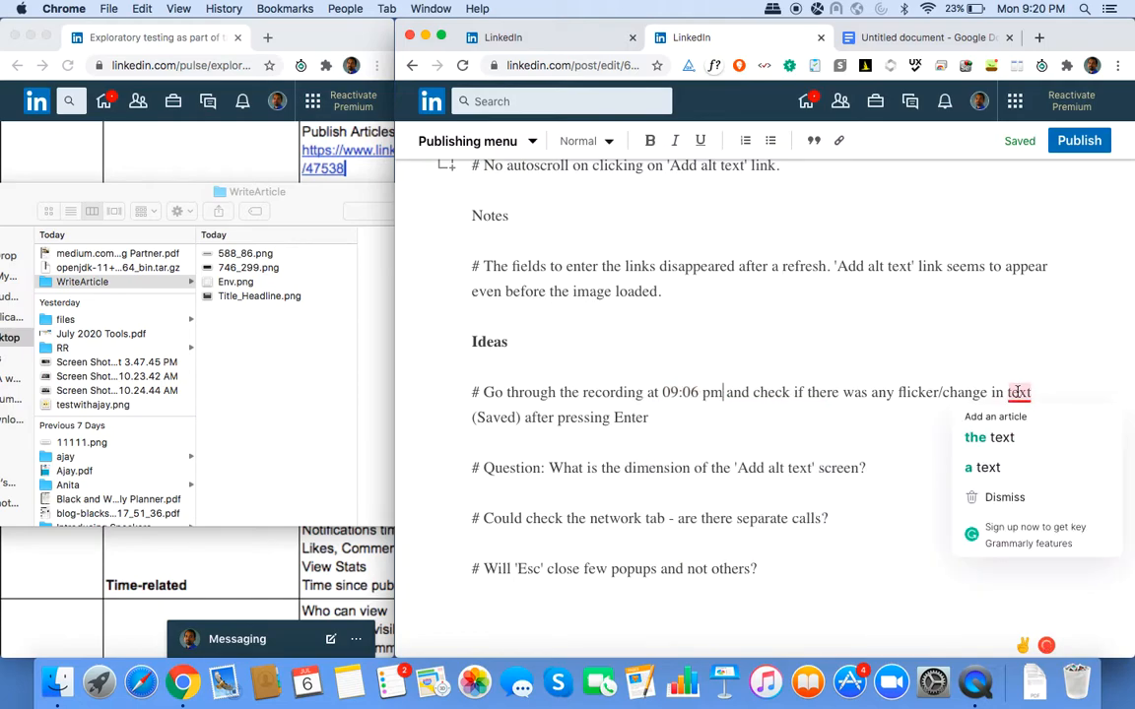
click(989, 438)
Add the issue "# Inconsistent terminology for 'Headline' and 'Title'" followed by two blank lines.
scroll(777, 467, up, 15)
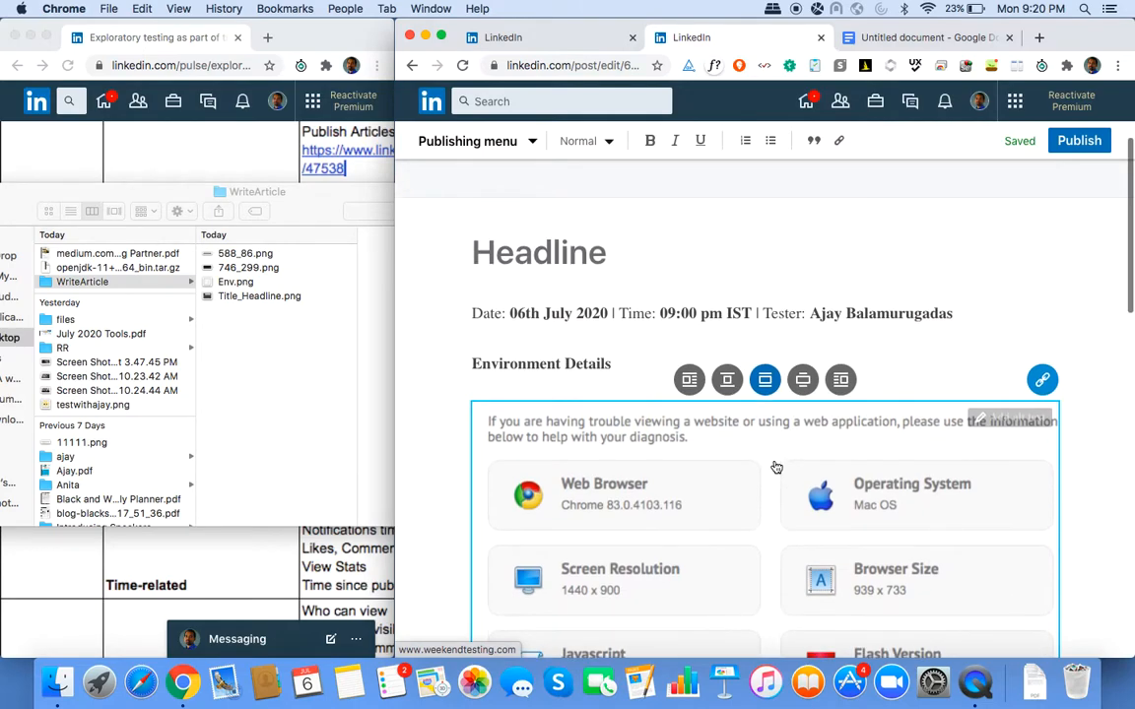
scroll(777, 467, up, 5)
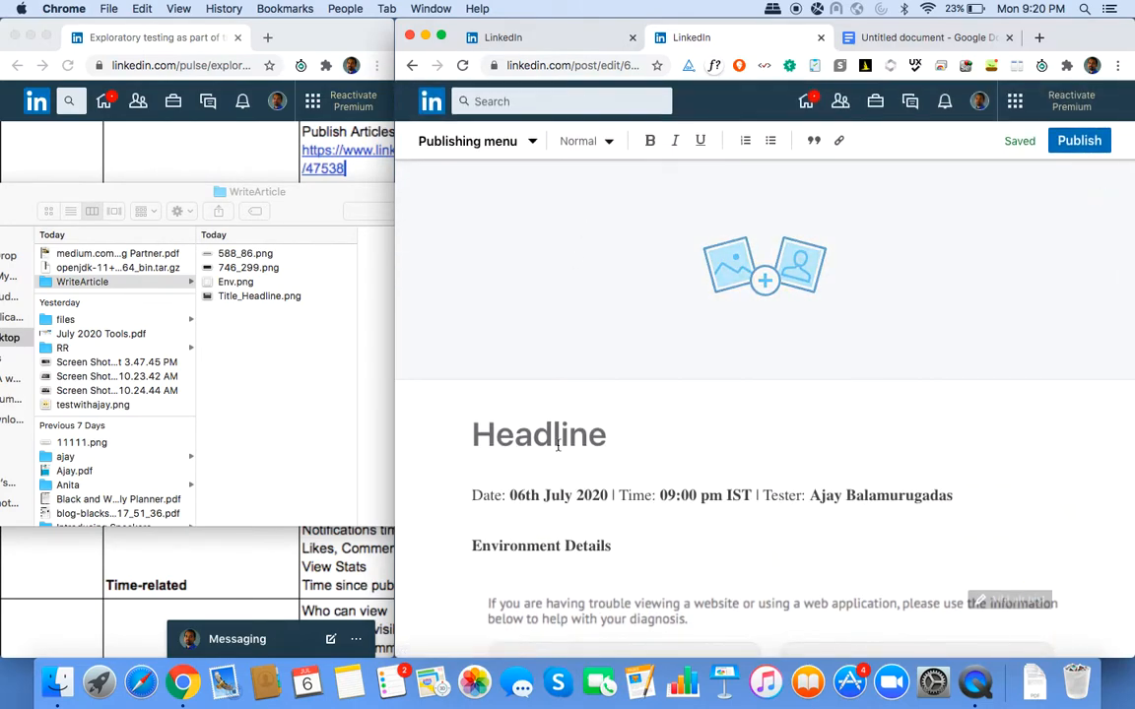
scroll(539, 435, down, 20)
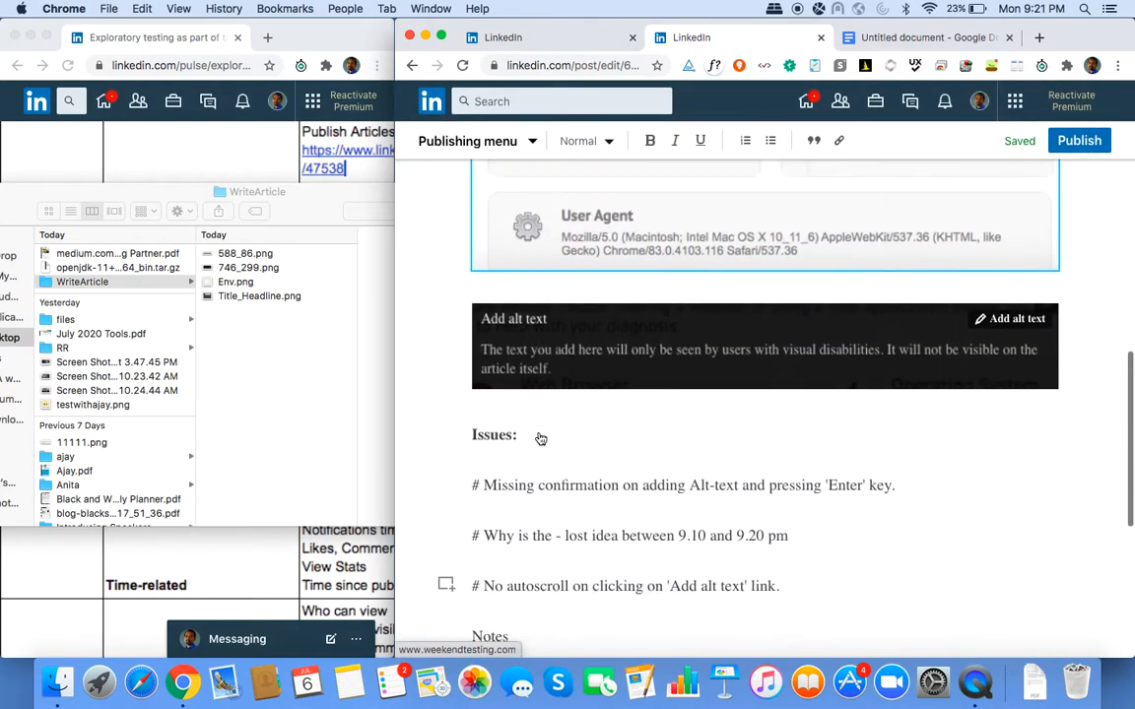
scroll(539, 431, down, 2)
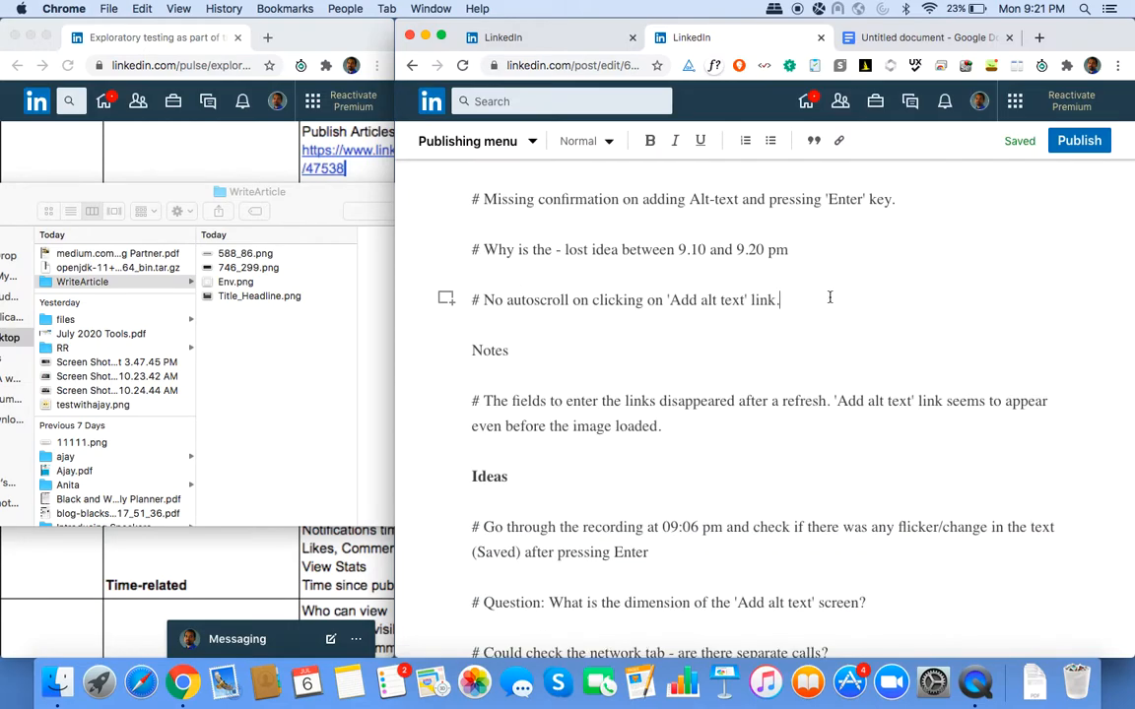
key(Return)
text(# )
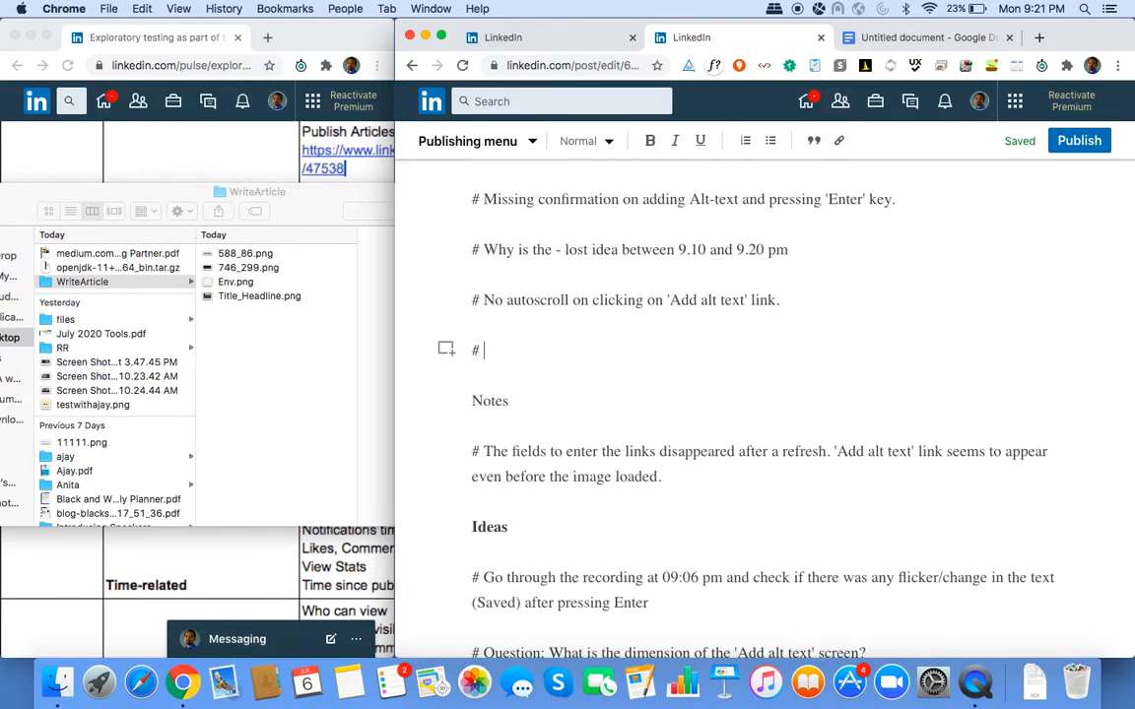
text(Inconsistent termi)
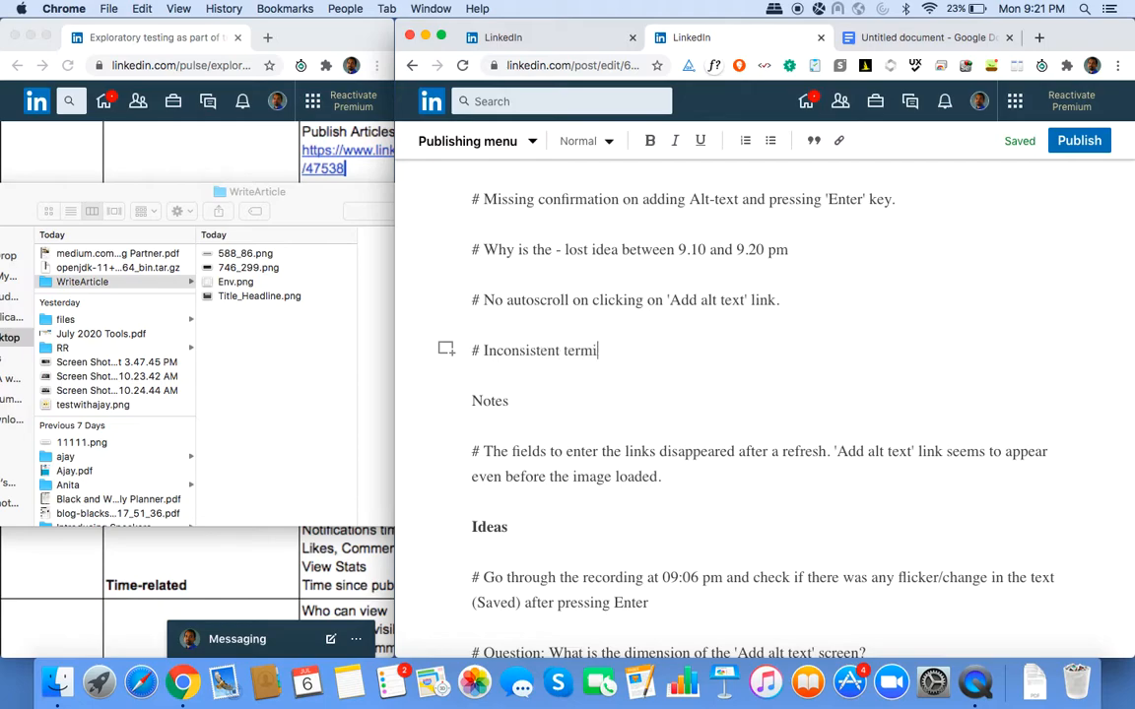
text(nology for 'He)
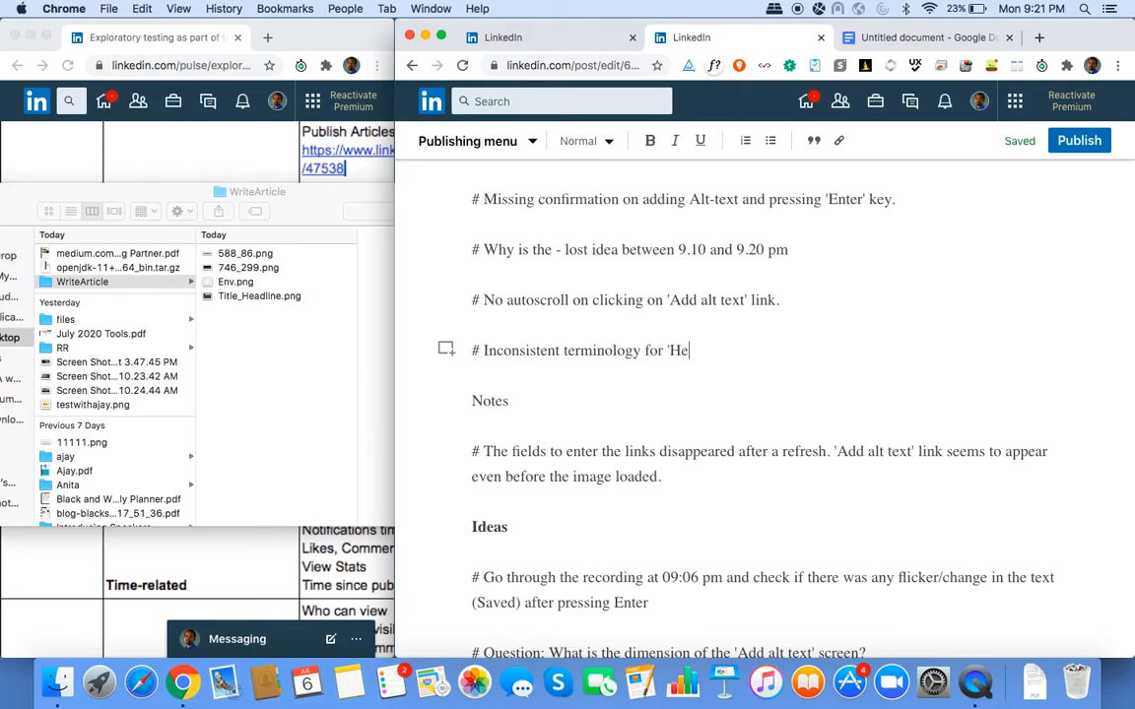
text(adline' and 'Ti8)
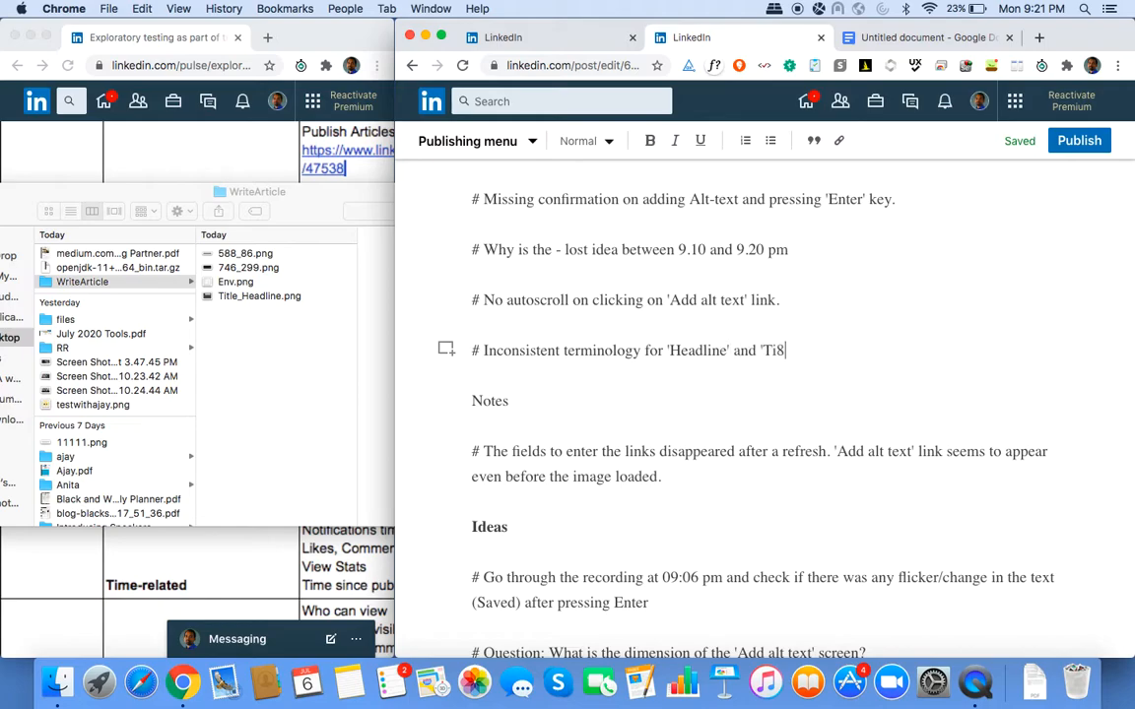
text(le')
key(Return)
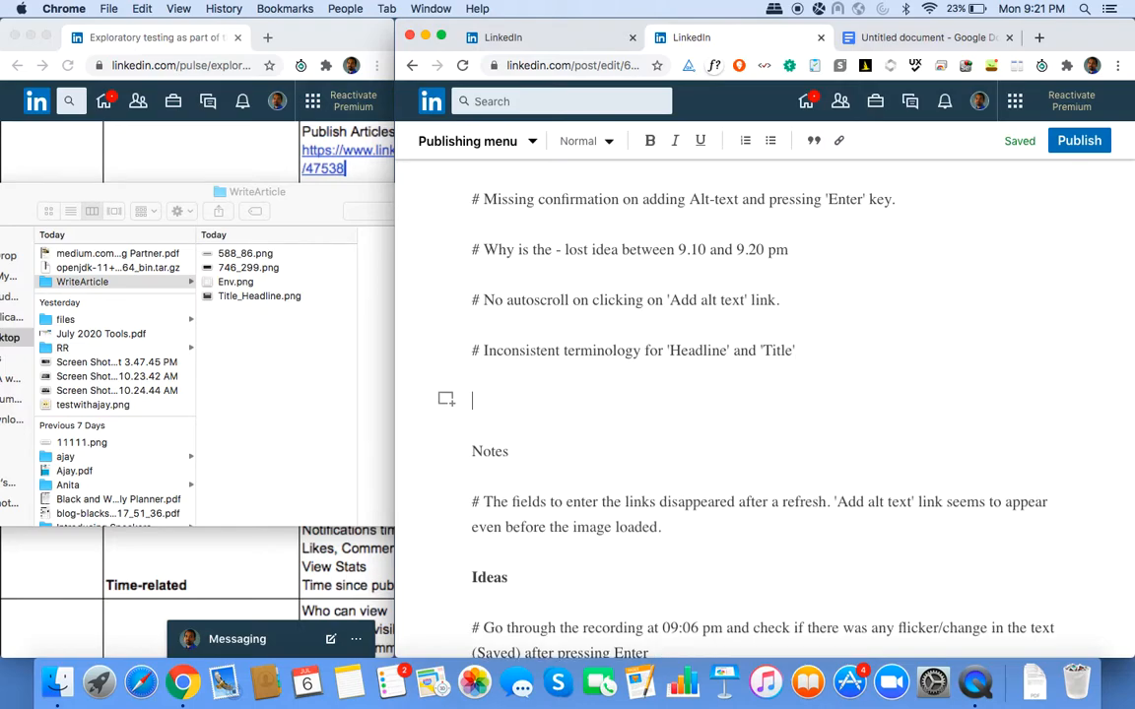
key(Return)
click(445, 405)
Try dropping Title_Headline.png into the article, cancel the upload box, and add a blank line.
click(273, 299)
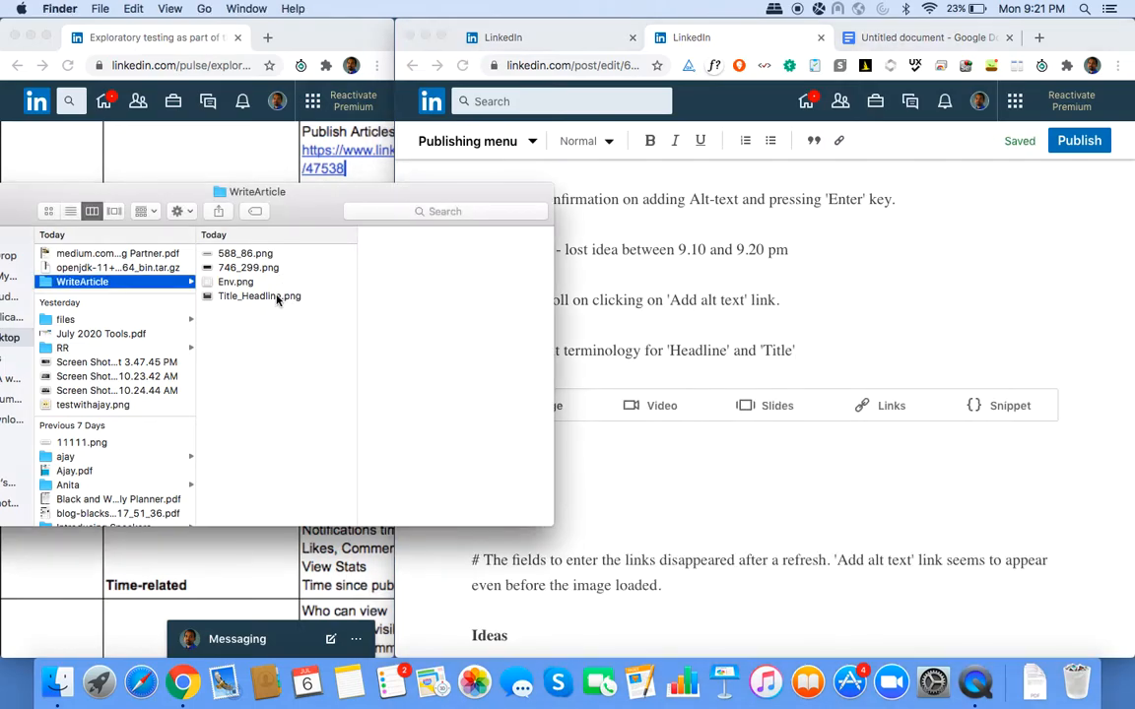
drag(273, 300, 645, 451)
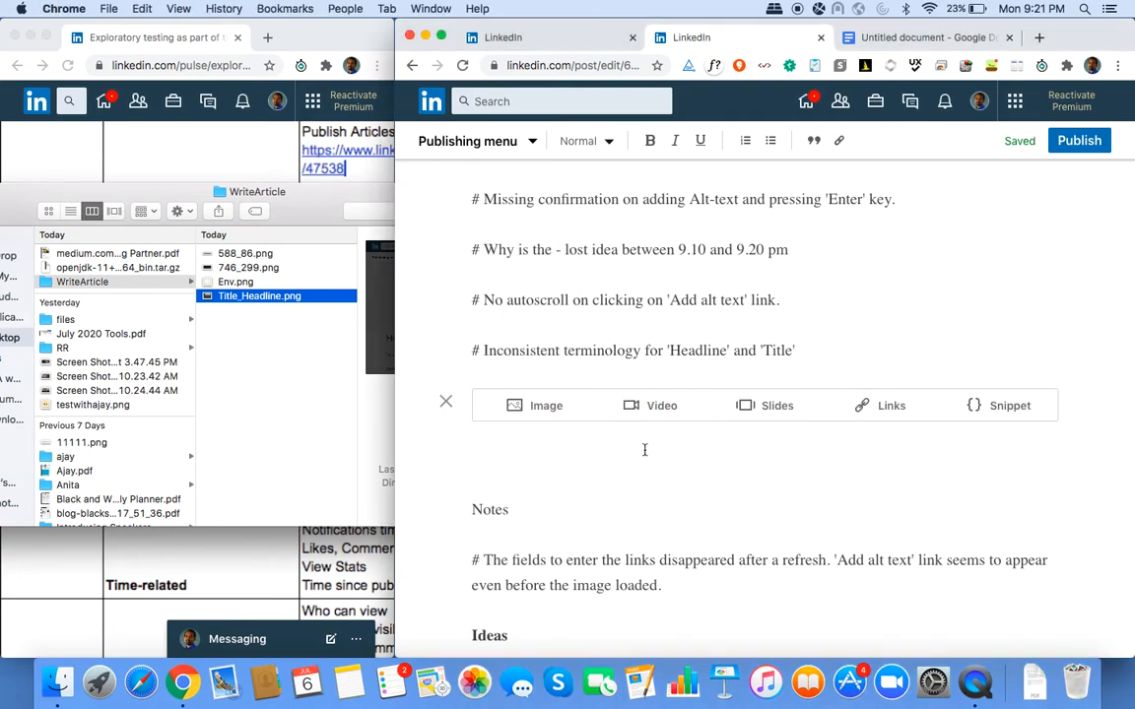
click(532, 407)
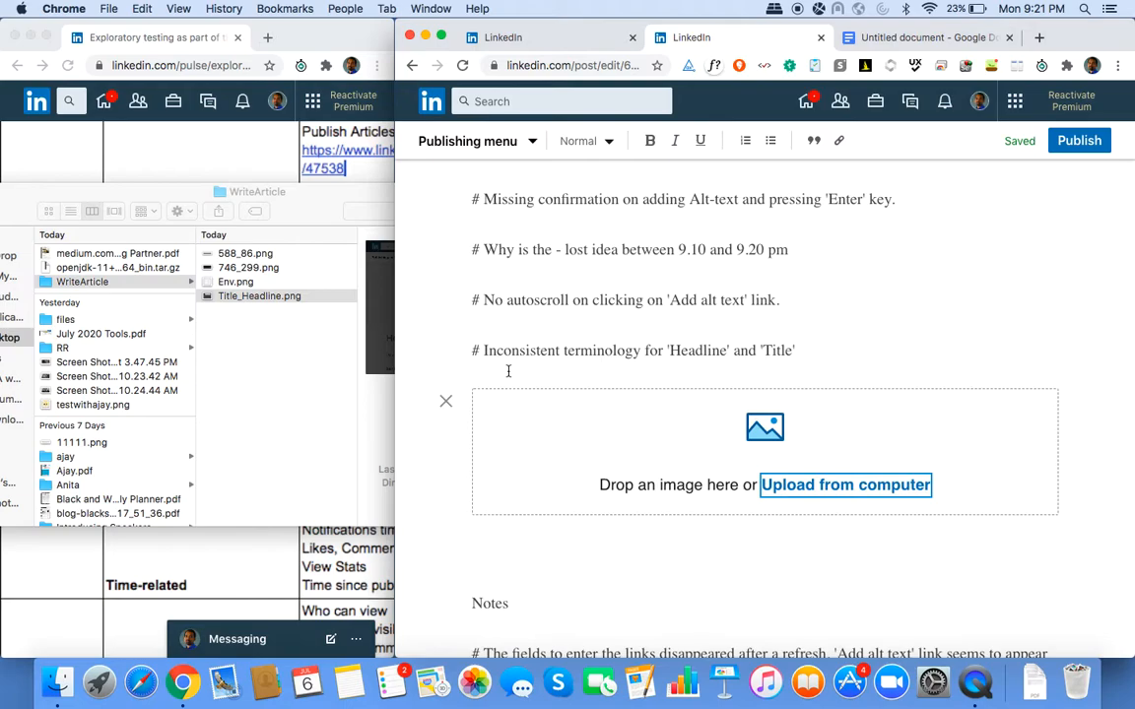
click(821, 346)
key(Return)
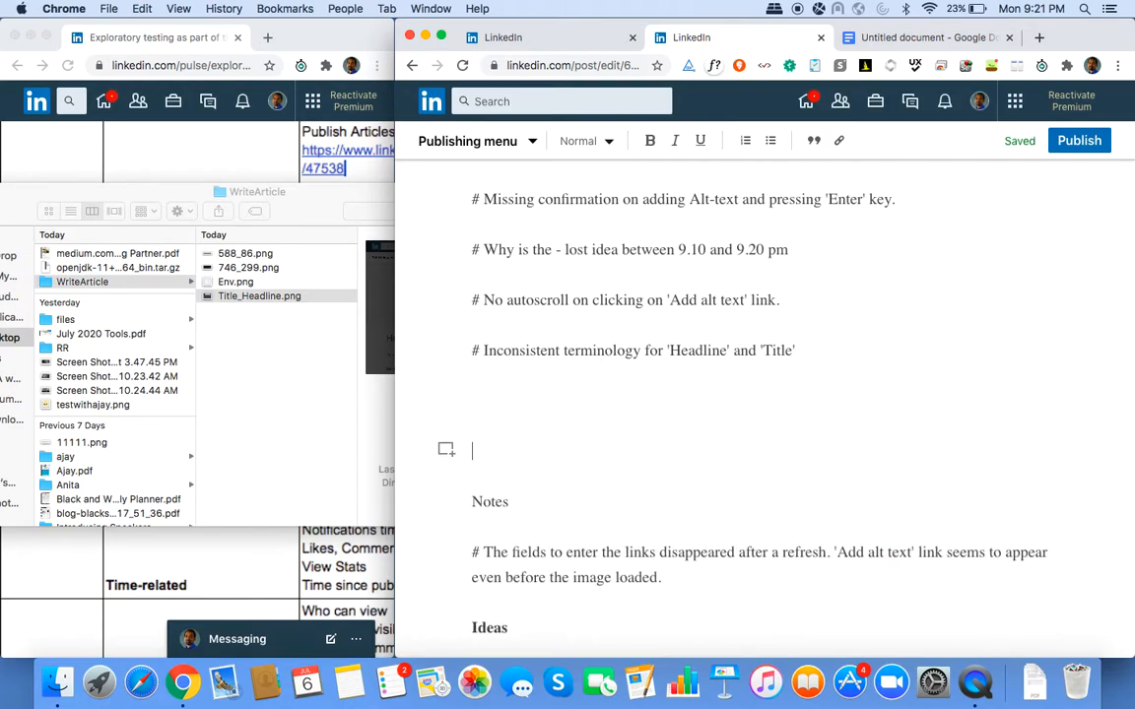
key(Up)
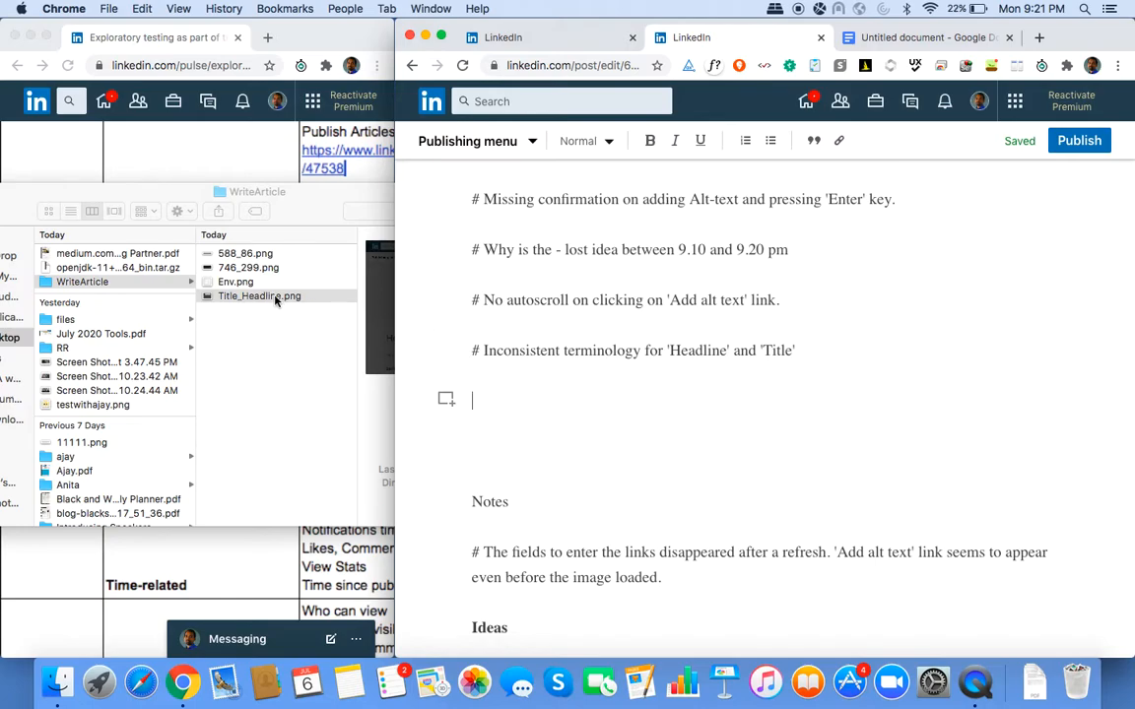
Insert Title_Headline.png as an image on the empty line below the terminology issue.
click(446, 398)
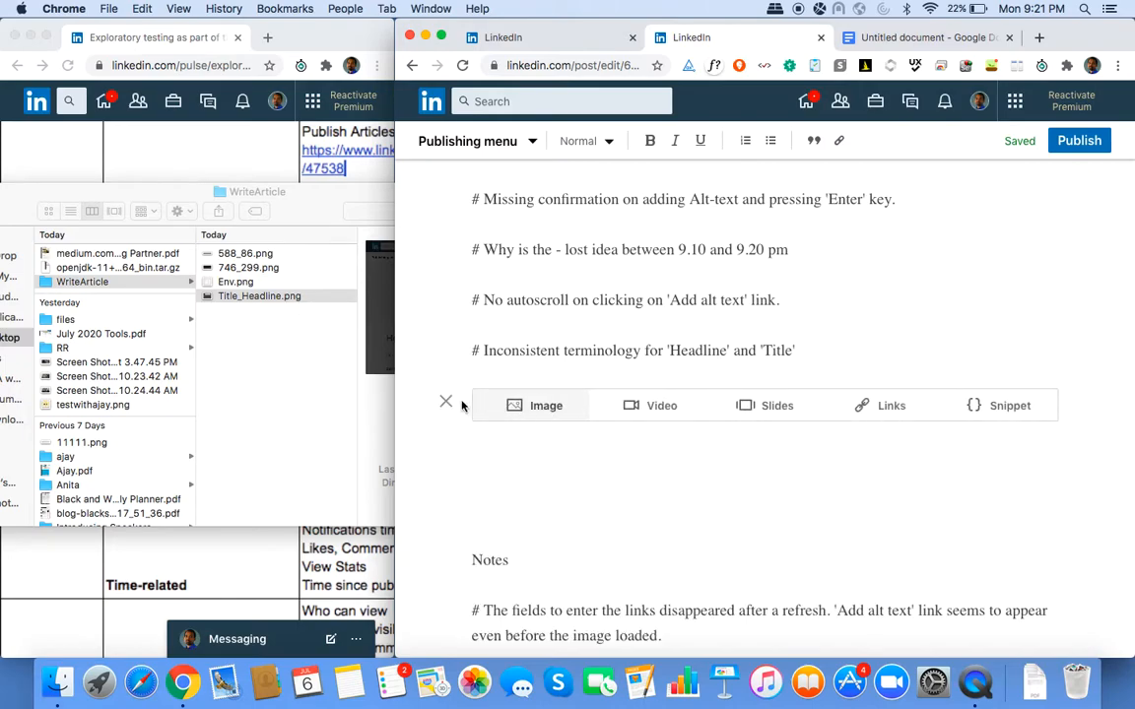
click(532, 405)
drag(230, 302, 620, 454)
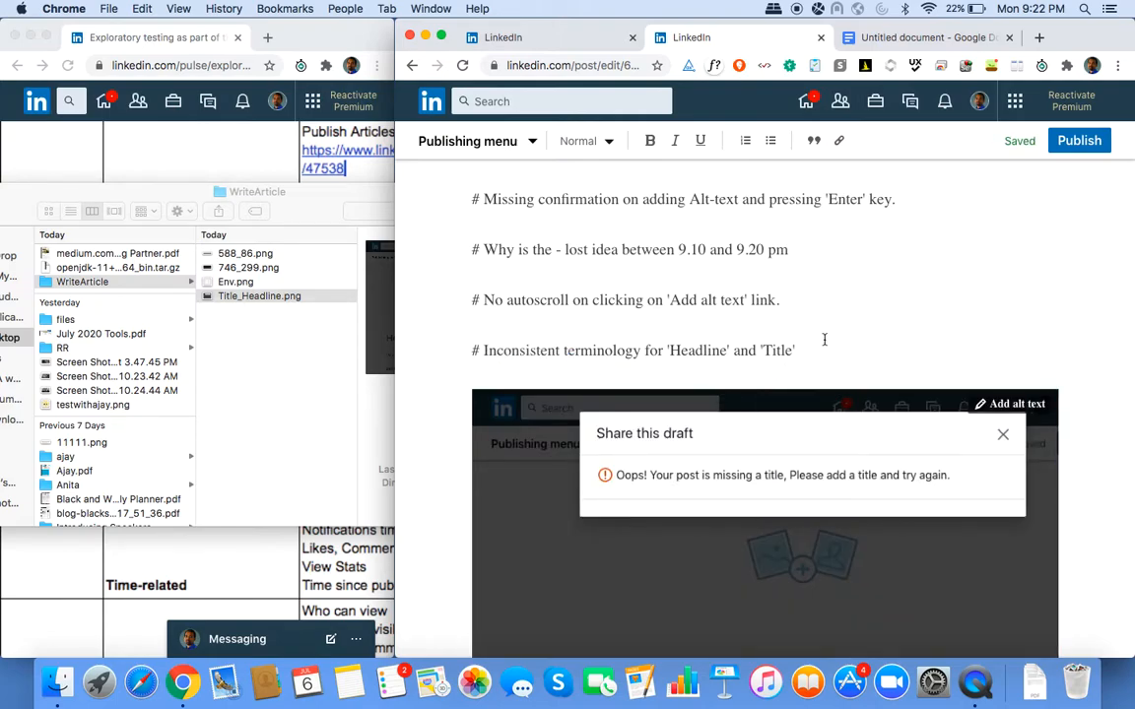
Open the Title_Headline capture from Jing History and draw boxes around 'Please add a title' and the Headline.
scroll(825, 340, down, 3)
scroll(825, 340, up, 1)
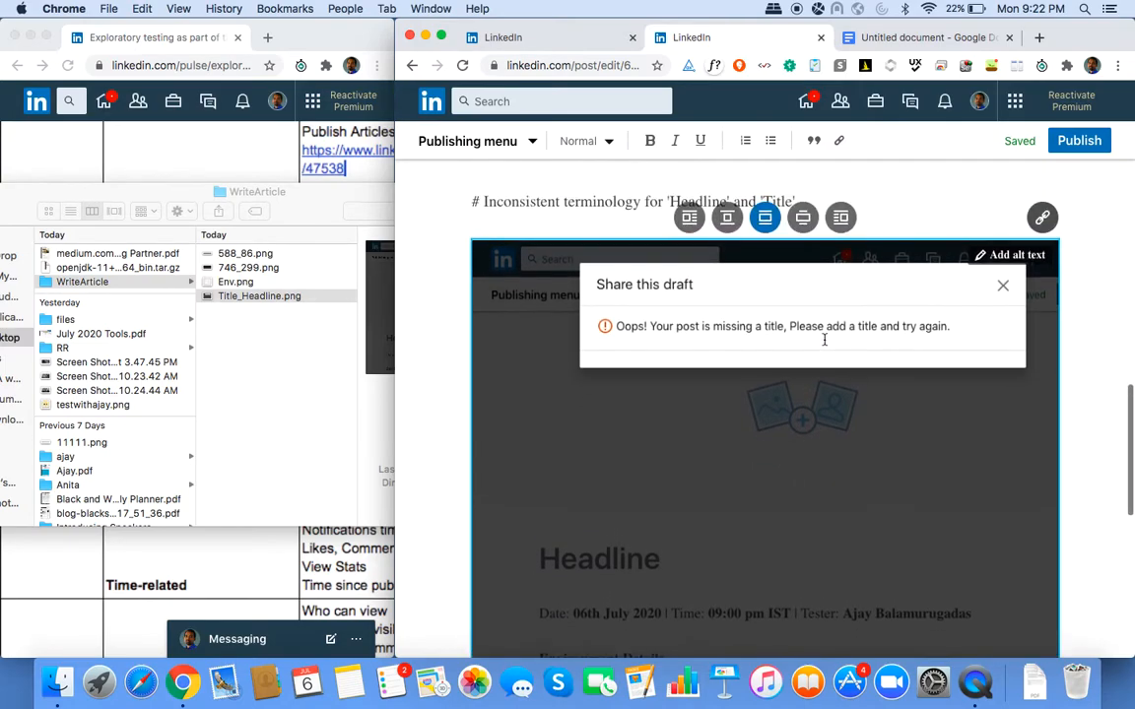
scroll(825, 340, down, 2)
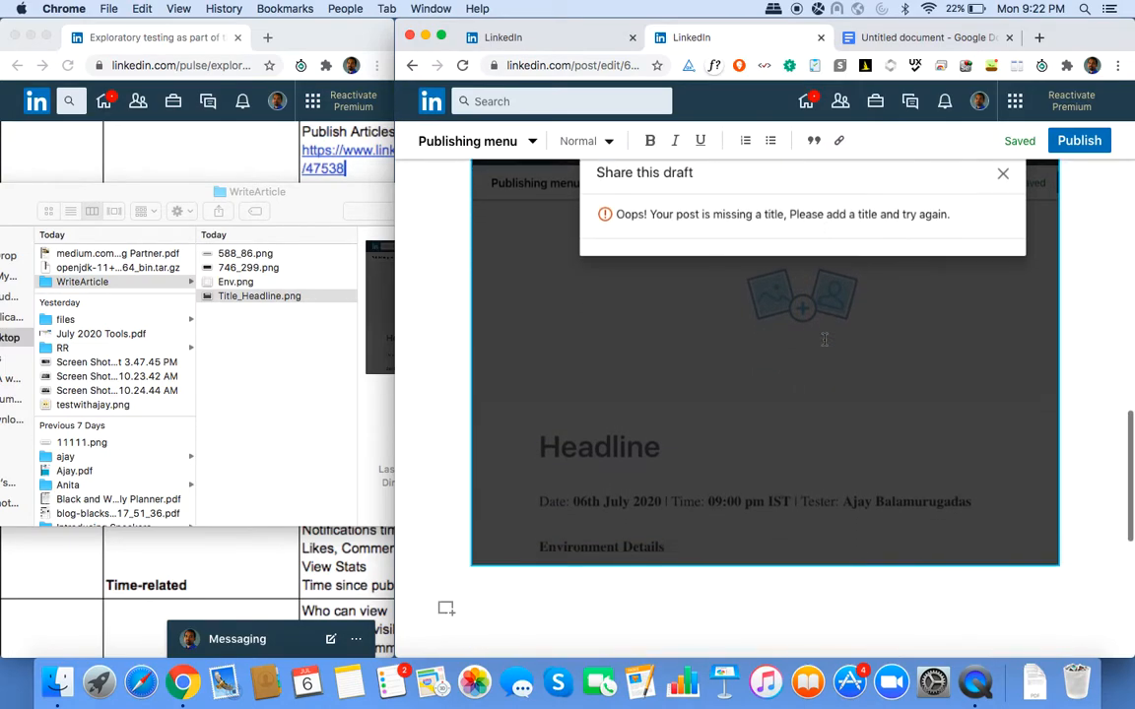
scroll(825, 340, up, 1)
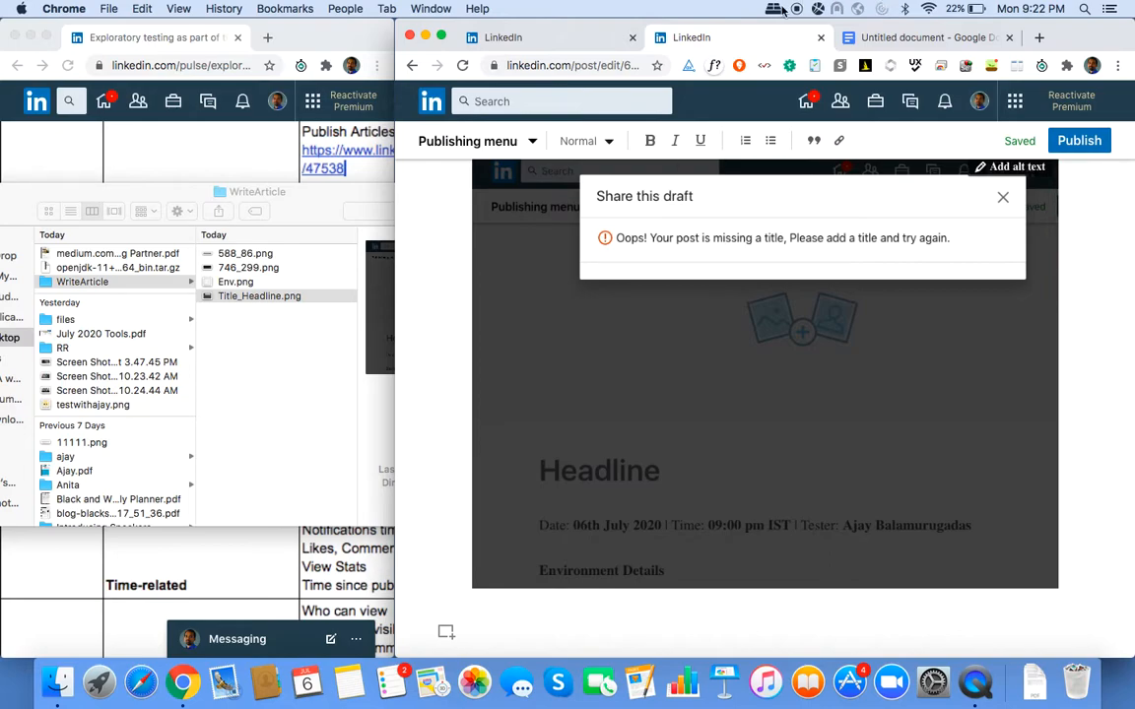
click(832, 11)
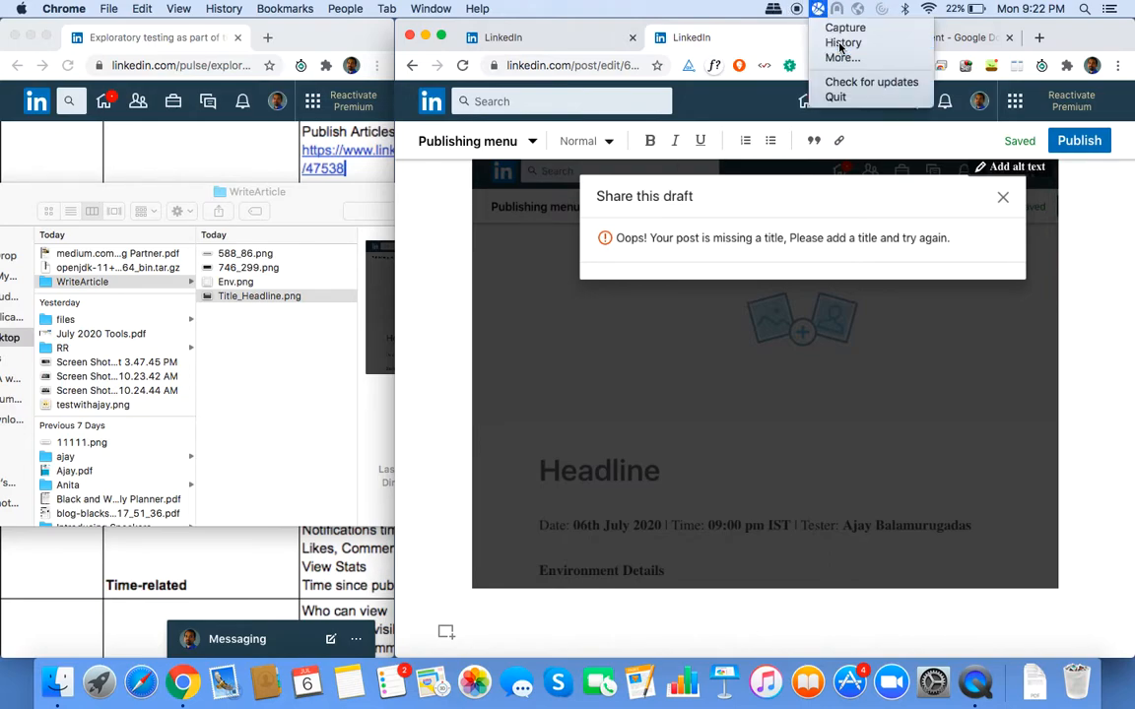
click(840, 43)
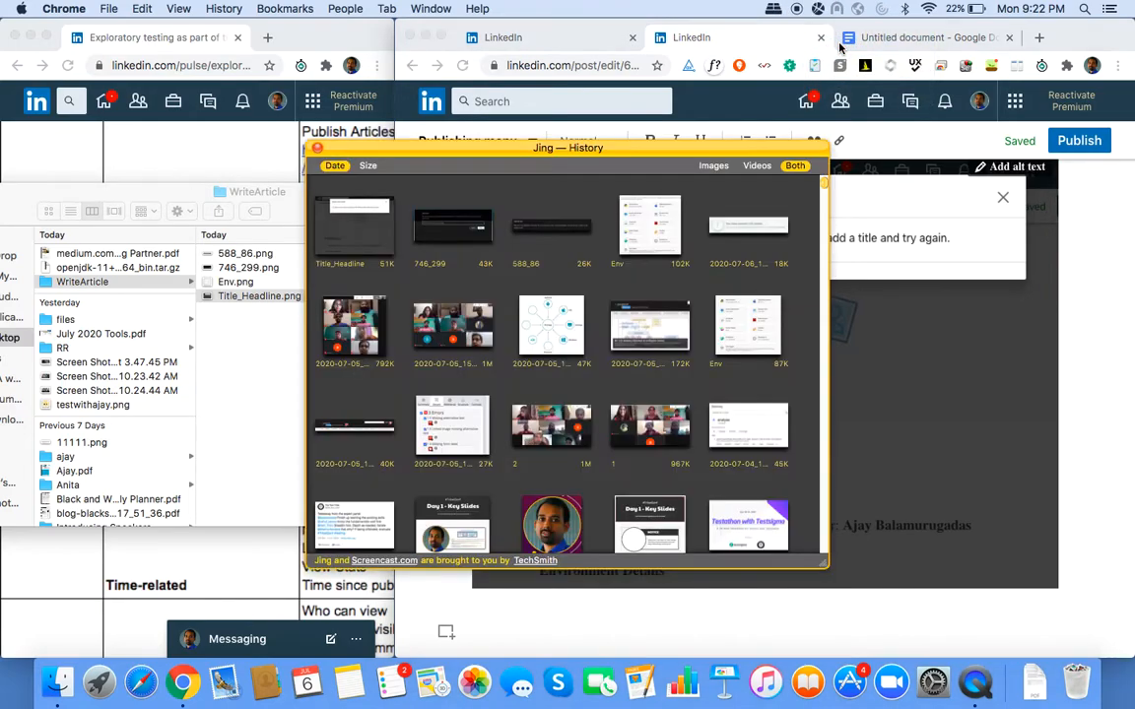
click(354, 229)
click(225, 150)
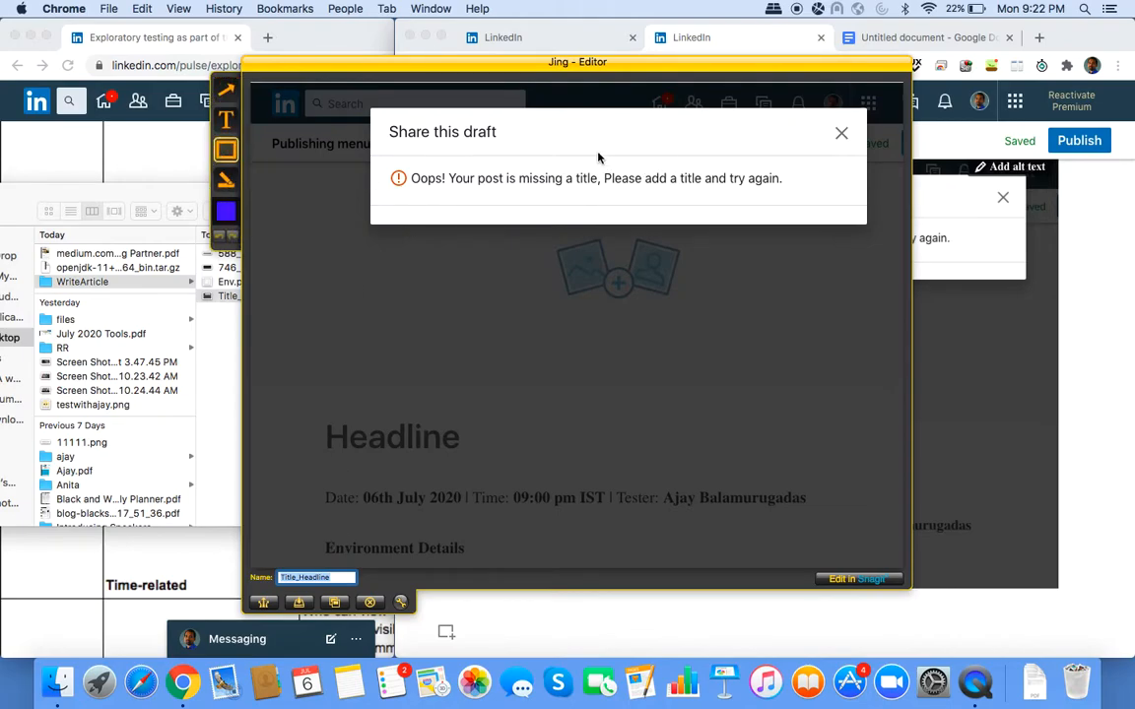
drag(597, 161, 708, 200)
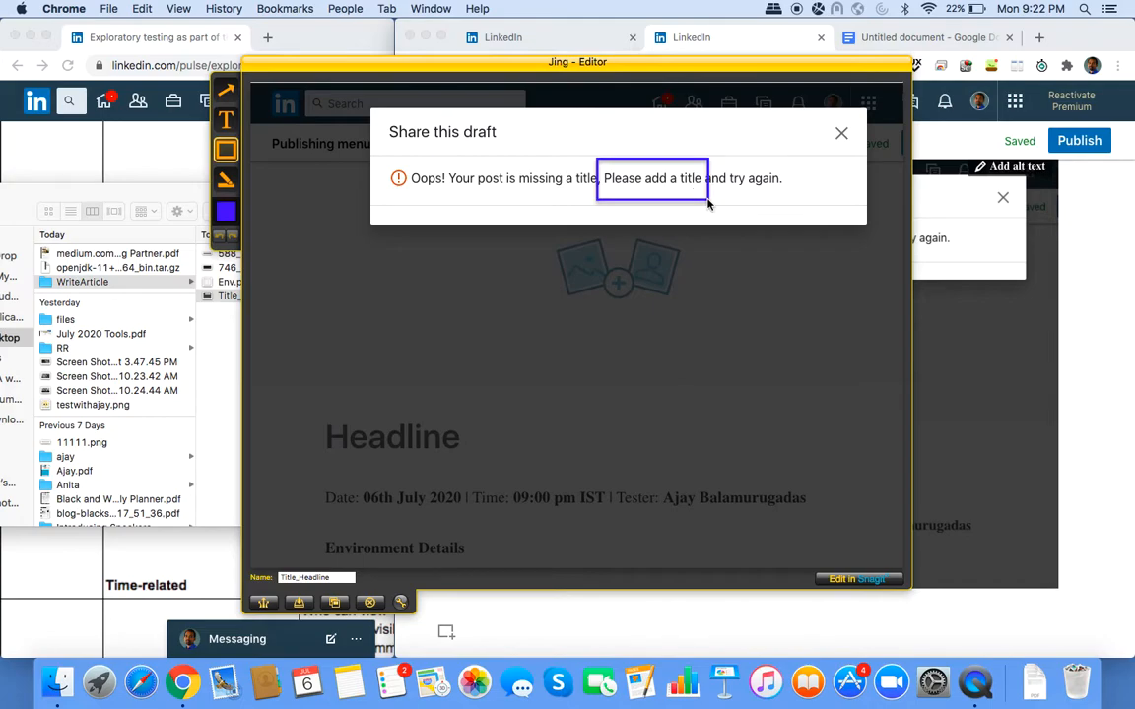
drag(306, 399, 495, 472)
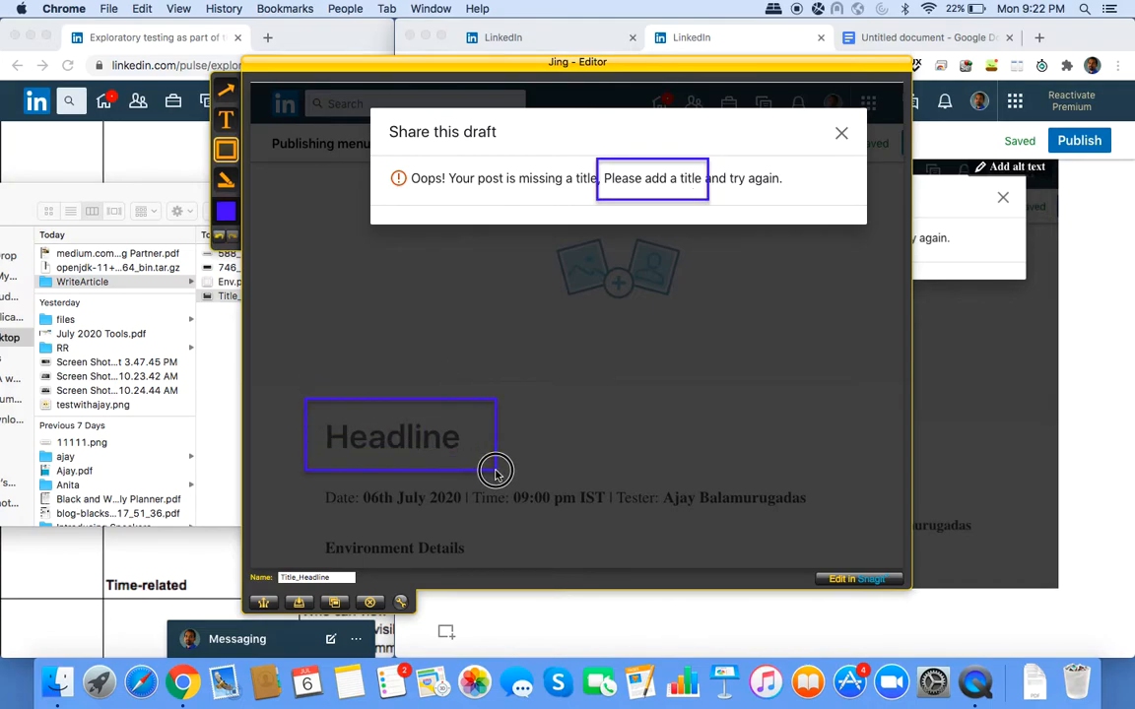
Save the annotated capture, replacing the existing Title_Headline.png, and close History.
click(298, 602)
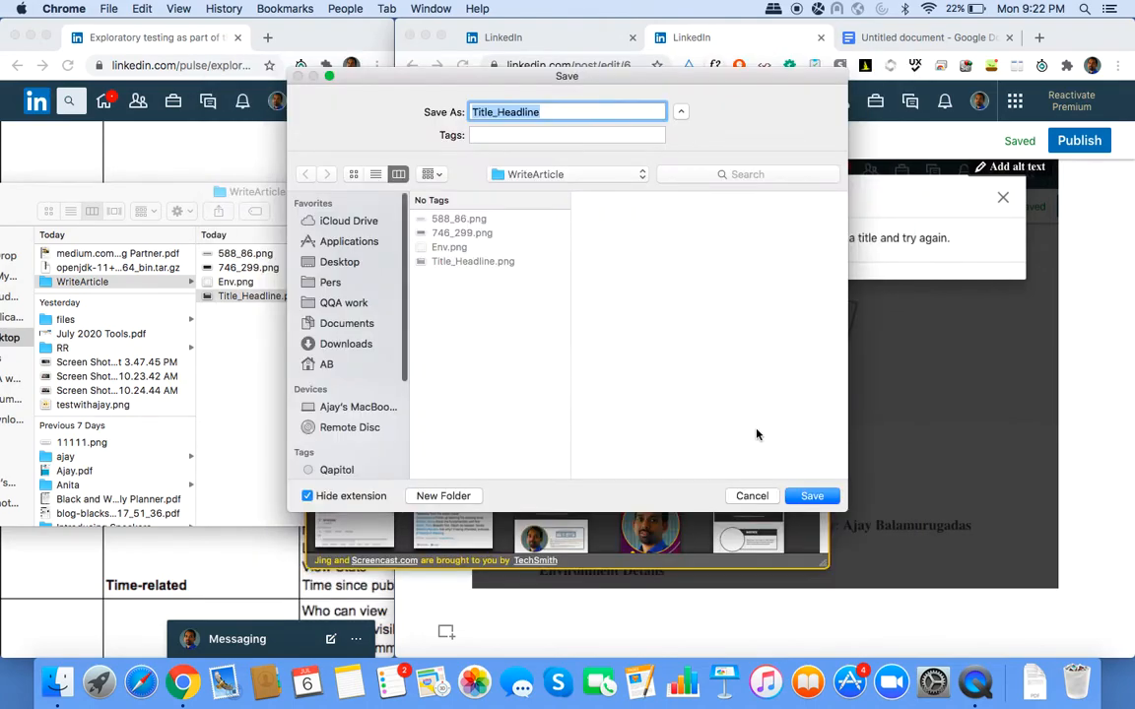
click(808, 495)
click(679, 180)
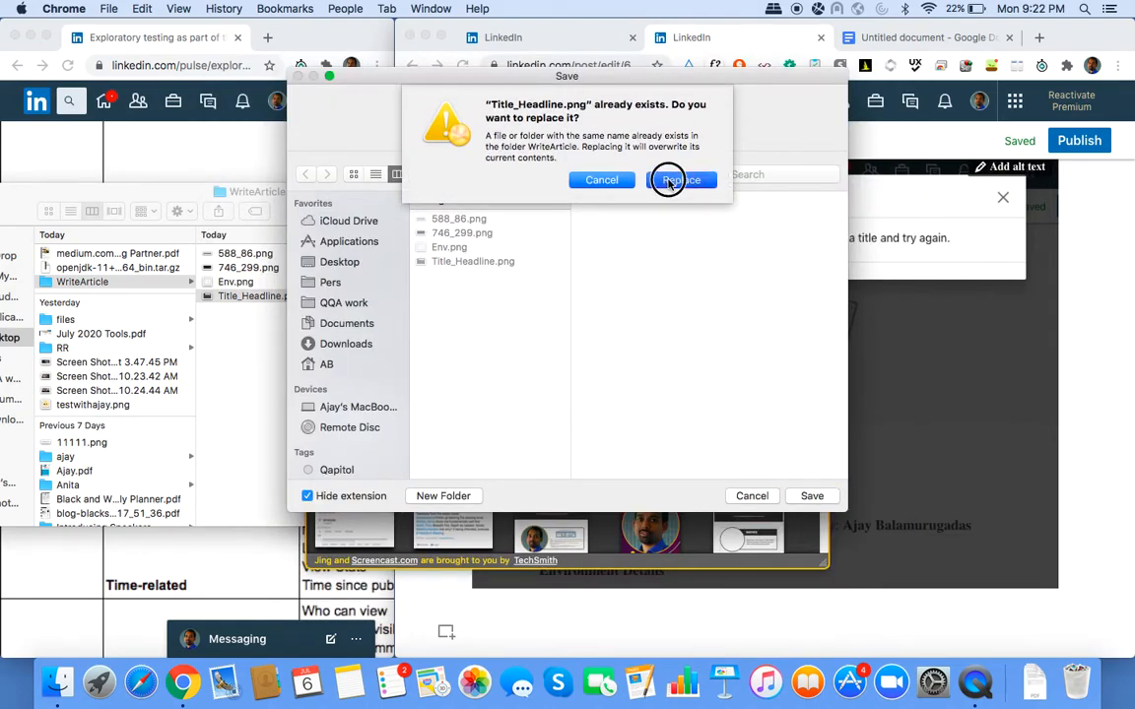
click(1013, 234)
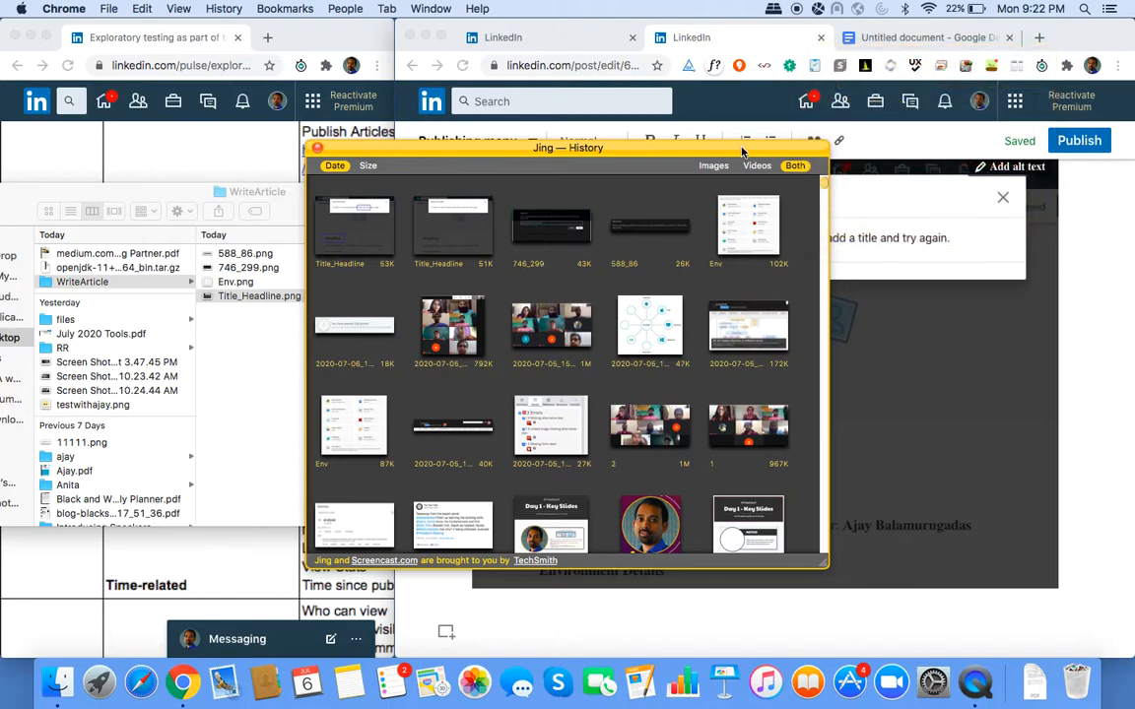
click(318, 149)
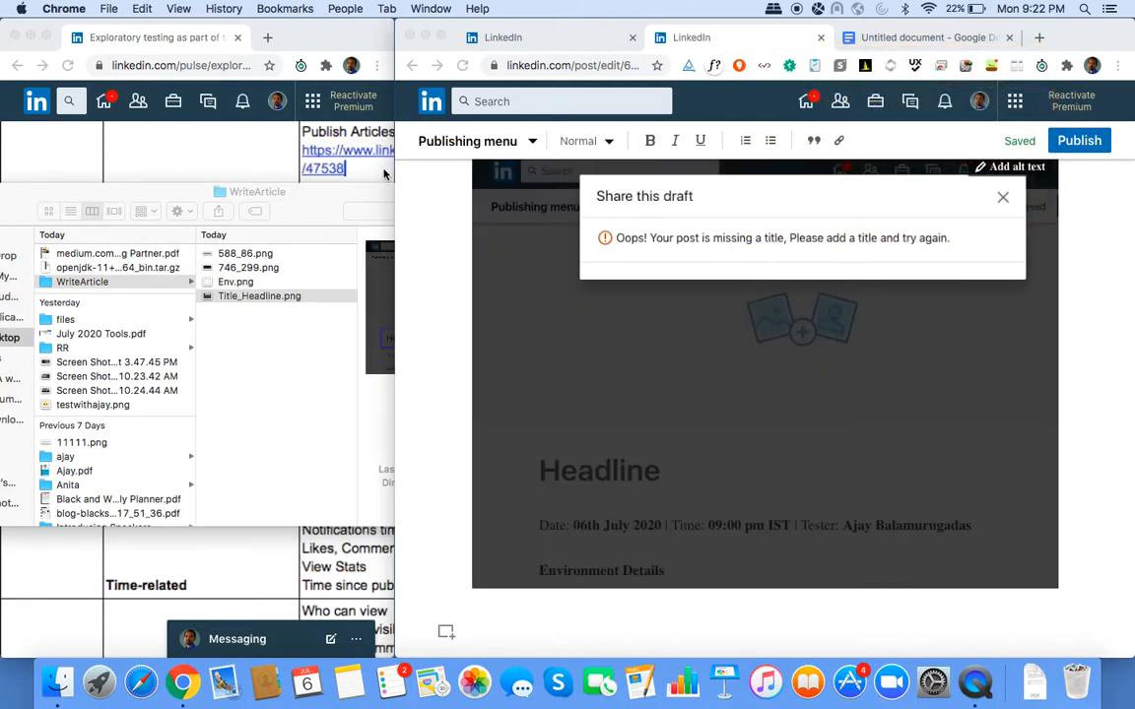
Delete the embedded error screenshot and try dropping Title_Headline.png straight into the article.
click(695, 293)
scroll(697, 292, up, 2)
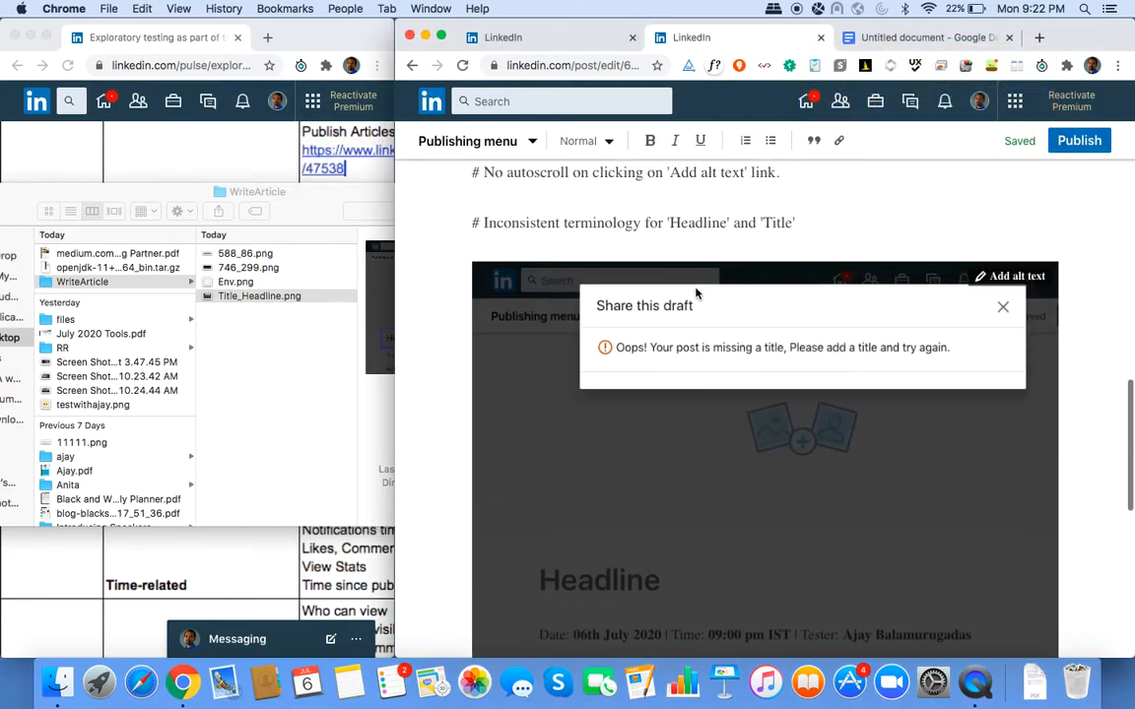
double_click(518, 337)
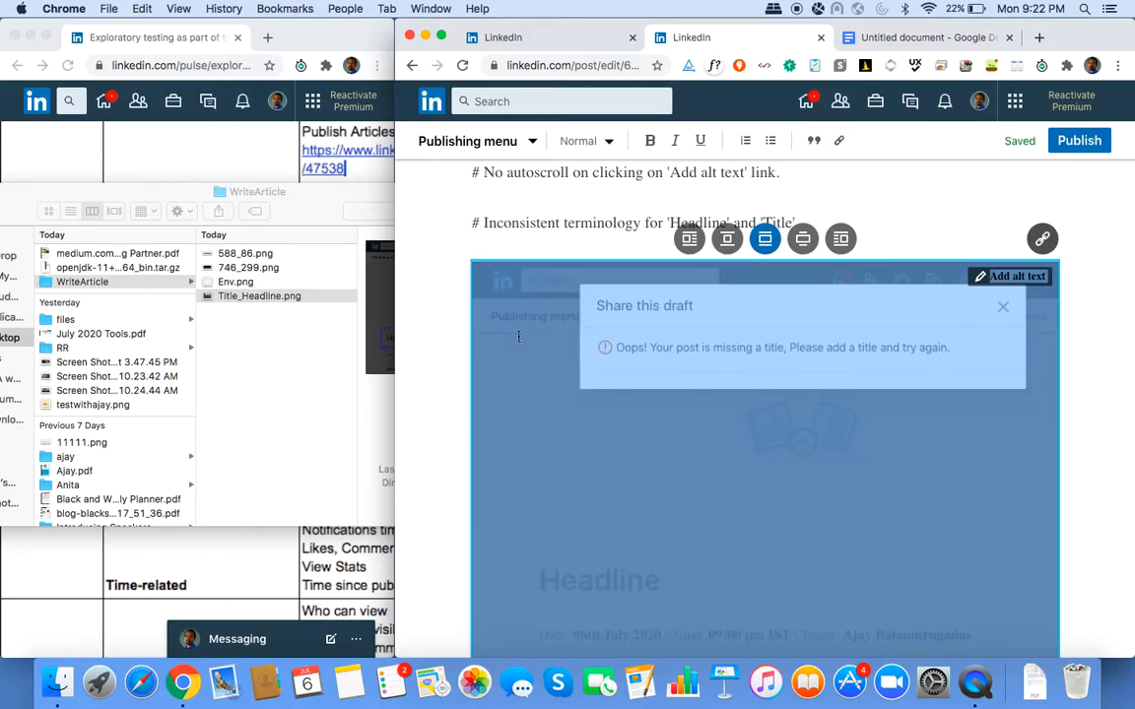
key(BackSpace)
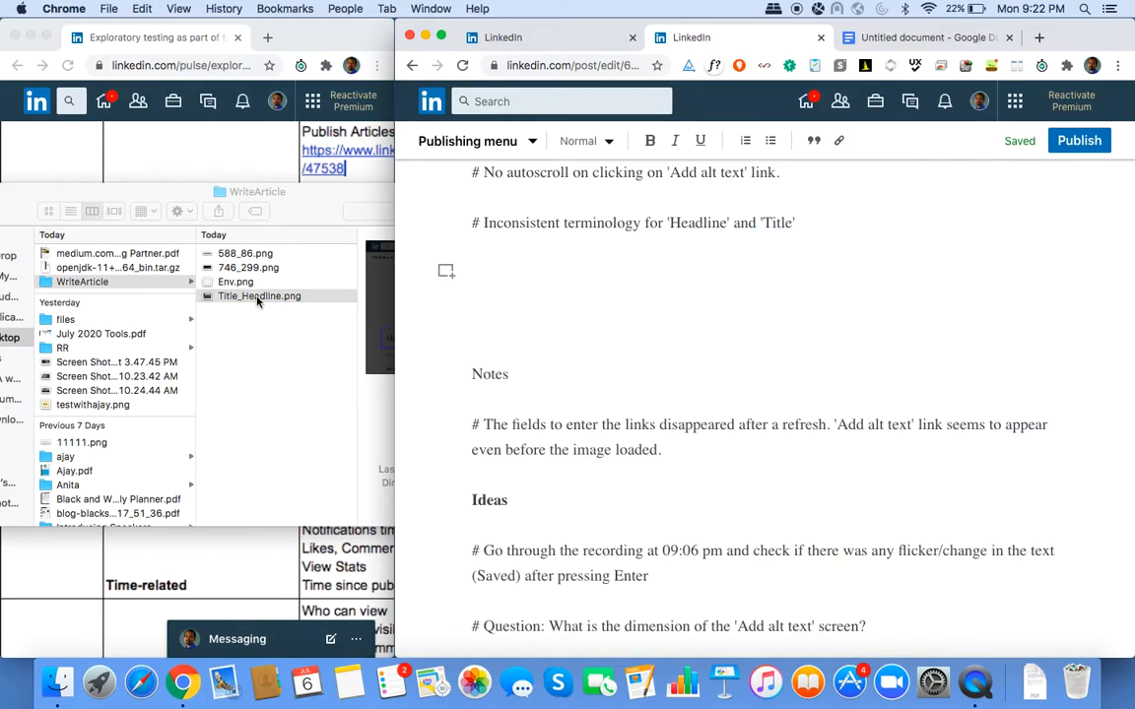
drag(253, 296, 581, 288)
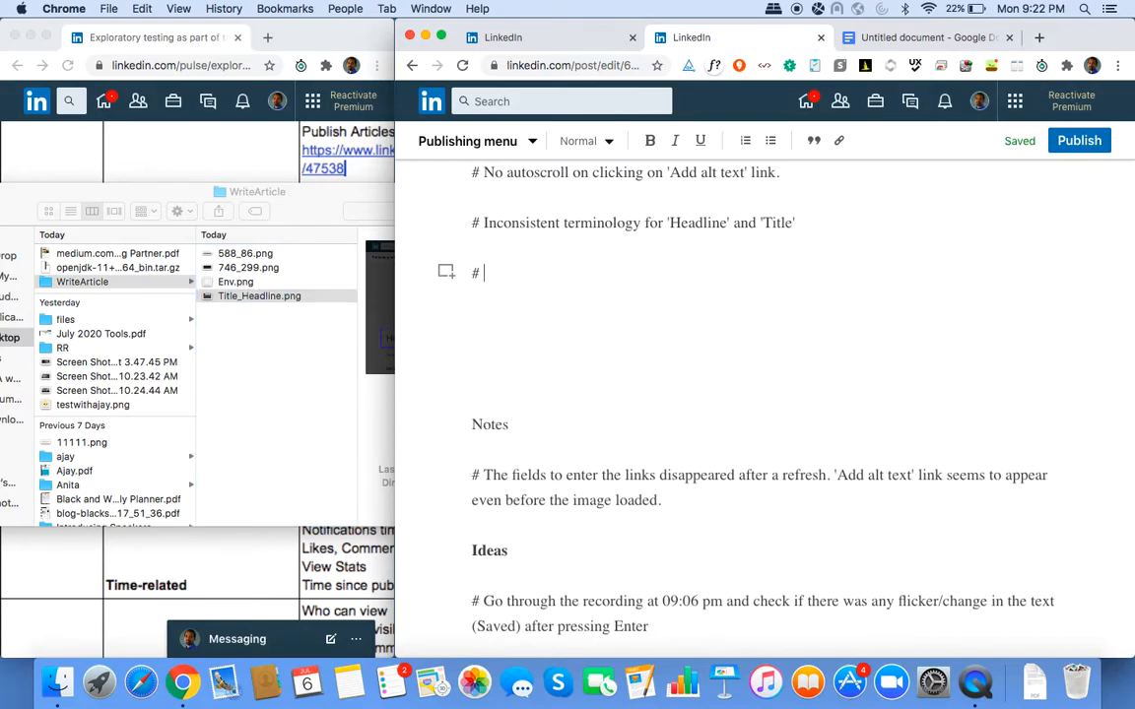
Write the note "# Dragging and dropping an image without clicking on 'Add Image' should add the image" with an empty line above.
text(# Dragging and dropping an imag)
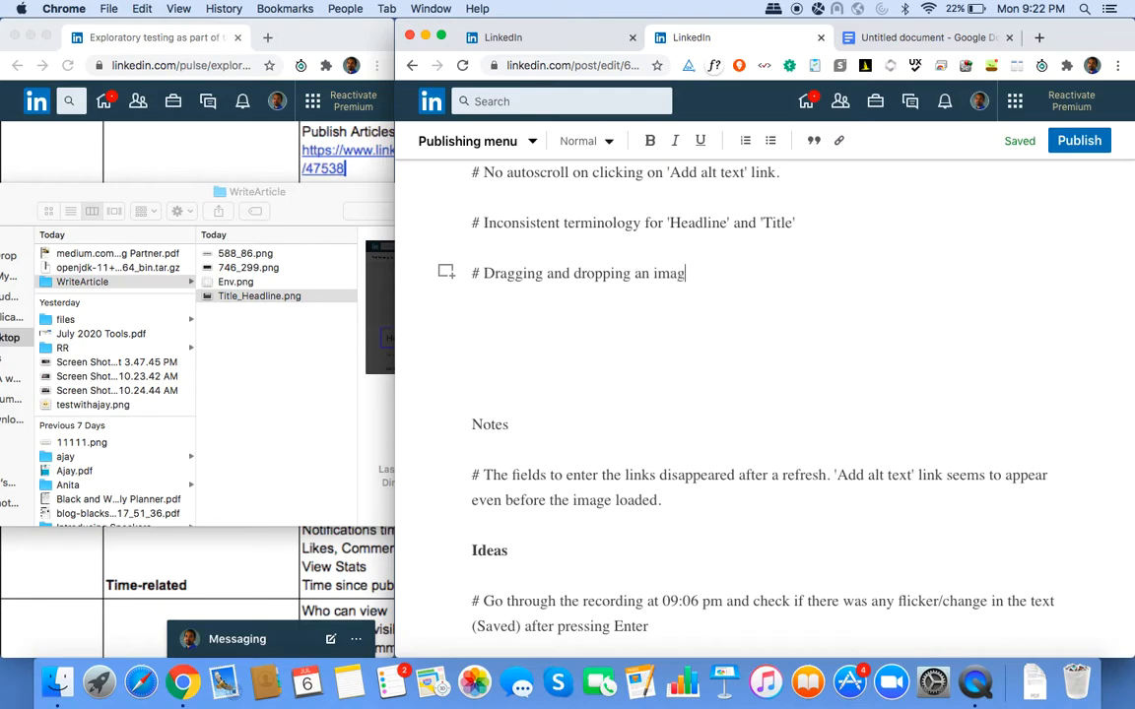
text(e without clickin)
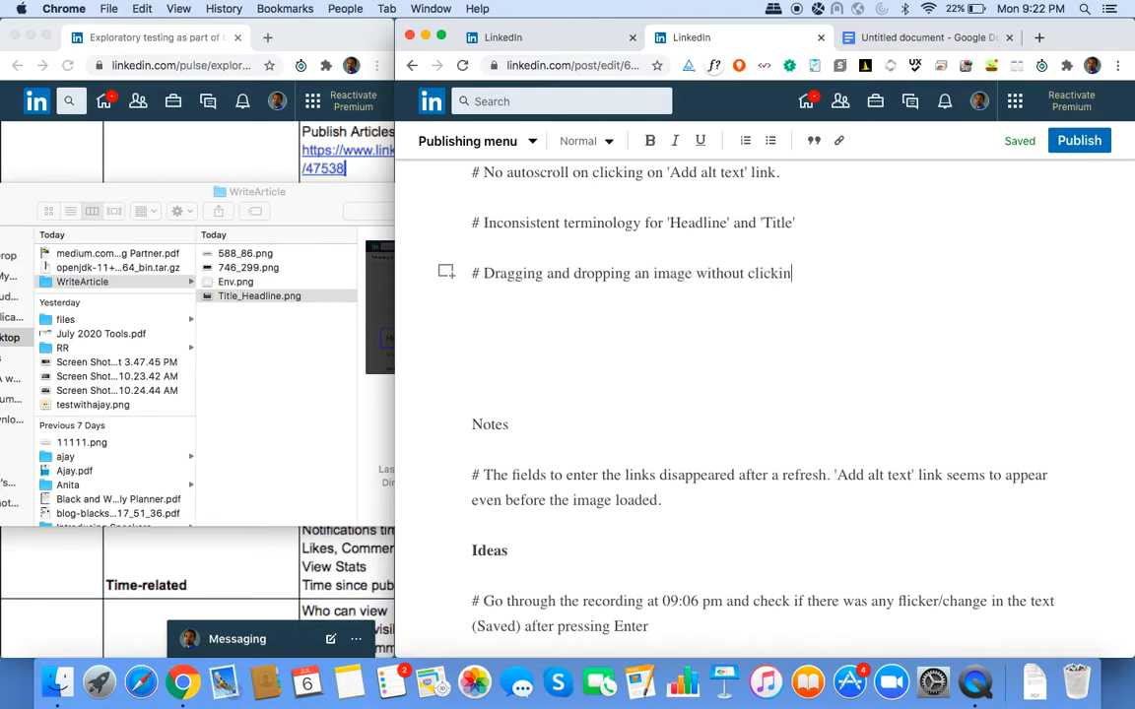
text(g on Add Image)
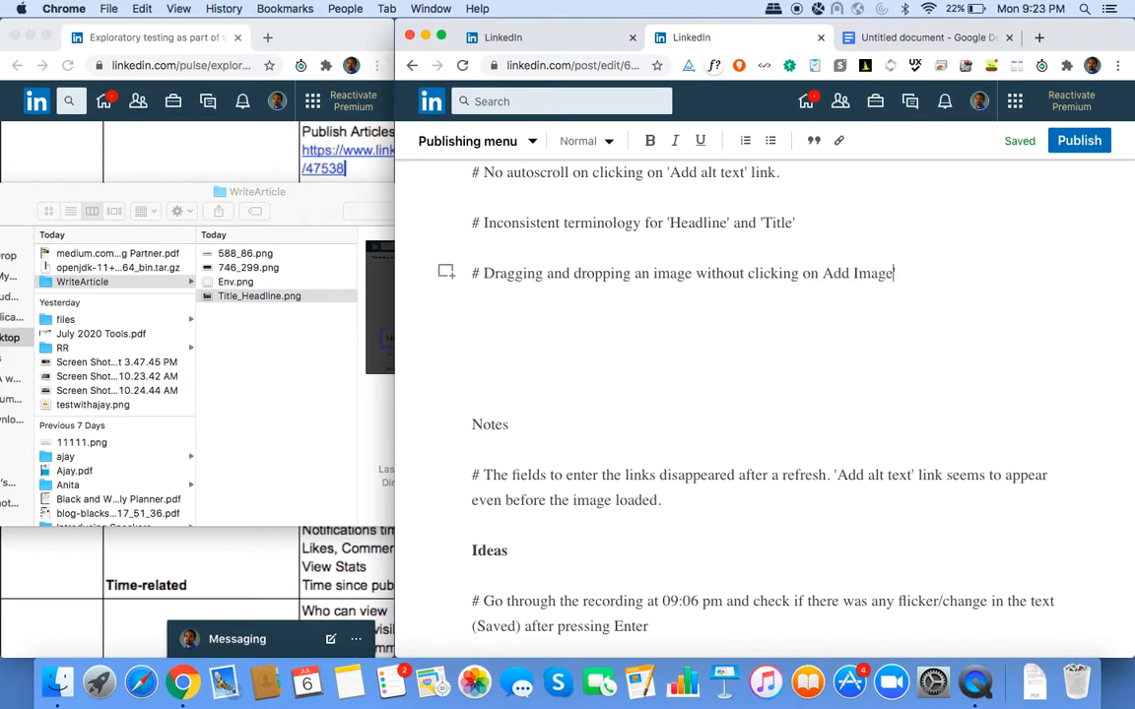
click(823, 273)
text(' should ad)
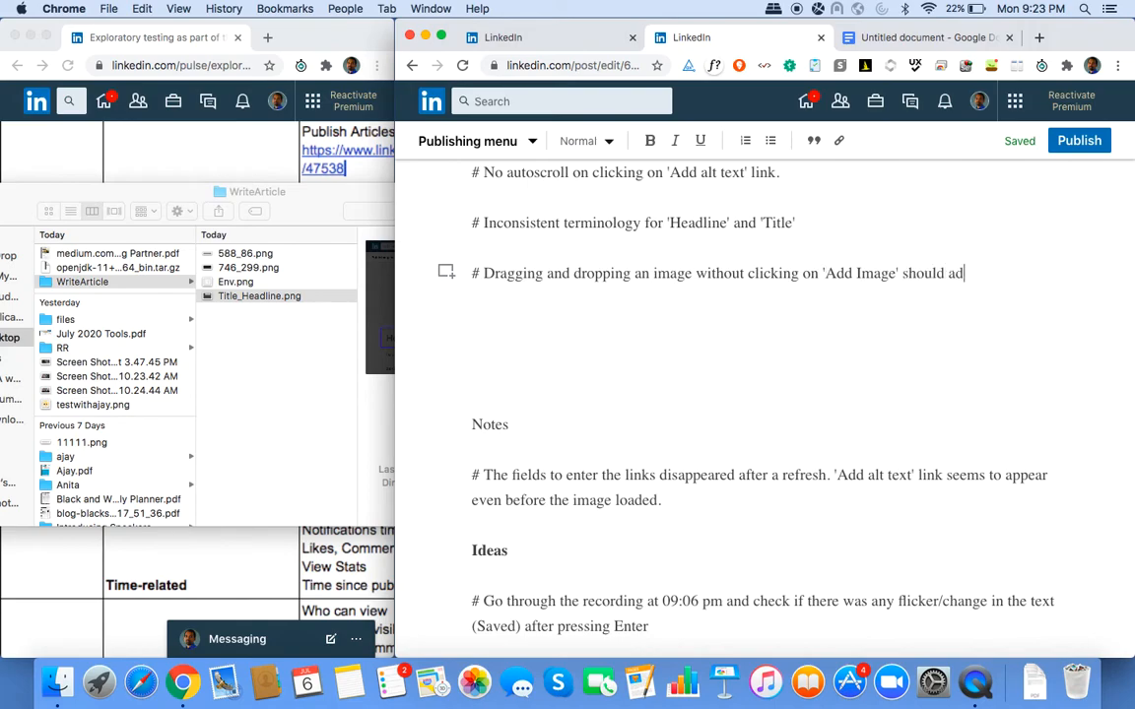
text(d the imag)
click(823, 222)
key(Return)
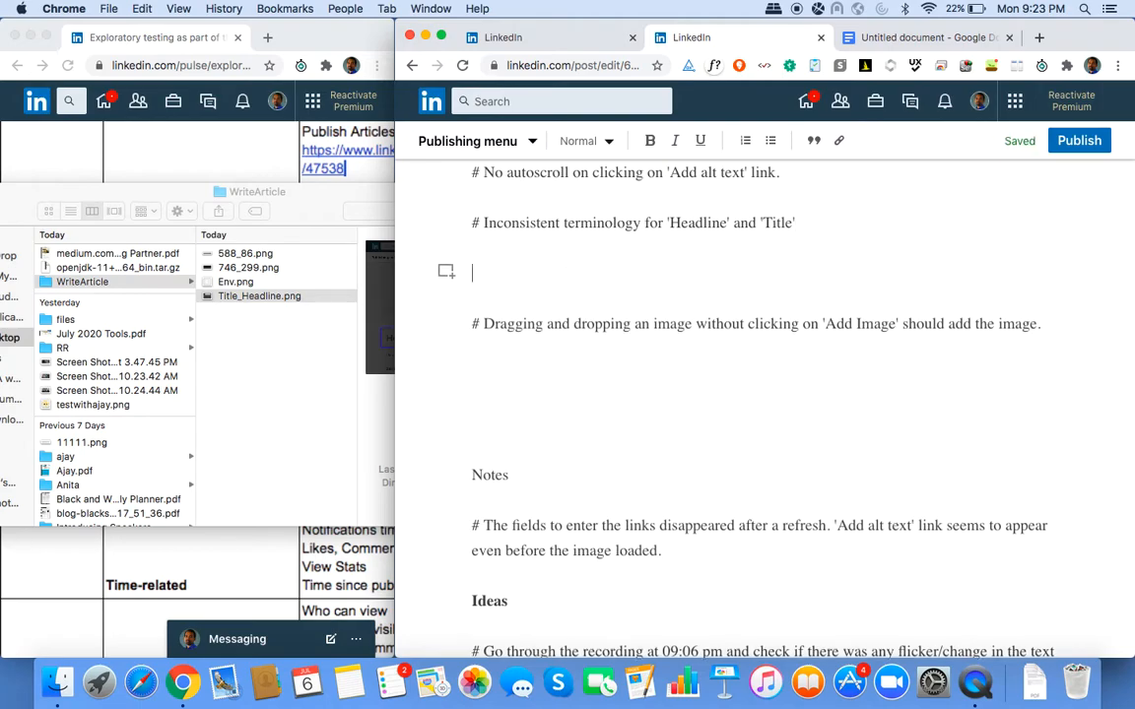
Insert the annotated Title_Headline.png above the drag-and-drop note and remove the leftover empty line.
click(447, 271)
click(556, 282)
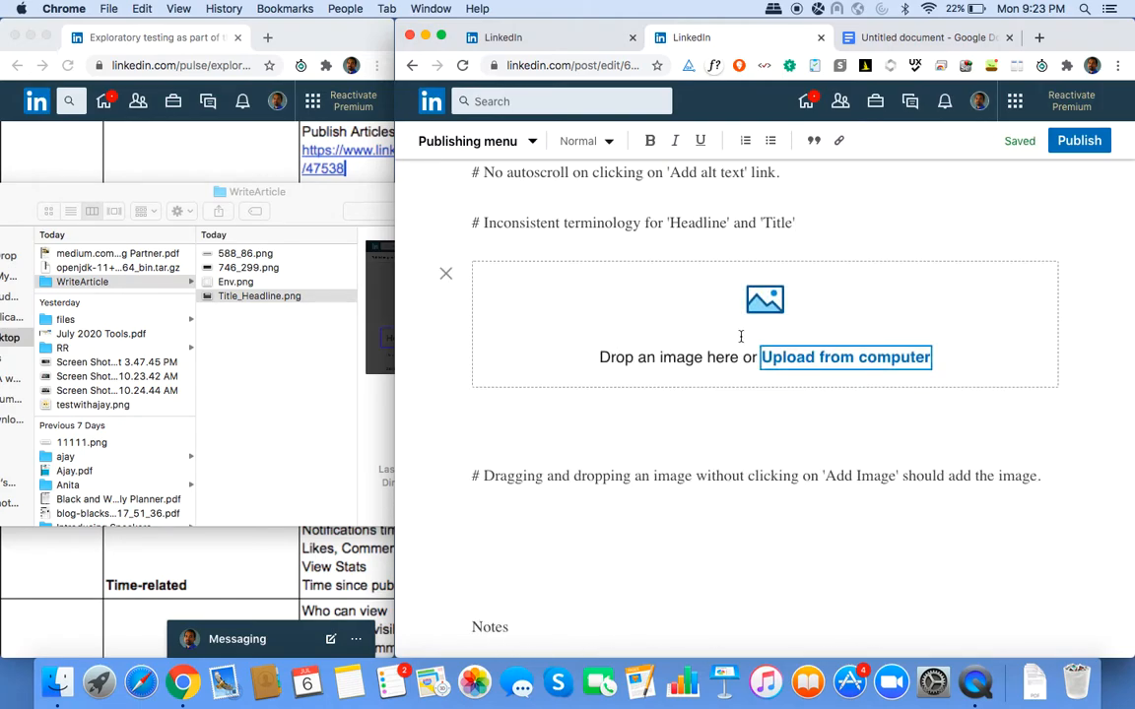
drag(251, 296, 632, 328)
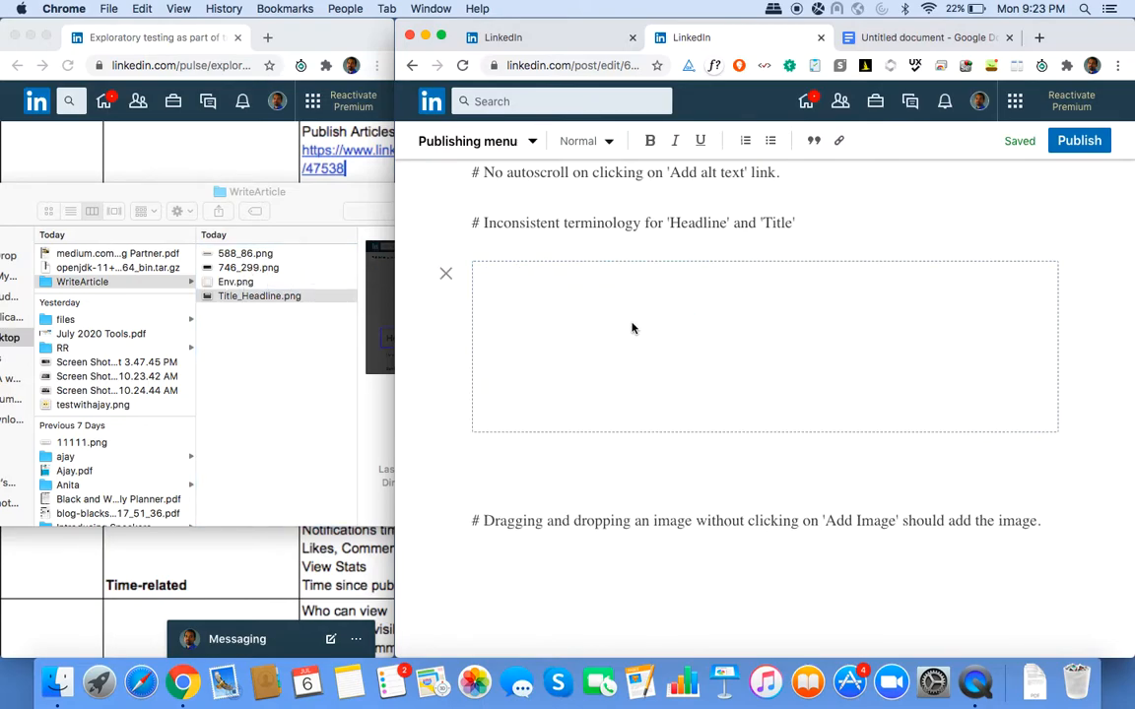
scroll(633, 328, up, 15)
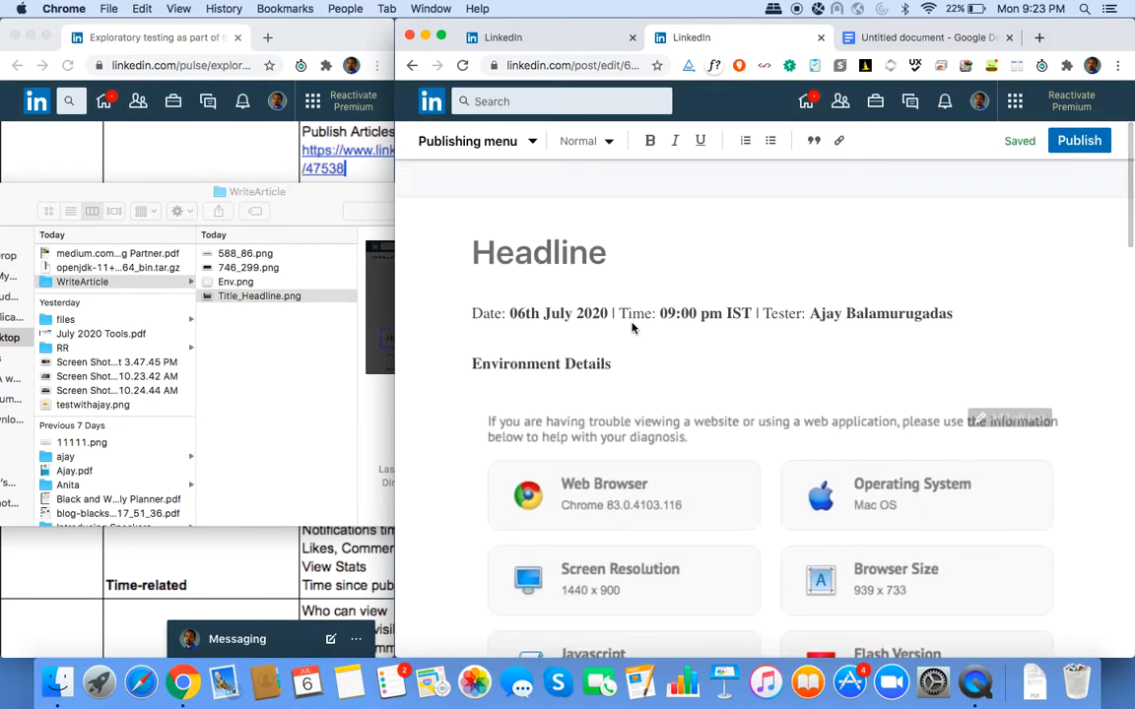
scroll(633, 328, down, 12)
scroll(631, 325, down, 3)
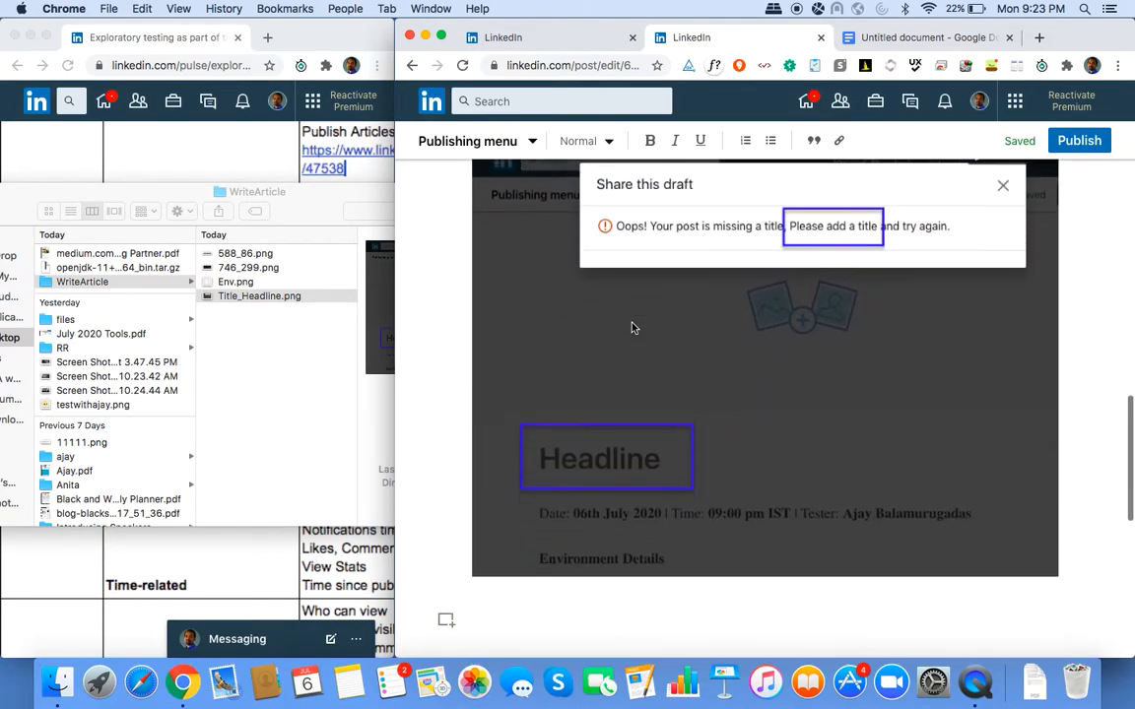
scroll(611, 327, up, 4)
scroll(591, 330, down, 10)
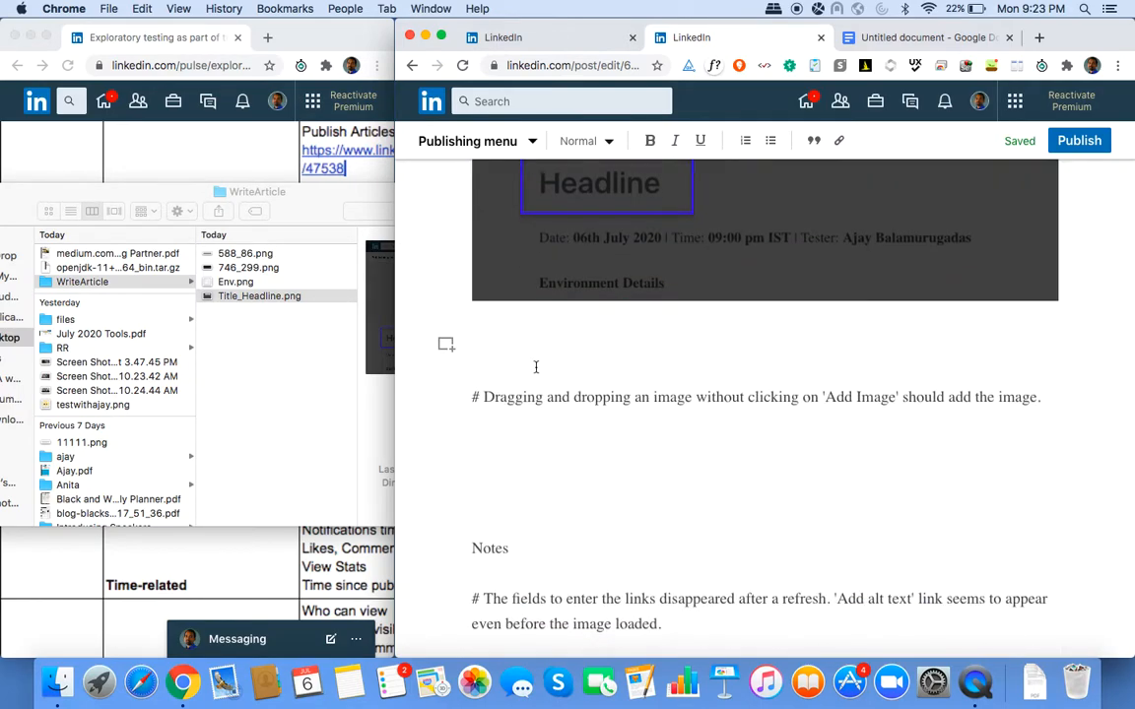
key(Delete)
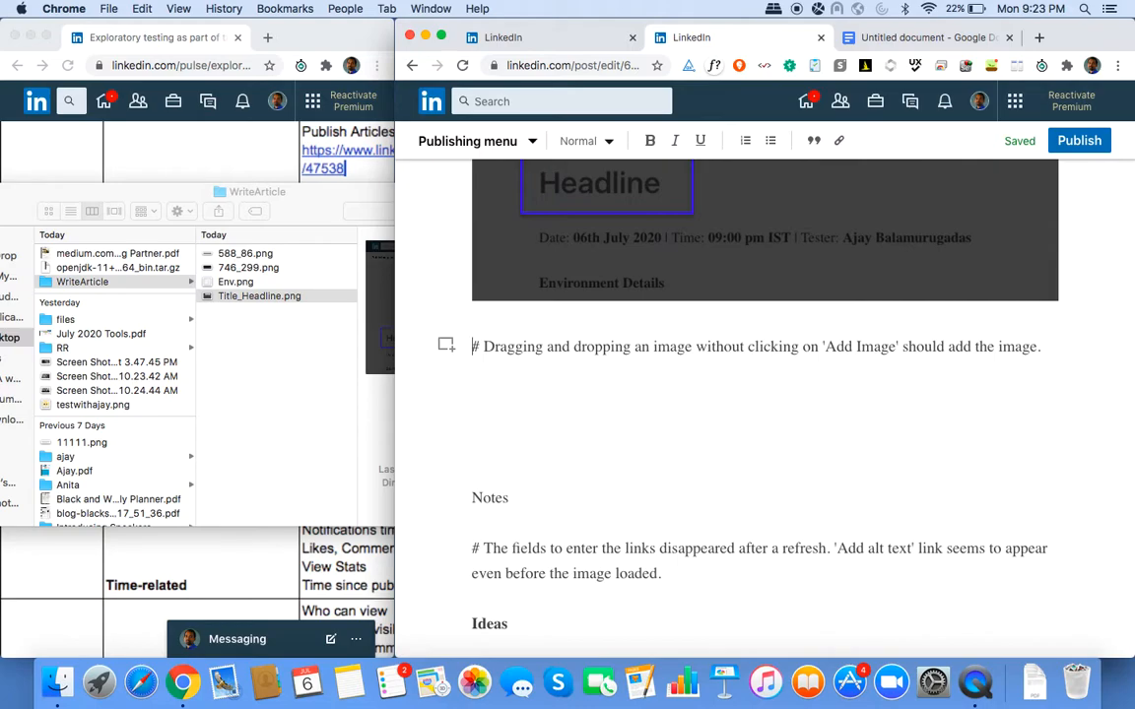
scroll(764, 395, up, 20)
scroll(764, 394, up, 3)
Leave the headline empty and choose Share draft from the Publishing menu.
click(500, 285)
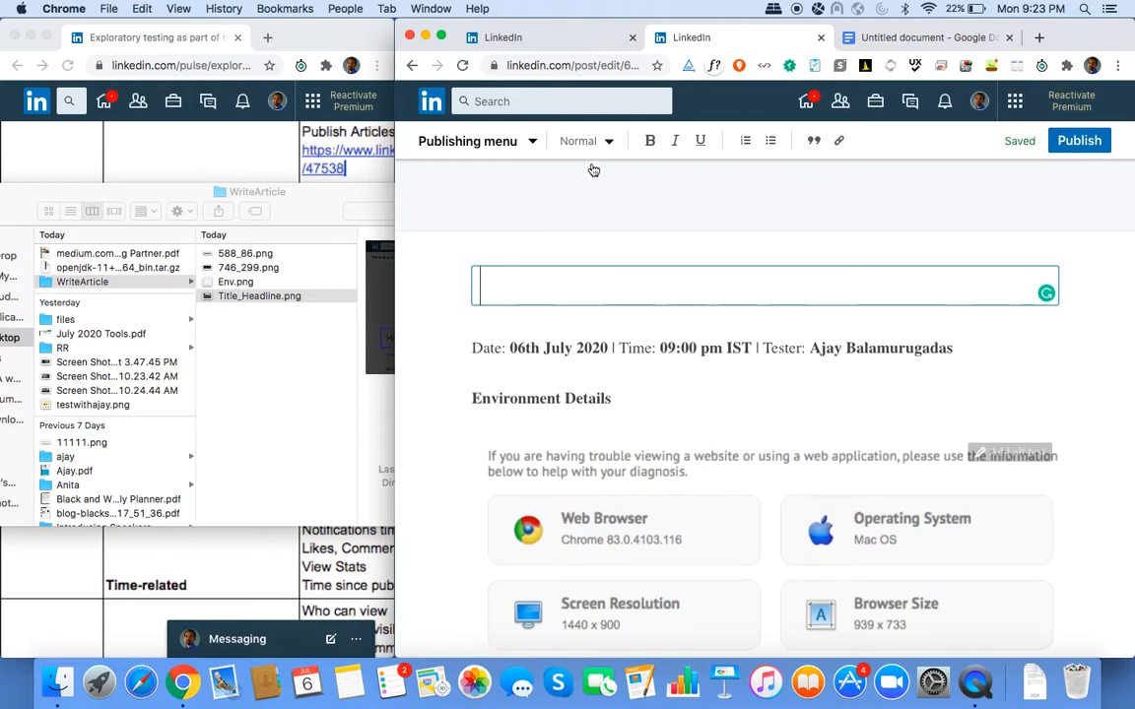
click(535, 143)
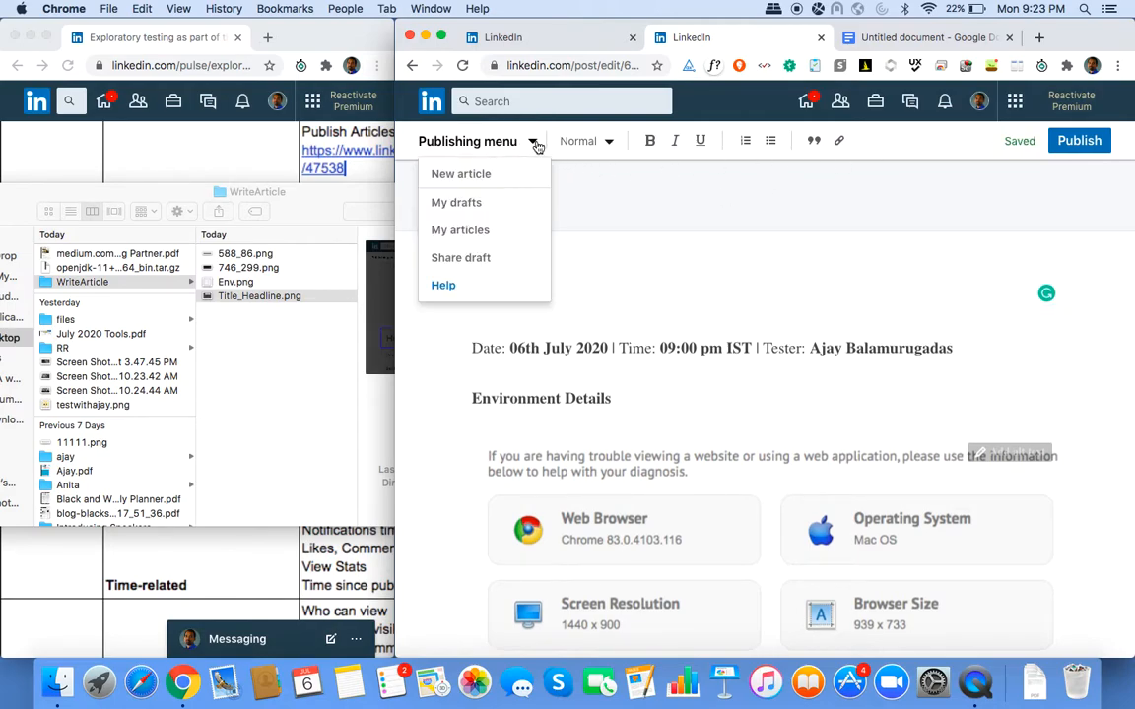
click(487, 257)
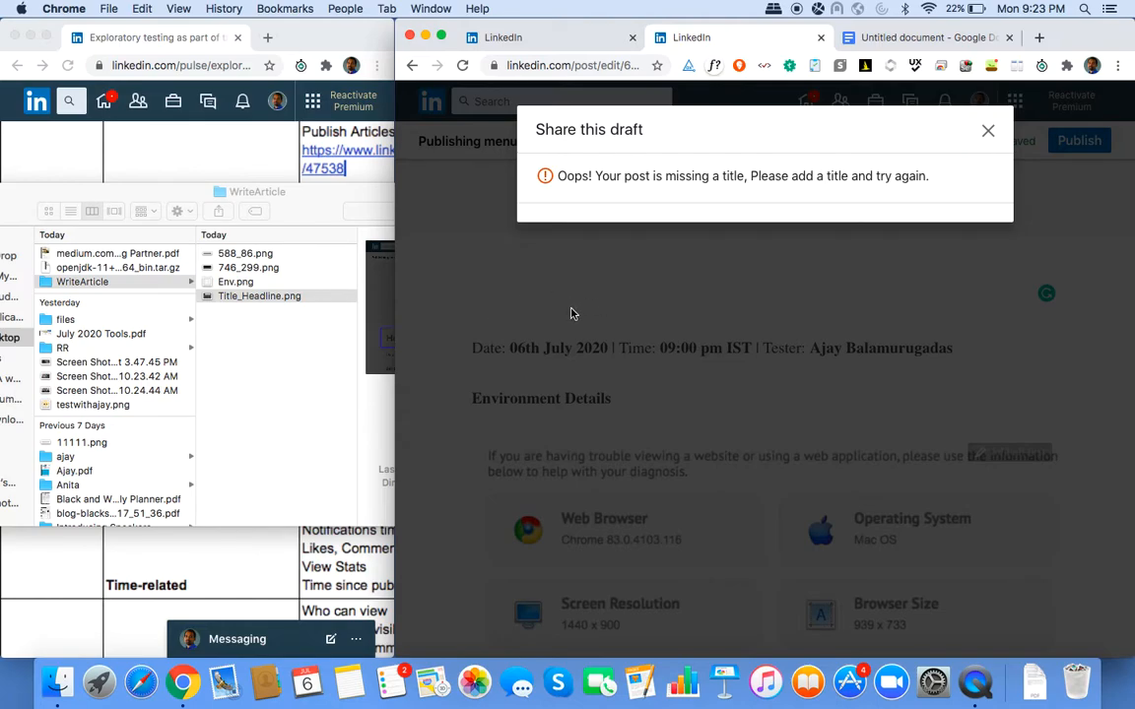
Capture the Share dialog area and box the empty headline and the 'add a title' words.
key(super+shift+4)
drag(451, 88, 1021, 329)
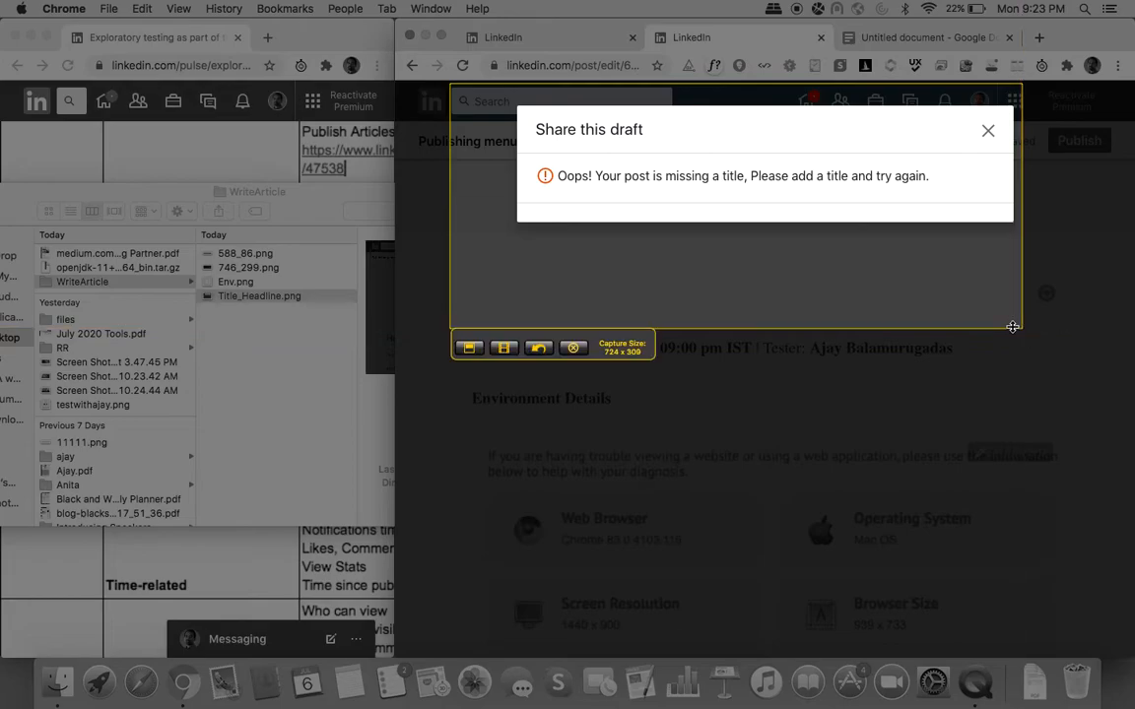
click(471, 345)
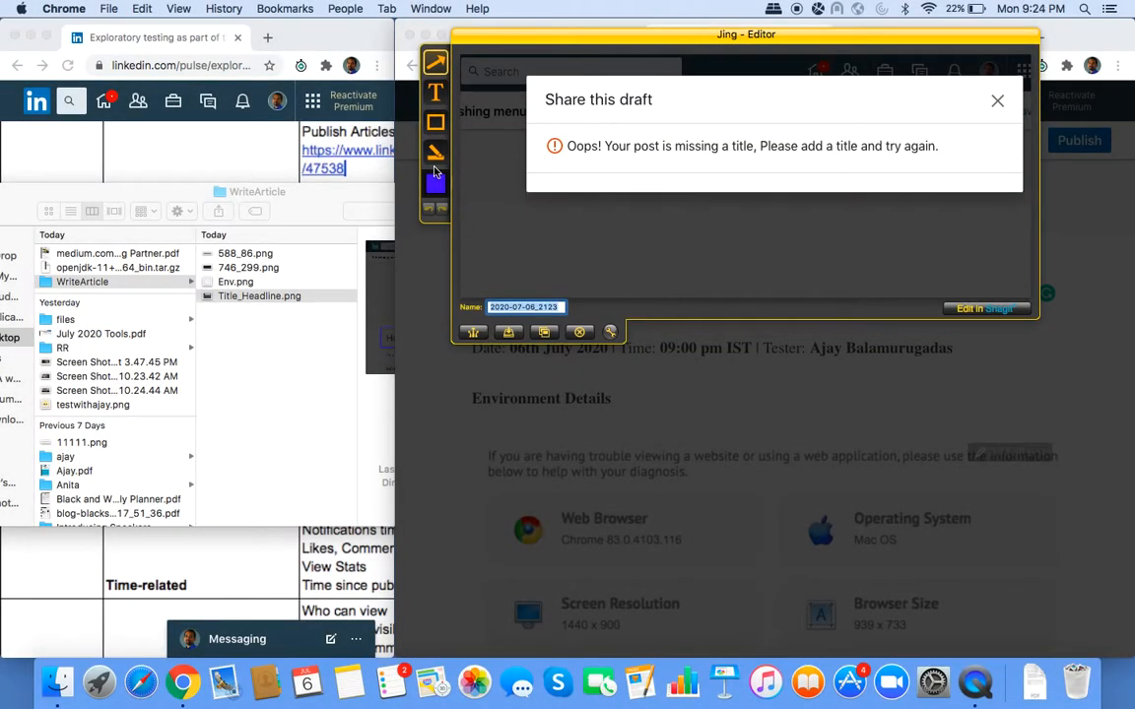
click(435, 122)
drag(476, 223, 707, 285)
mouse_move(794, 124)
mouse_down()
mouse_move(879, 169)
mouse_move(869, 166)
mouse_up()
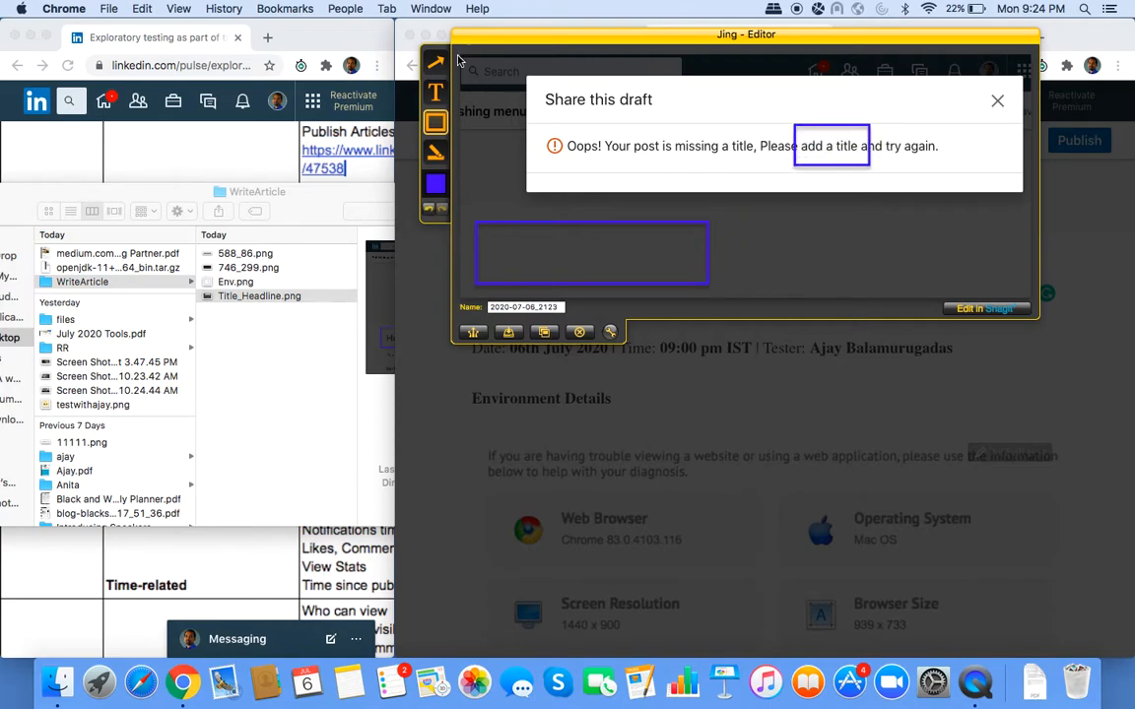
Add the caption 'Adding a space as a title for the article.' to the capture.
click(435, 92)
drag(734, 213, 1020, 287)
text(Ad)
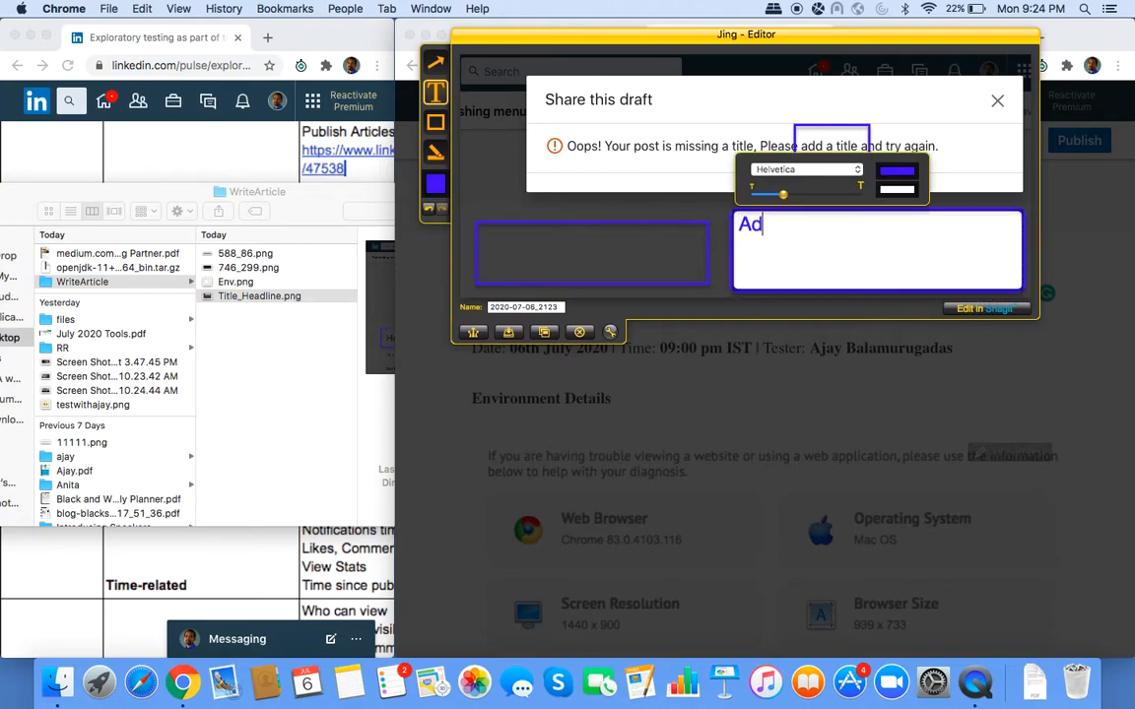
text(ding a space)
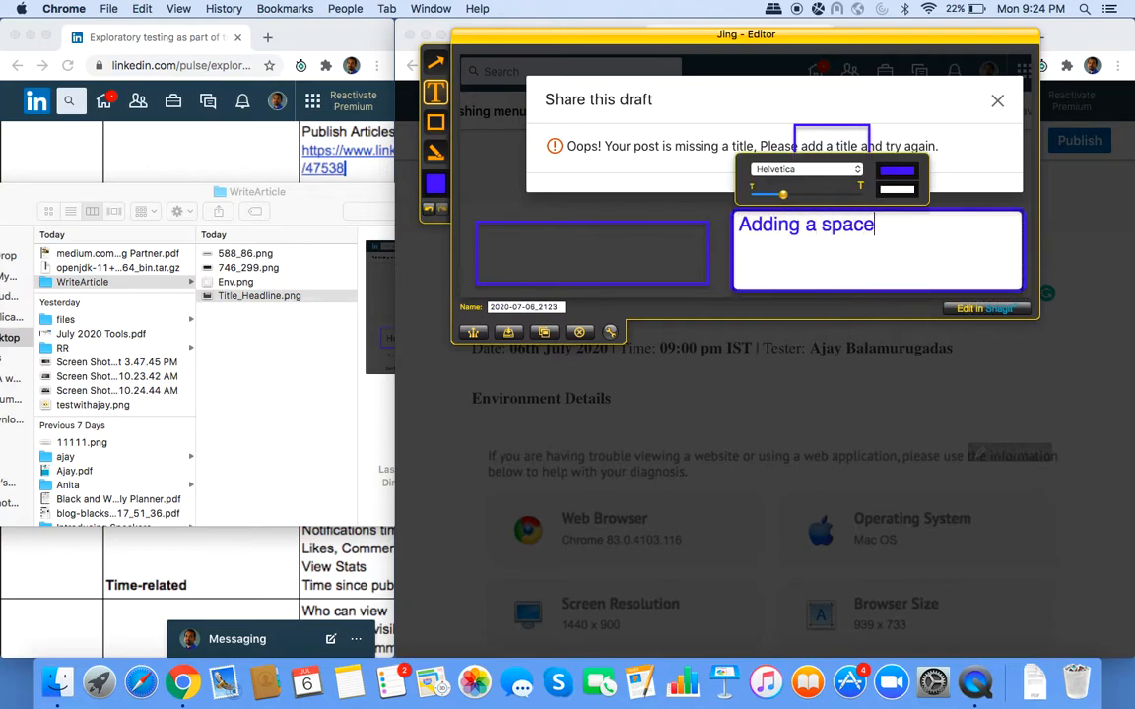
text( as a title for the post.)
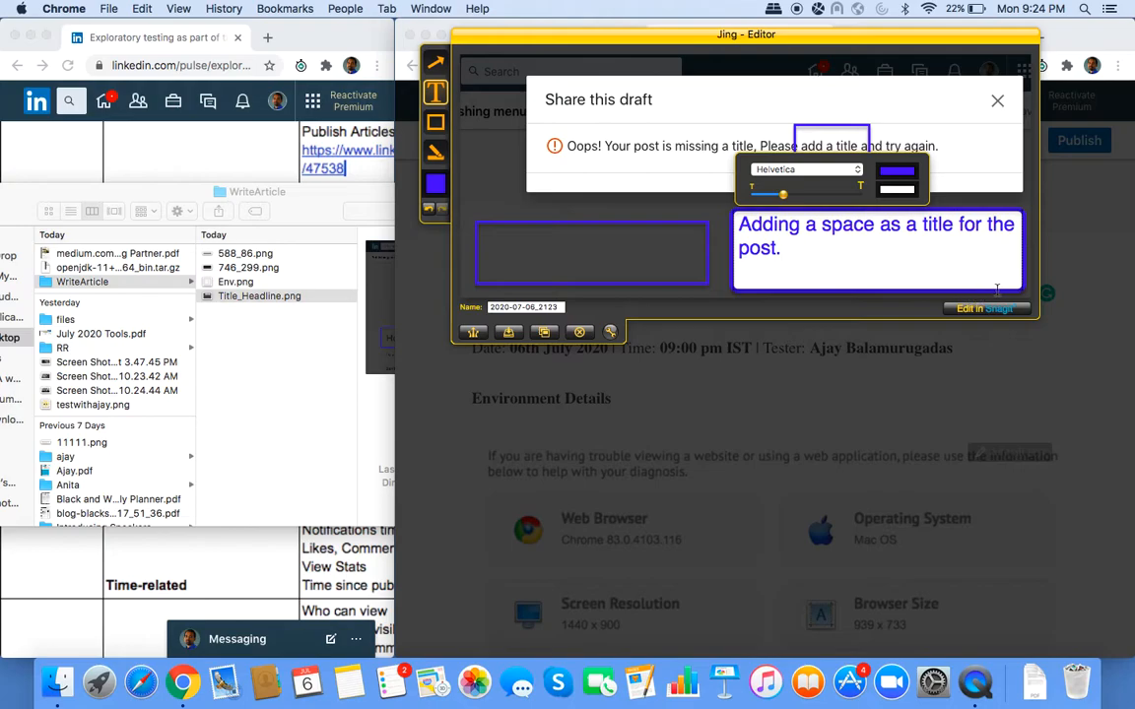
key(alt+shift+Left)
text(article)
click(841, 253)
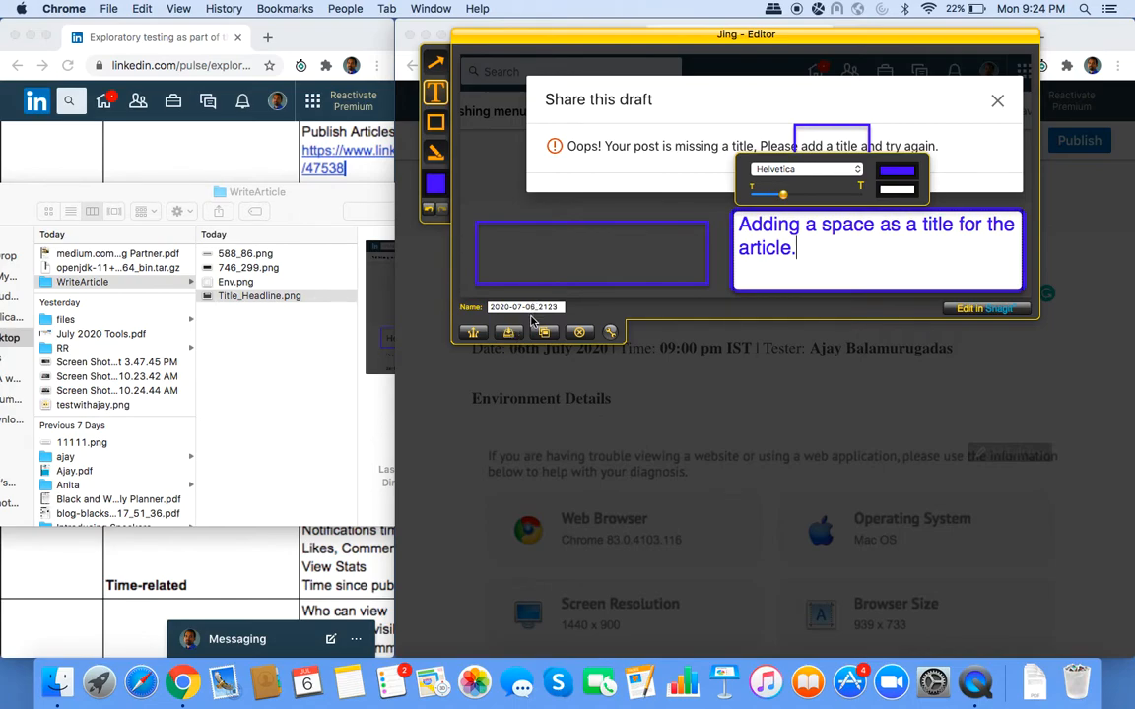
Save the annotated capture as Title_Space in the WriteArticle folder.
click(530, 309)
text(Title_Space)
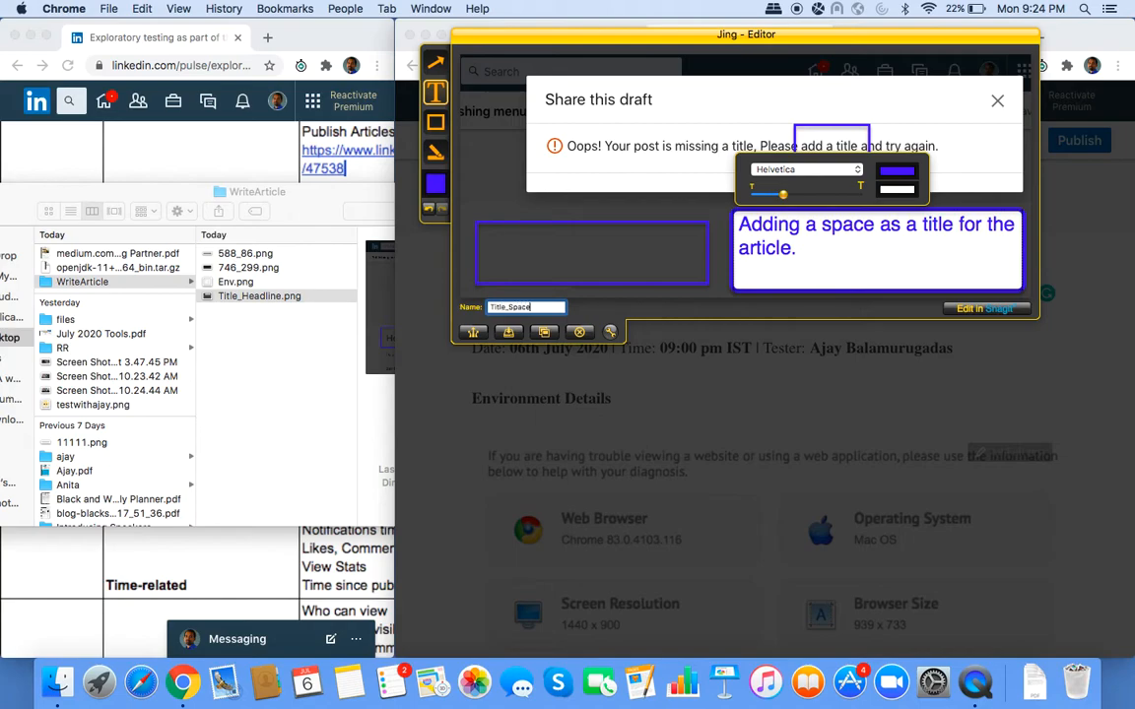
click(510, 333)
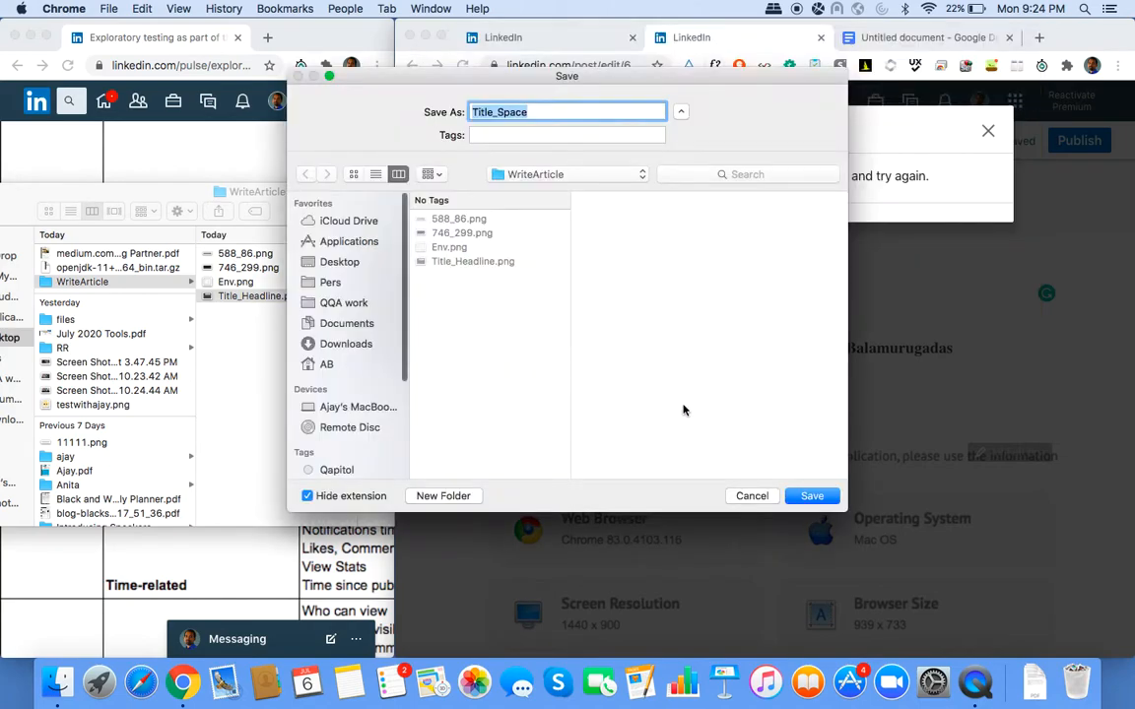
click(806, 496)
click(1018, 233)
key(super+shift+2)
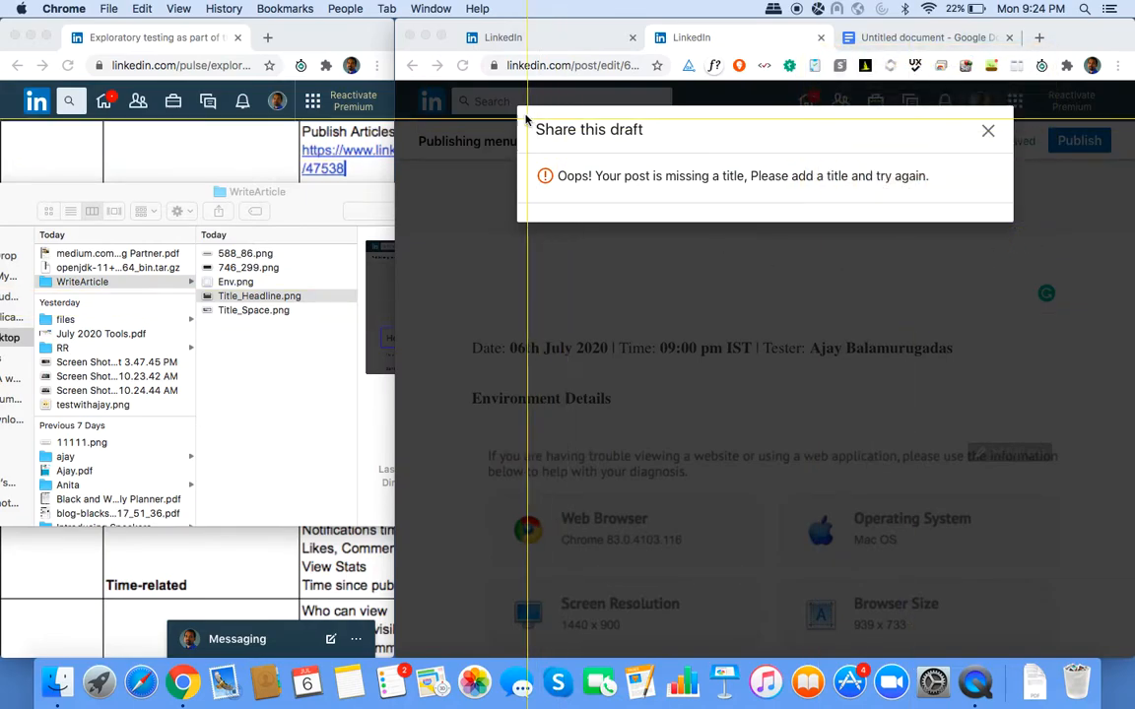
Capture the Share this draft dialog and draw an arrow at the missing-title error.
drag(518, 106, 1016, 223)
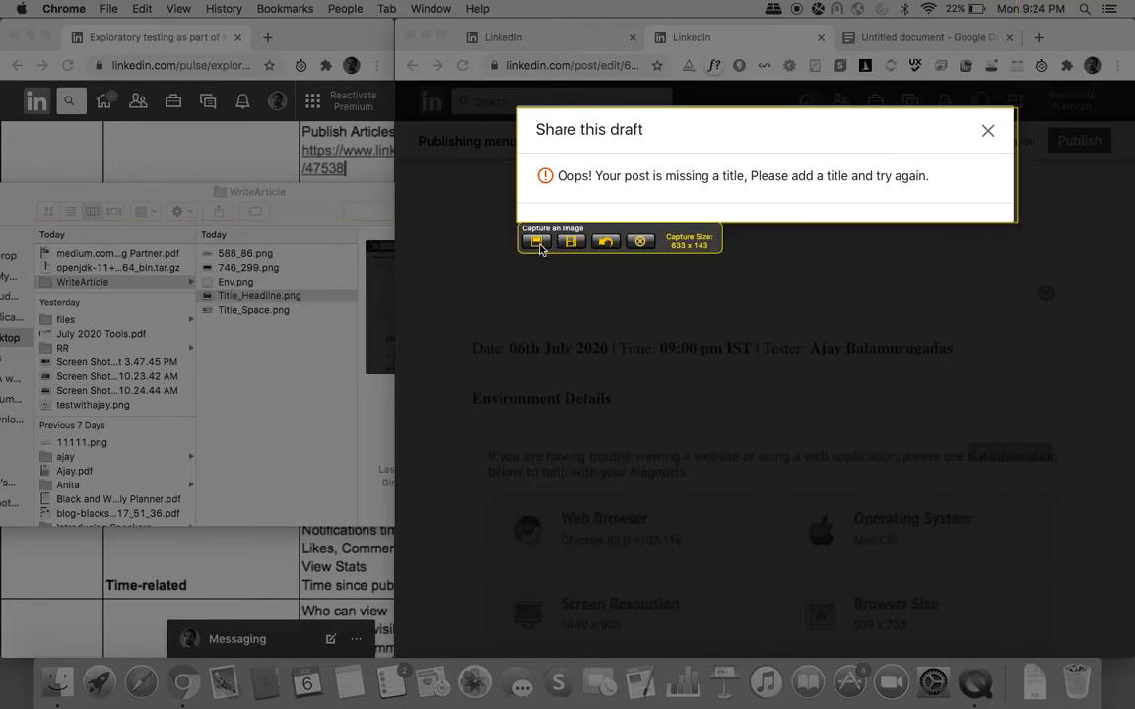
click(537, 243)
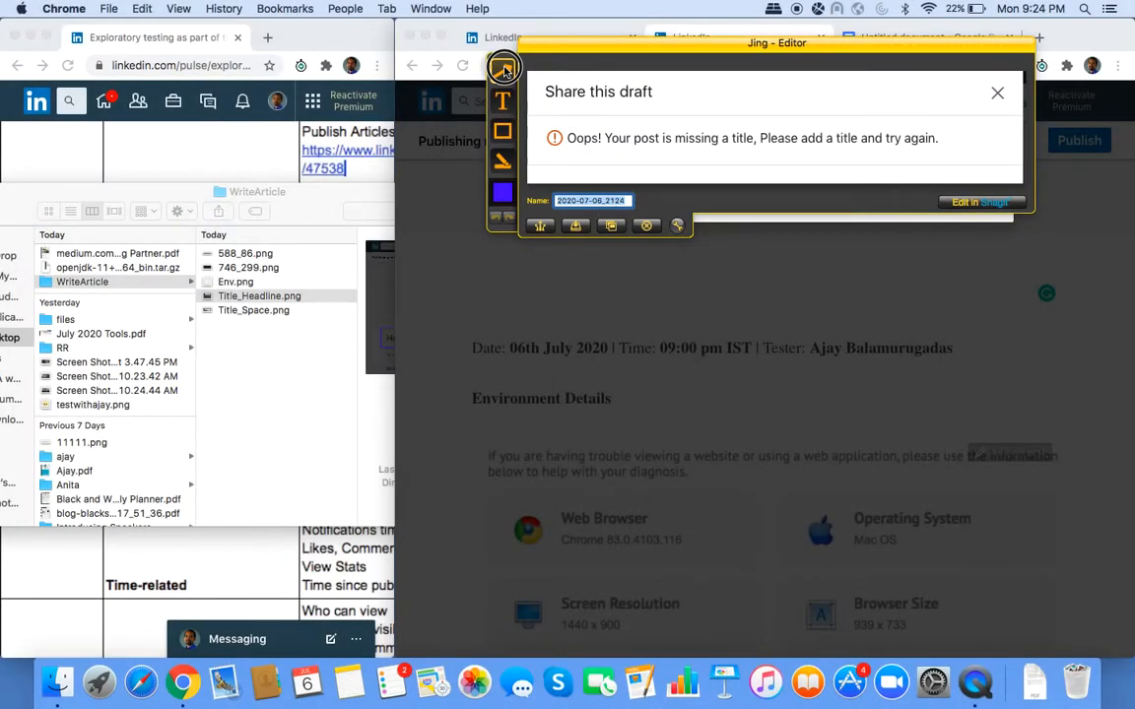
mouse_move(710, 87)
mouse_down()
mouse_move(655, 111)
mouse_move(652, 127)
mouse_up()
Add the callout 'Isn't this an article? and not a post?' and adjust its text size.
click(499, 102)
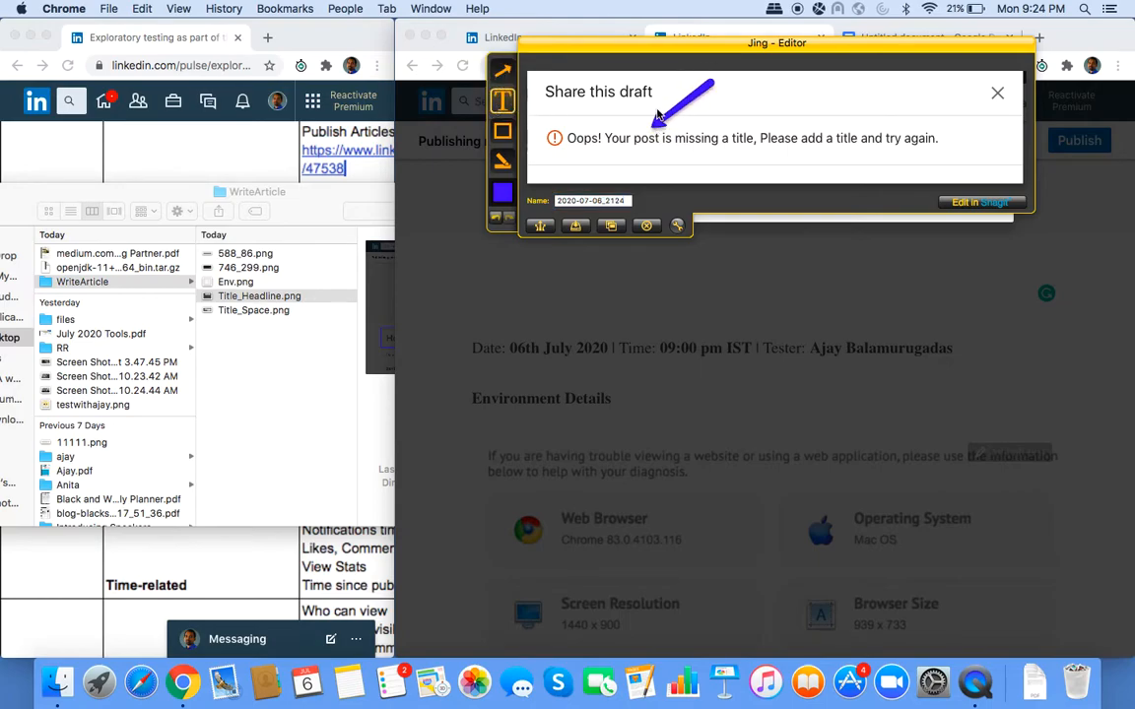
drag(722, 75, 967, 117)
text(Sh)
key(BackSpace)
key(BackSpace)
text(Isn't )
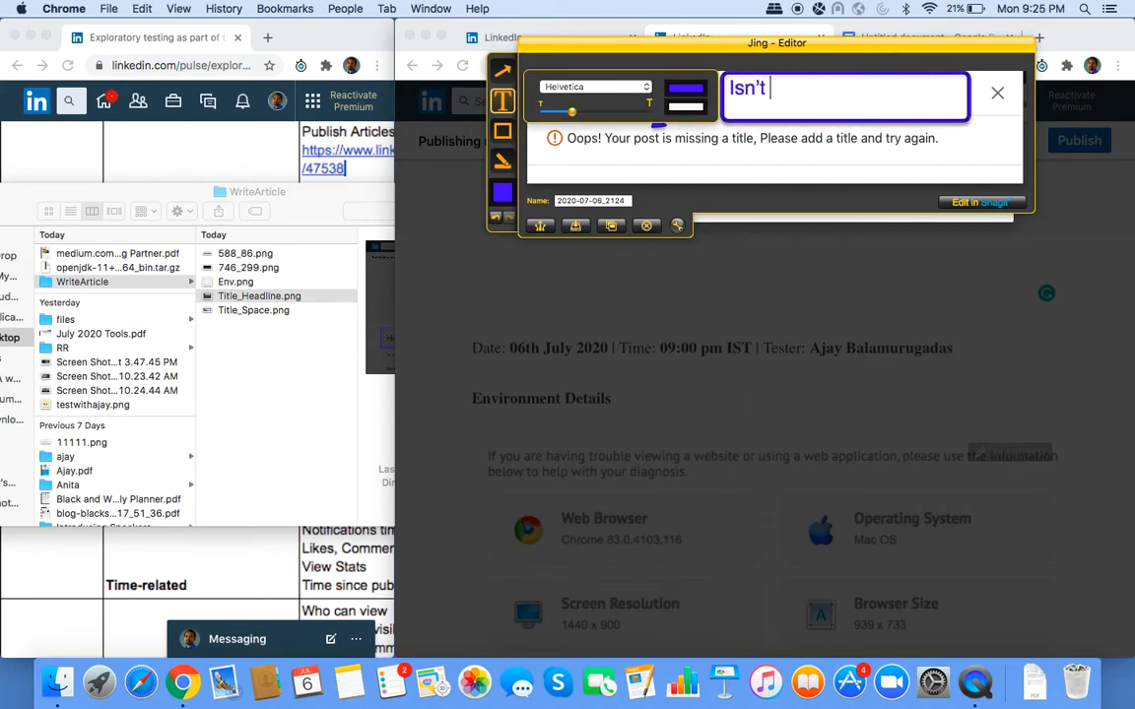
text(this an article?)
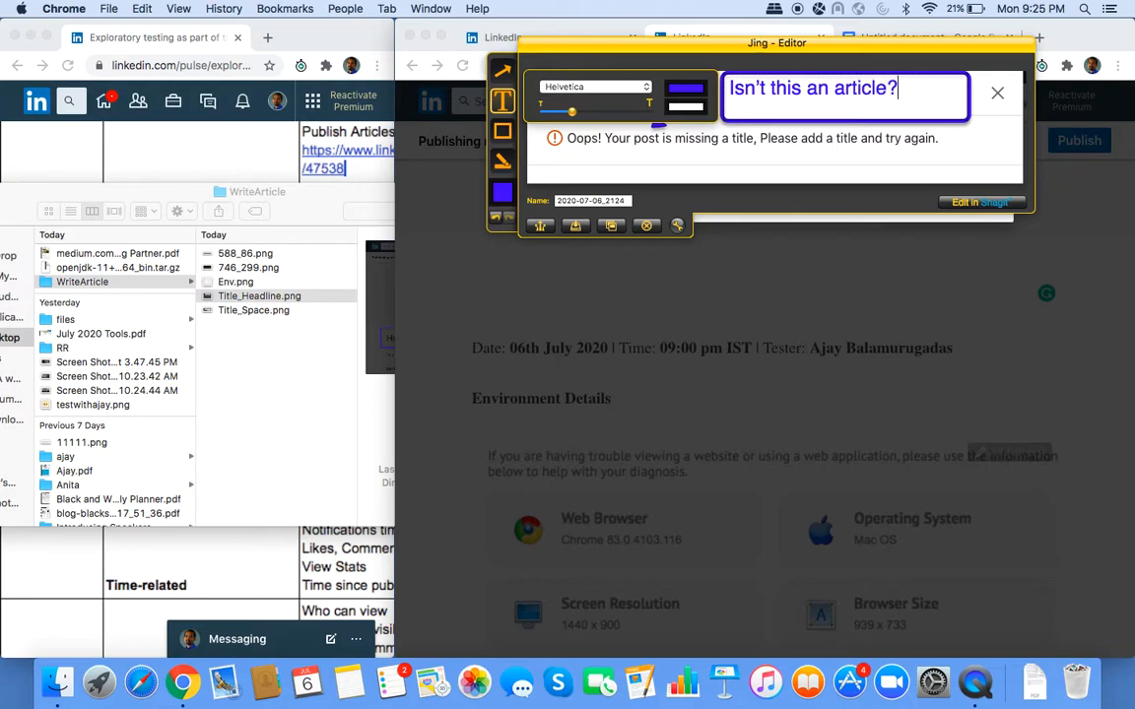
text( a)
text(ont)
key(BackSpace)
key(BackSpace)
key(BackSpace)
text(nd not a post?)
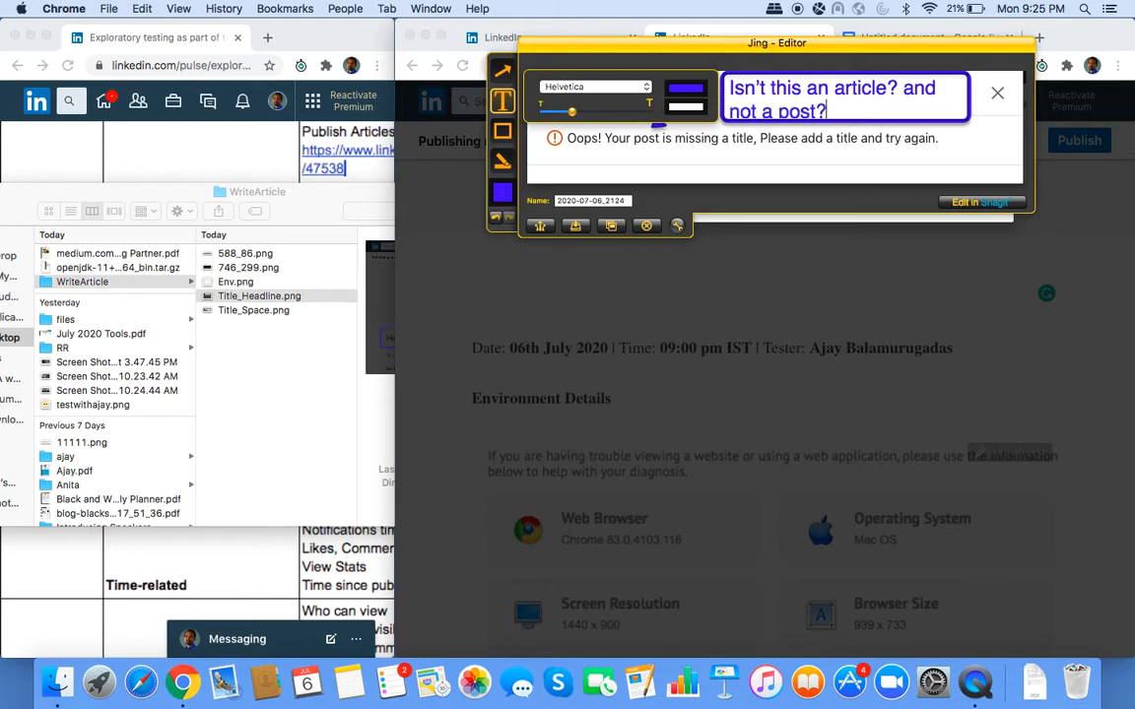
key(super+a)
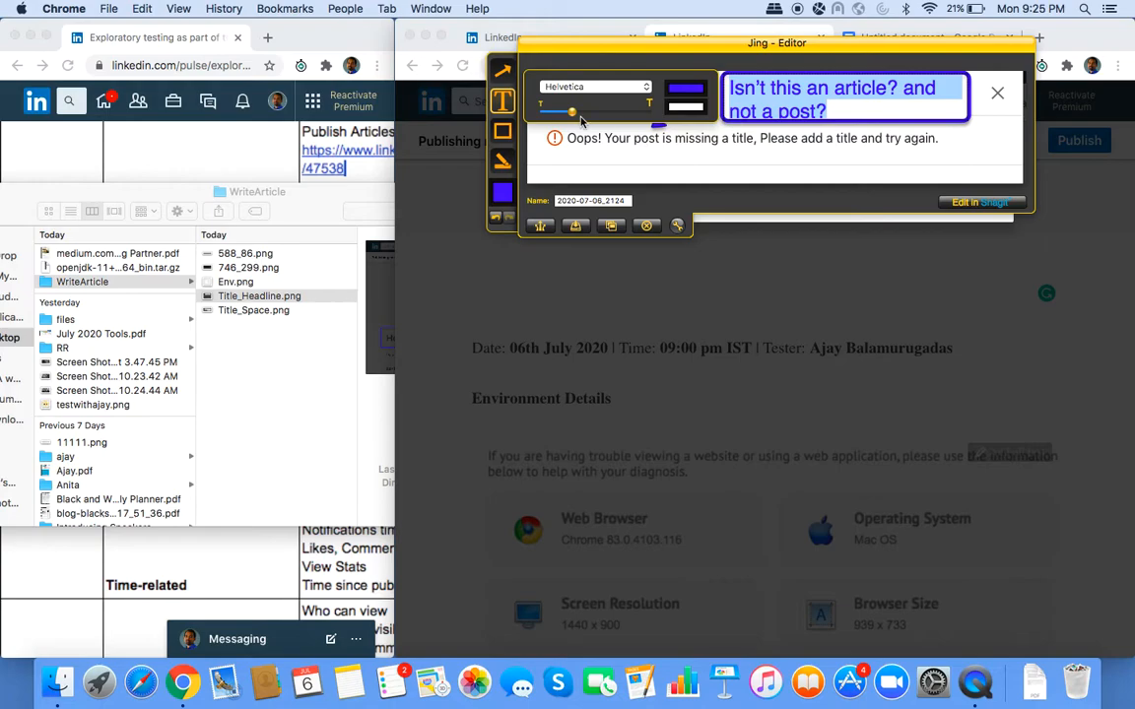
drag(574, 113, 570, 116)
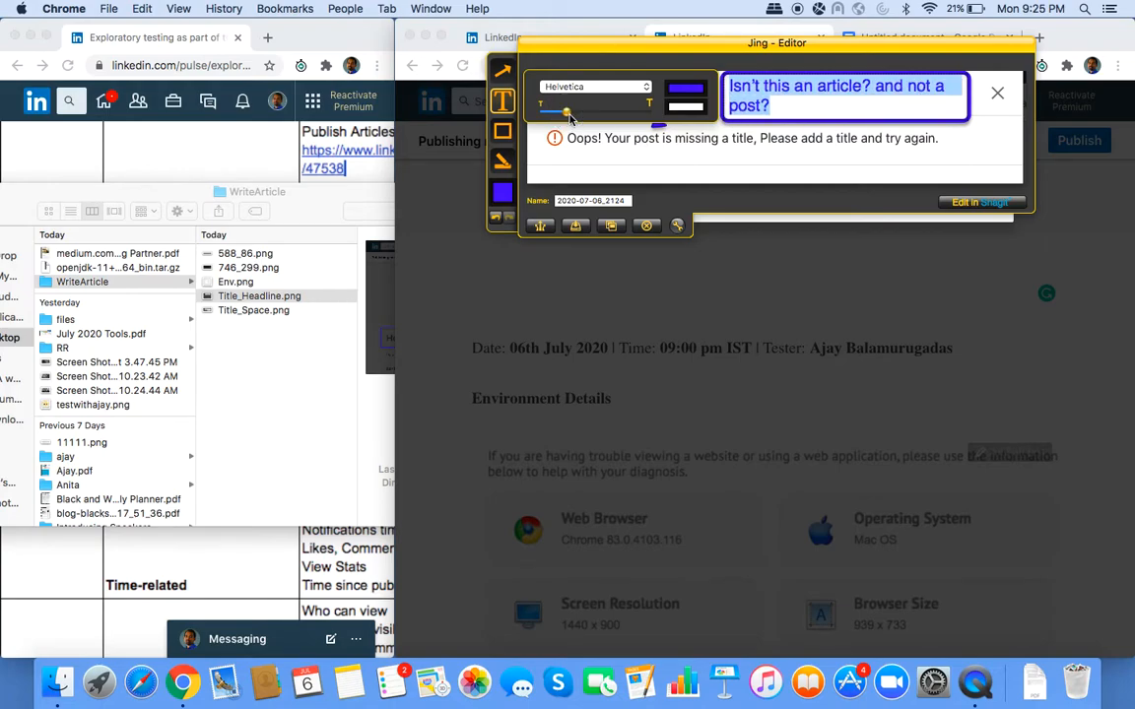
Save the capture as Terms_Post_Article and close the Share this draft error dialog.
click(583, 200)
key(super+a)
text(Te)
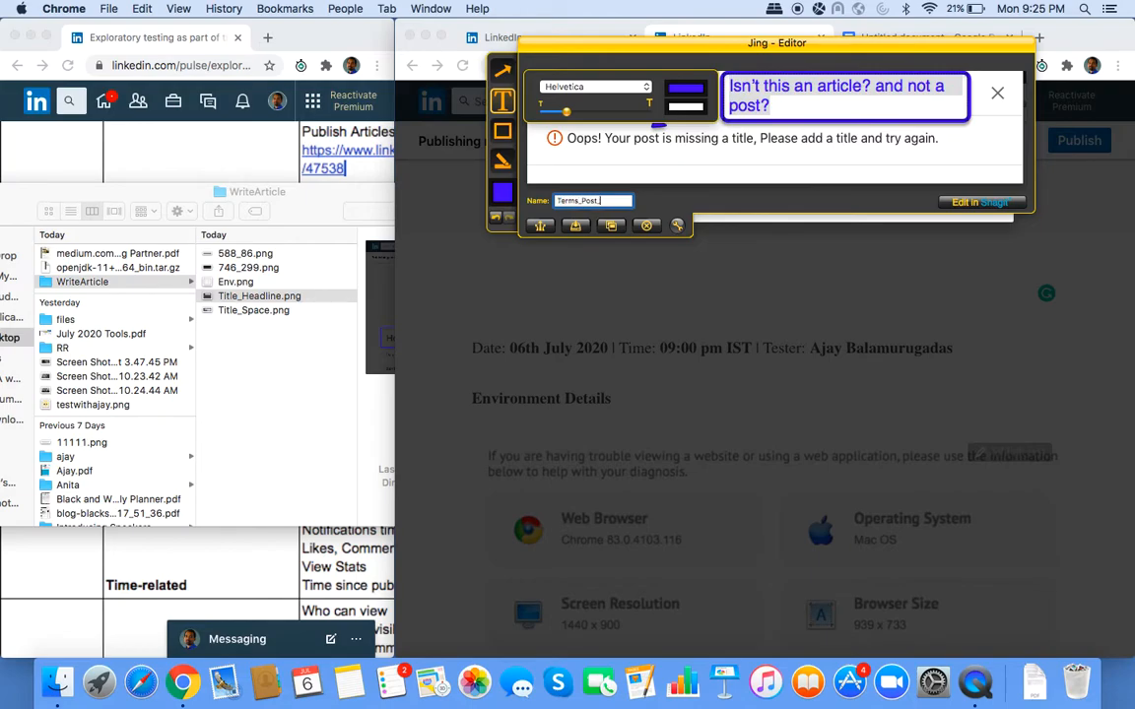
text(rms_Post_Article)
click(575, 226)
click(808, 495)
click(1015, 231)
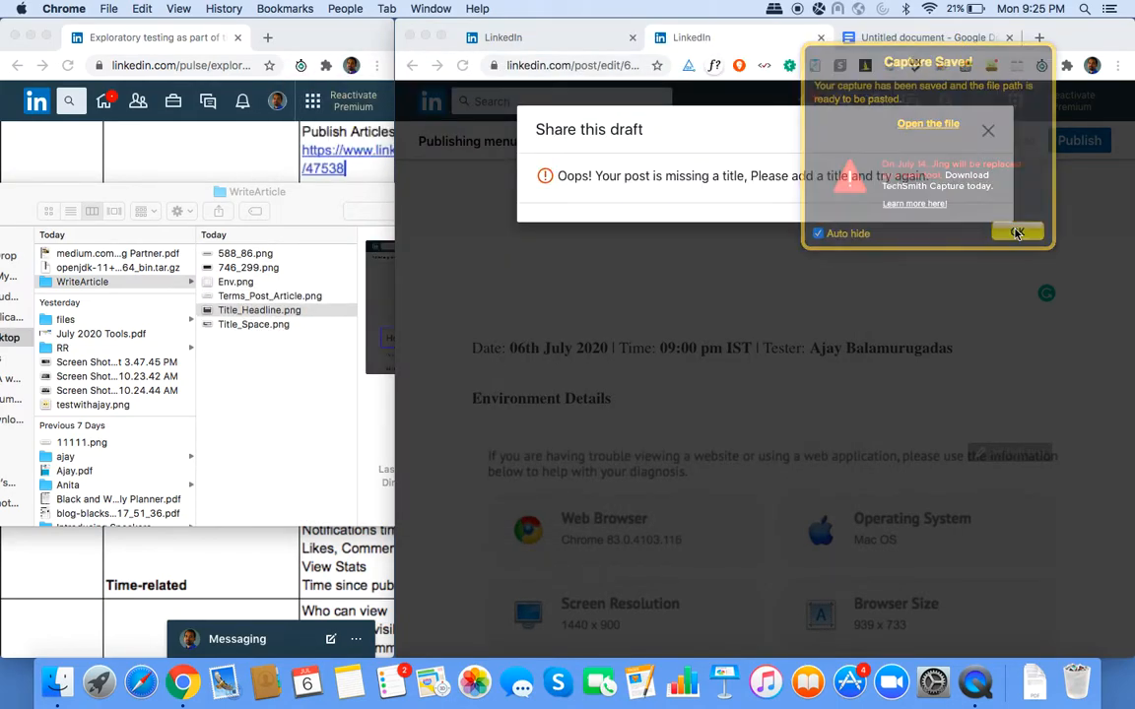
click(489, 304)
Retry sharing the untitled draft via Share draft and dismiss the missing-title error.
click(519, 303)
click(497, 280)
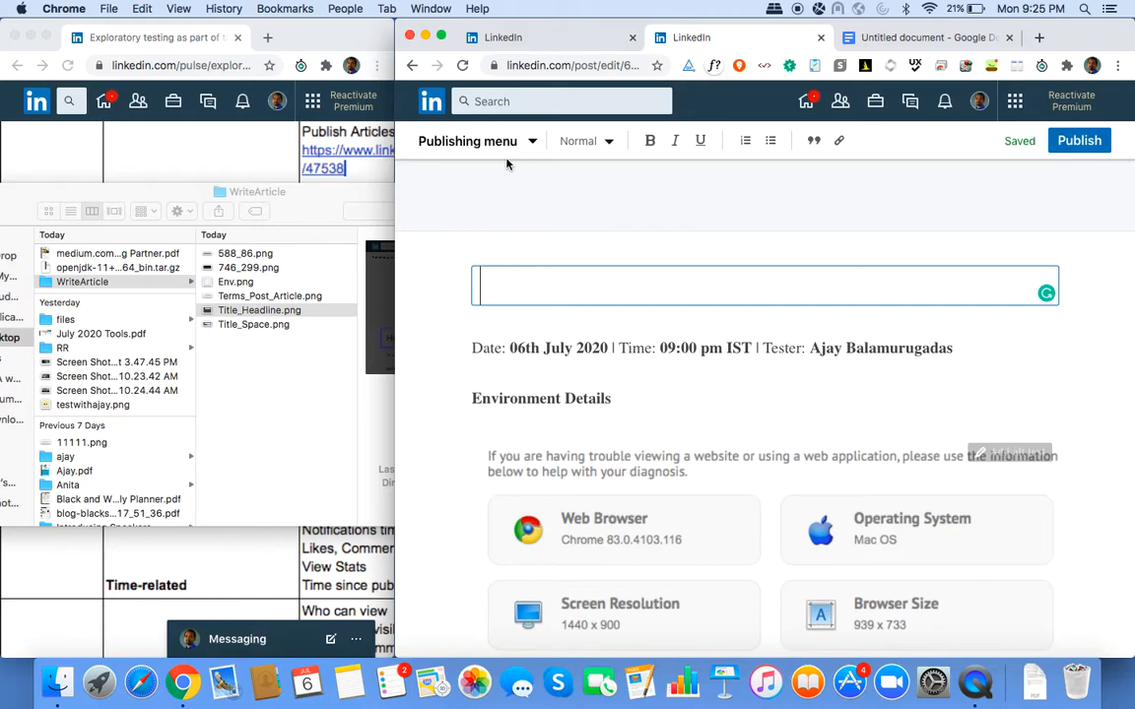
click(527, 140)
click(473, 261)
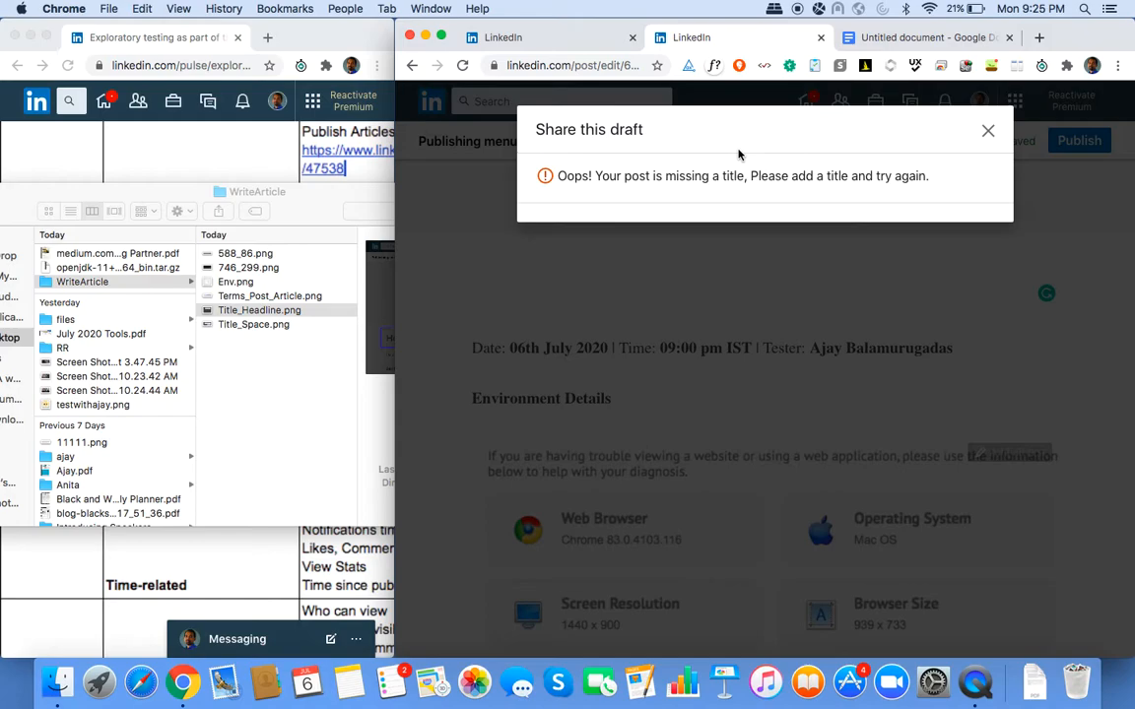
click(619, 255)
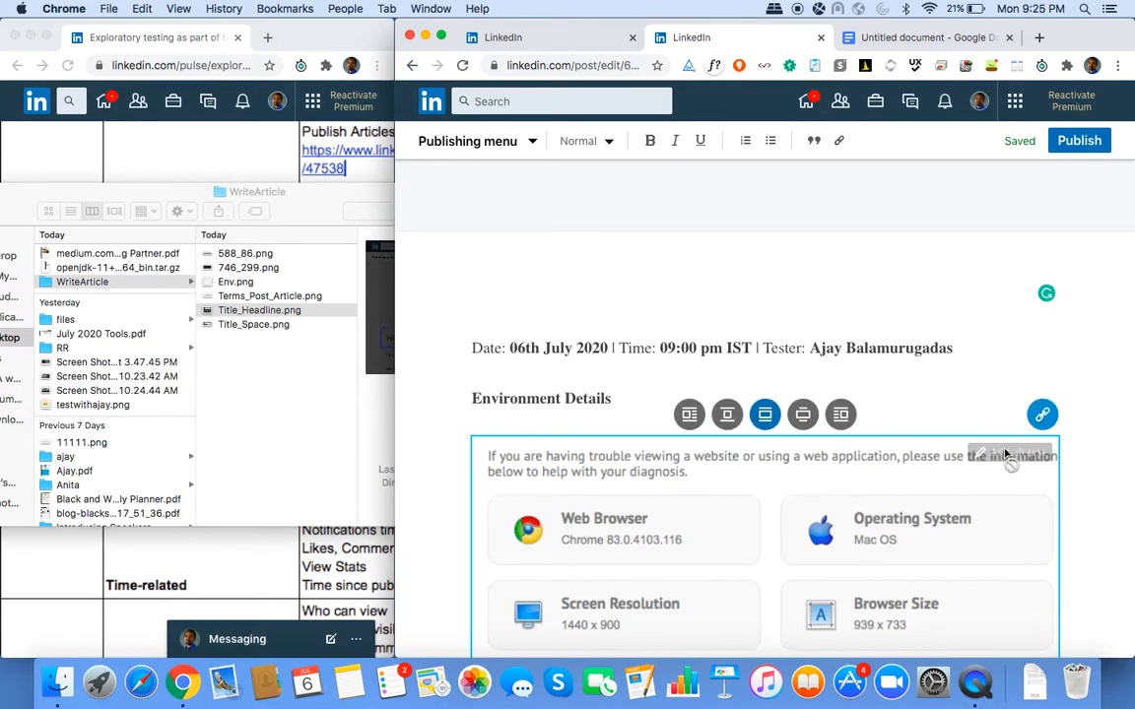
Inspect the environment image's alt text and cancel without changing it.
click(1005, 479)
scroll(1005, 480, down, 2)
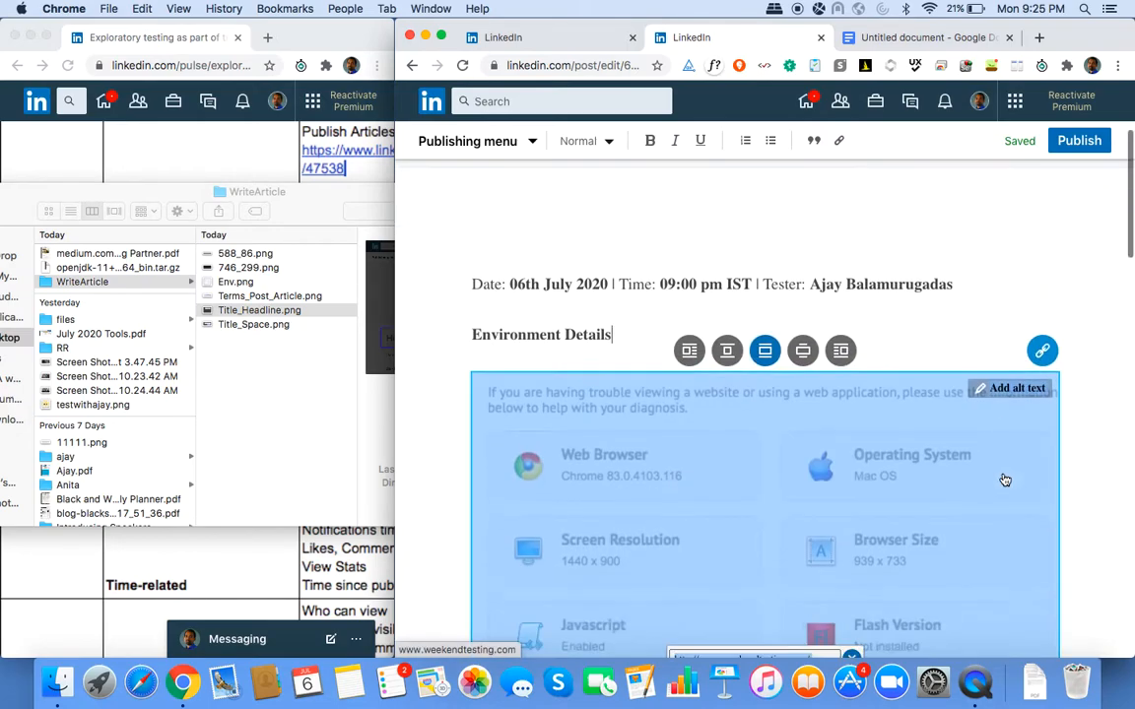
click(829, 496)
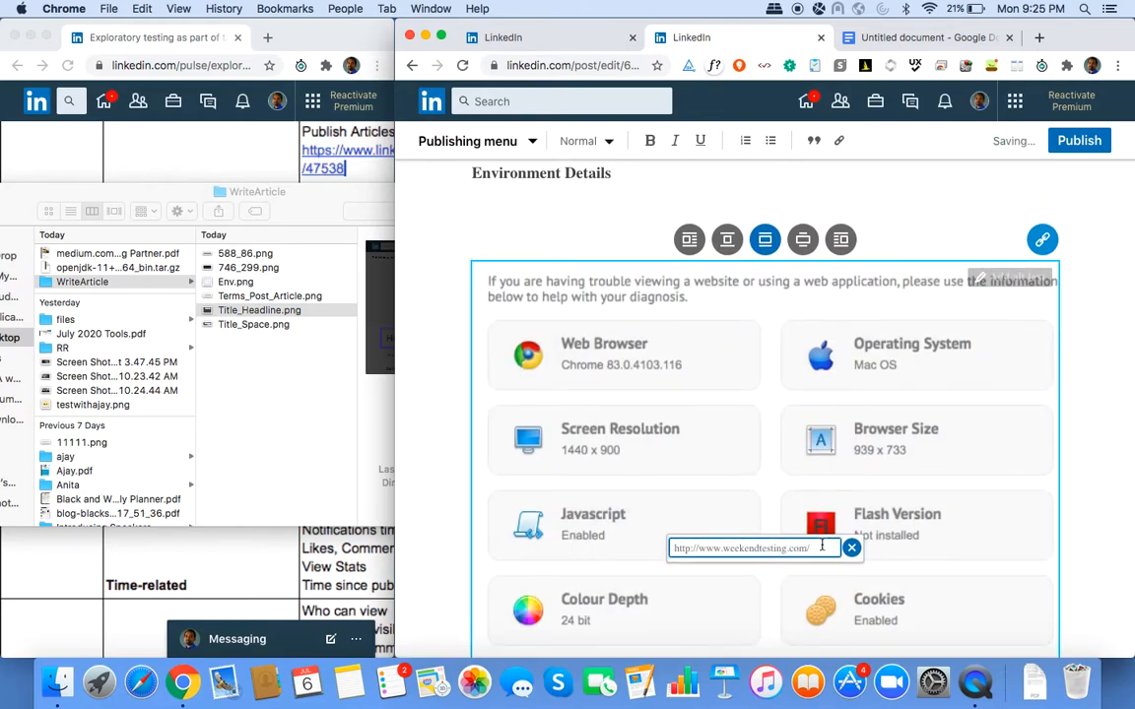
click(1009, 277)
click(1107, 267)
click(1107, 267)
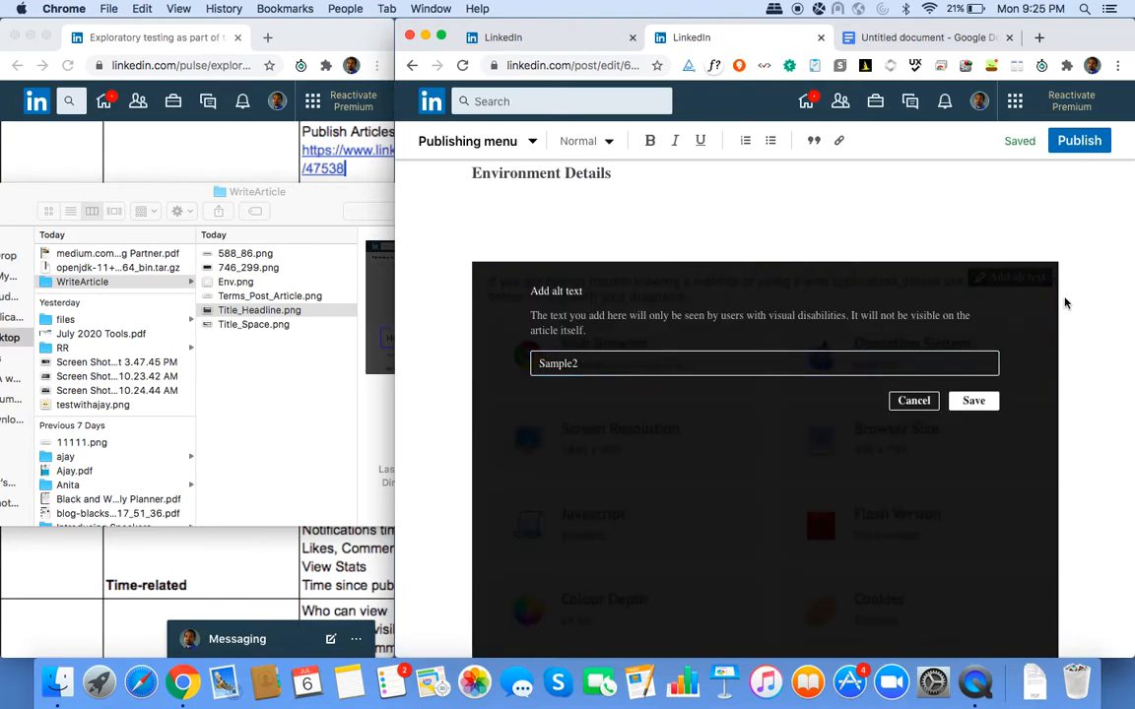
click(913, 401)
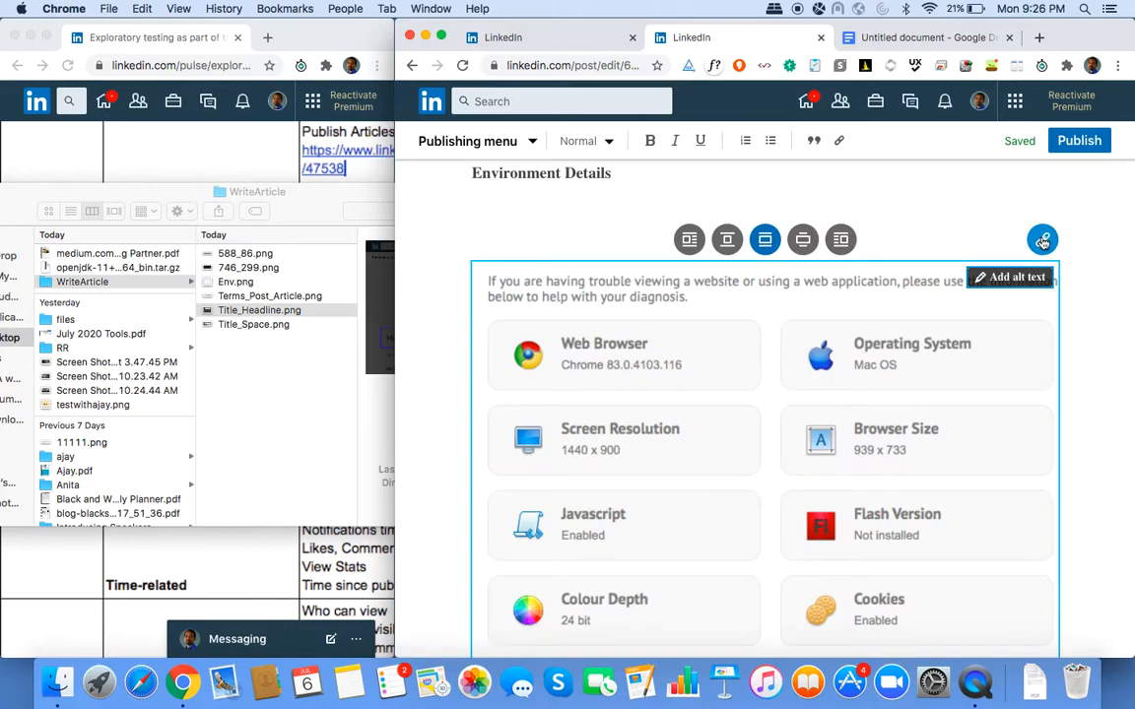
click(1043, 241)
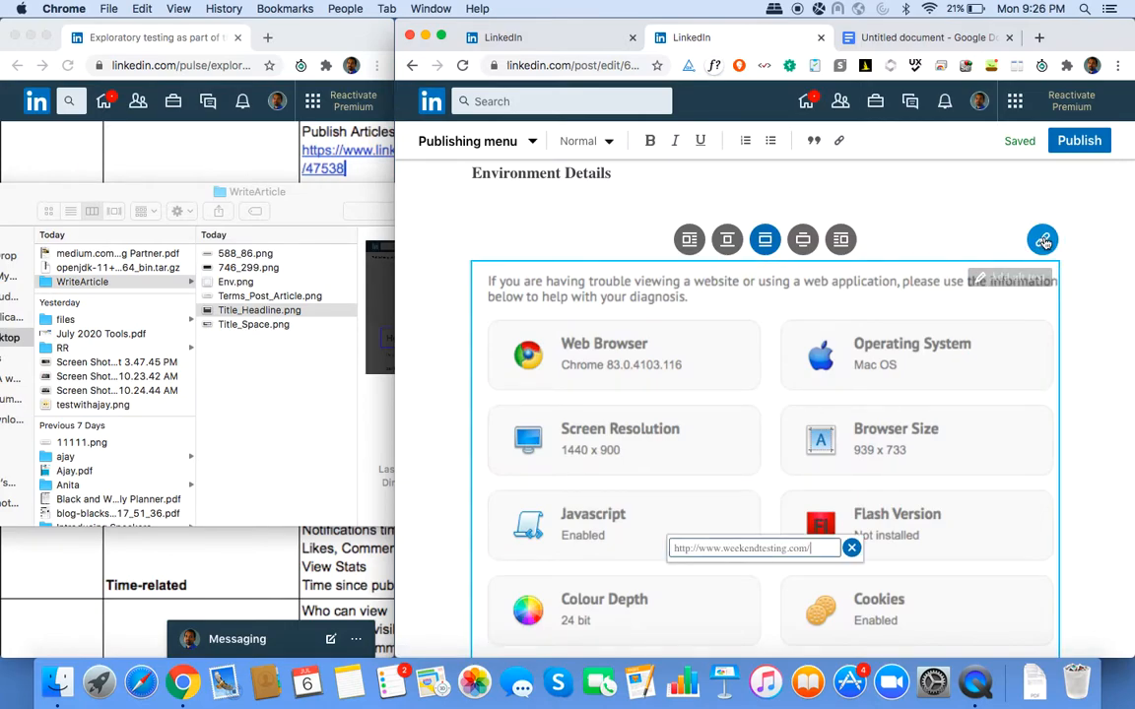
click(1108, 317)
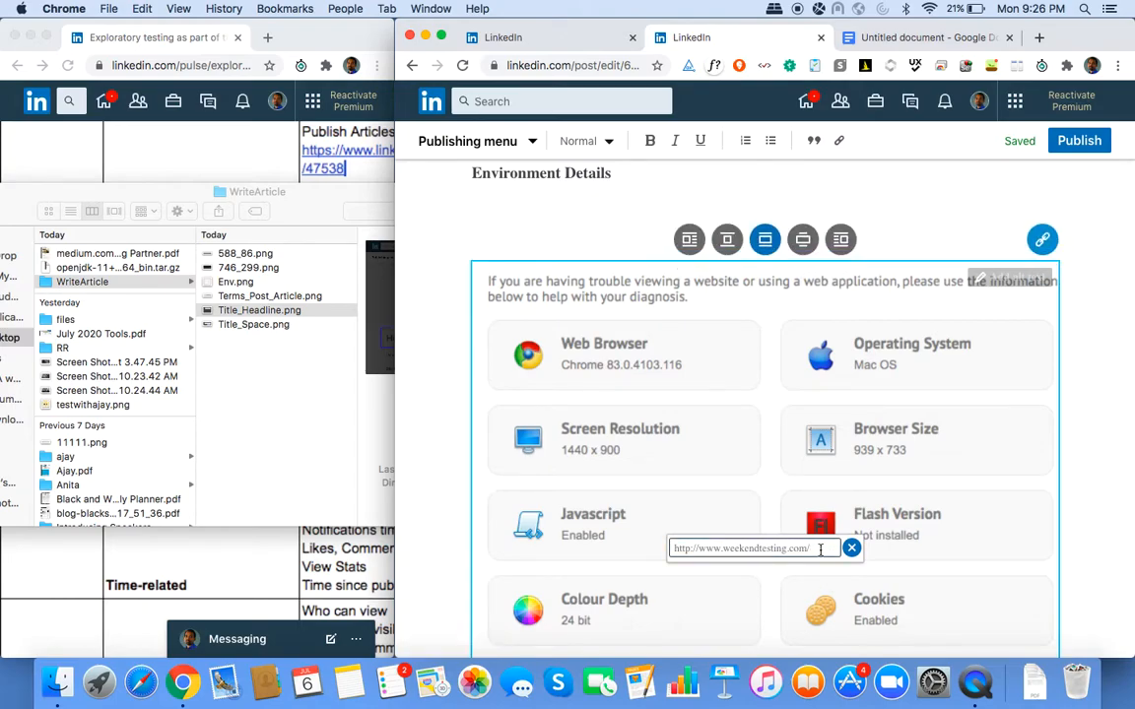
key(Return)
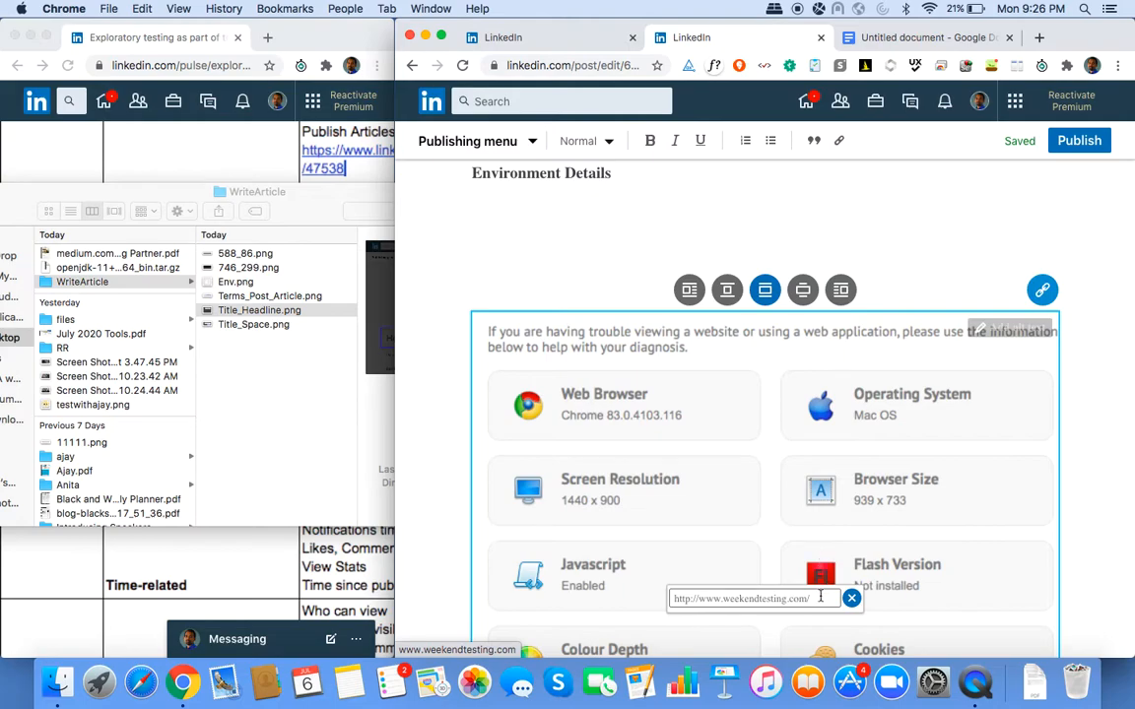
Check the environment image's link address and close the link box.
click(821, 598)
key(Return)
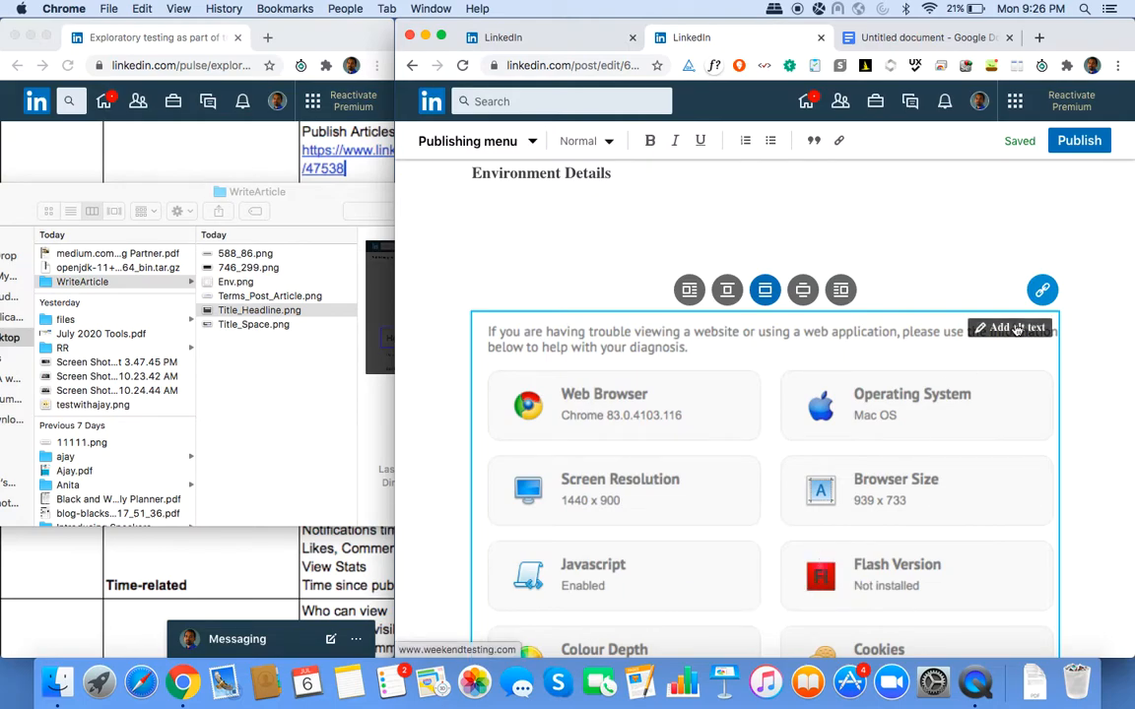
click(1044, 291)
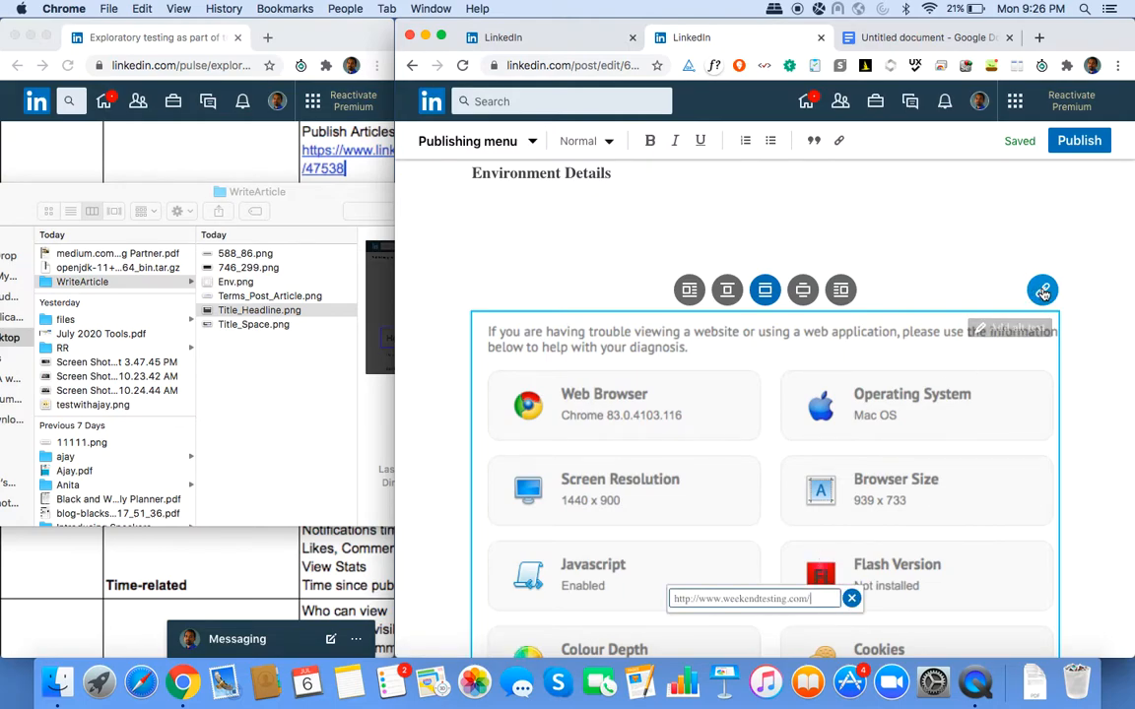
click(821, 596)
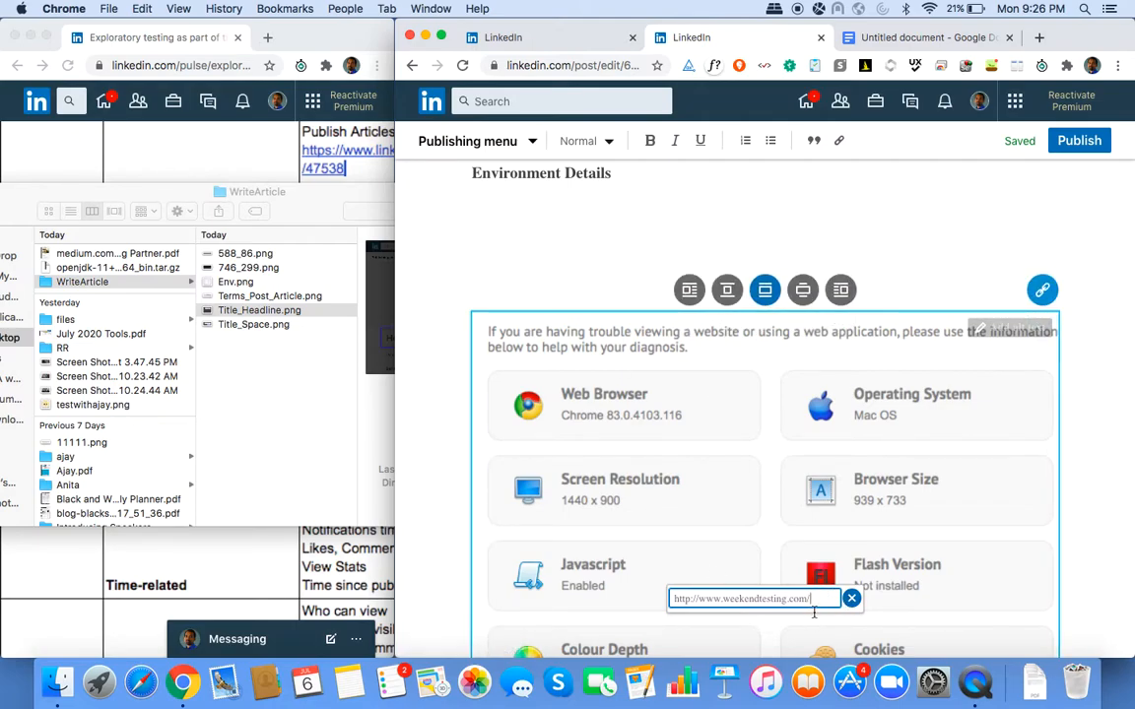
click(851, 598)
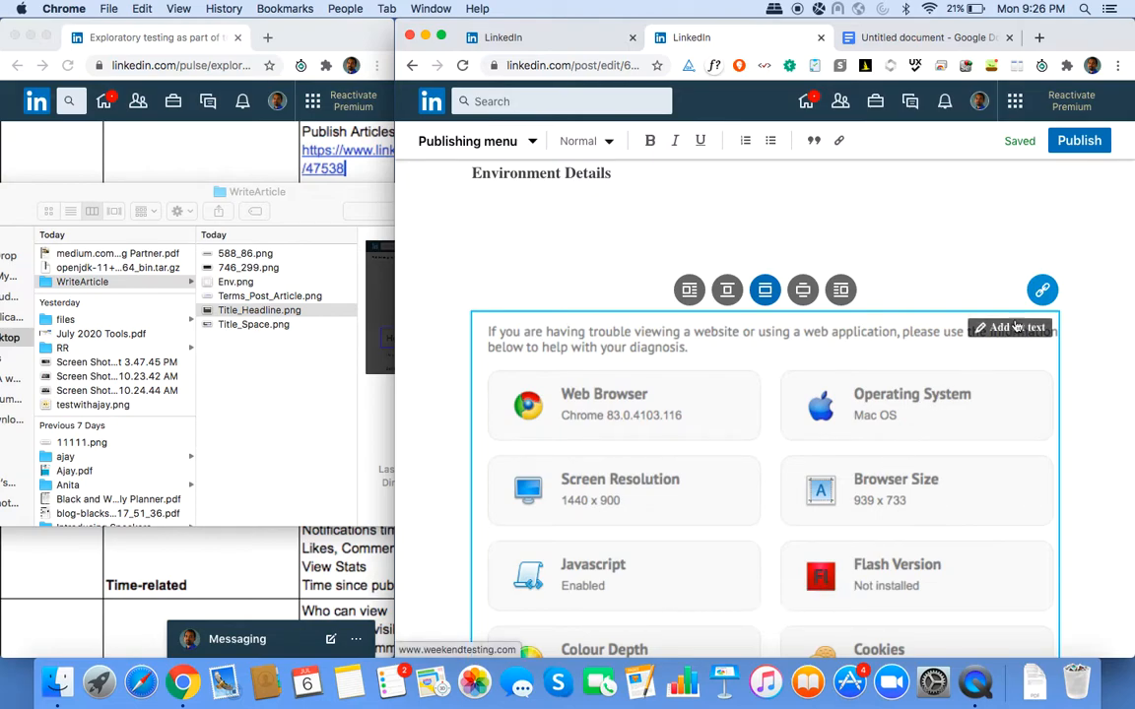
click(482, 264)
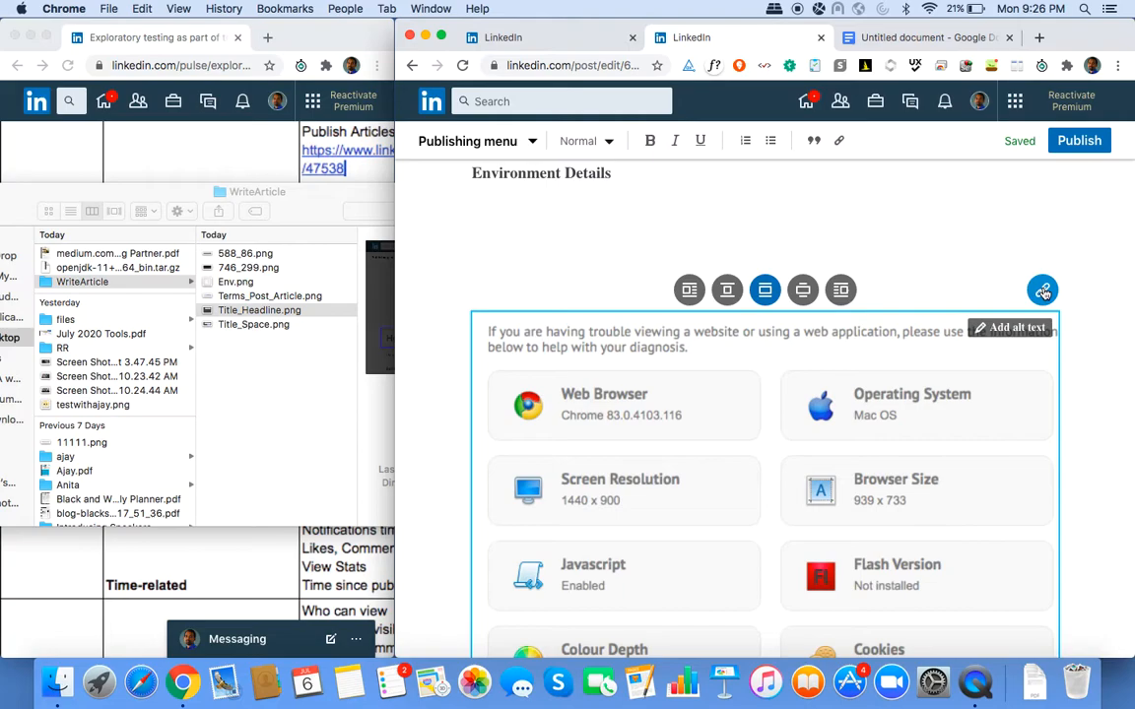
Paste the URL into the environment image's link settings and confirm it.
click(1042, 292)
text(http://www.weekendtesting.com/)
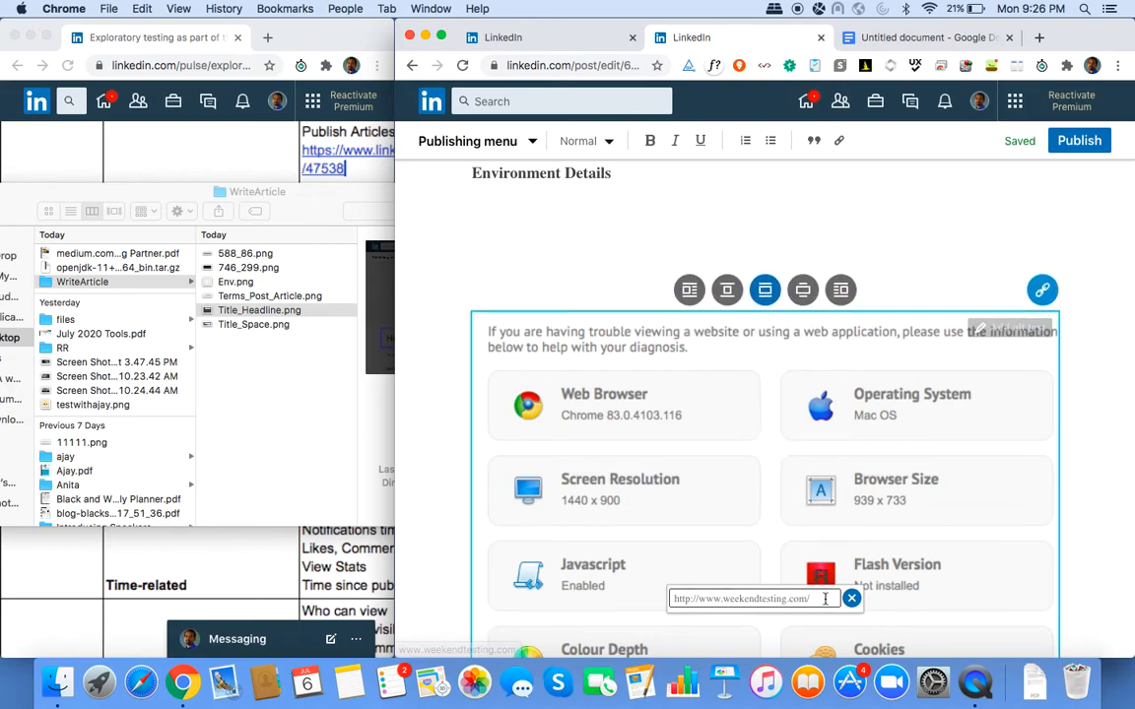
key(Return)
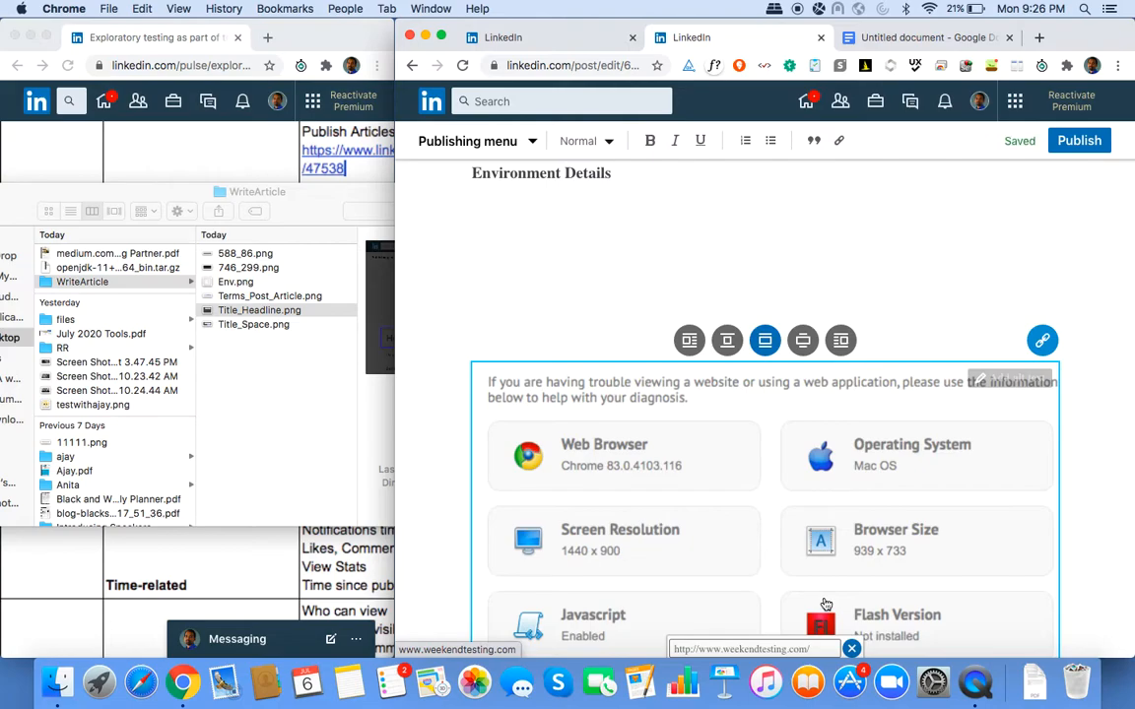
scroll(825, 605, down, 4)
click(823, 474)
key(Return)
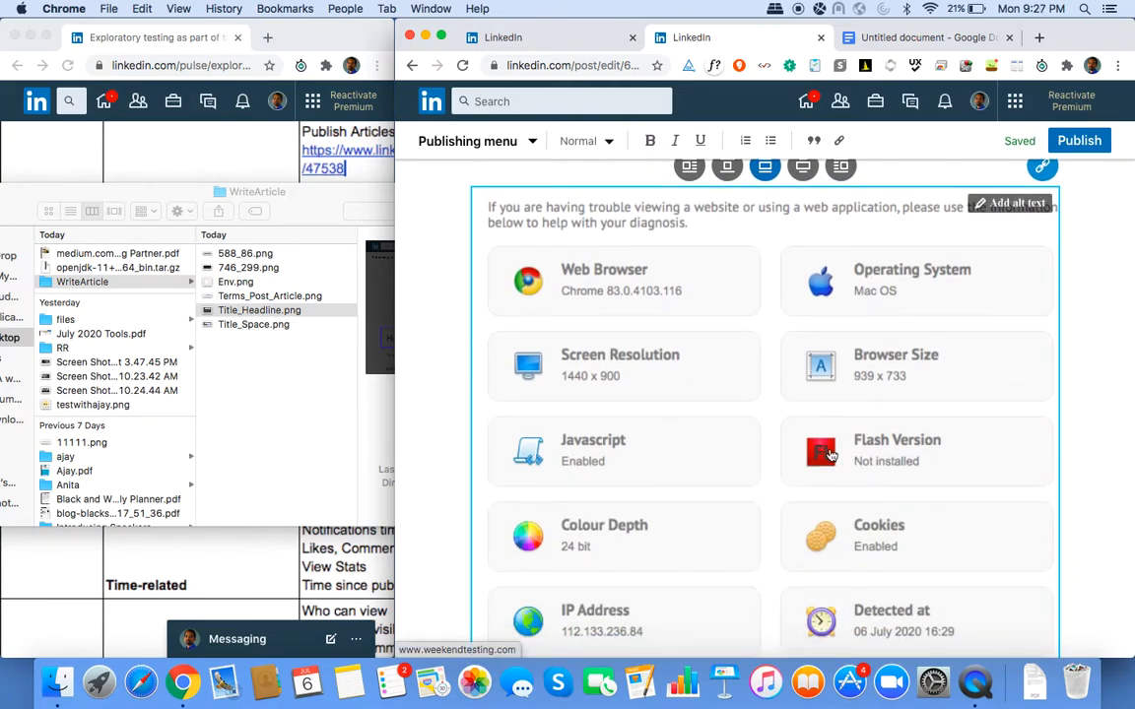
scroll(650, 334, up, 4)
Remove the blank lines under Environment Details, recheck the image link, and move down to the Headline screenshot.
click(600, 309)
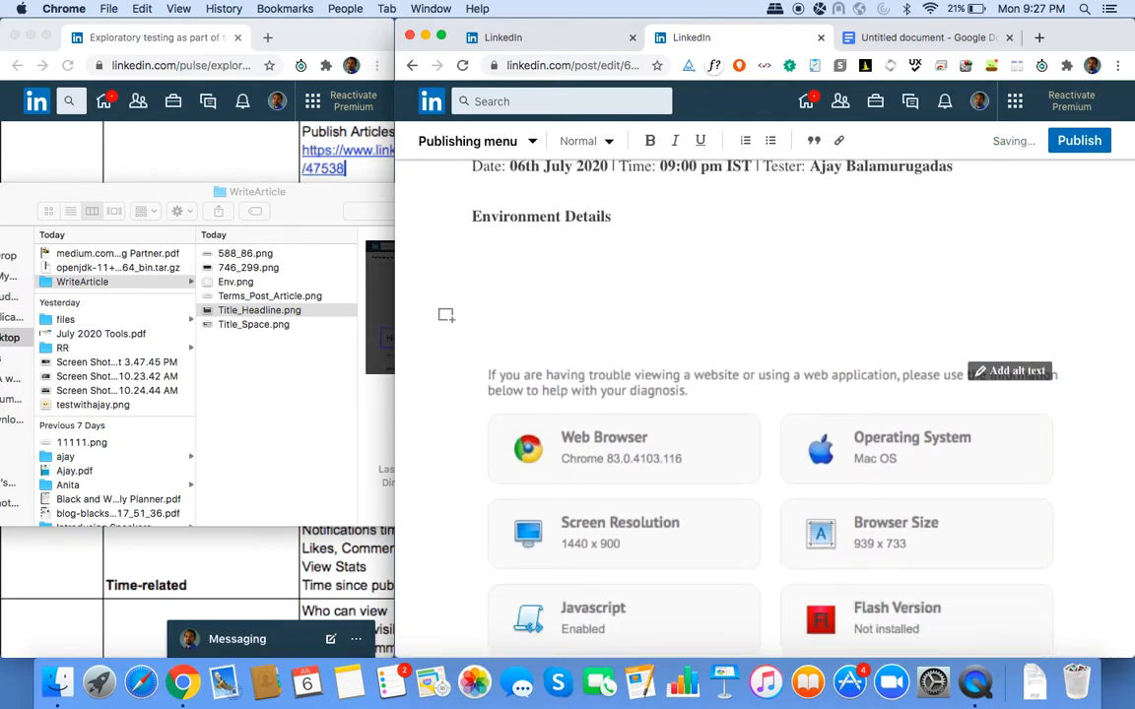
key(BackSpace)
key(BackSpace)
key(BackSpace)
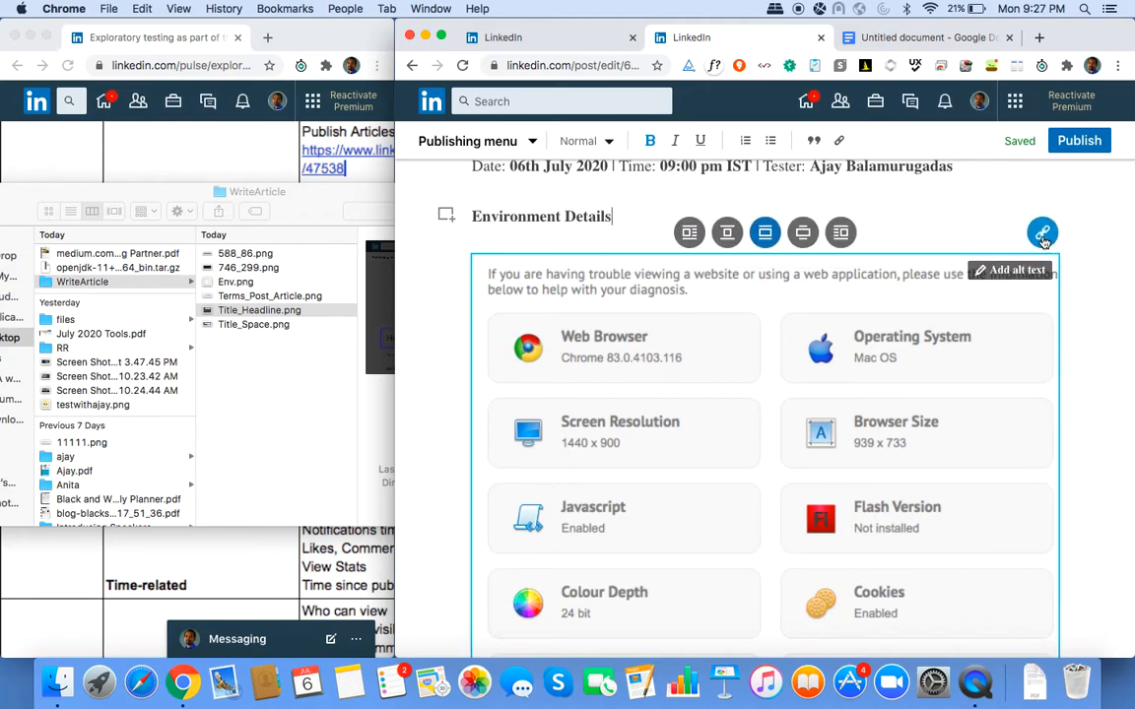
click(1044, 237)
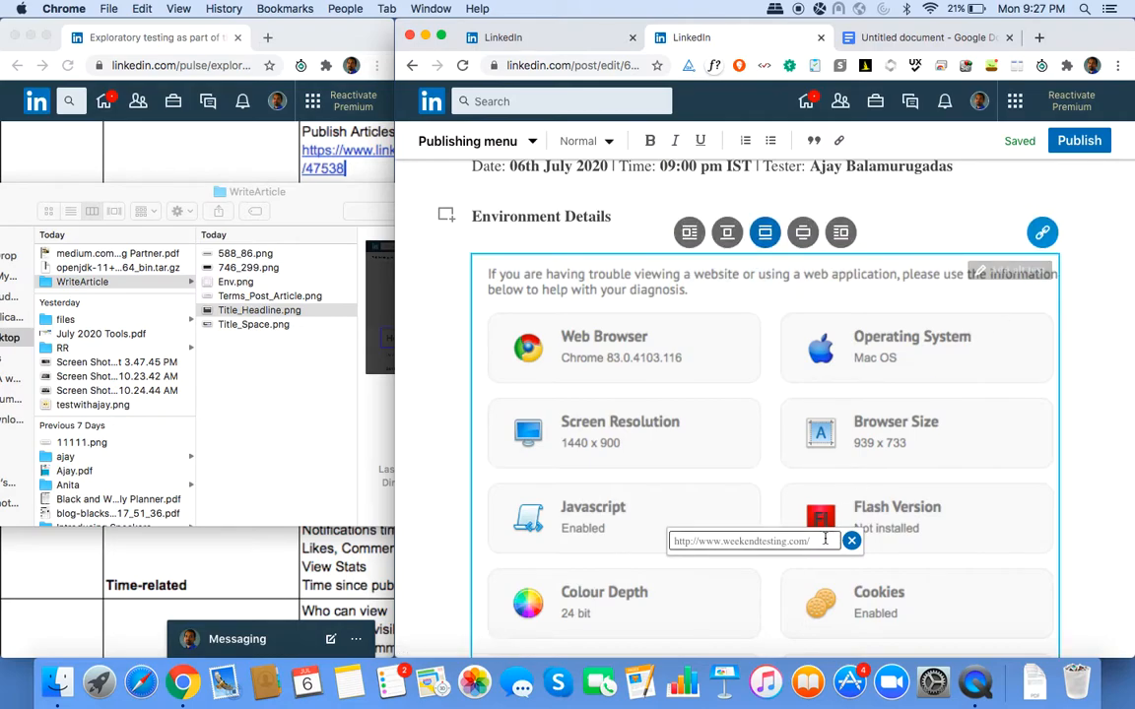
key(Return)
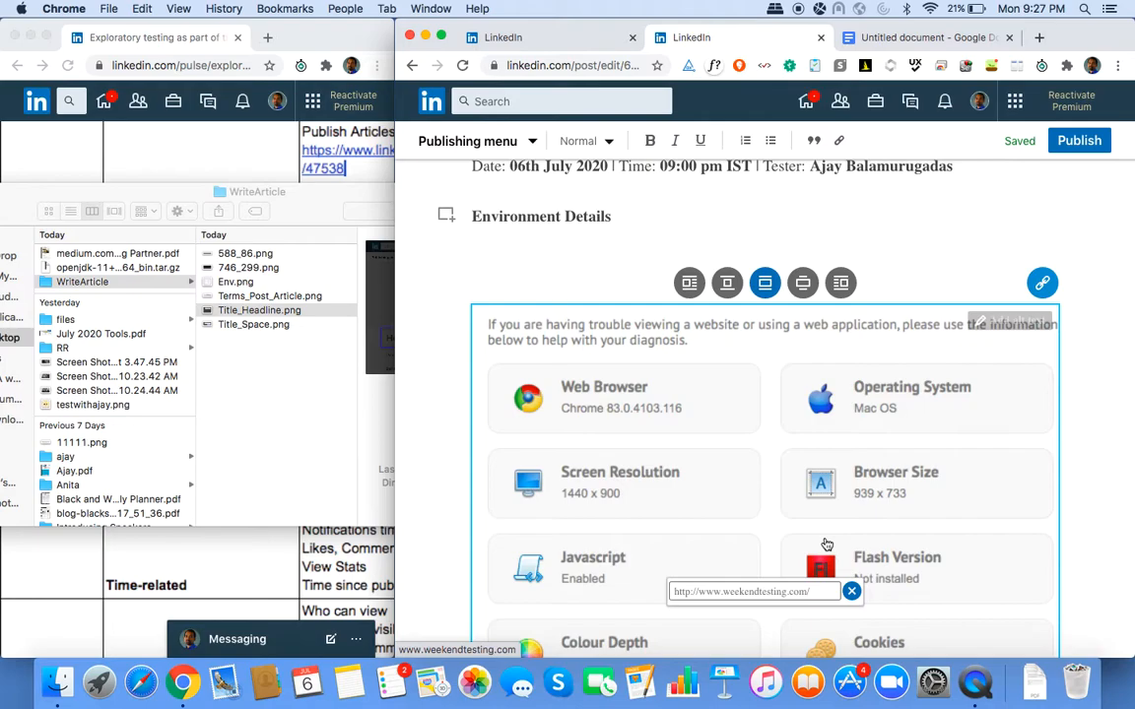
scroll(827, 545, down, 10)
scroll(826, 538, down, 10)
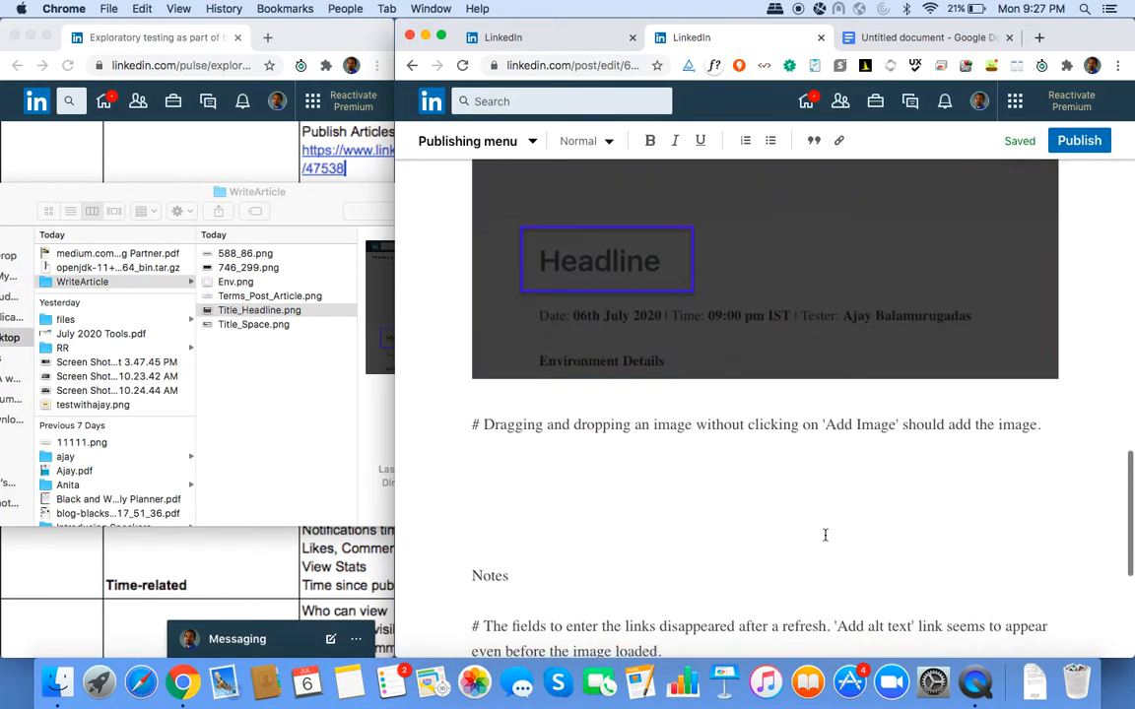
Type a new issue: Enter pressed outside the 'Add link' field acts on the page, not the field.
click(779, 468)
text(#)
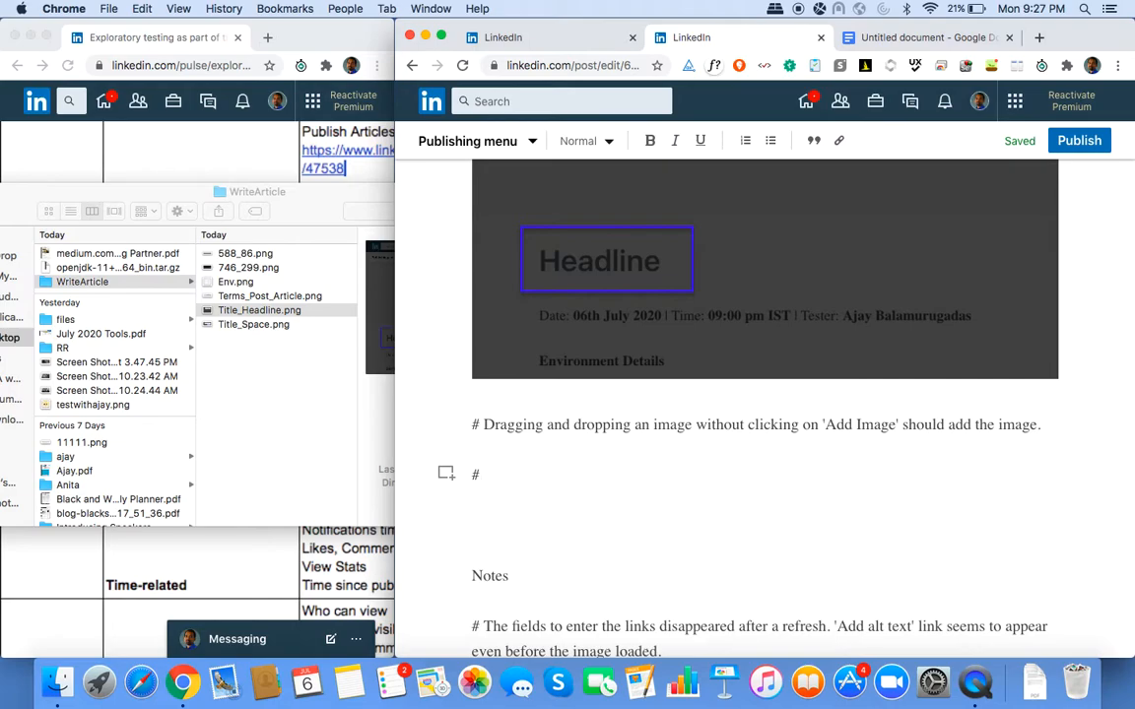
text(Behavior when focus is outside the )
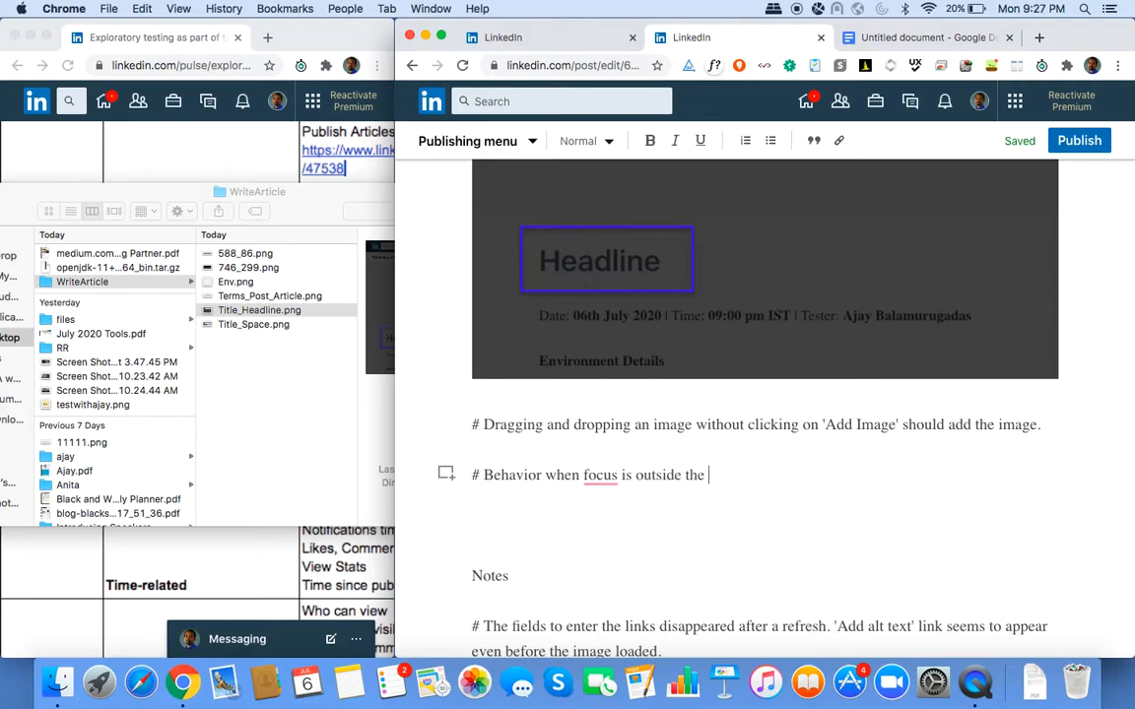
text('A)
key(BackSpace)
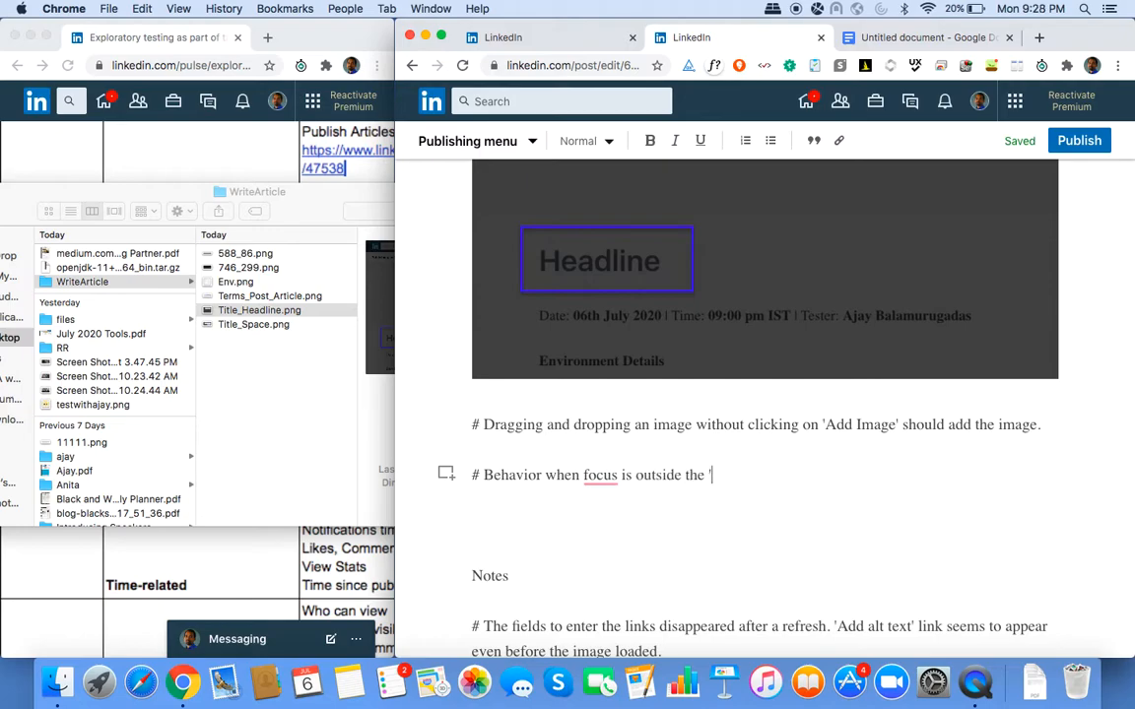
text(Add link' field and enter is pressed. Even if focus is)
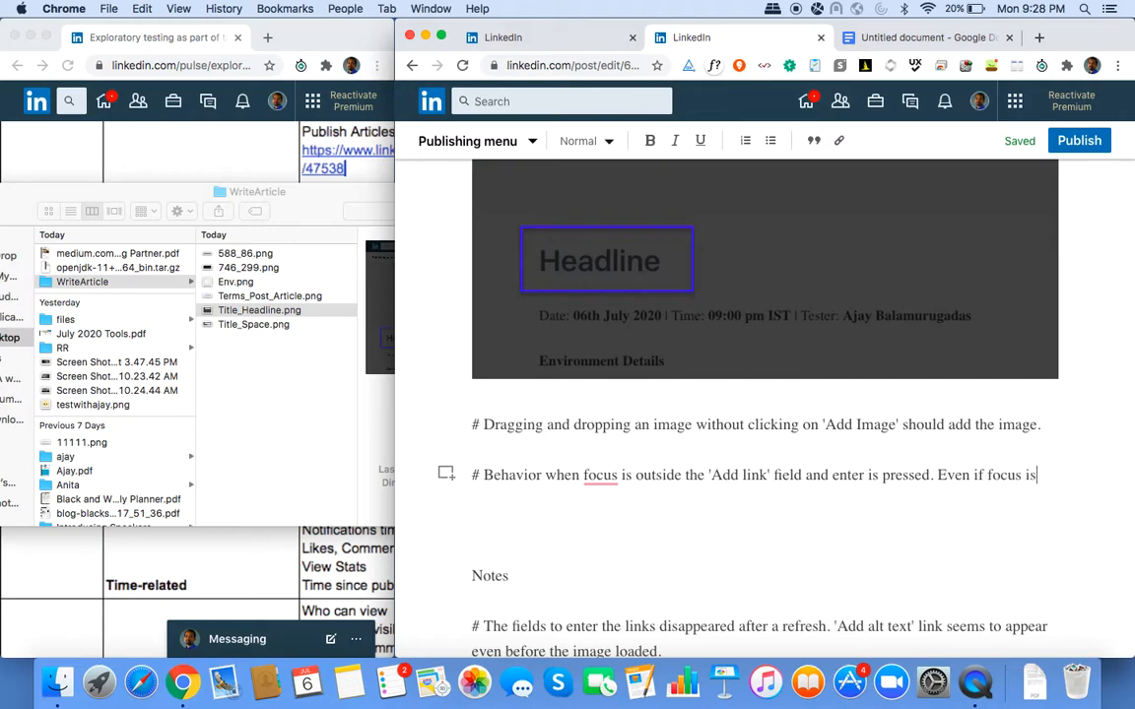
text( brough)
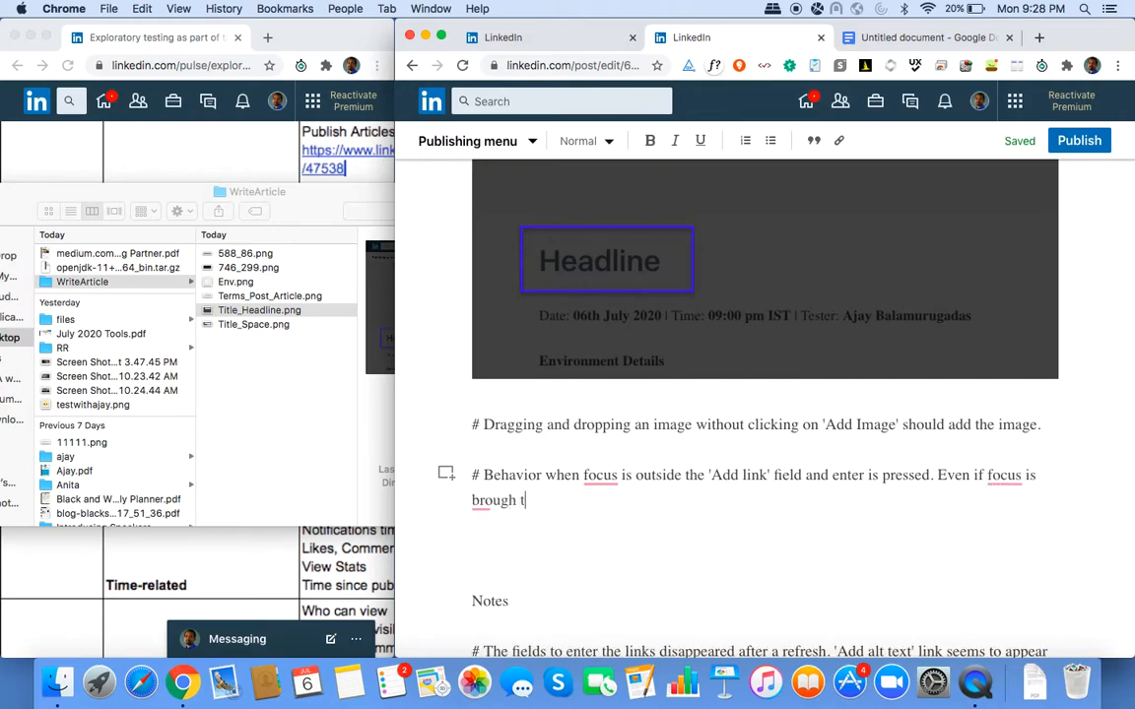
text(t back to the field, the)
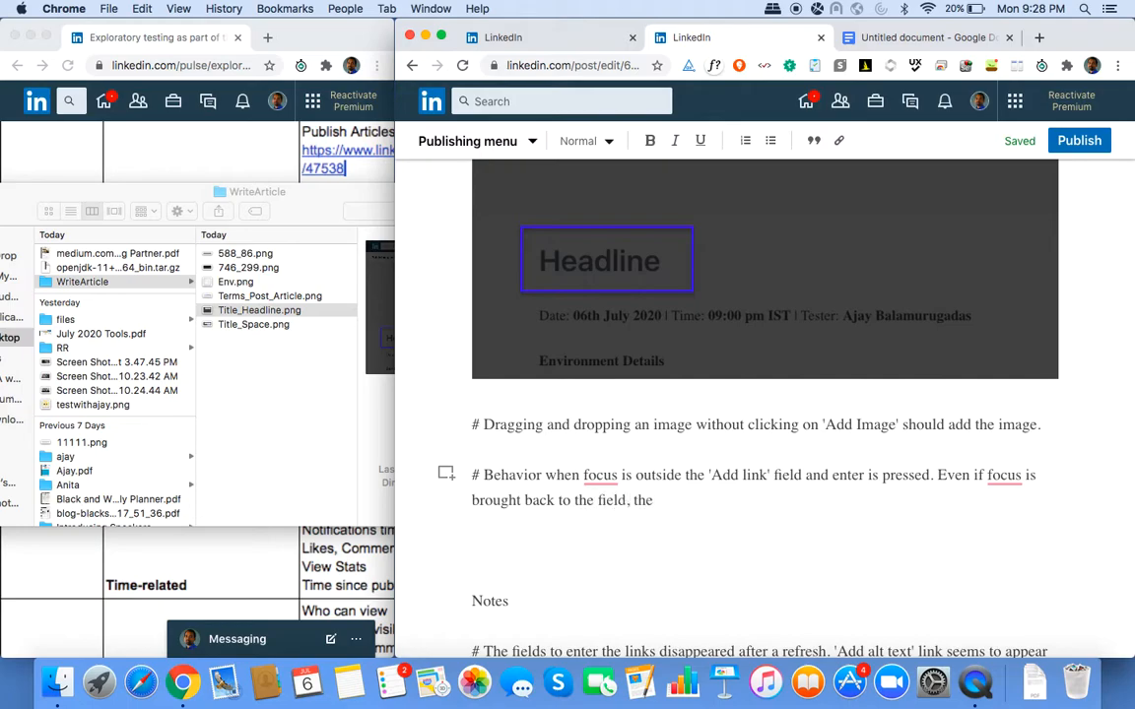
text(pressing E)
text(nter seems to )
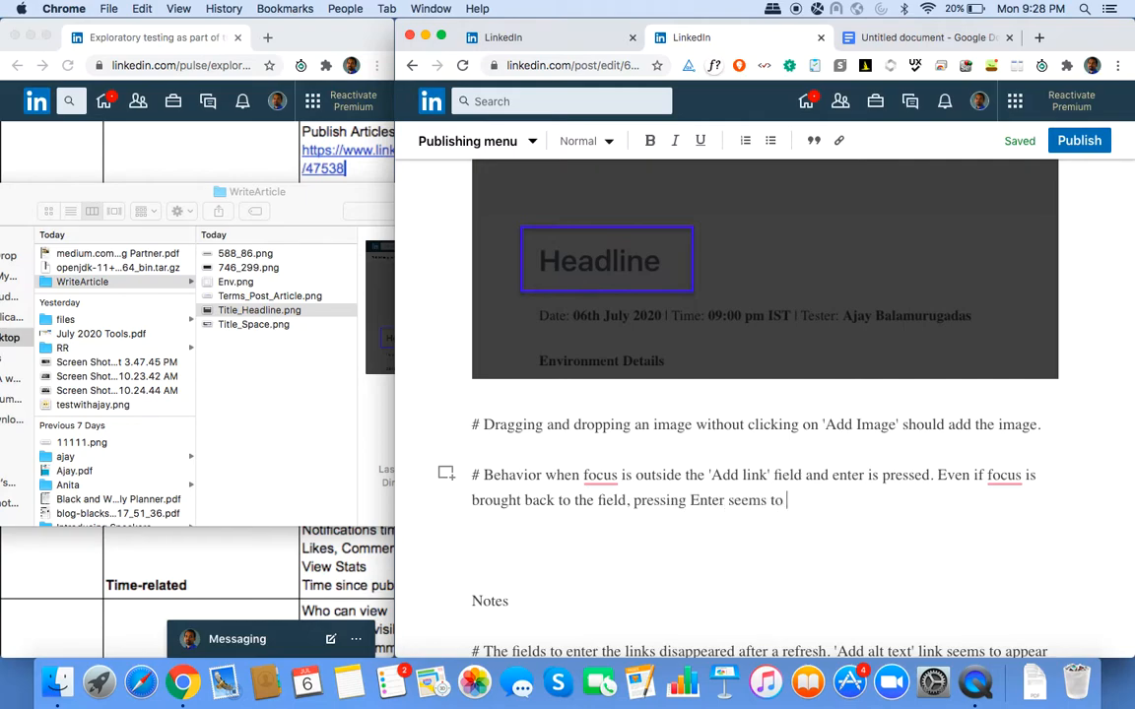
text(act on the page and not o)
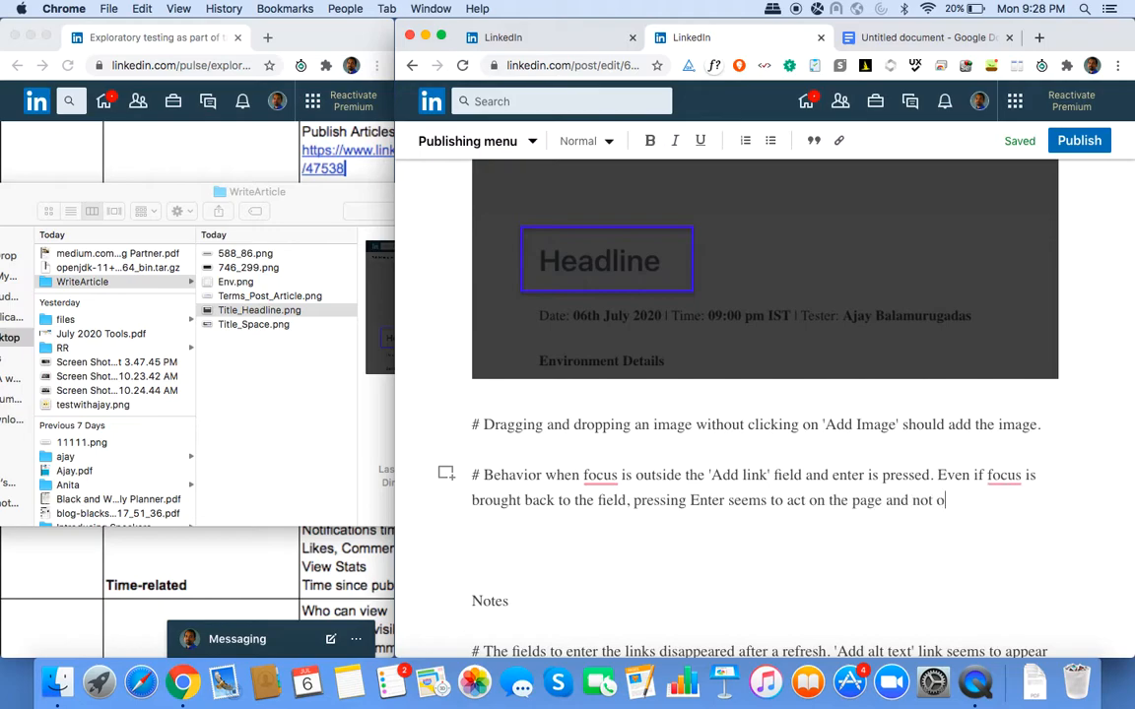
text(n the field.)
Check the article headline box, then return to the issues list.
scroll(710, 466, down, 10)
scroll(710, 466, up, 3)
scroll(711, 466, up, 10)
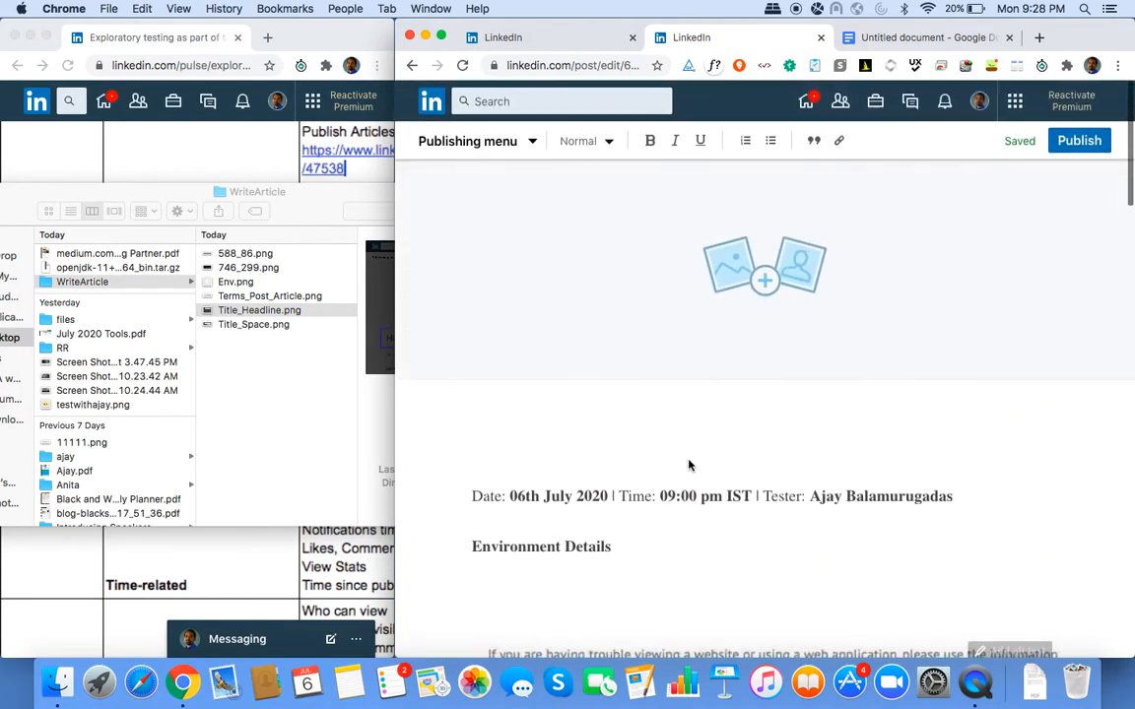
click(538, 438)
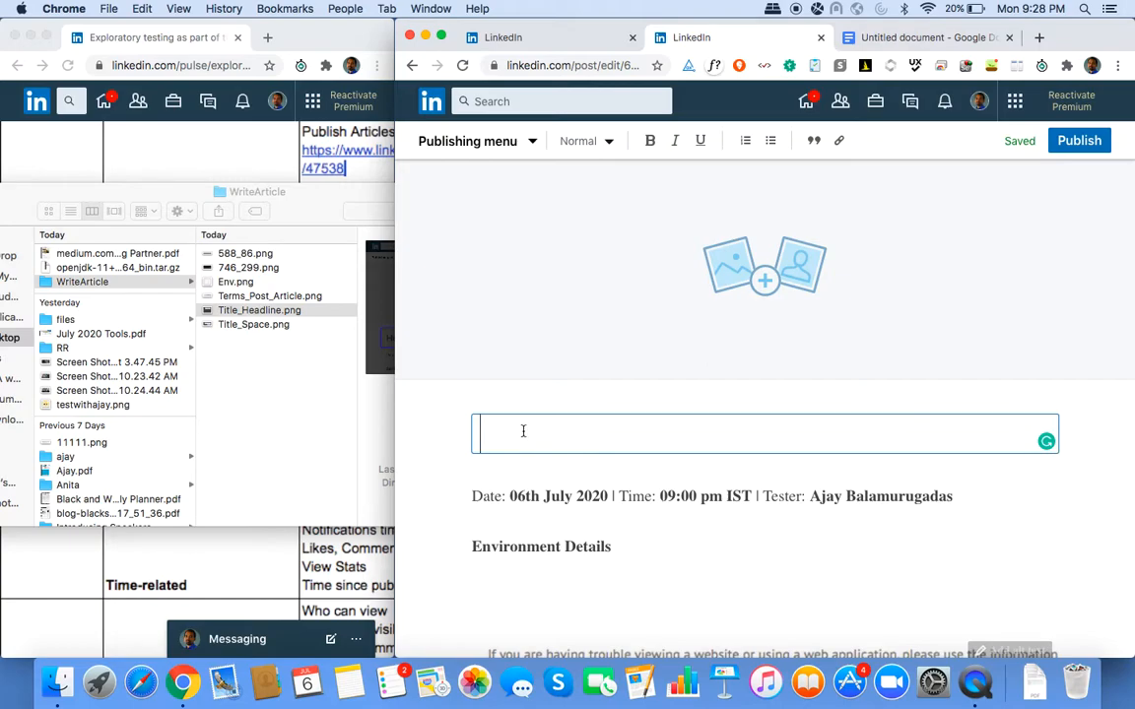
scroll(523, 431, down, 5)
scroll(523, 430, down, 15)
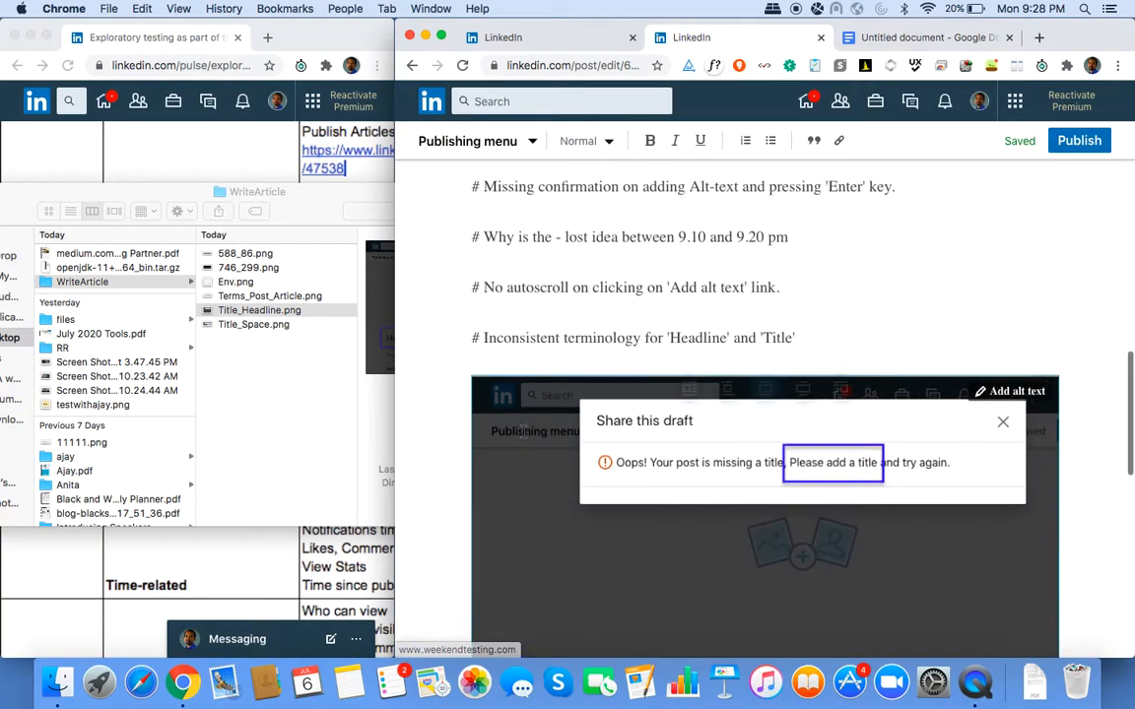
scroll(523, 431, down, 8)
Add the issue '# Inconsistent behavior on clicking outside the focus area (Refer 'Share draft' and 'Add link' fields)'.
click(583, 433)
text(#)
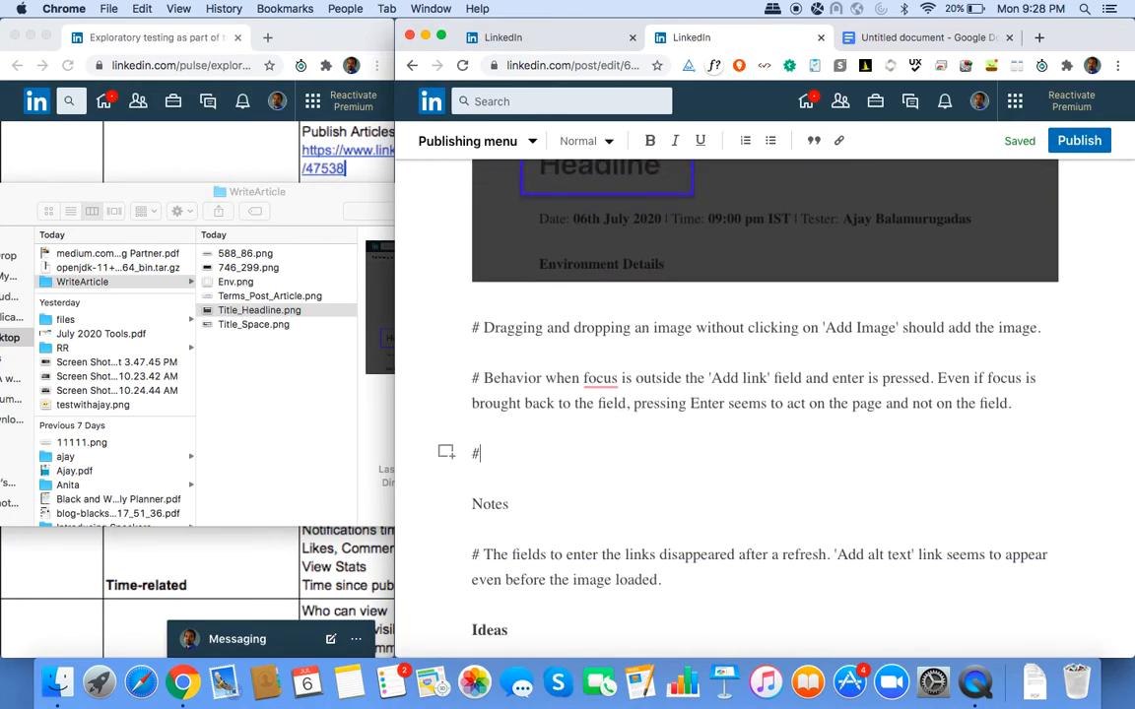
text( Incocn)
key(BackSpace)
text(nc)
text(sistsent bej)
key(BackSpace)
key(BackSpace)
text(havior )
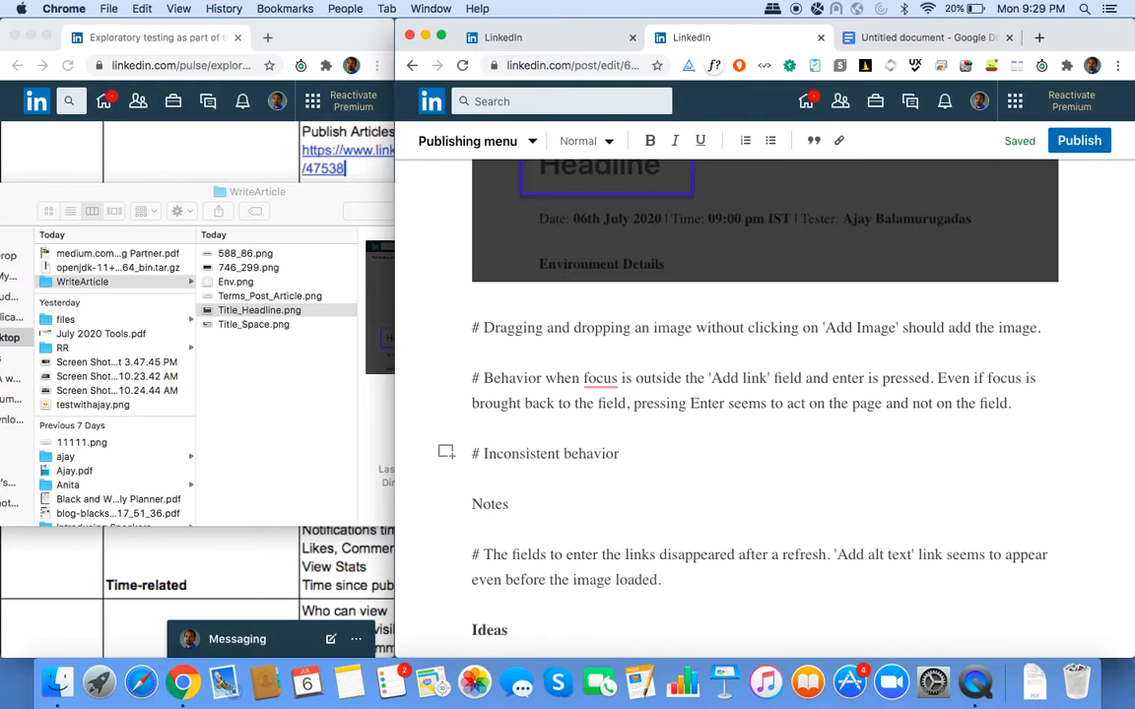
text(on clicking outside the )
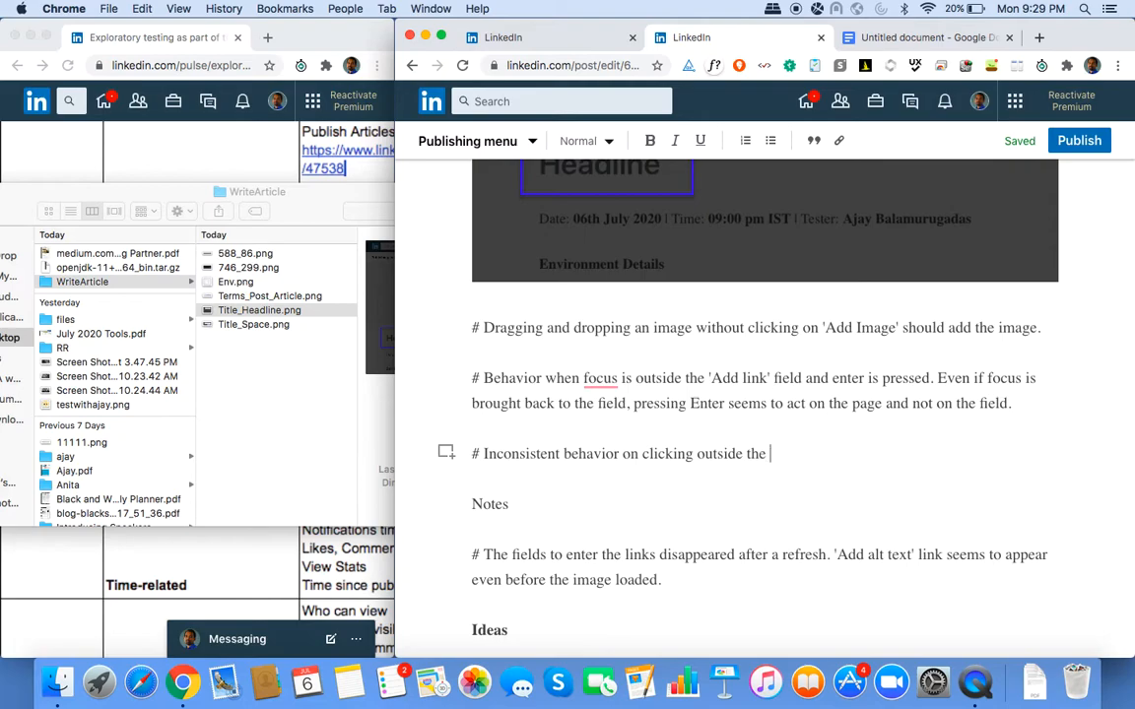
text(focus area (Refer)
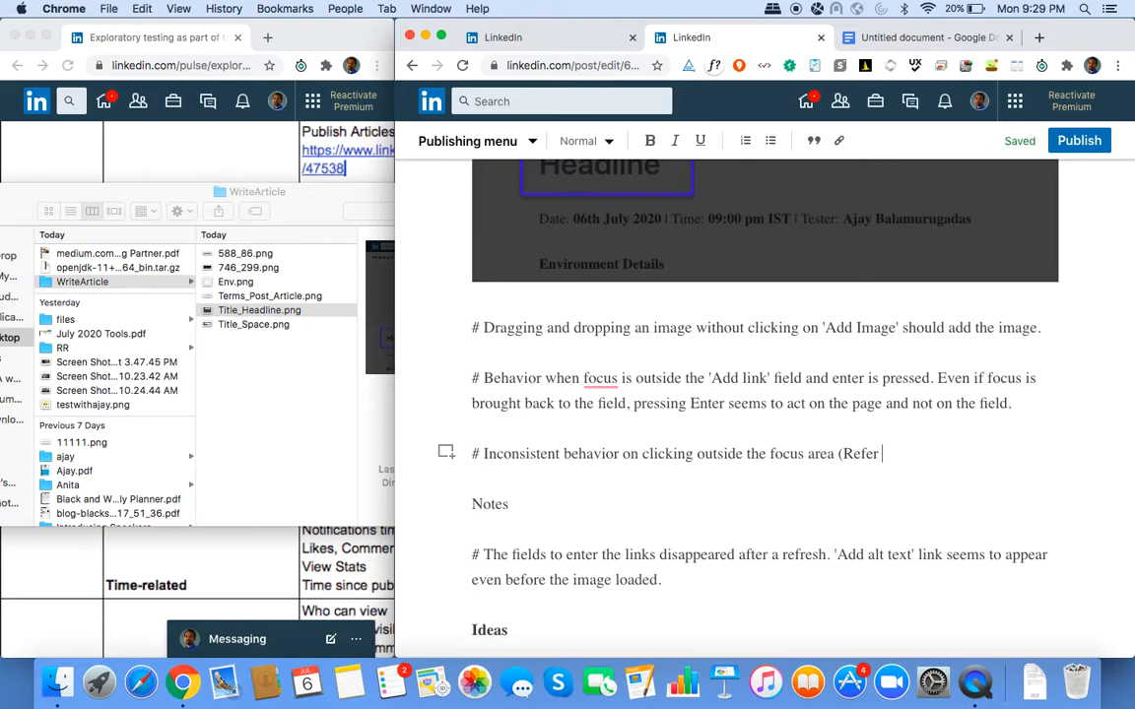
text( 'Share draft' and )
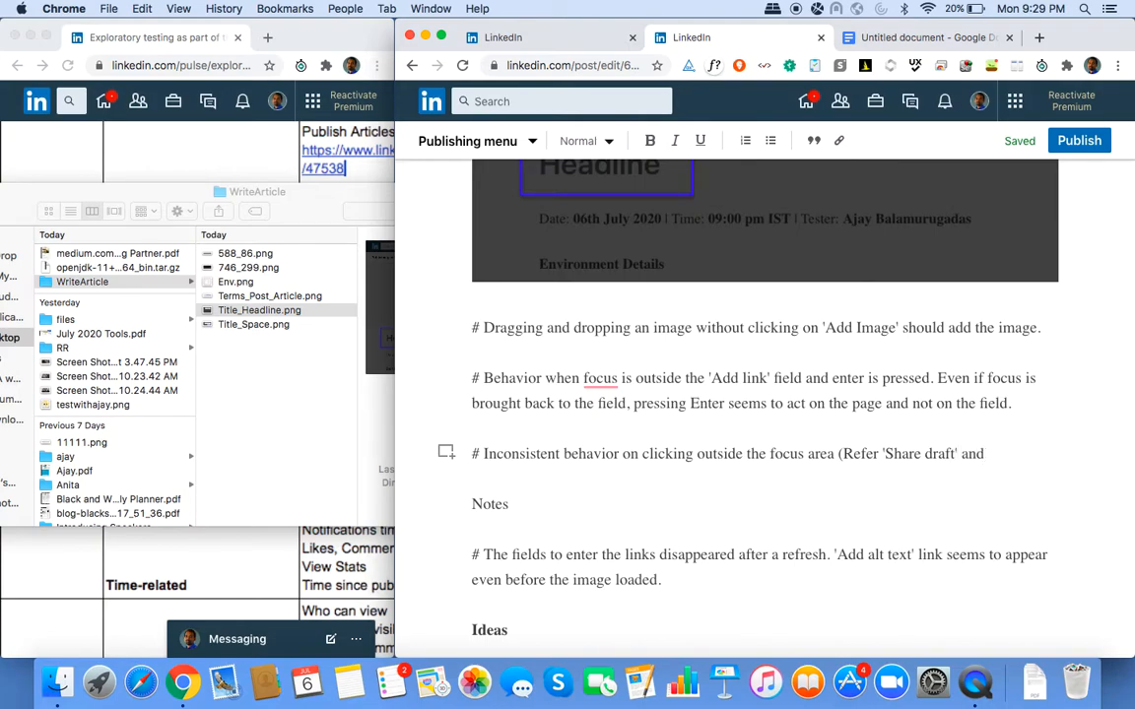
text(Add ')
key(End)
text(link' fields)
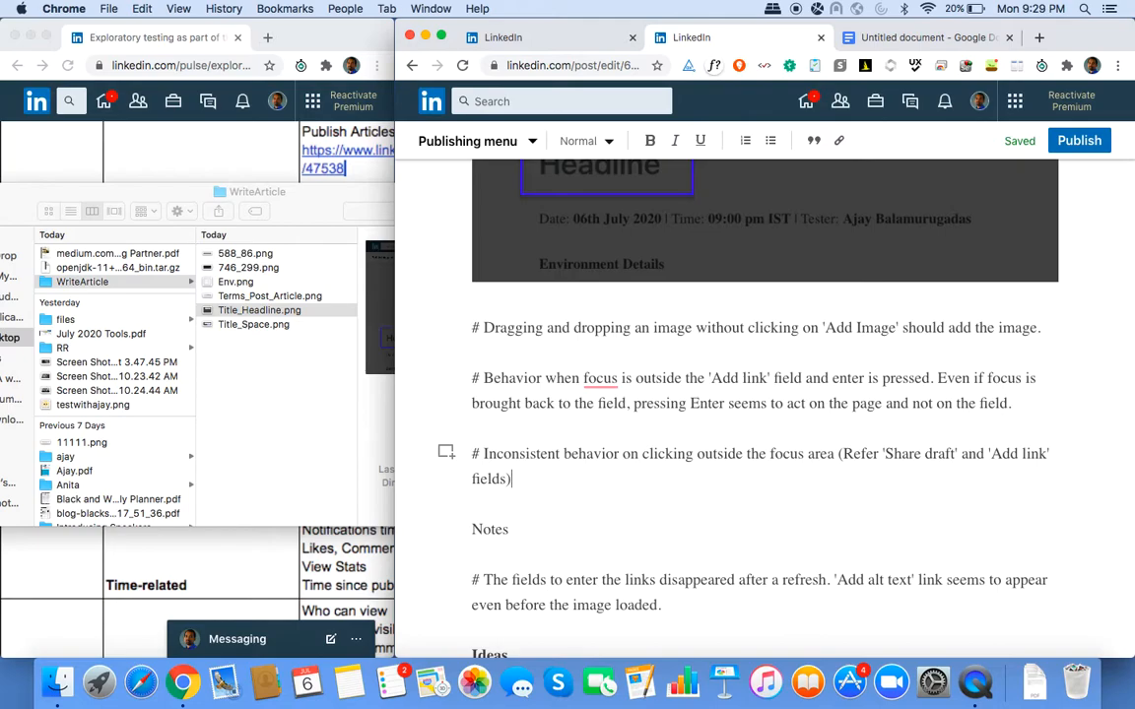
Type 'Headline' into the article's headline box.
scroll(585, 416, up, 15)
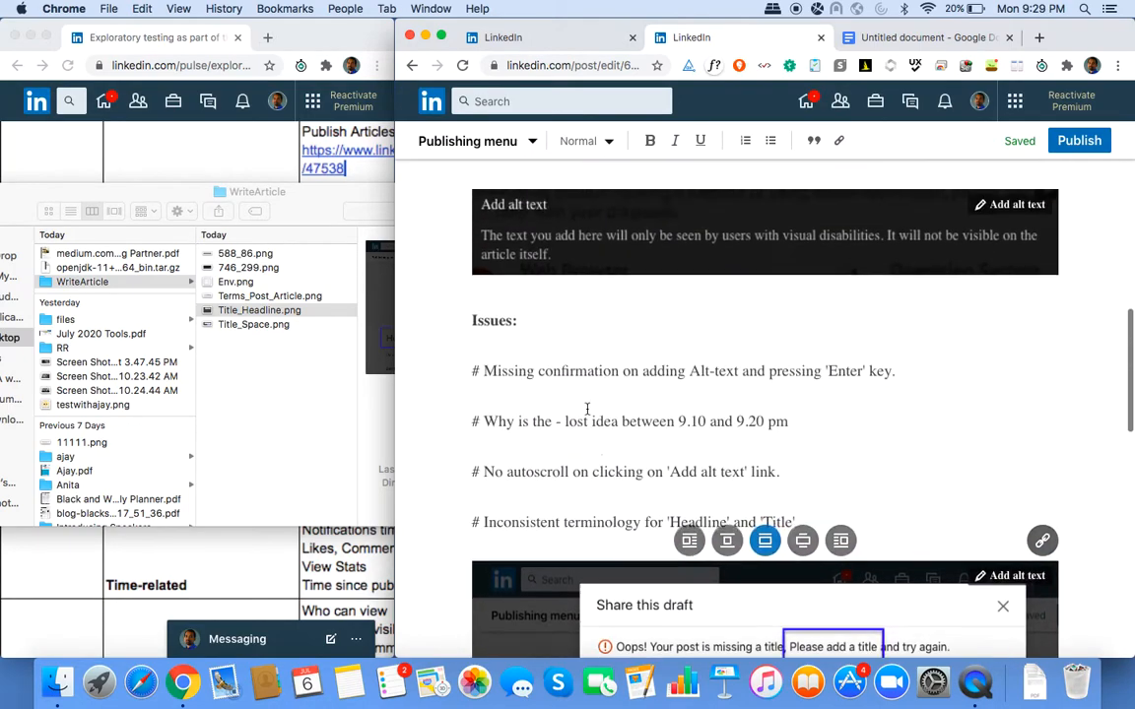
scroll(587, 414, up, 10)
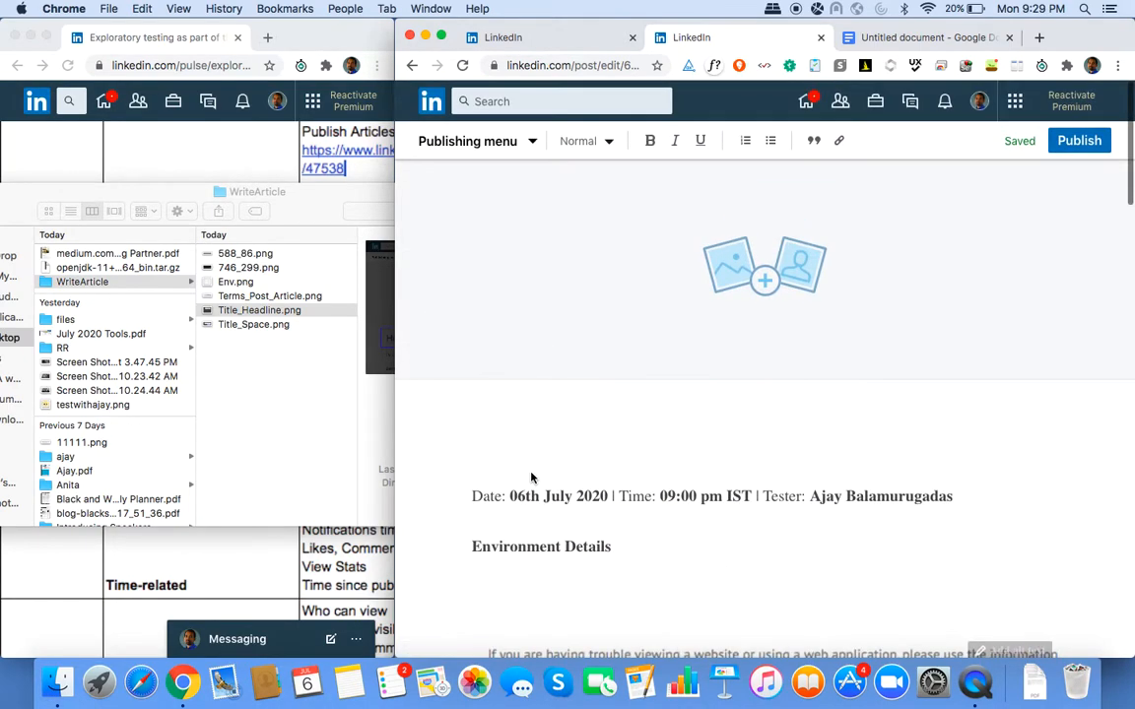
click(506, 432)
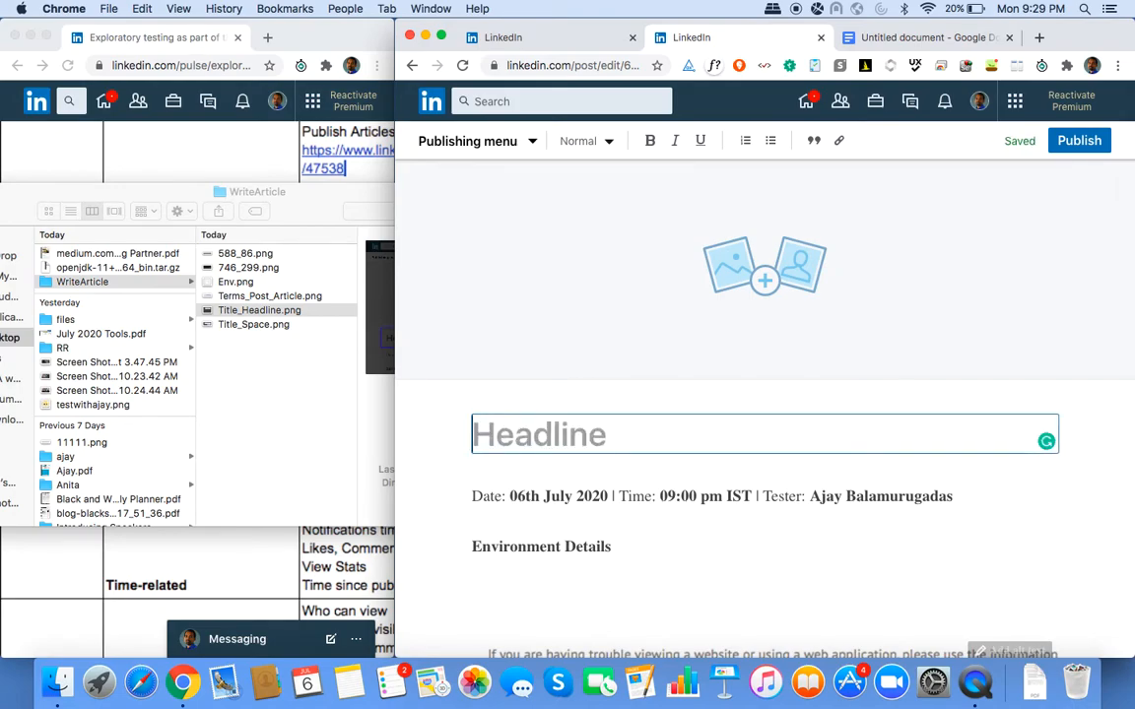
text(Headline)
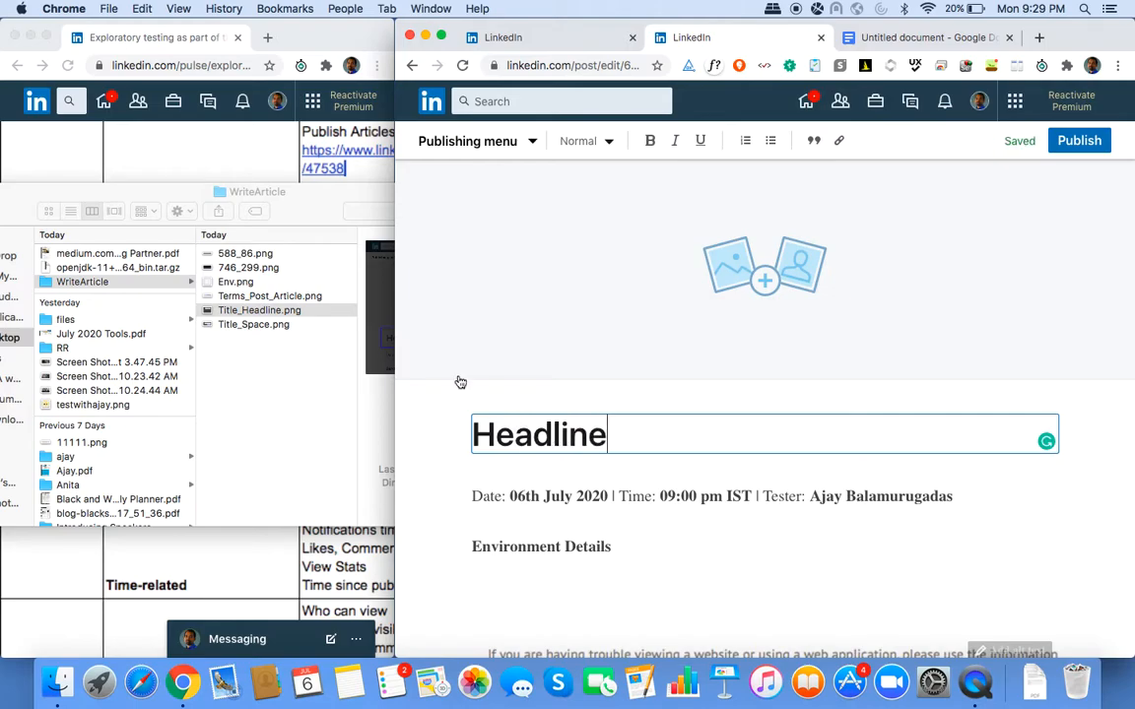
In the Share draft dialog, select the link code after /draft/, then close the dialog.
click(533, 142)
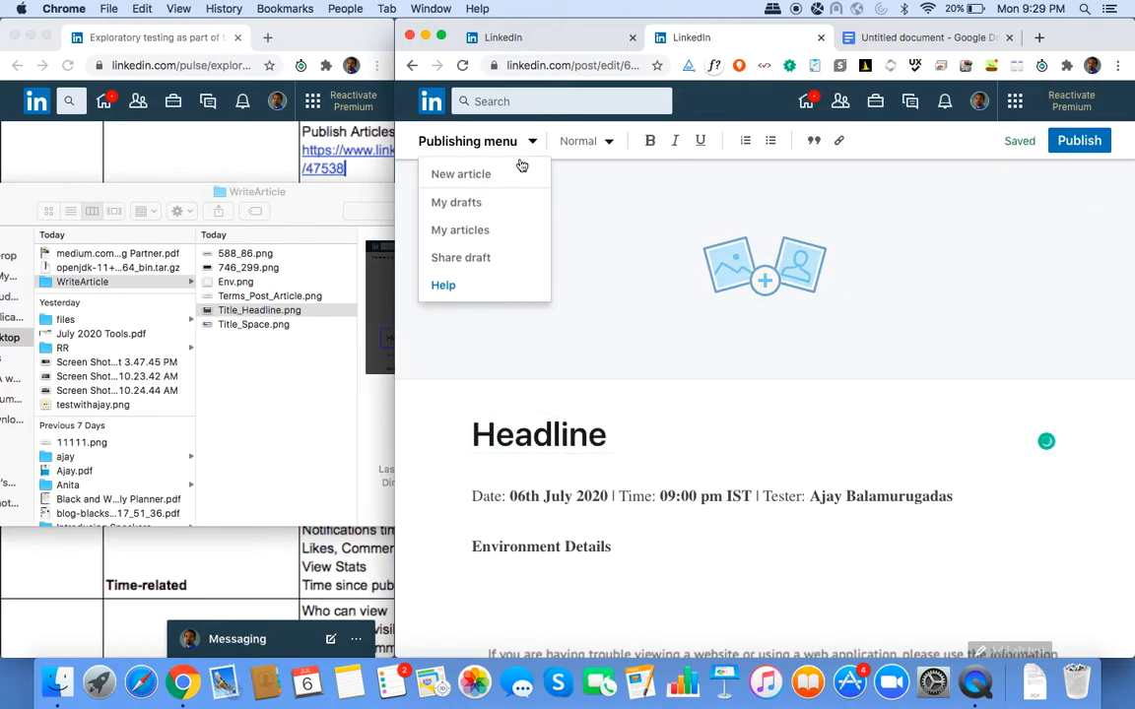
click(478, 256)
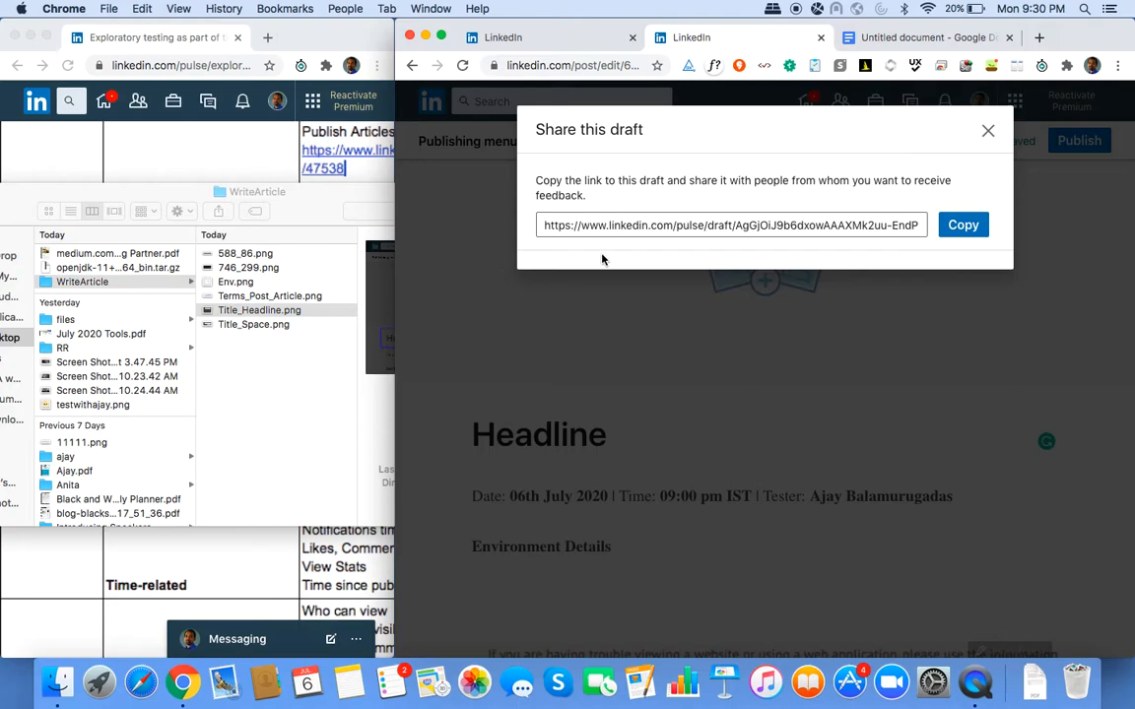
drag(736, 226, 924, 228)
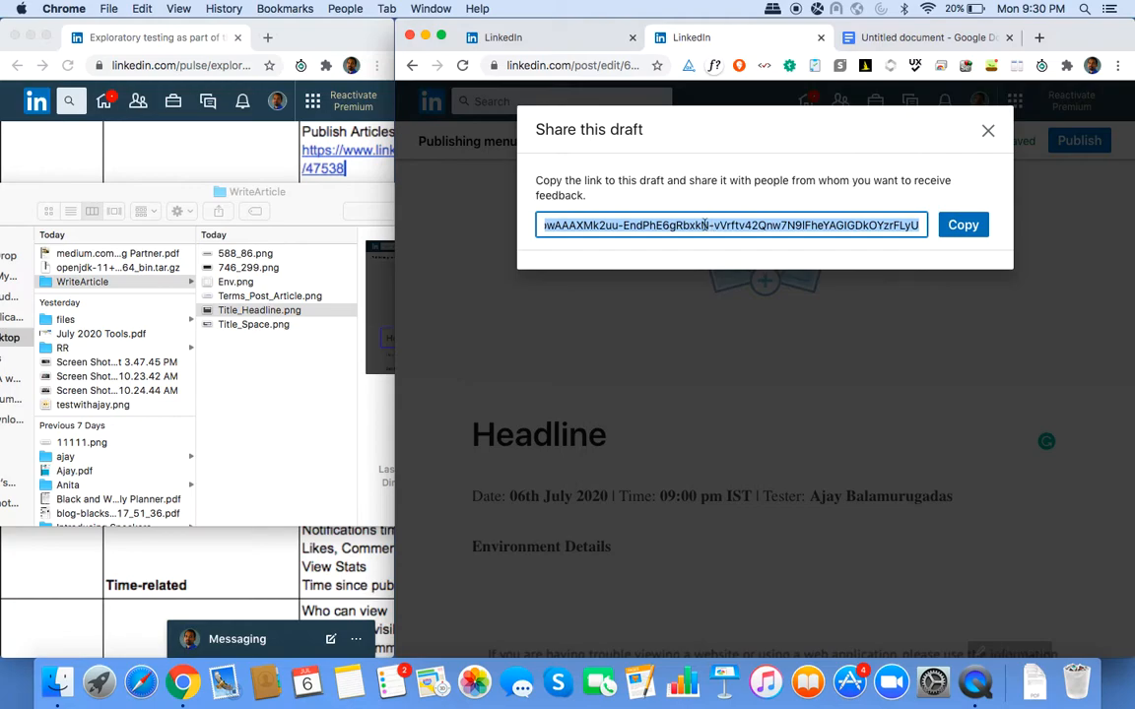
click(554, 225)
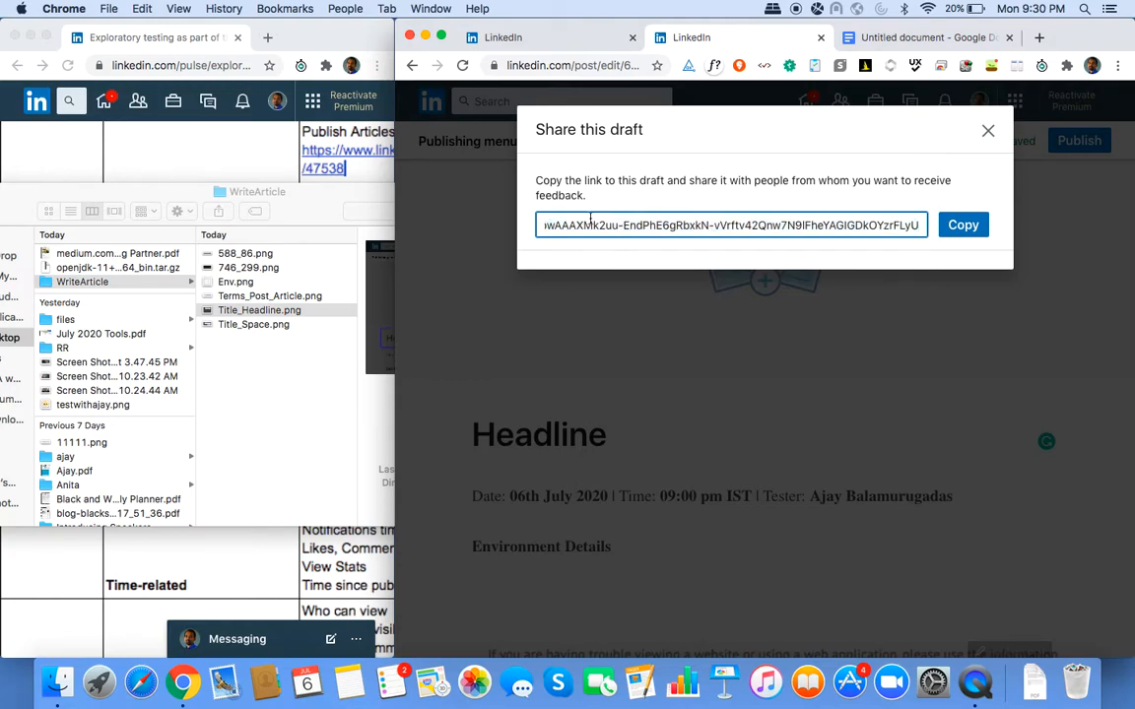
key(Left)
key(Left)
key(Left)
key(Left)
key(Left)
key(Left)
key(Left)
key(Left)
key(Left)
key(Left)
key(Left)
key(Left)
key(Left)
key(Left)
key(Left)
key(Left)
key(Left)
key(Left)
key(Left)
key(Left)
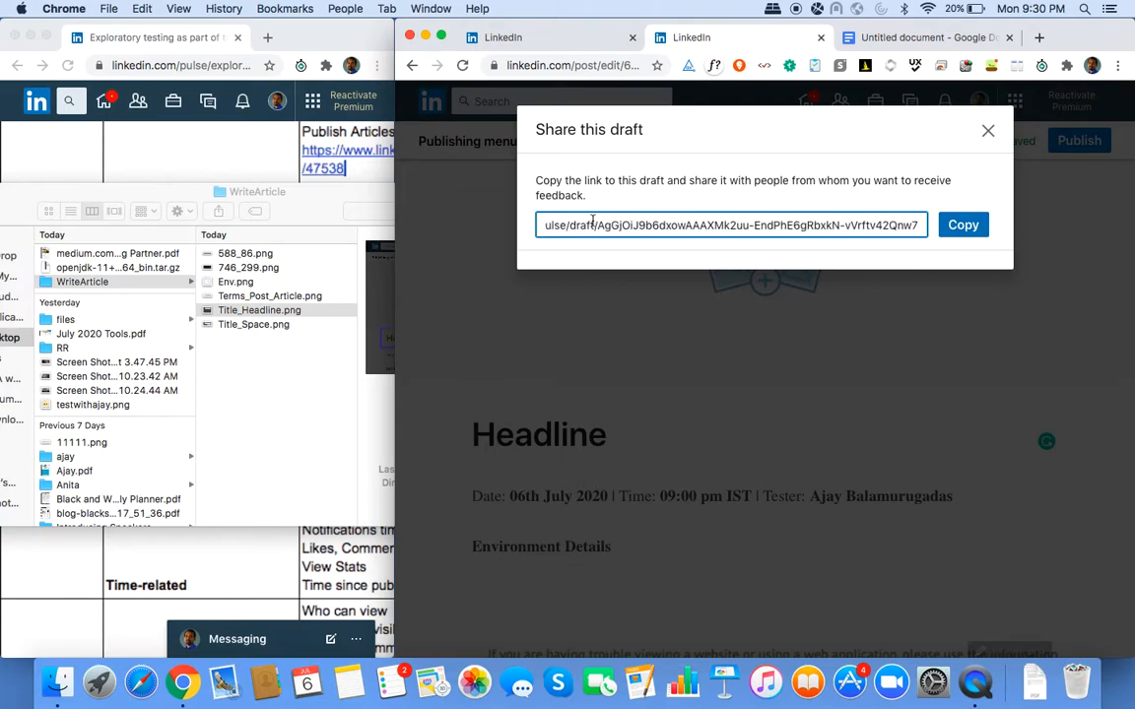
drag(619, 226, 694, 227)
click(618, 227)
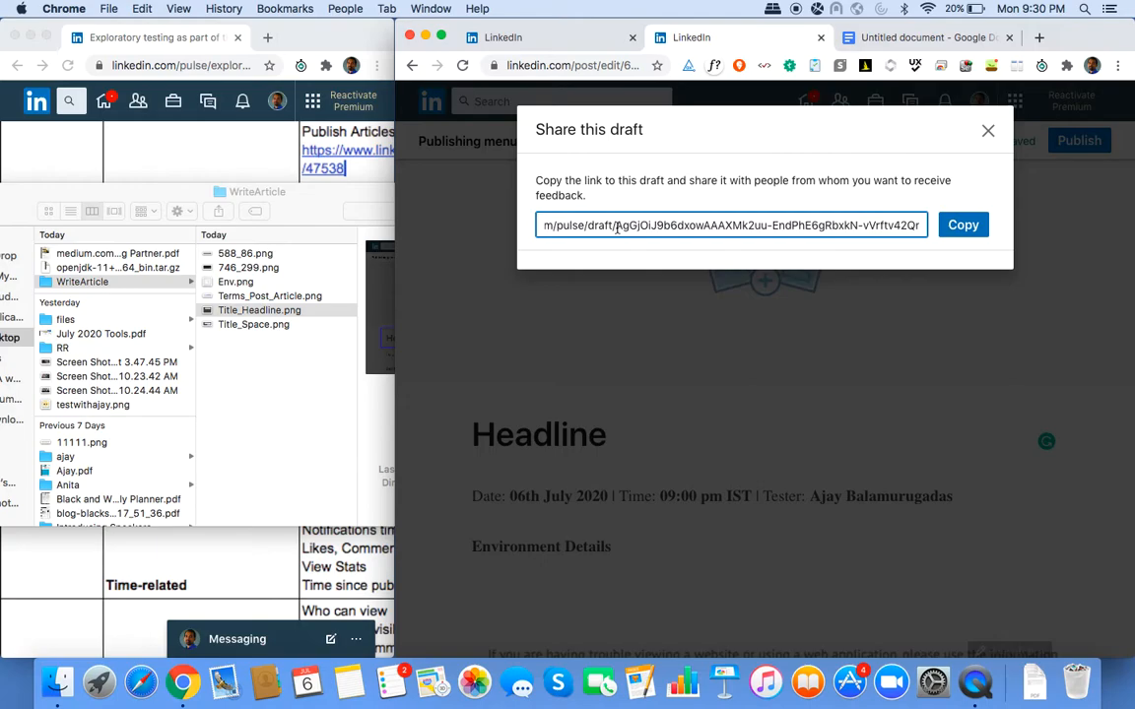
click(618, 228)
click(618, 228)
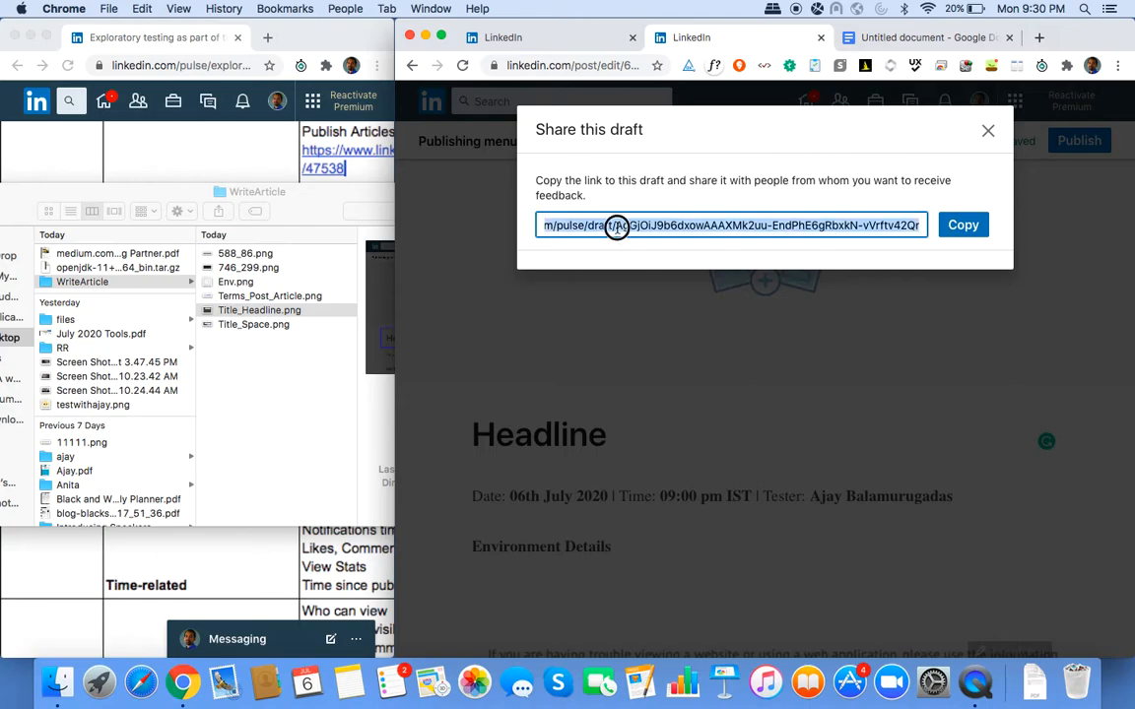
click(617, 230)
drag(617, 228, 943, 239)
key(super+c)
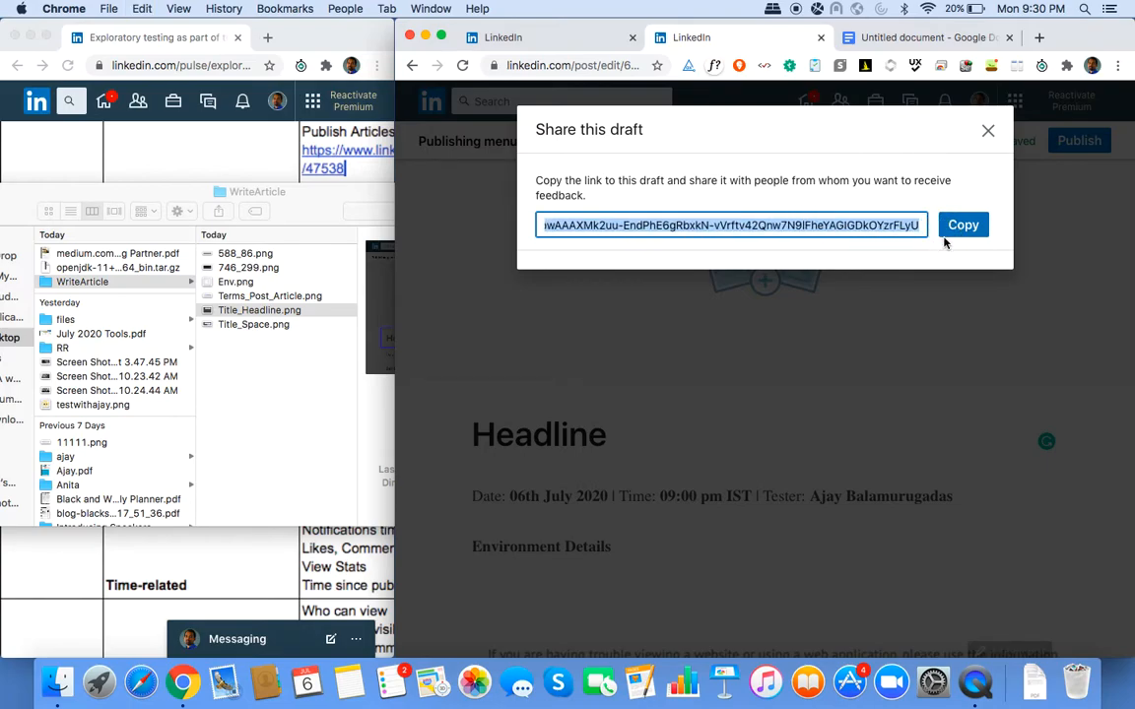
click(978, 318)
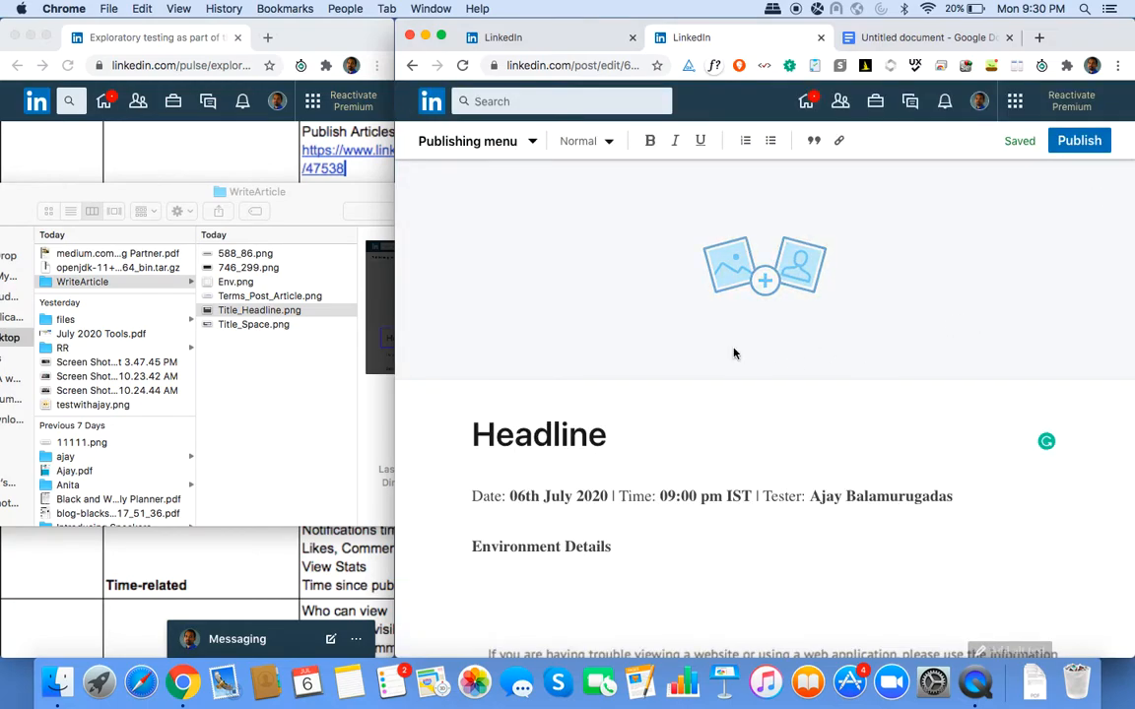
In a new tab, web-search the copied code, then search for 'decoder'.
click(1039, 38)
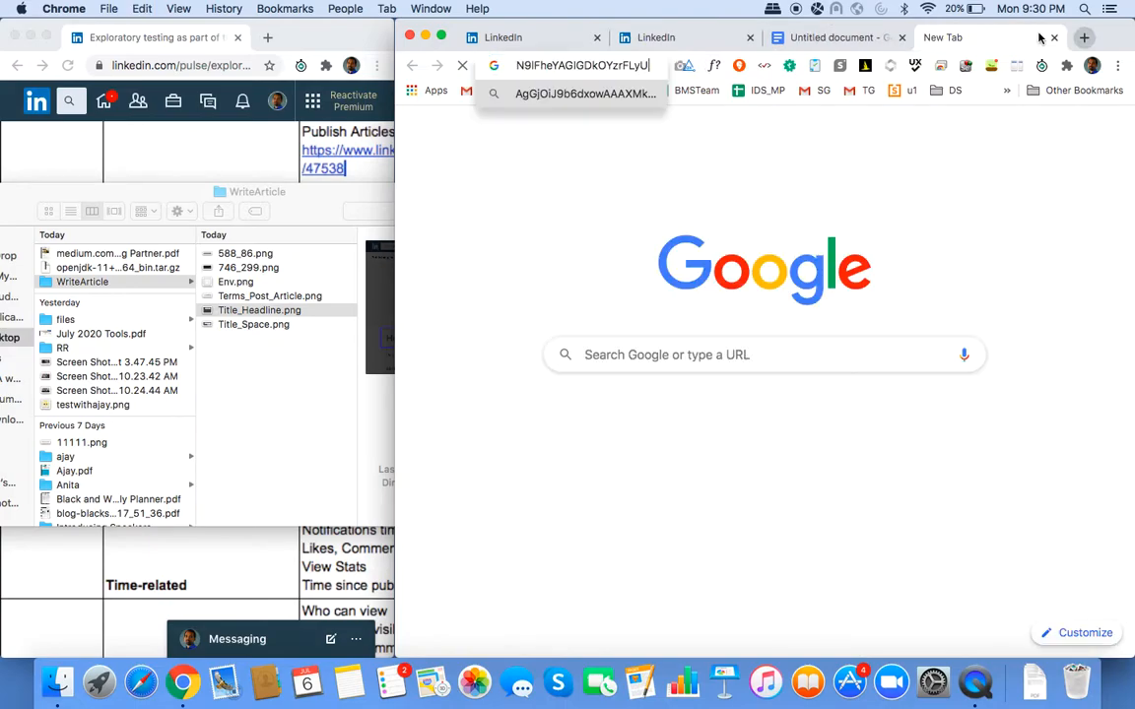
key(Return)
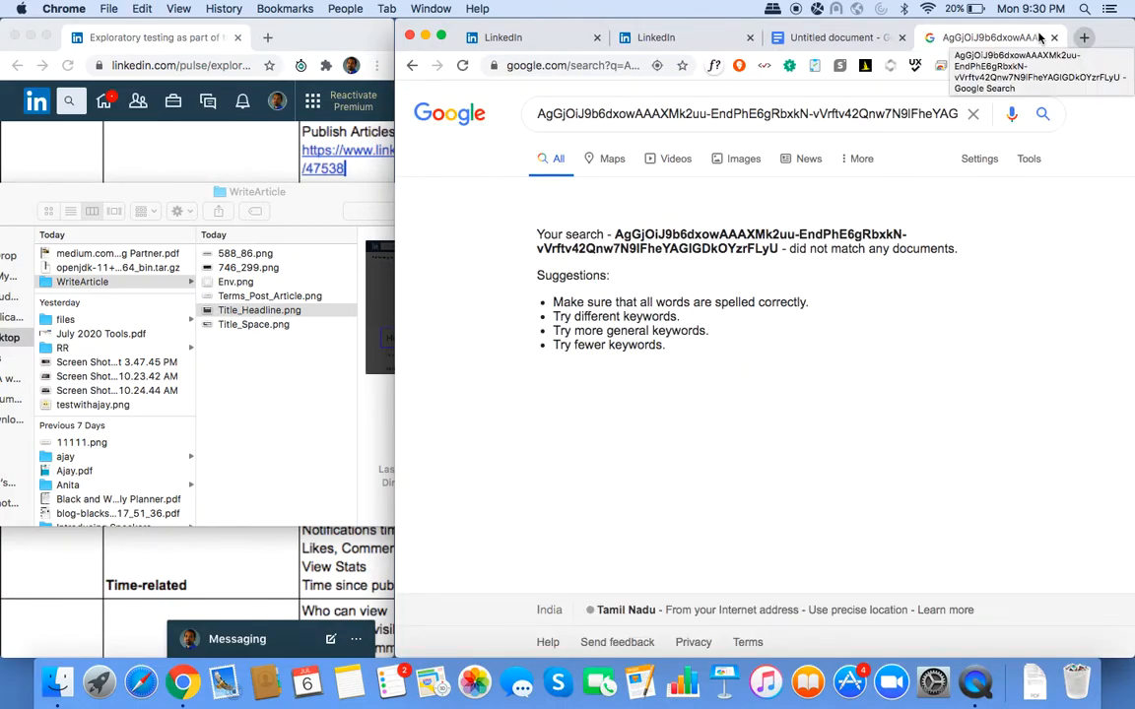
drag(957, 113, 592, 120)
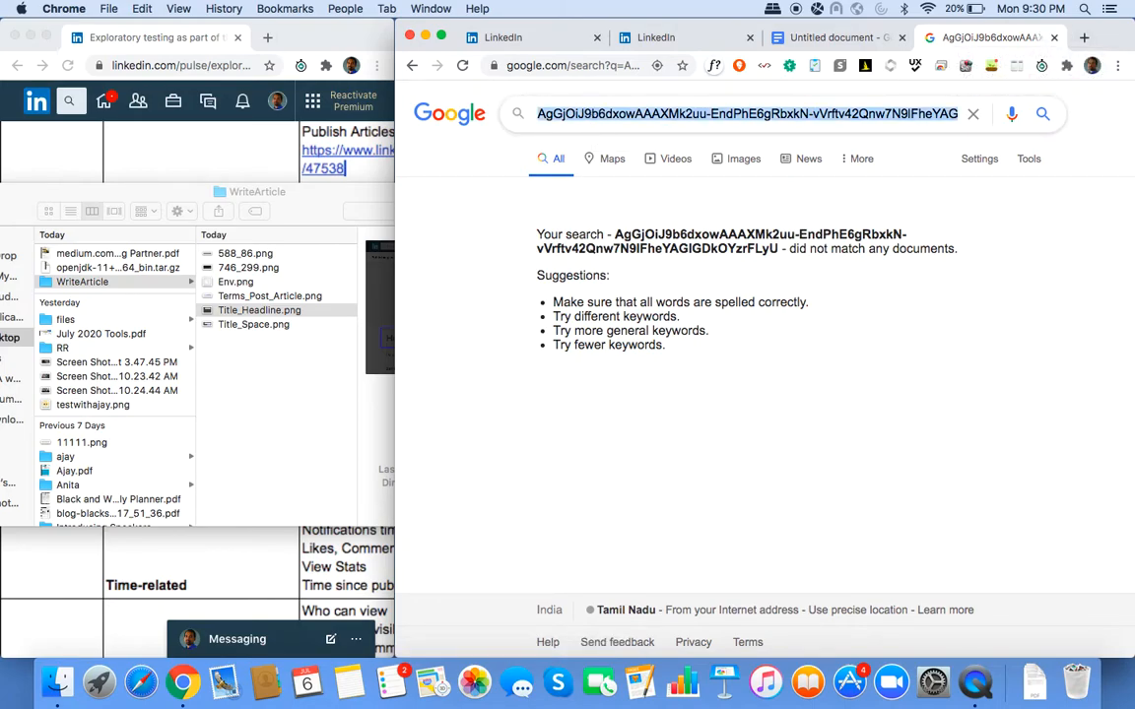
text(decoder)
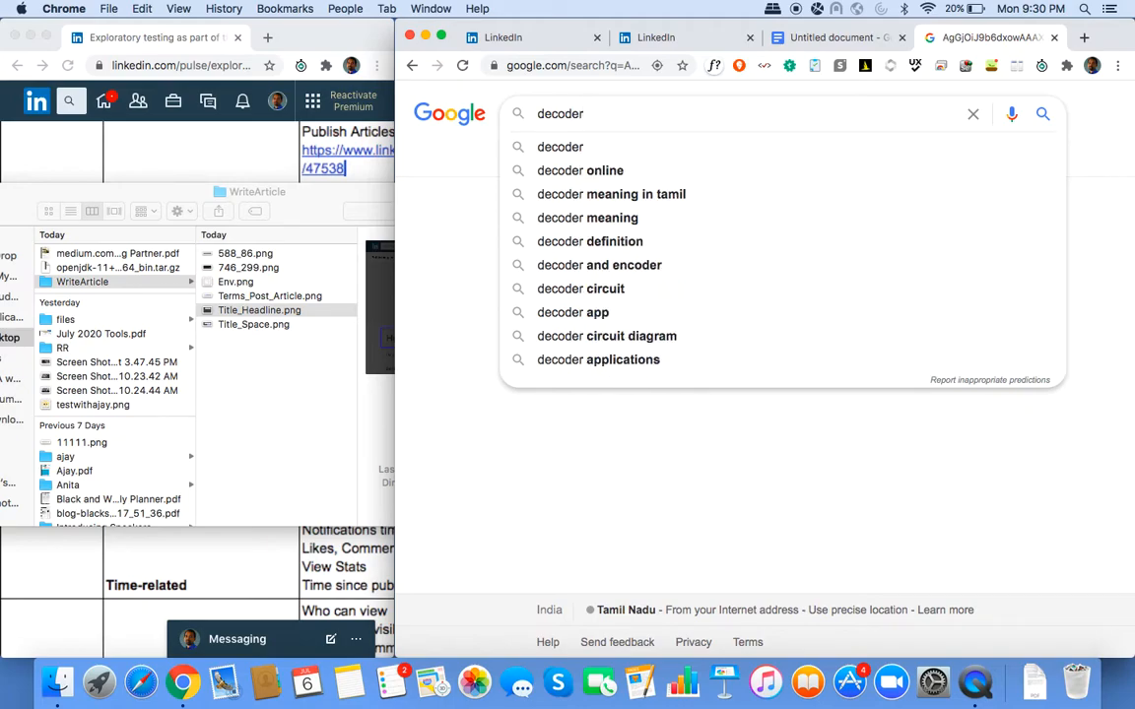
key(Return)
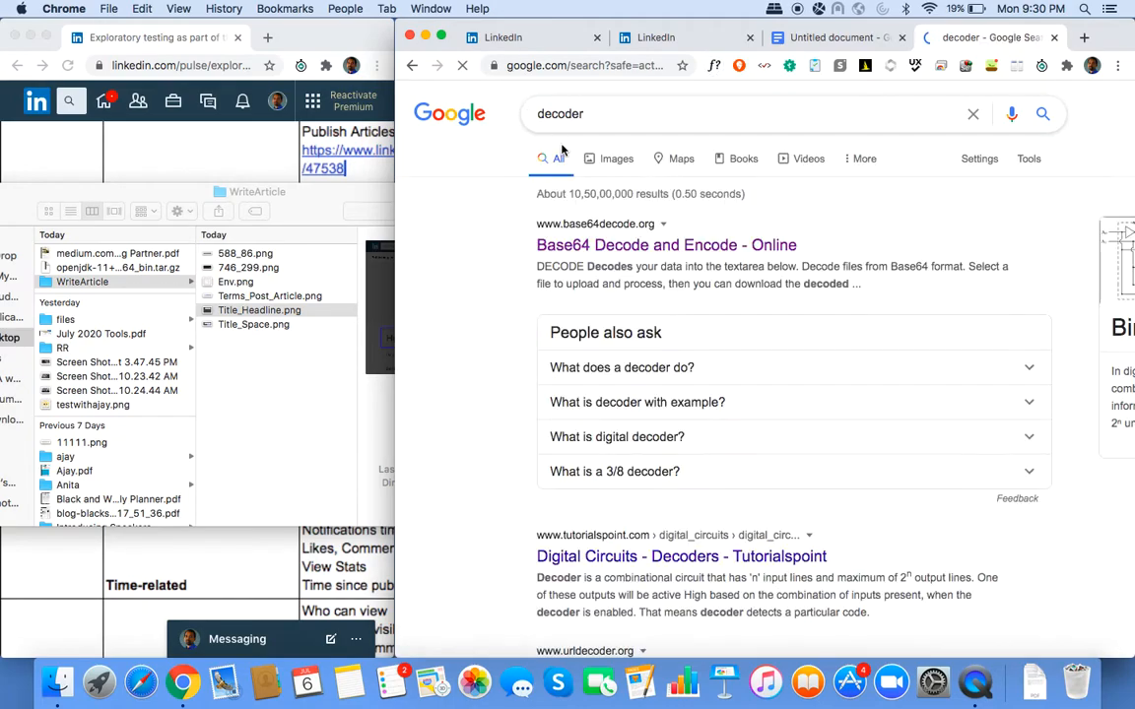
Decode the code on base64decode.org, getting only garbled text, and return to LinkedIn.
click(641, 246)
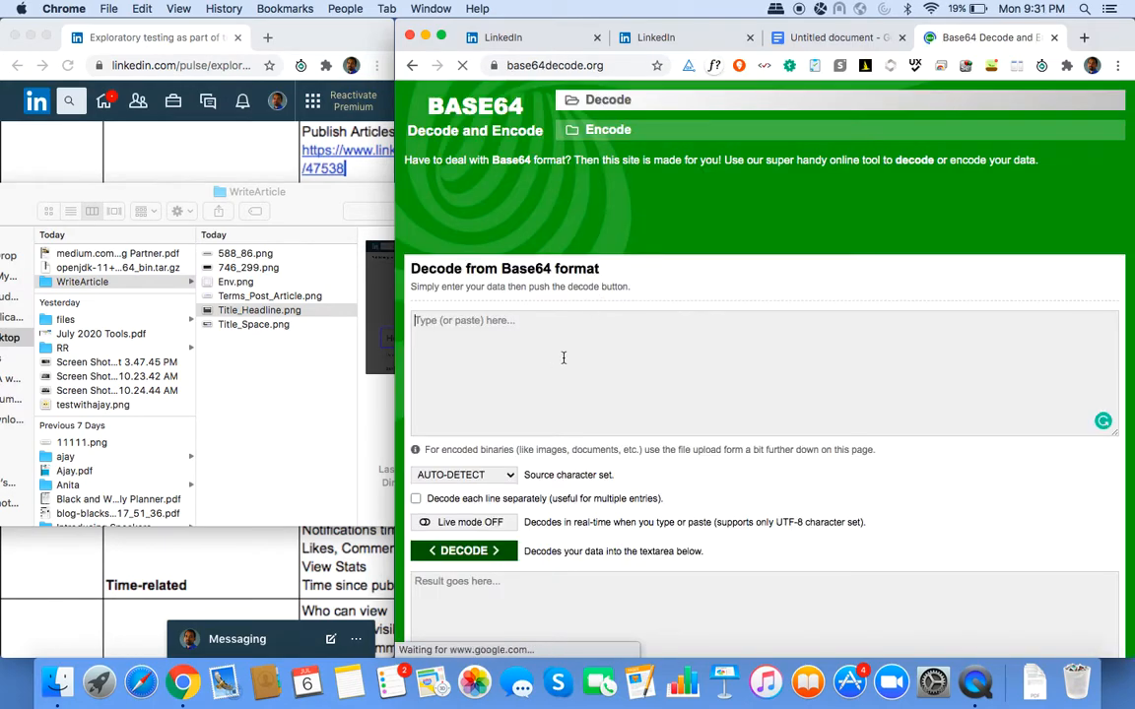
key(super+v)
click(471, 550)
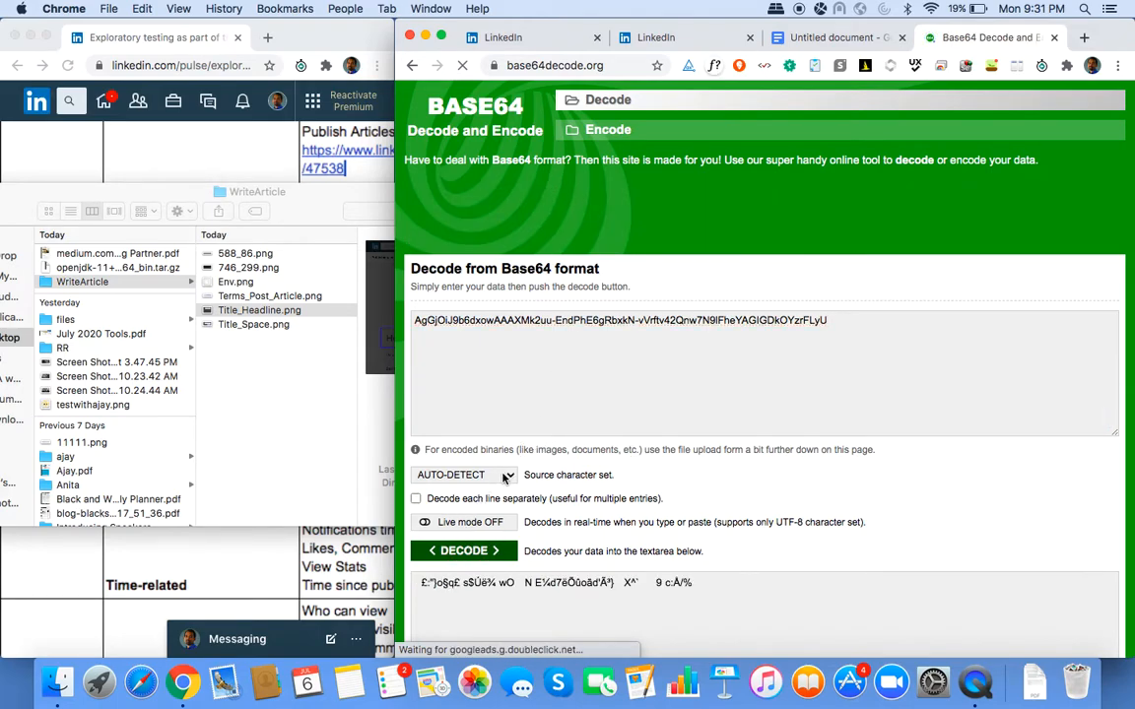
click(477, 553)
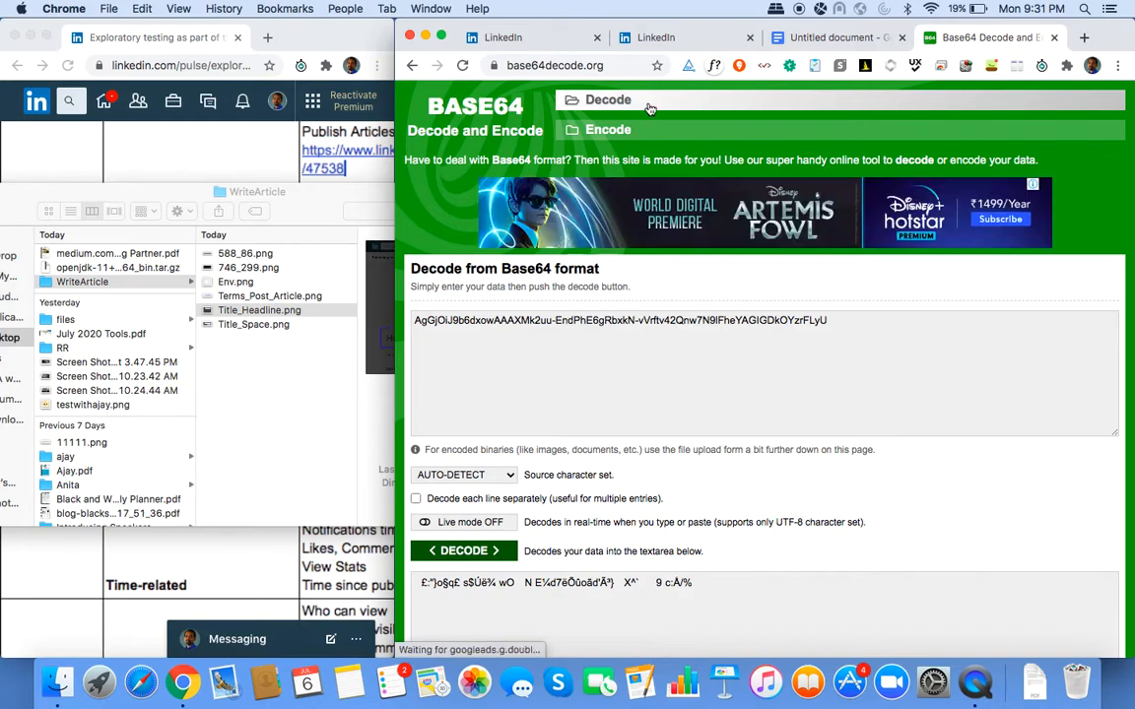
click(680, 37)
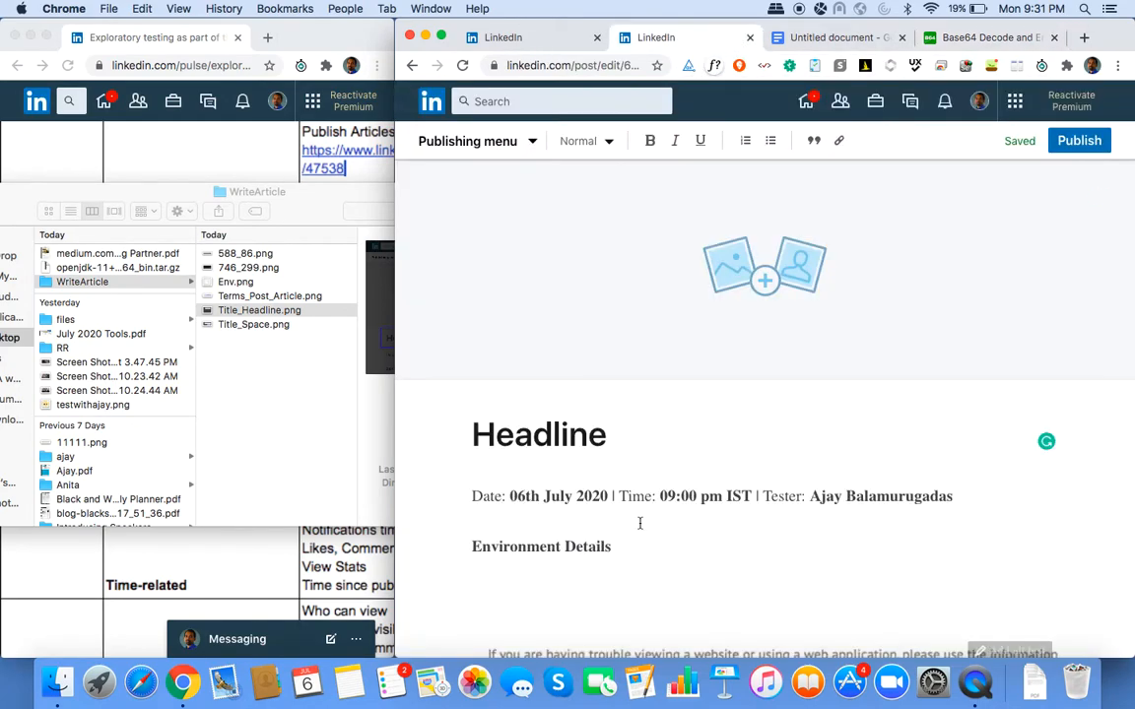
Type the Ideas question '# What is the significance of the backpart in the 'Share draft' url.
scroll(638, 524, down, 20)
scroll(639, 524, down, 10)
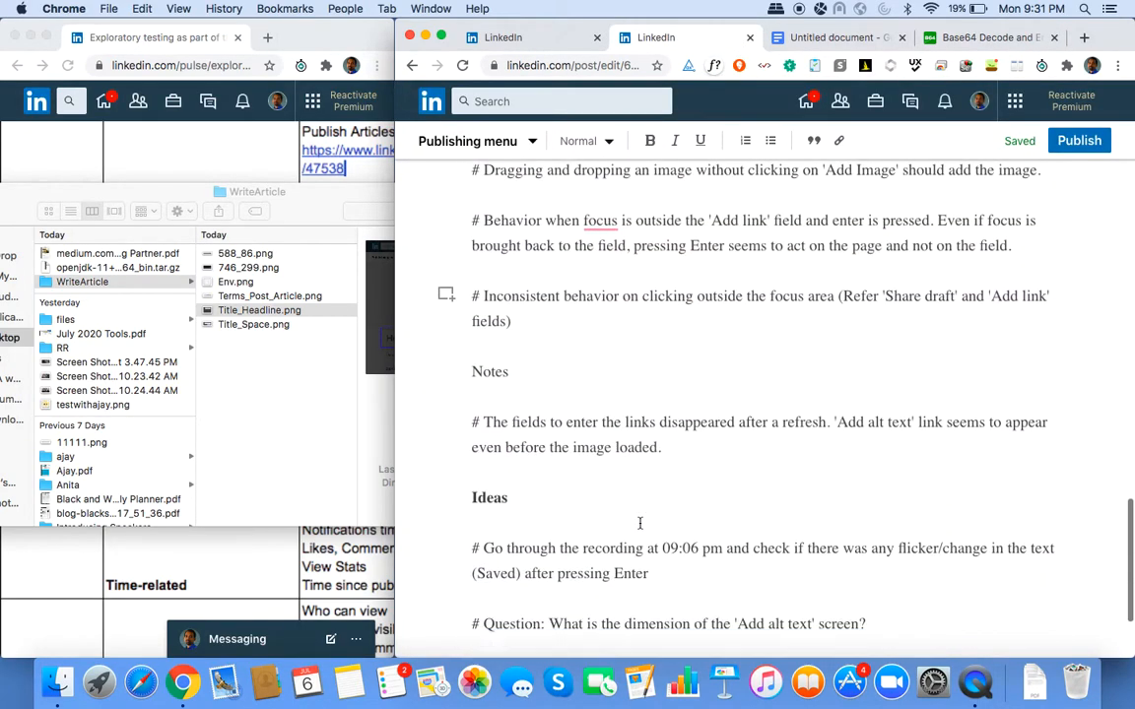
click(798, 573)
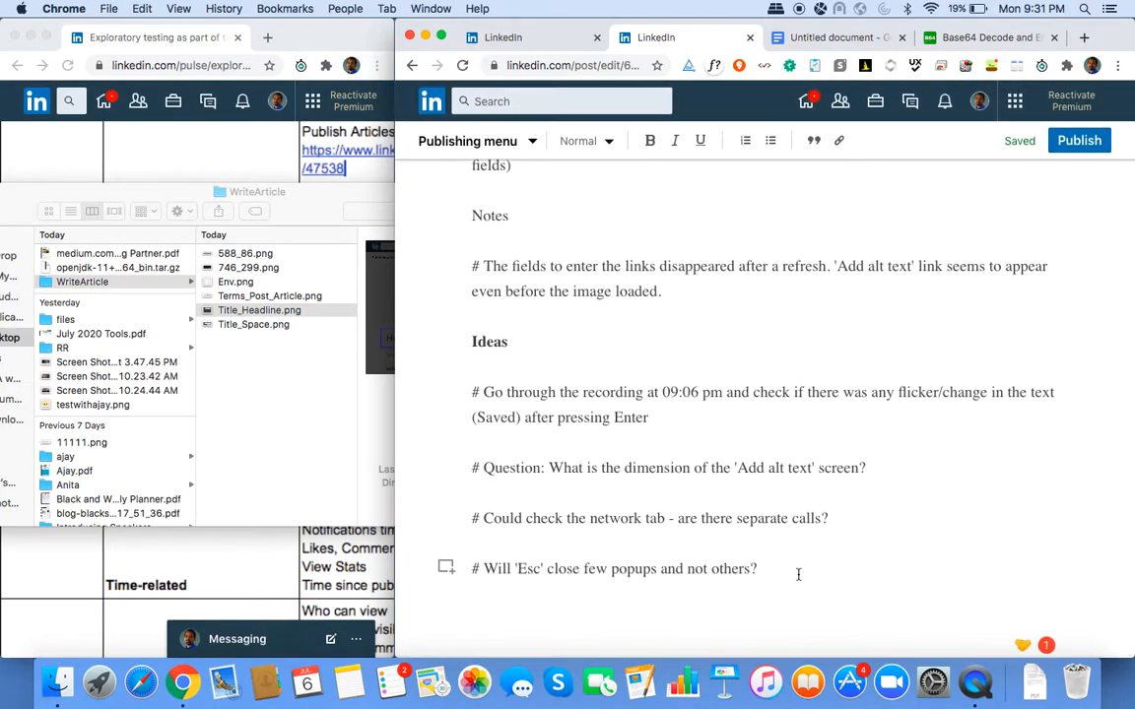
key(Return)
text(# What is the)
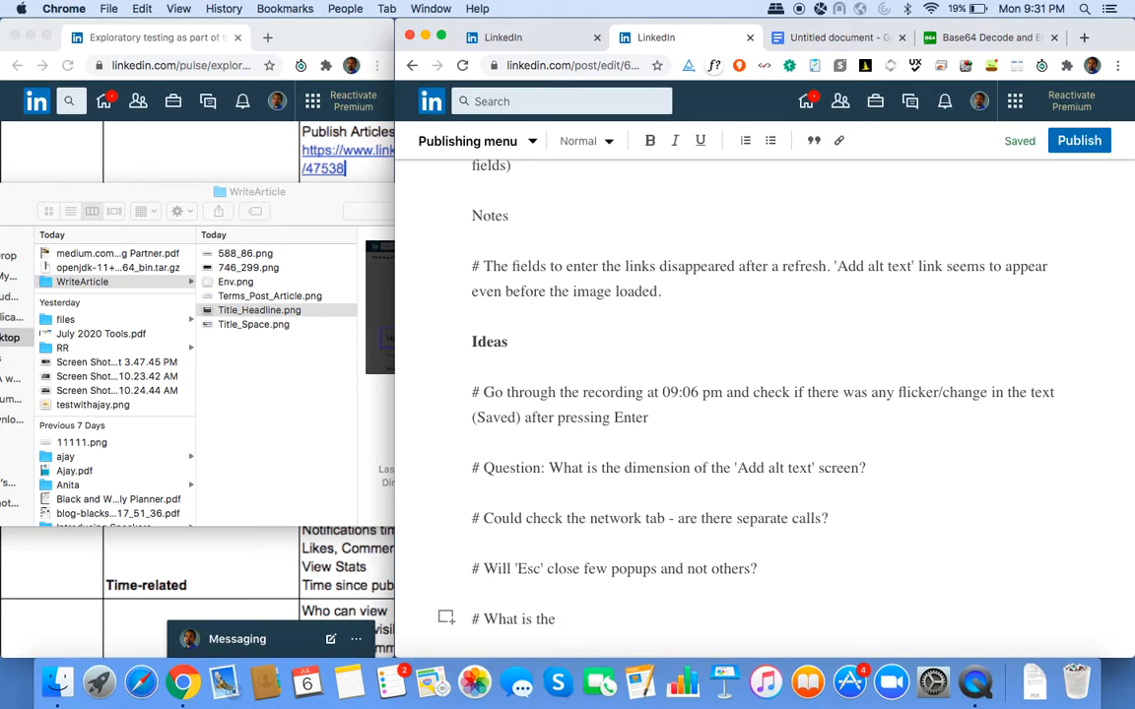
text( significance of the )
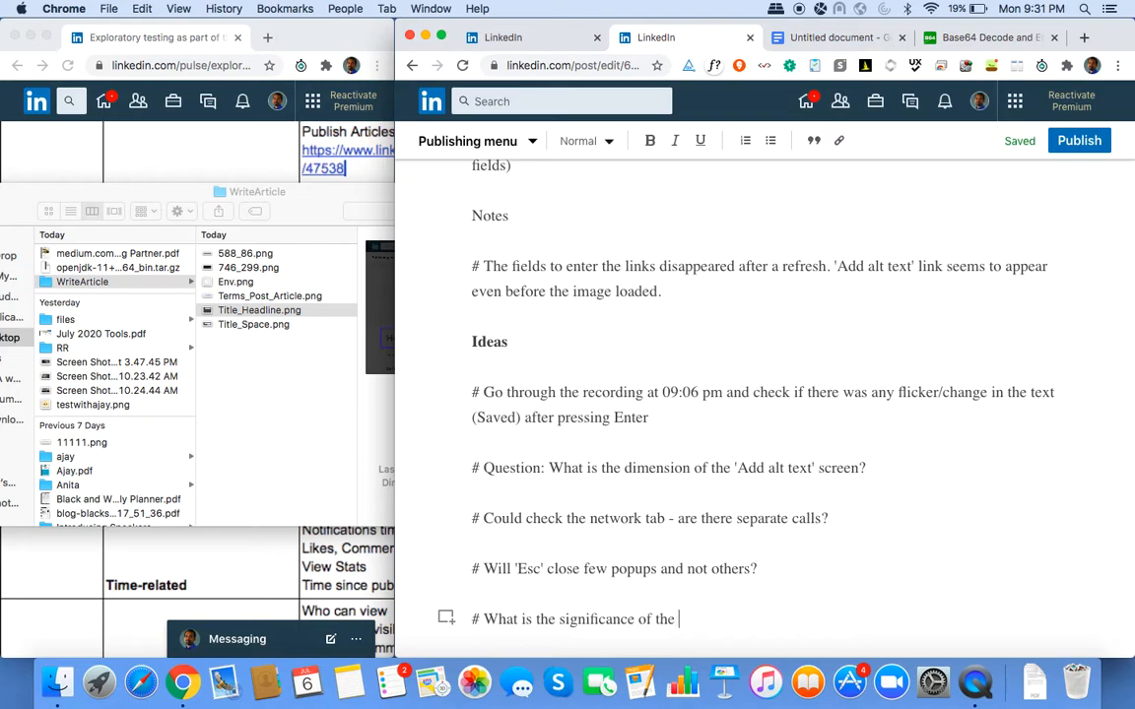
text(backpart in the 'Share draft url)
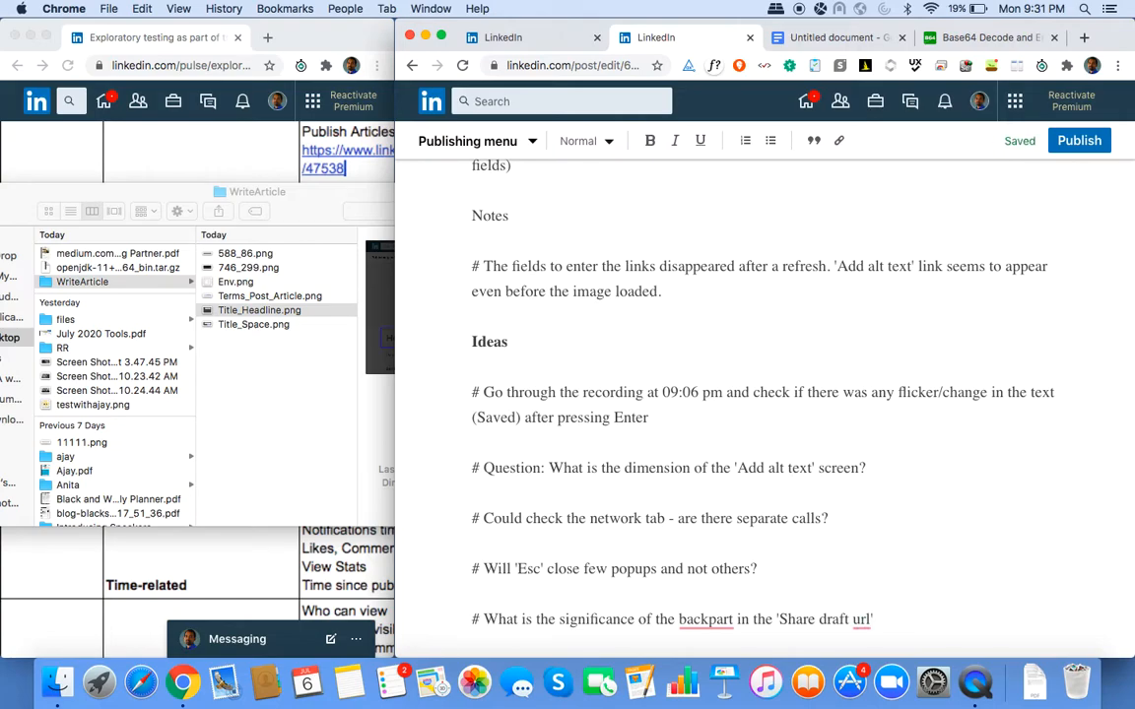
Paste the draft-link code as a new paragraph below the new Ideas question.
key(Return)
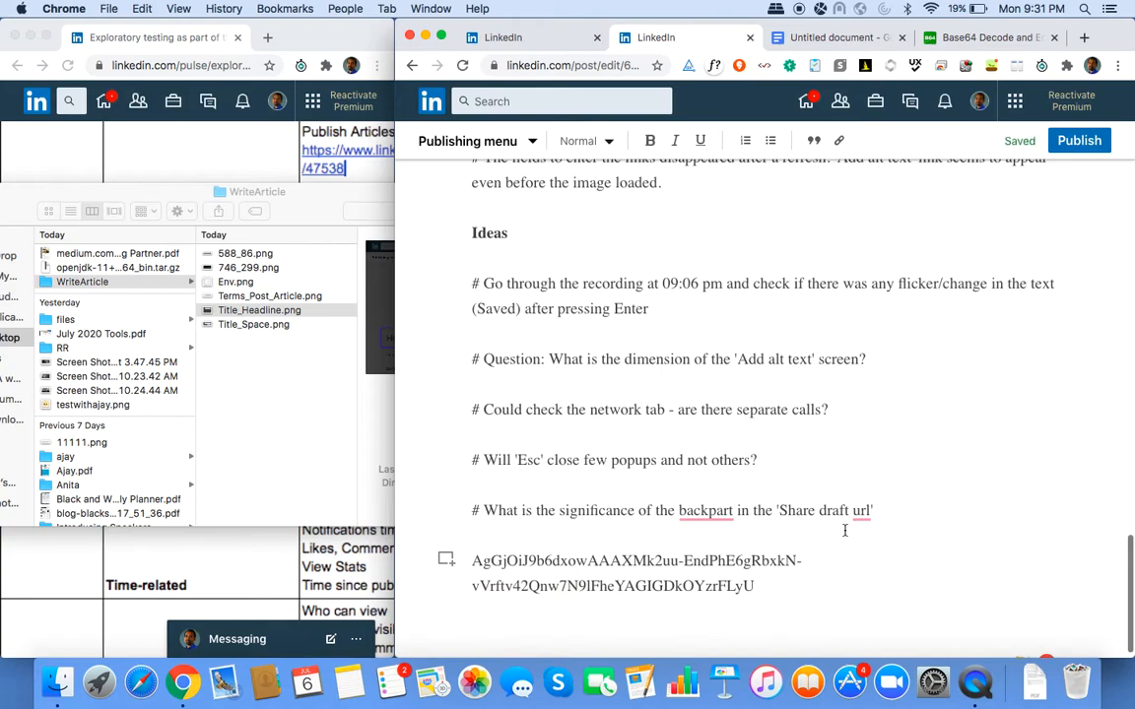
scroll(845, 531, up, 20)
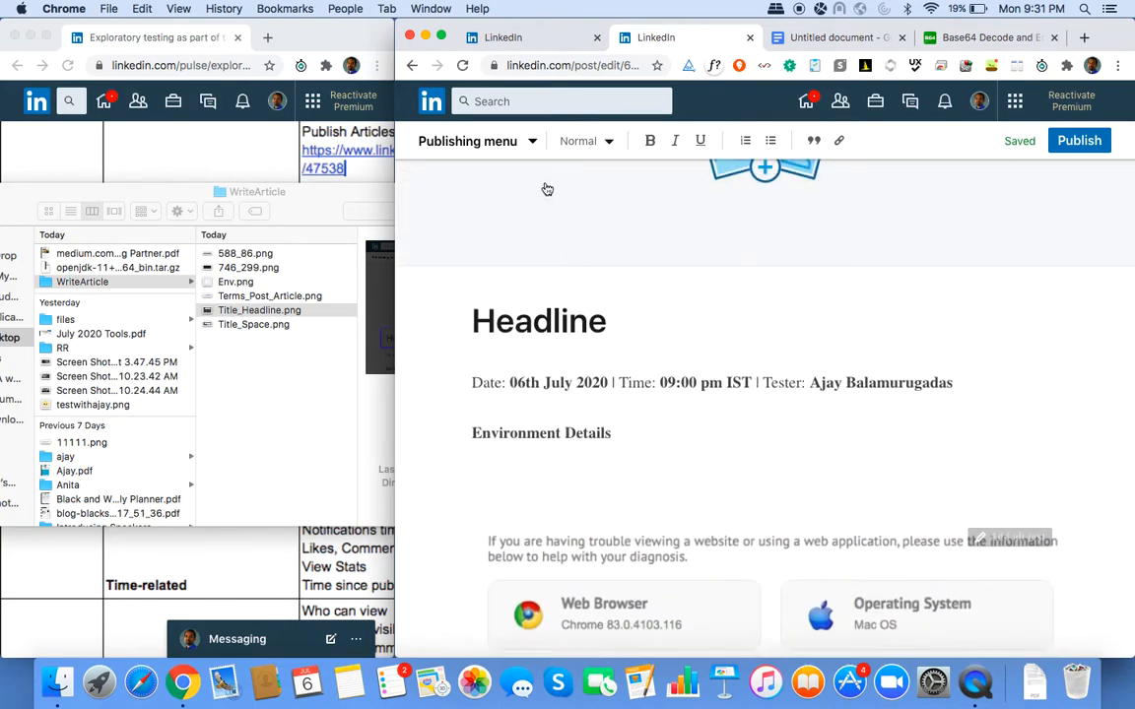
scroll(545, 190, up, 2)
scroll(557, 394, down, 4)
scroll(571, 480, down, 15)
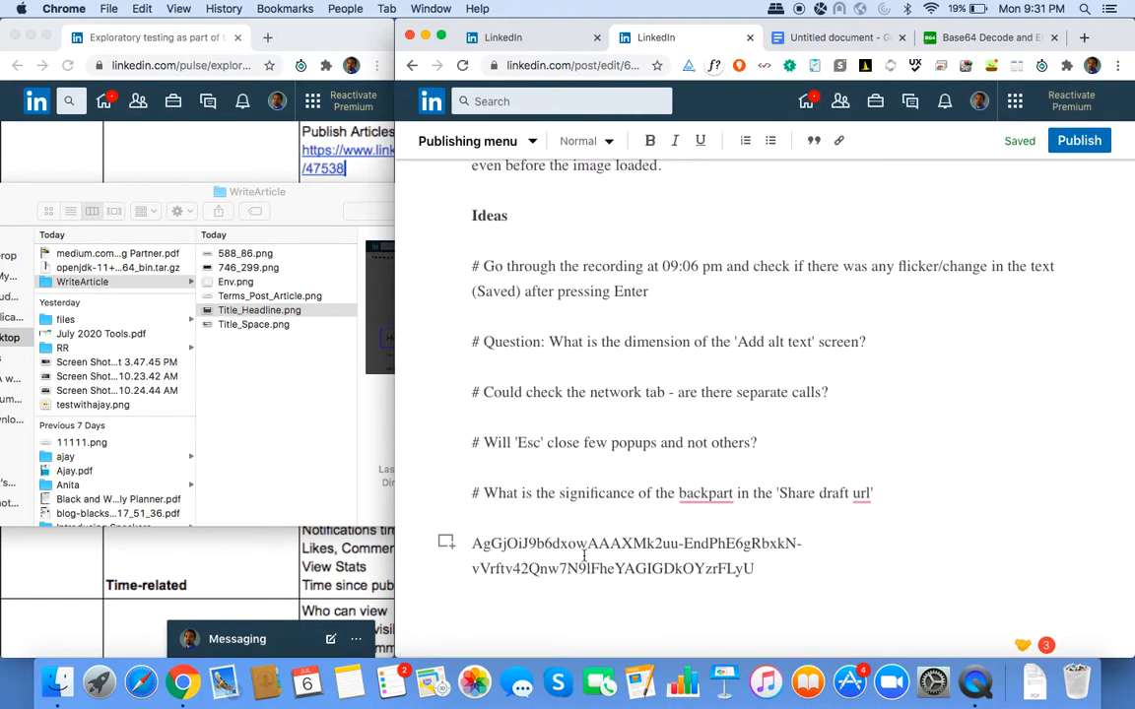
scroll(544, 422, up, 15)
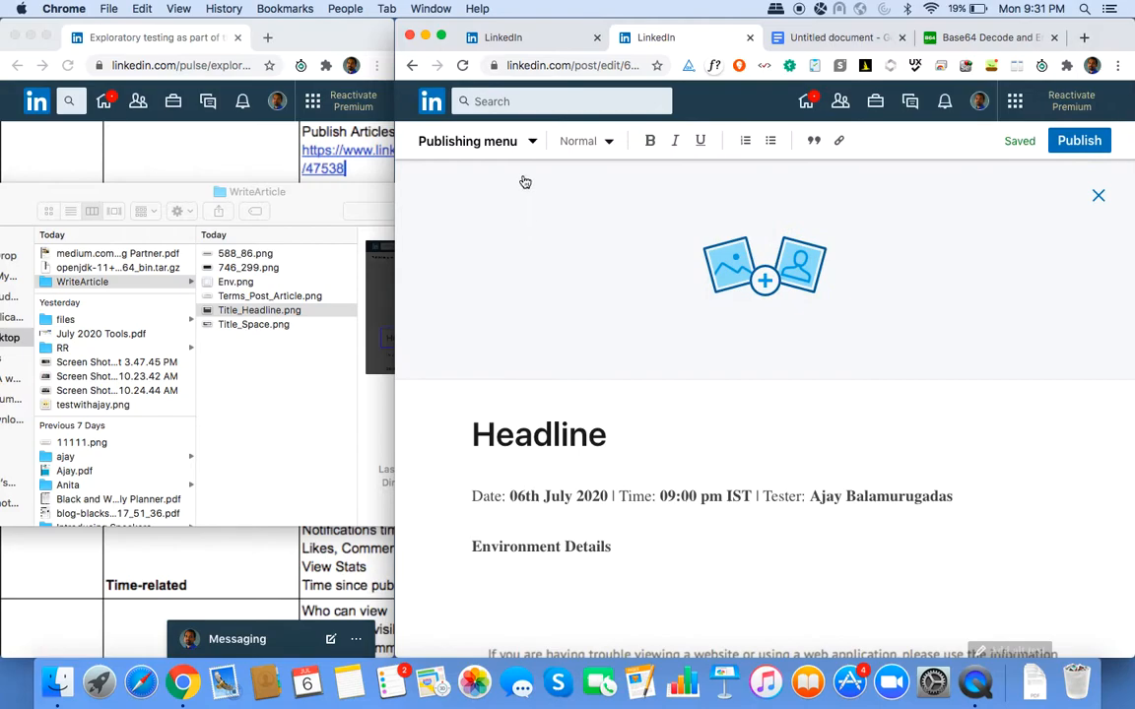
Copy the full share-draft link from the Share this draft dialog and close it.
click(532, 143)
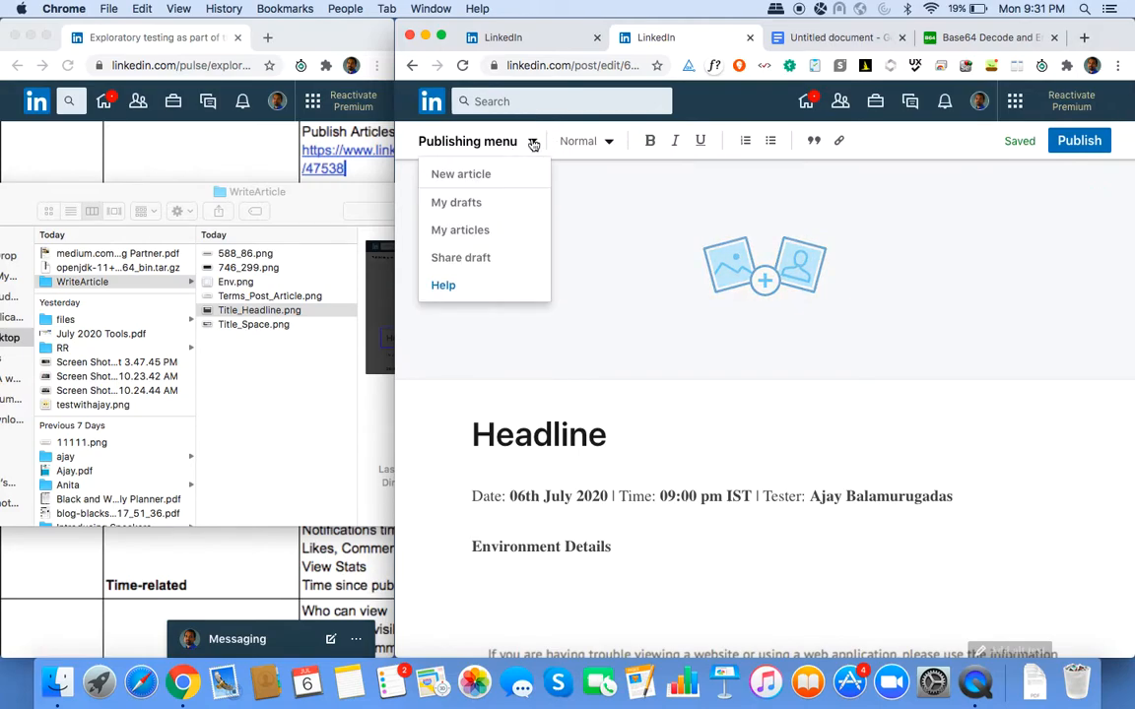
click(471, 257)
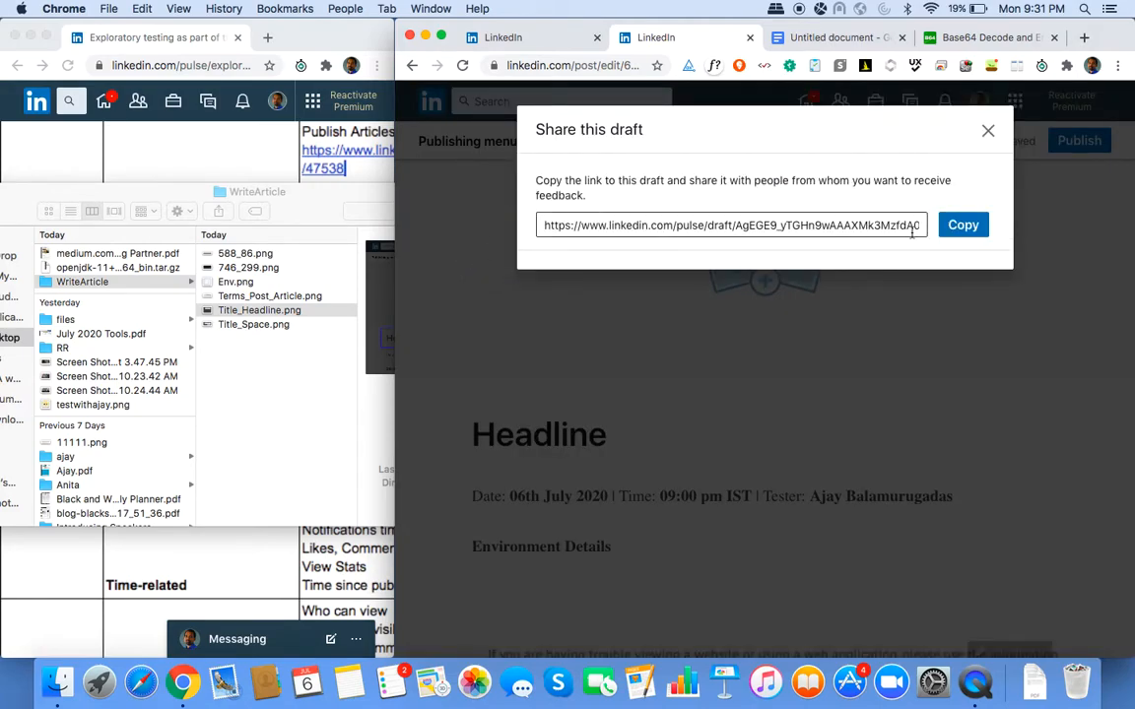
click(963, 224)
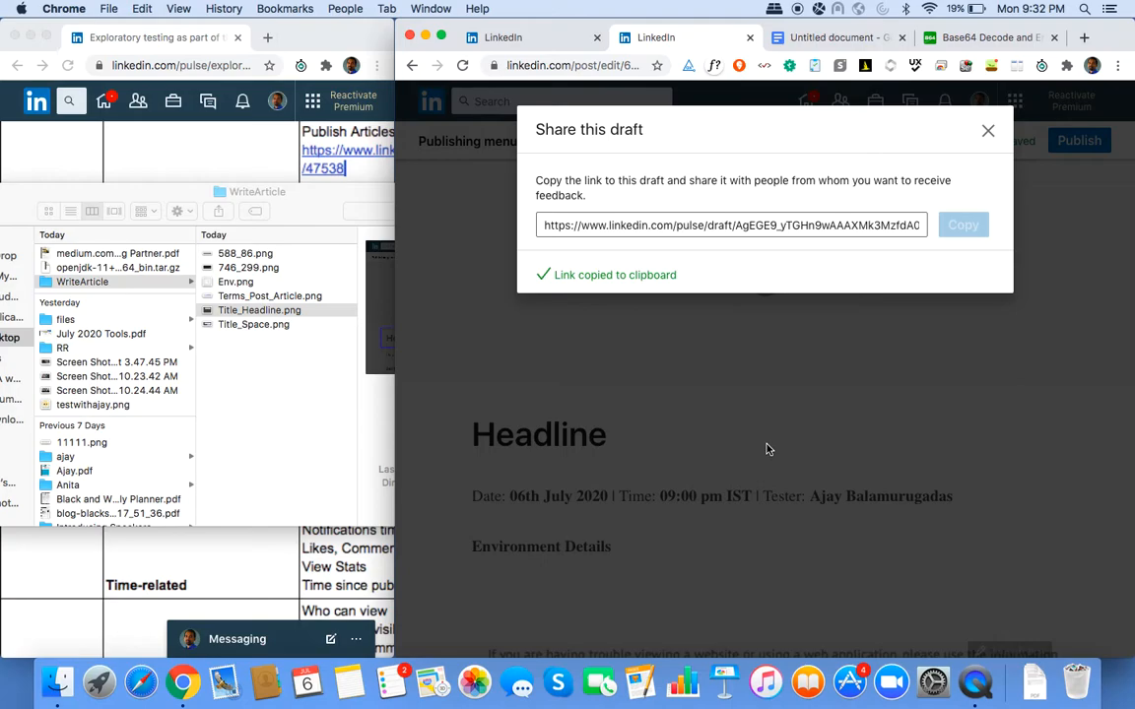
click(988, 130)
scroll(810, 506, down, 10)
scroll(810, 505, down, 5)
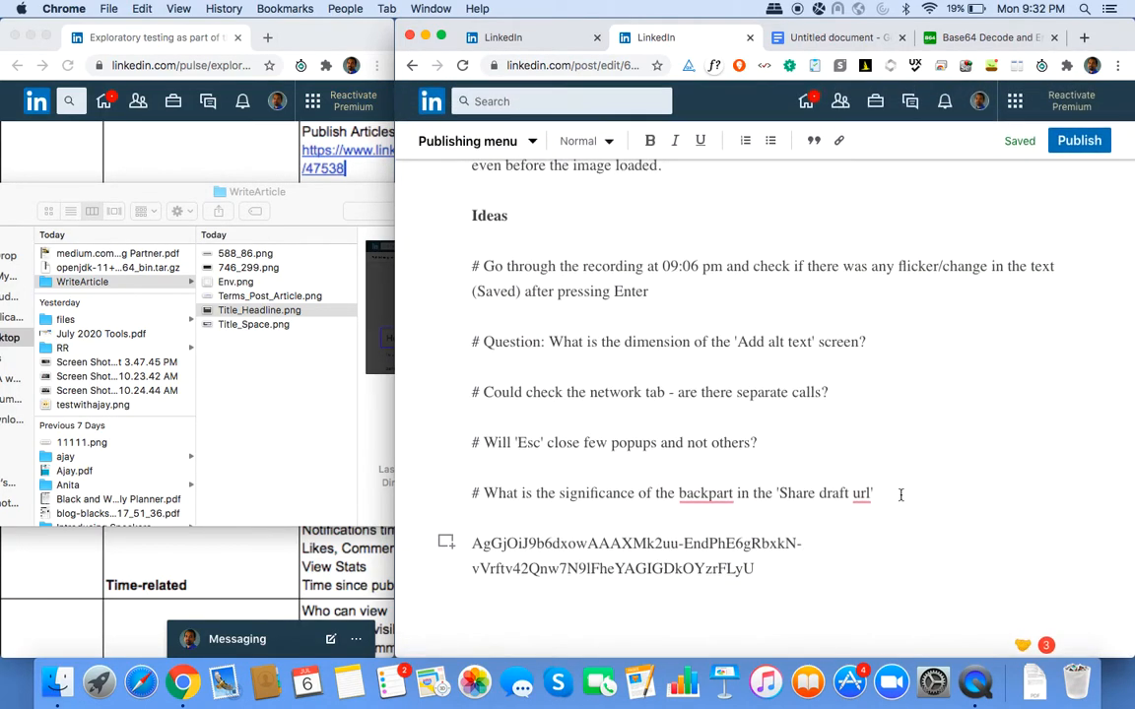
Paste the code string into a new paragraph below the last idea, then return to the top.
click(897, 494)
key(Return)
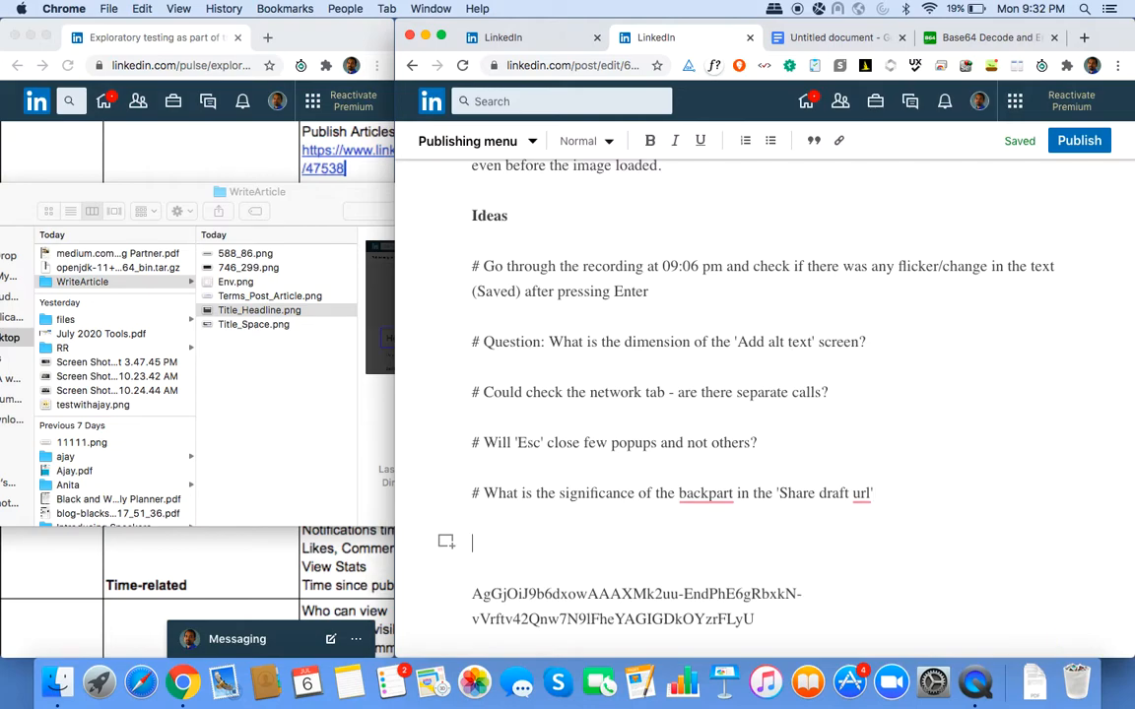
key(super+v)
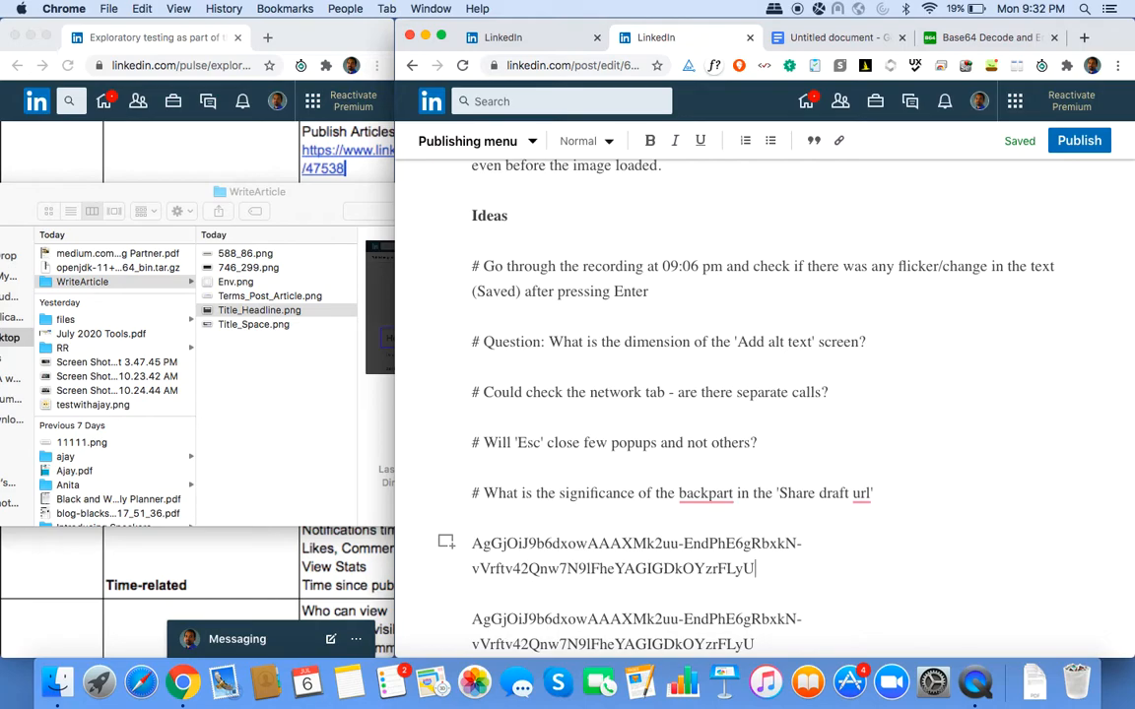
key(super+Up)
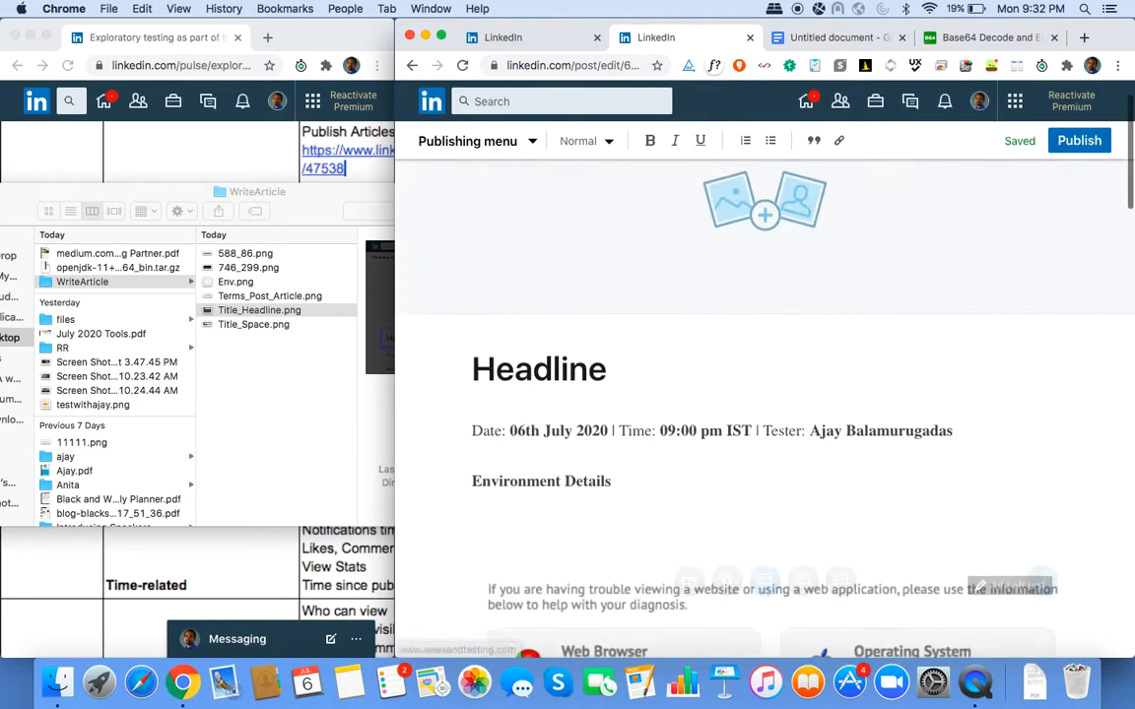
Open Share draft from the publishing options, select the draft link, and close the dialog.
click(532, 141)
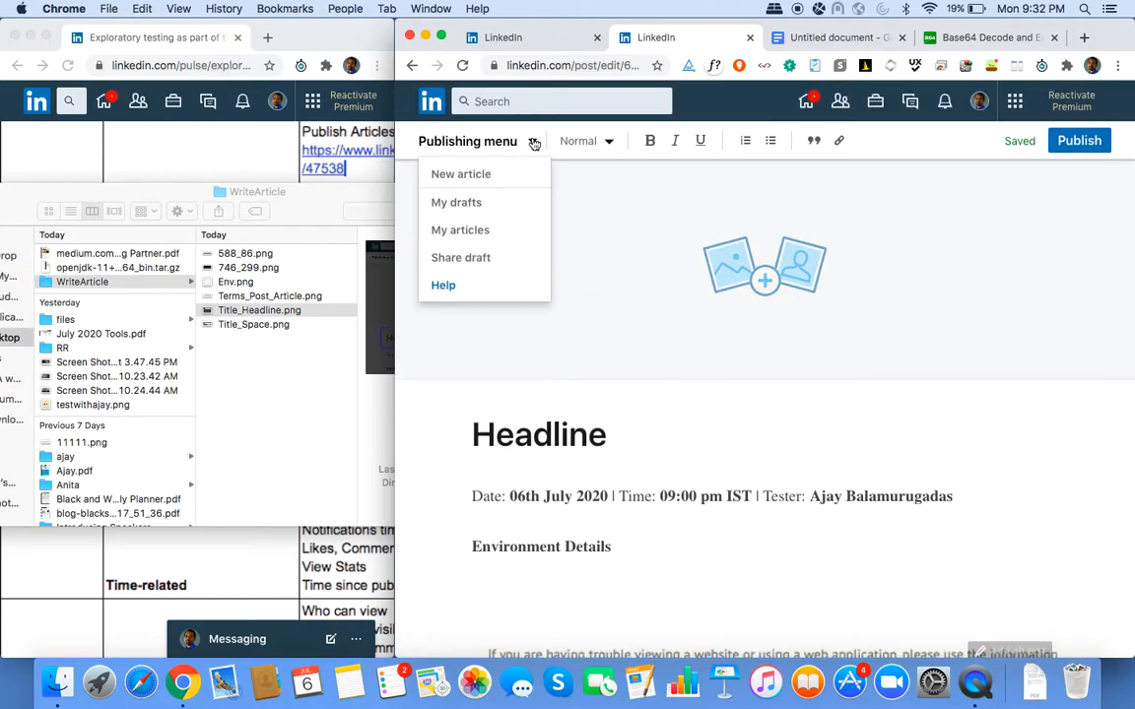
click(479, 255)
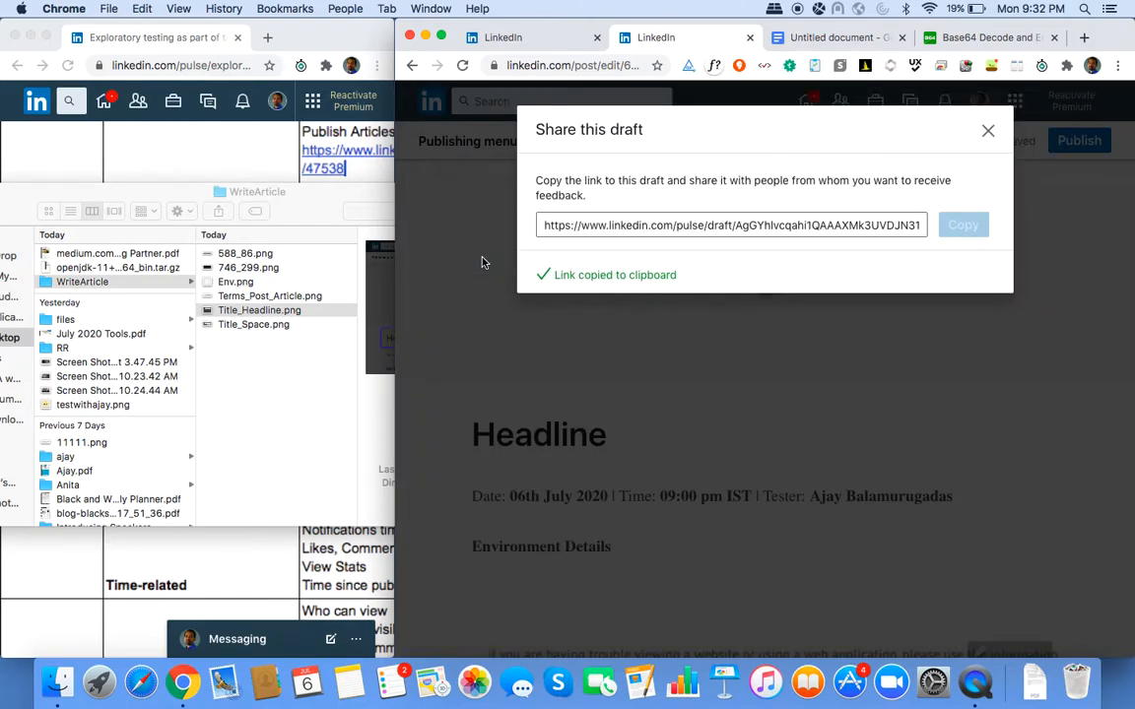
click(832, 226)
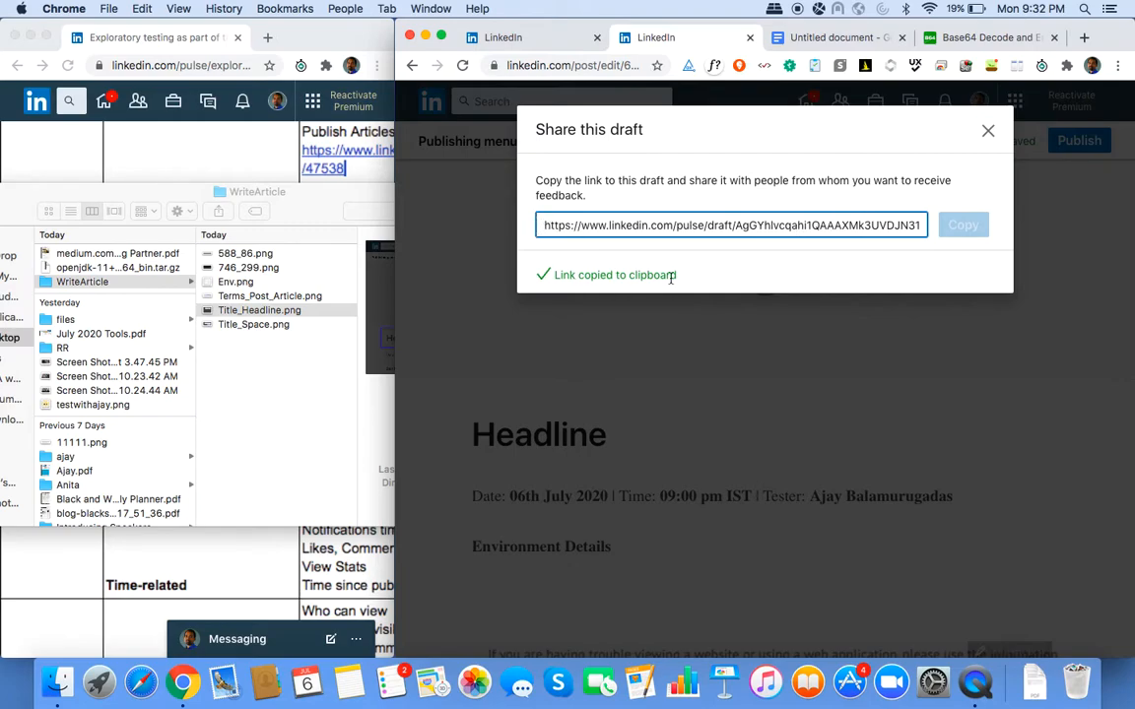
click(983, 143)
Paste the clipboard onto a new empty line above the code strings, adding another code copy.
scroll(800, 394, down, 10)
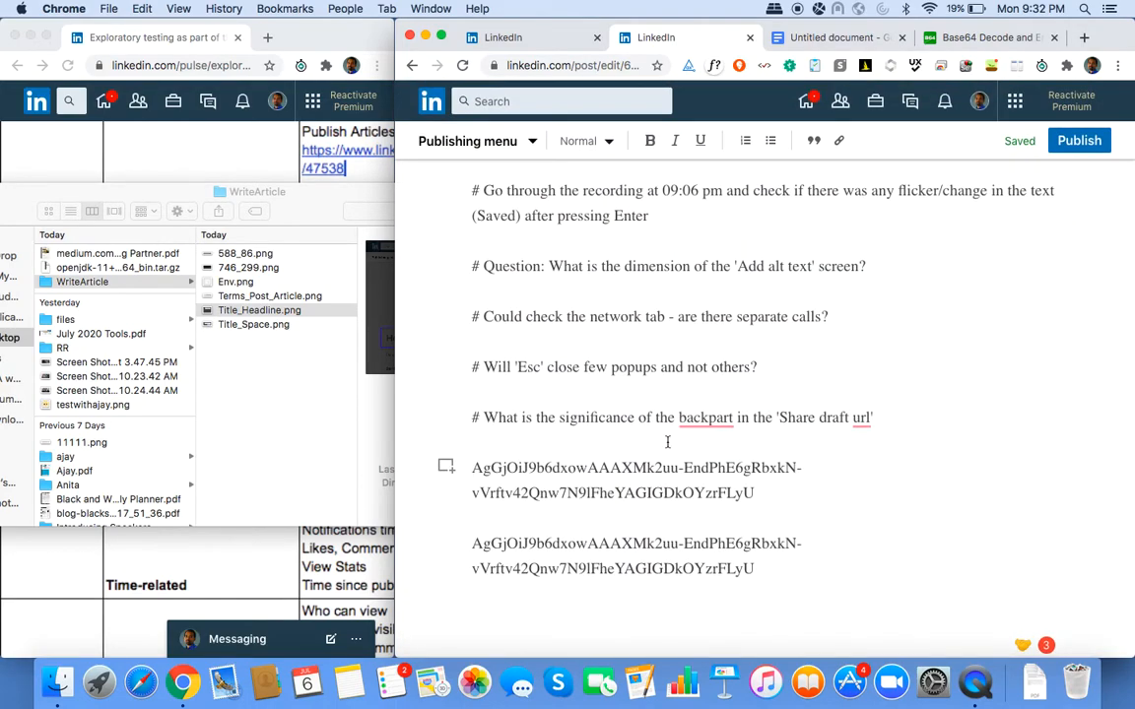
key(Return)
key(Up)
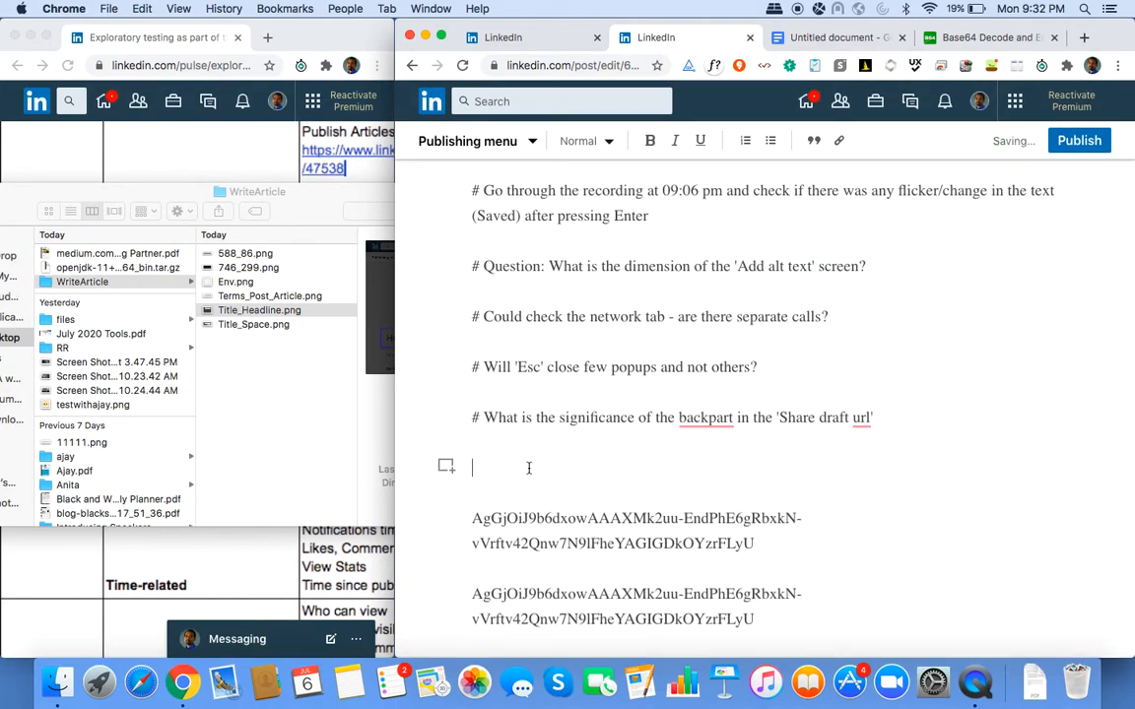
right_click(528, 468)
click(549, 471)
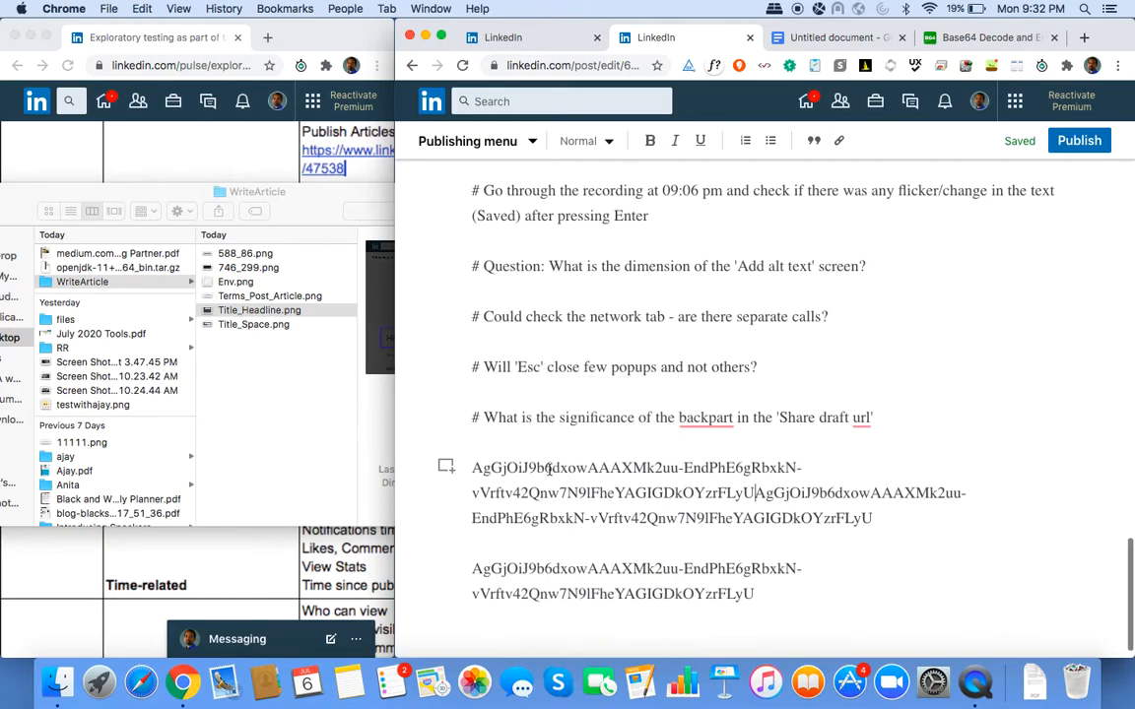
key(Return)
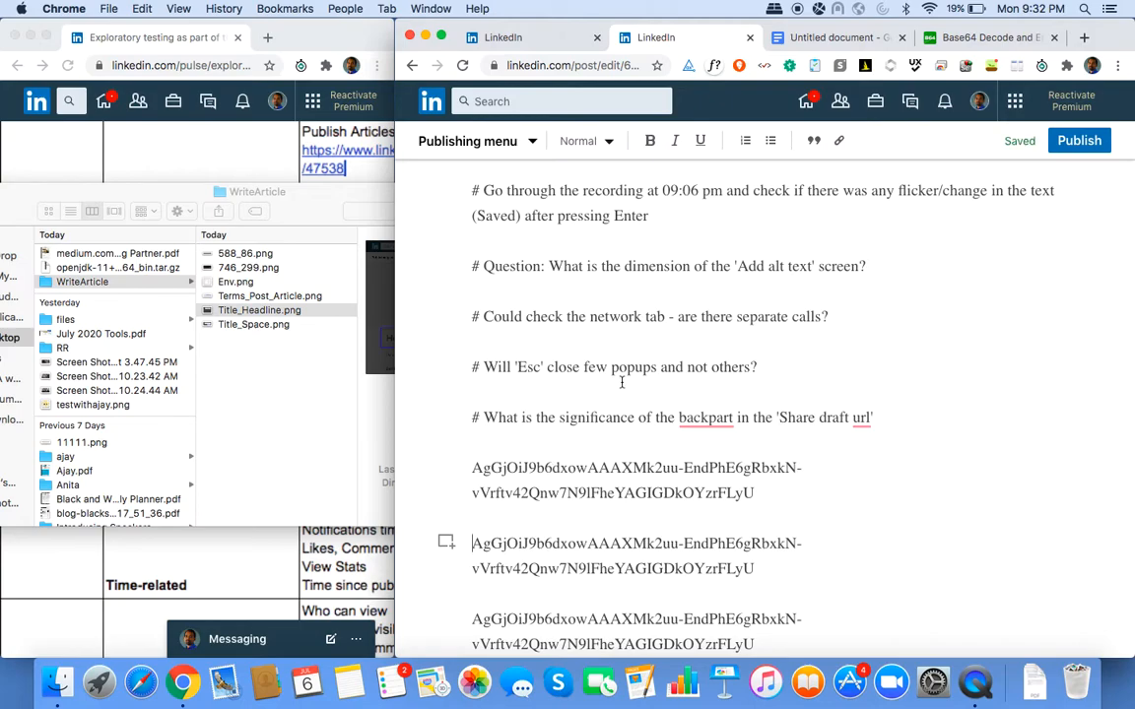
scroll(622, 382, up, 5)
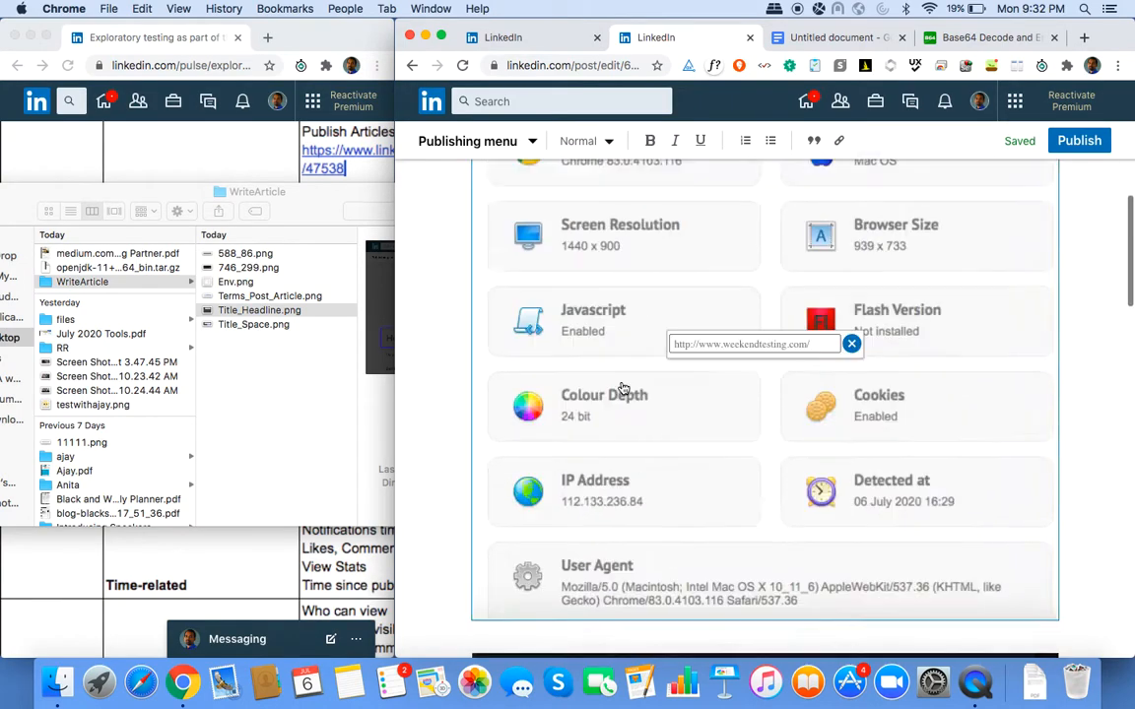
Add a blank line above Notes and begin typing '# Share draft: Copied URL - The las'.
scroll(621, 382, down, 5)
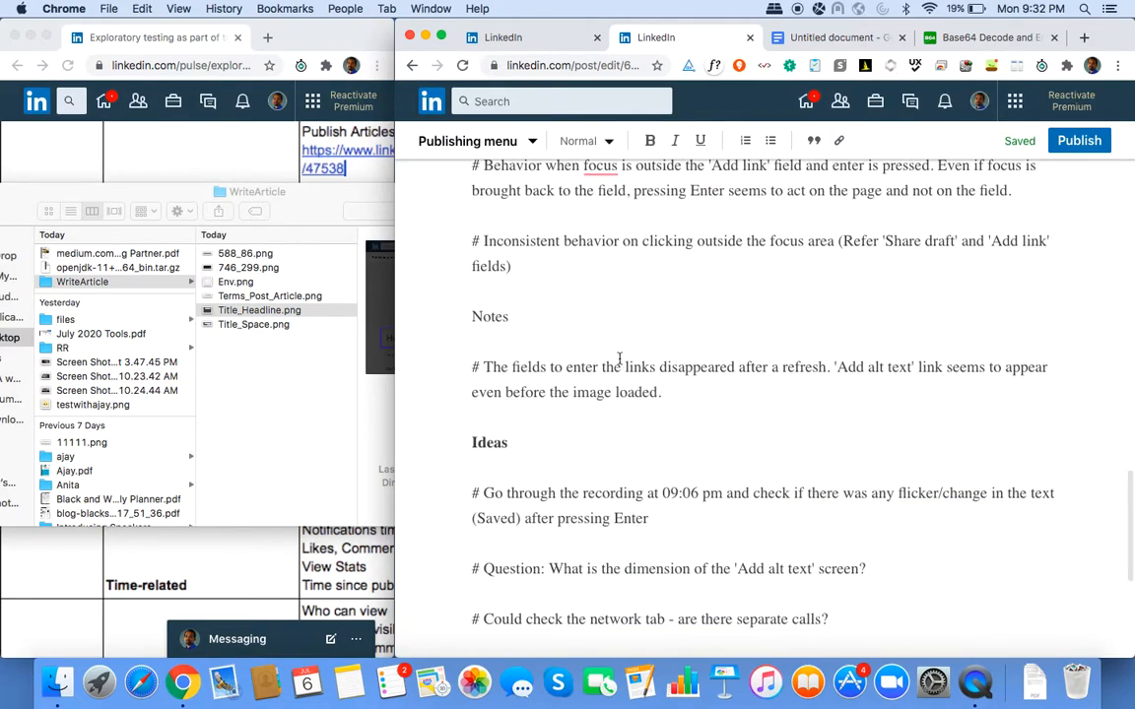
key(Return)
key(shift+End)
key(Up)
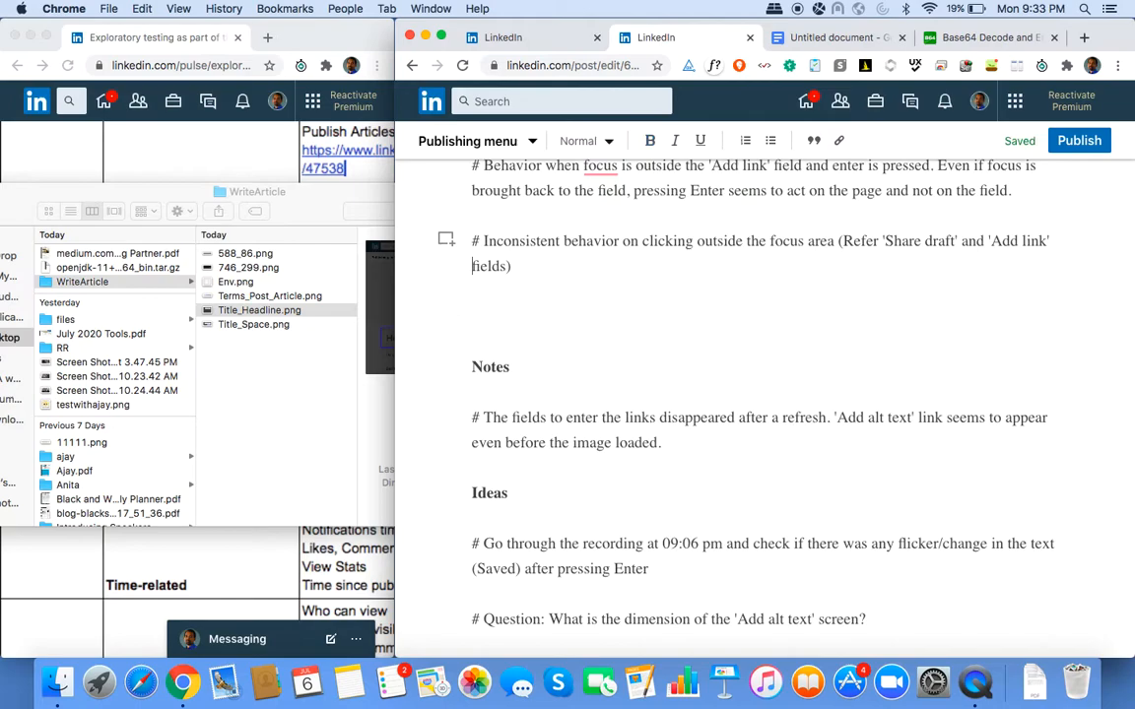
text(# Share d)
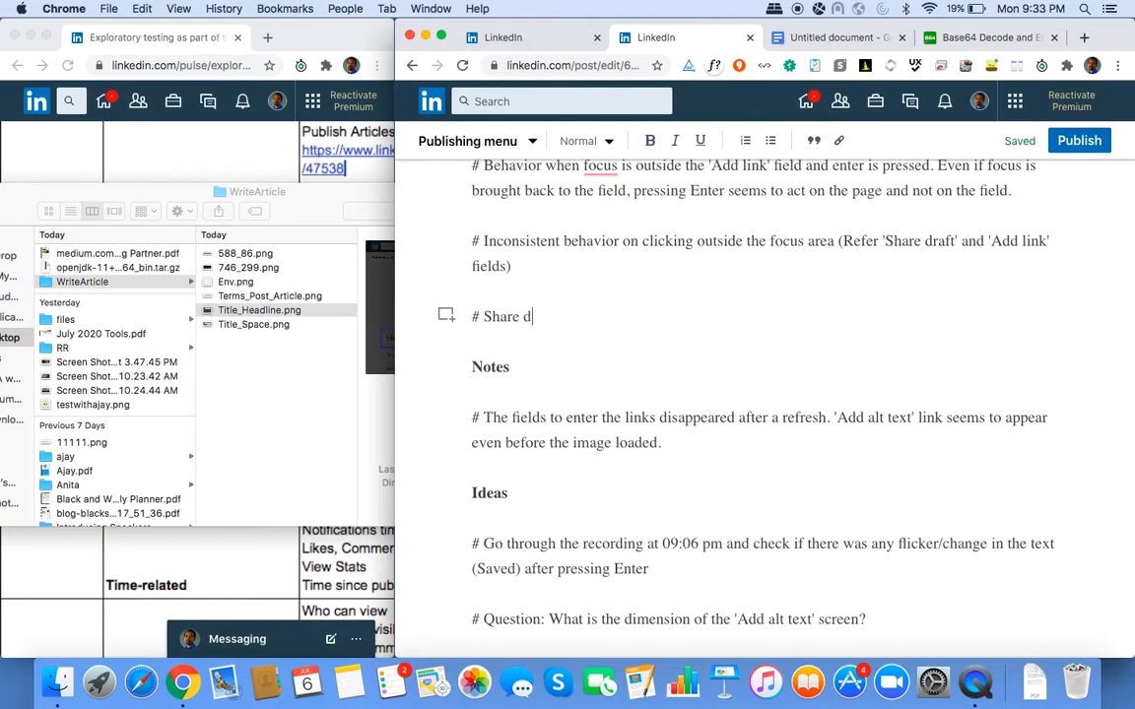
text(raft: Copied URL - )
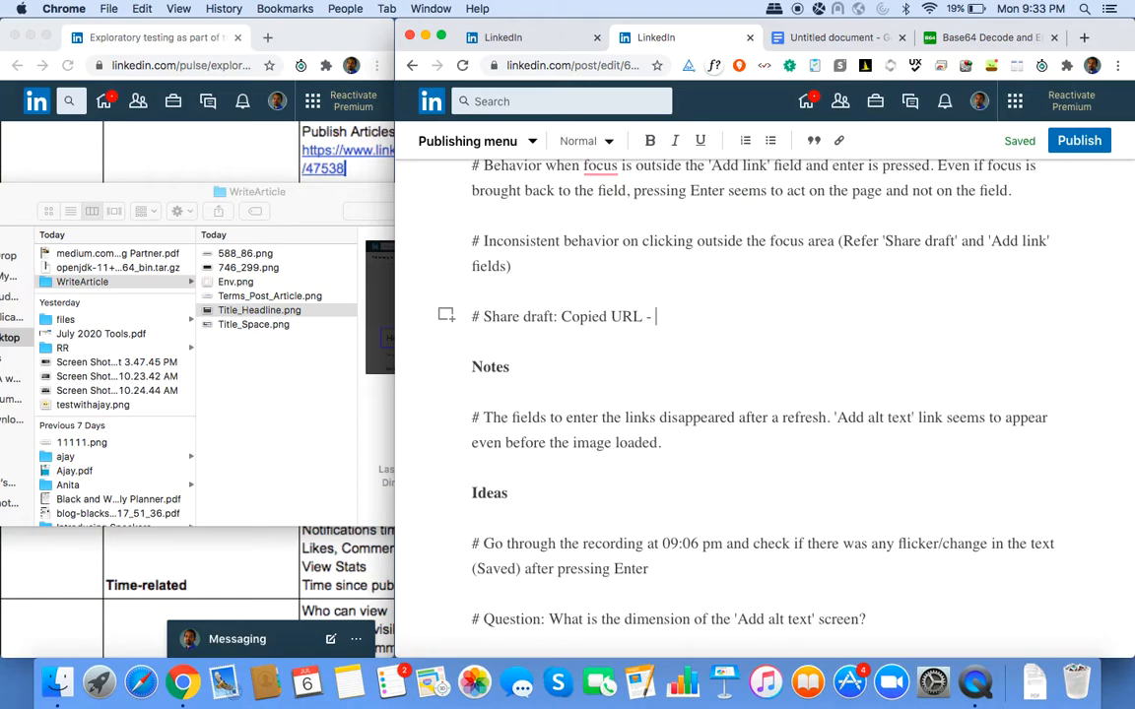
text(The las)
click(65, 684)
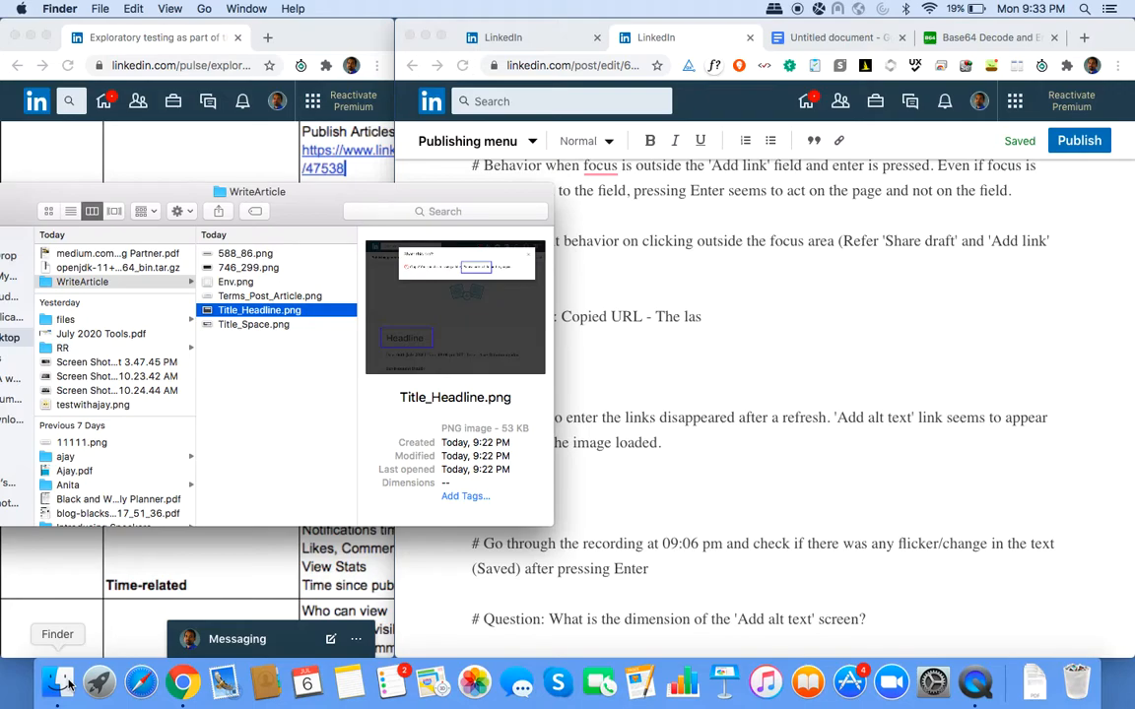
click(165, 10)
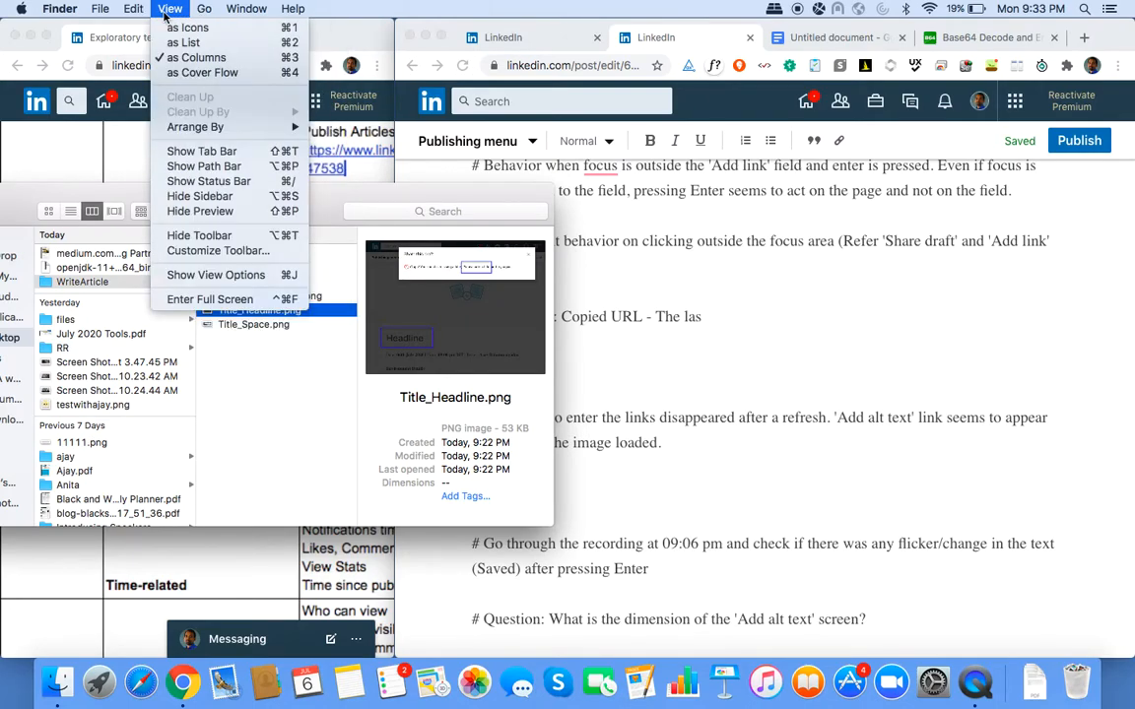
mouse_move(128, 12)
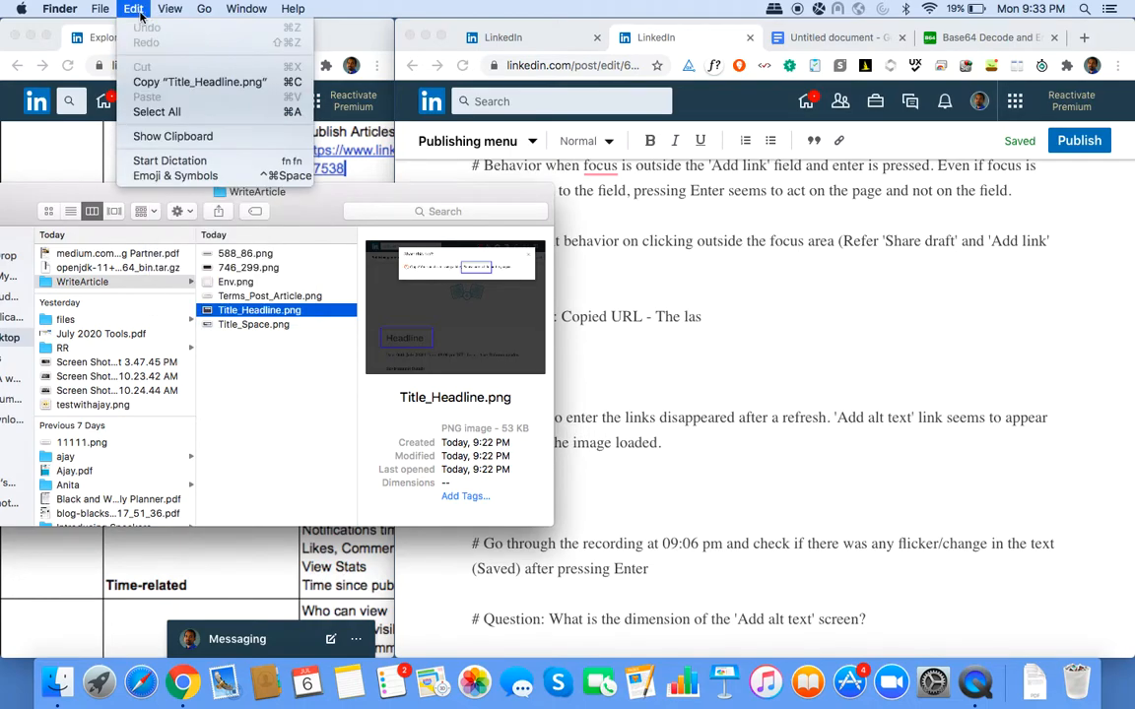
click(178, 140)
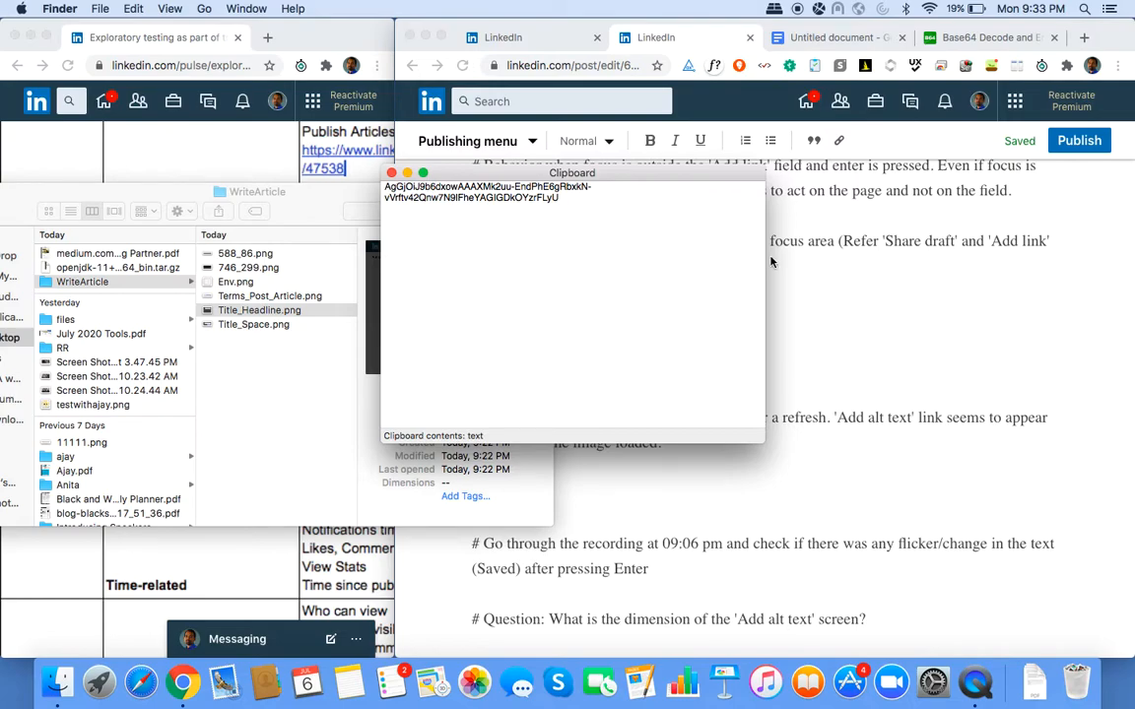
click(815, 294)
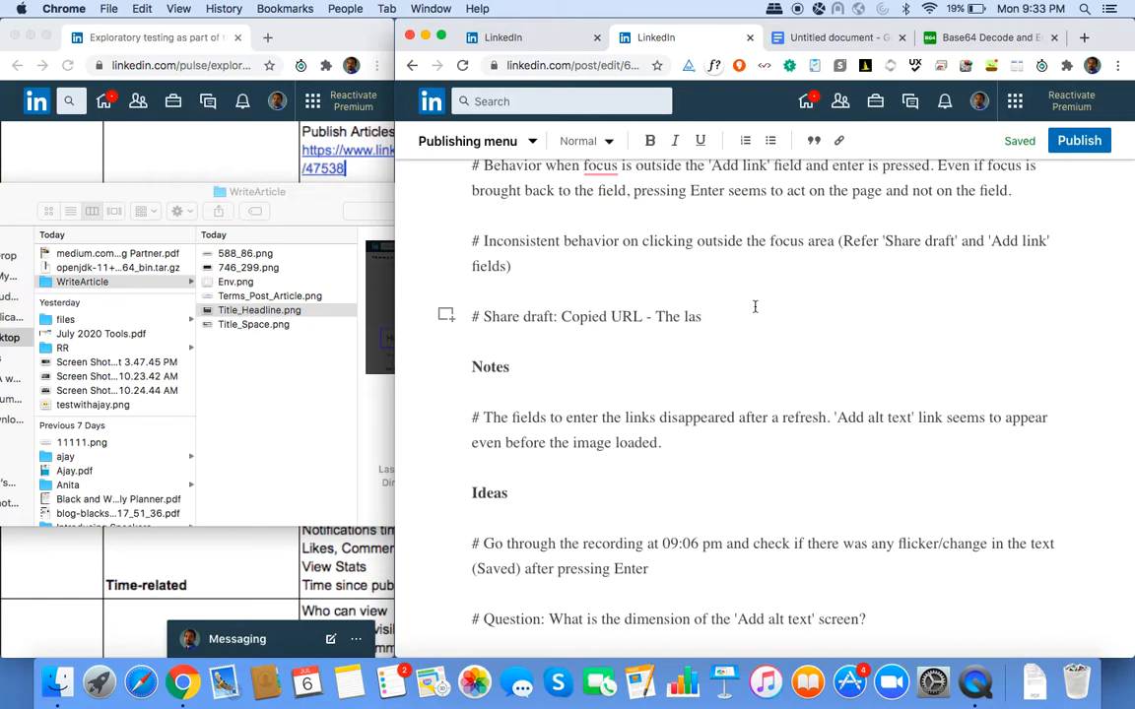
Finish the note: last-but-one copied text was pasted though the popup said the url was copied.
text(t but one copied text was pasted )
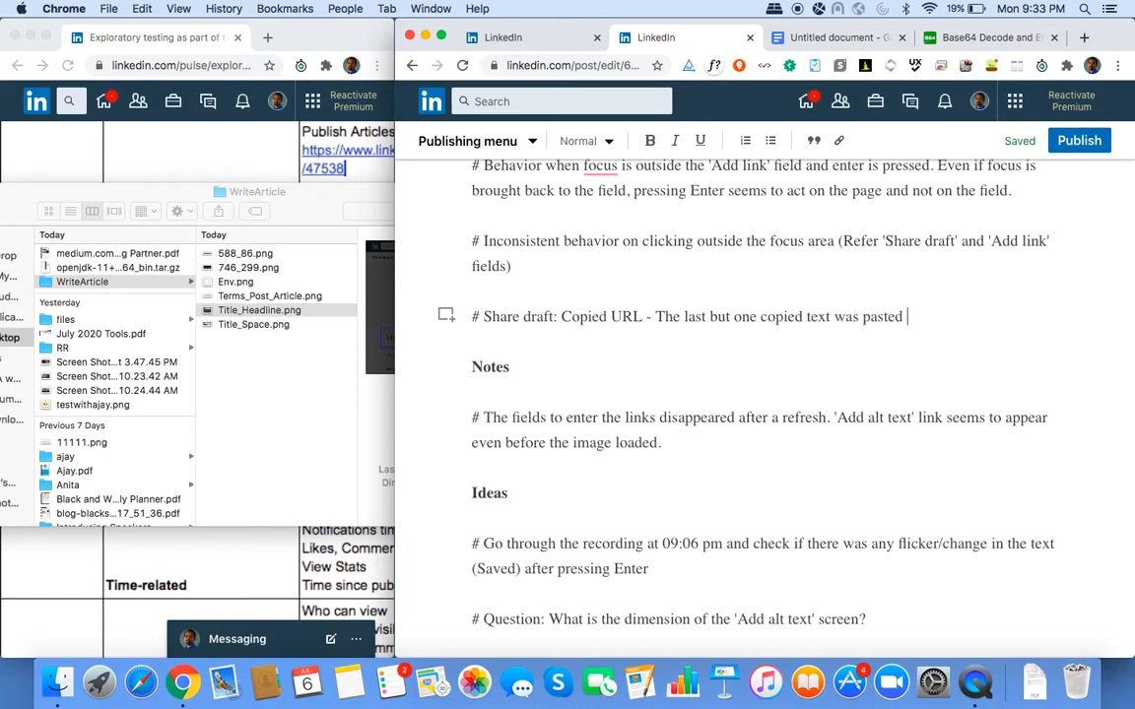
text(even though the popup )
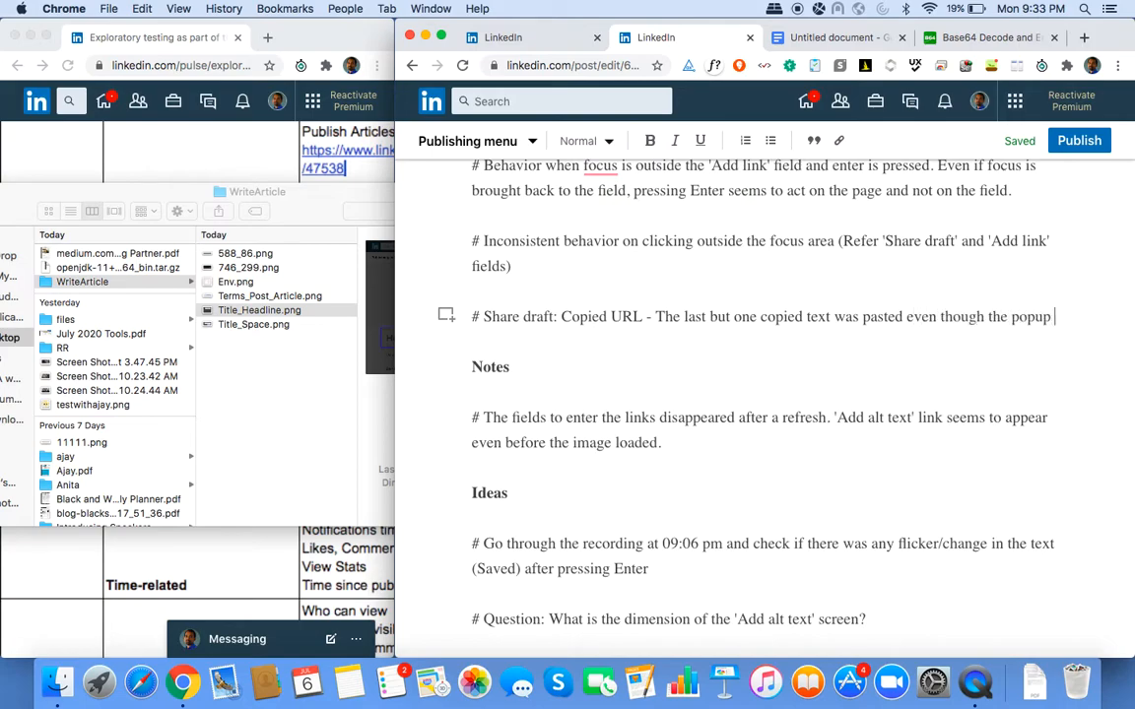
text(showed that )
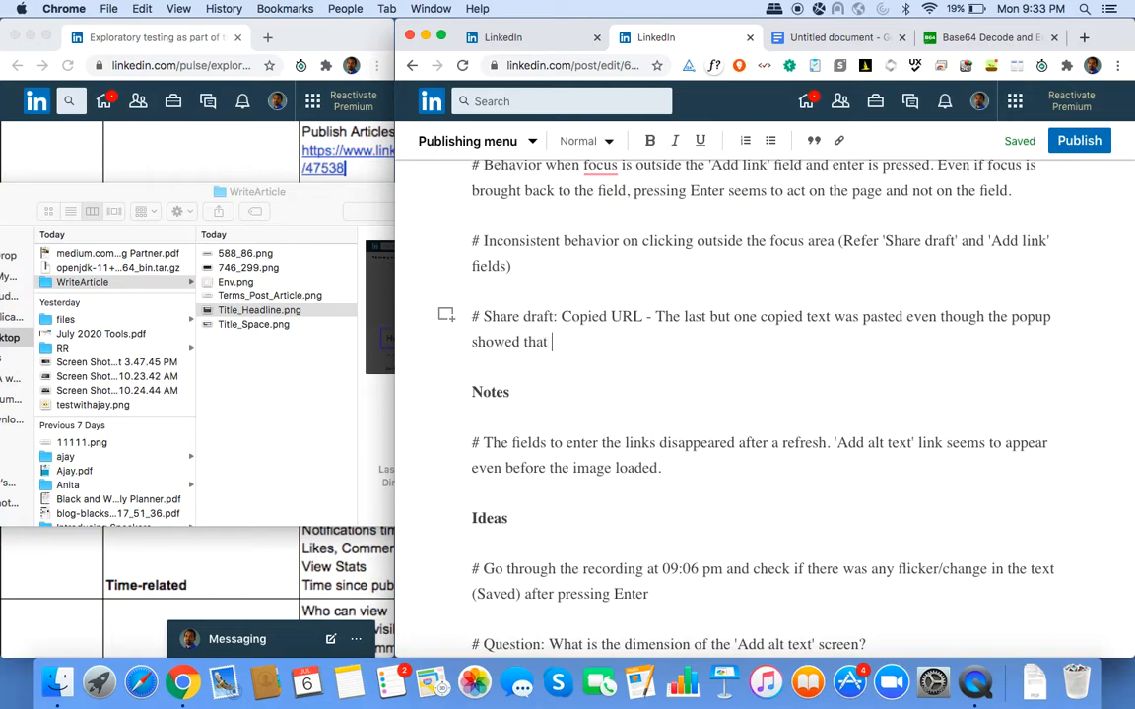
text(the url is copied to cli)
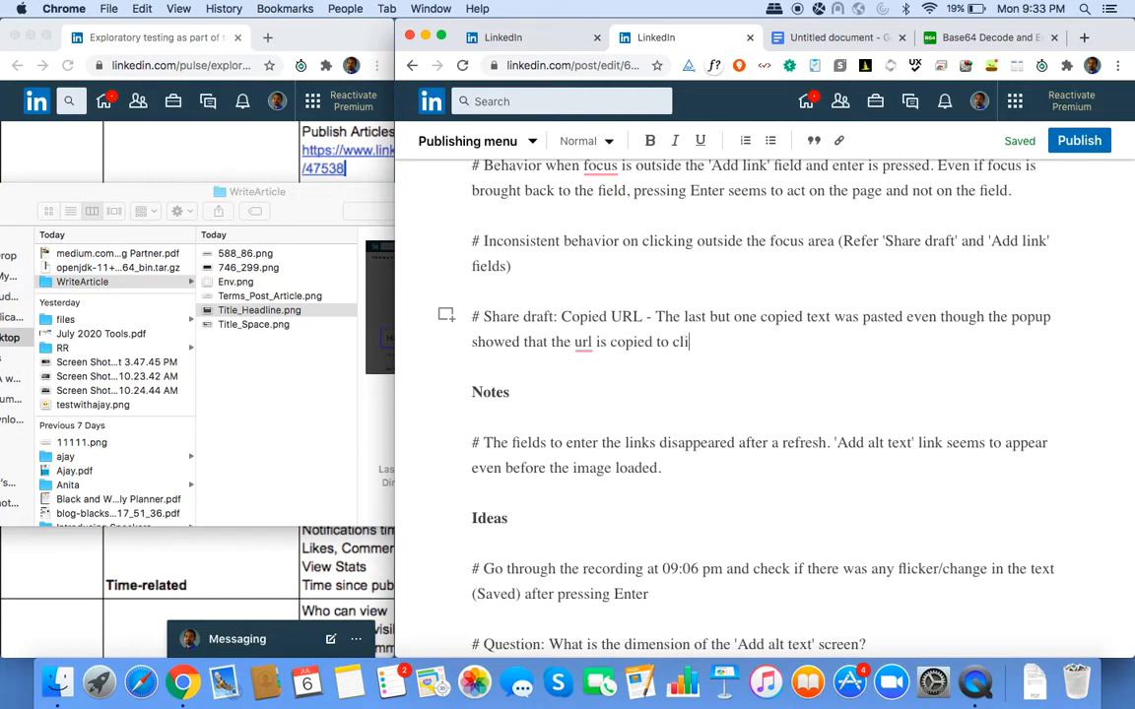
text(pboard)
click(786, 370)
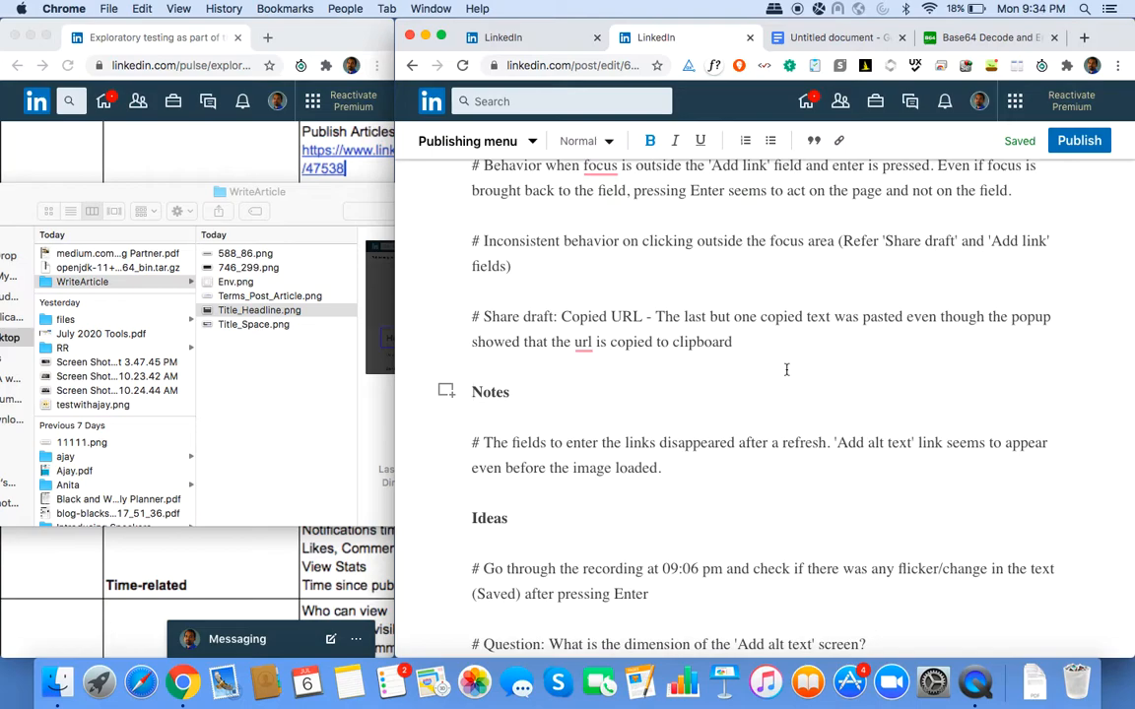
Reopen Share draft from the publishing options and select the entire draft share link.
scroll(786, 369, up, 15)
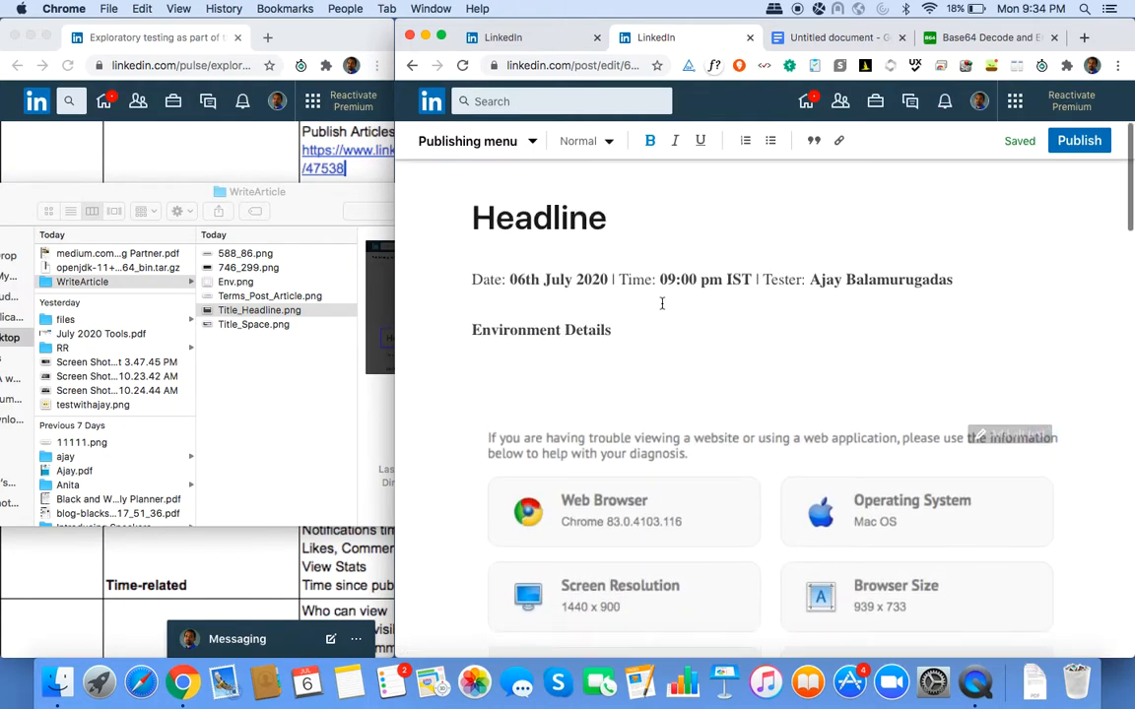
click(532, 143)
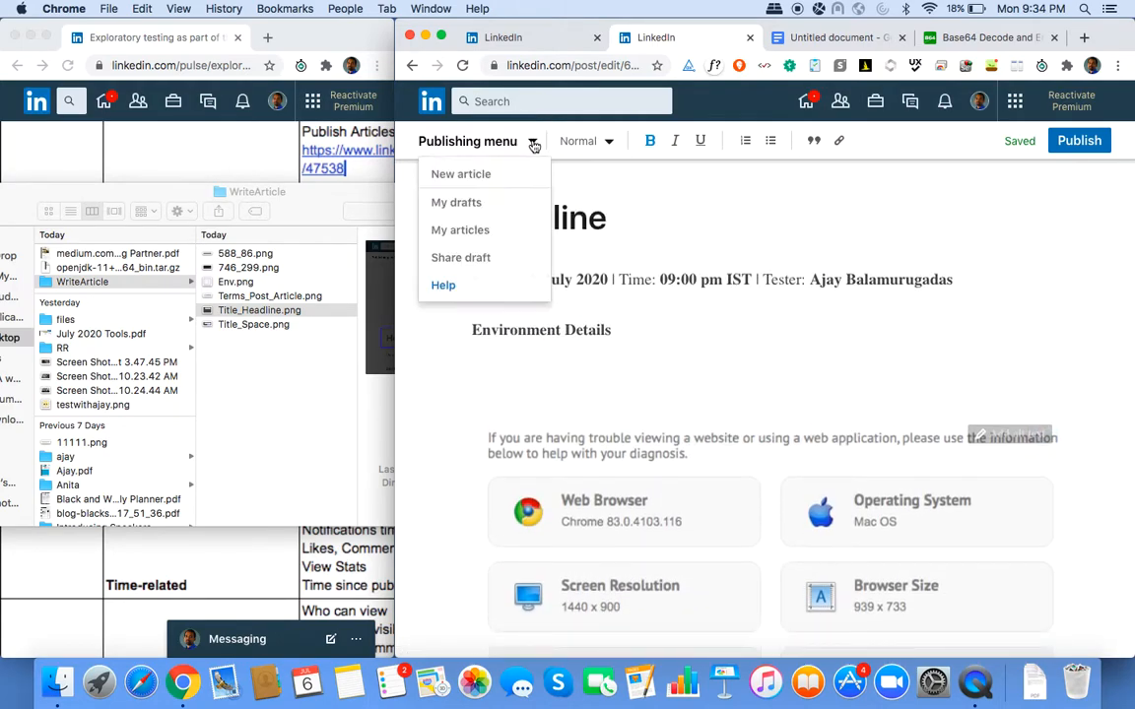
click(469, 257)
drag(545, 224, 941, 226)
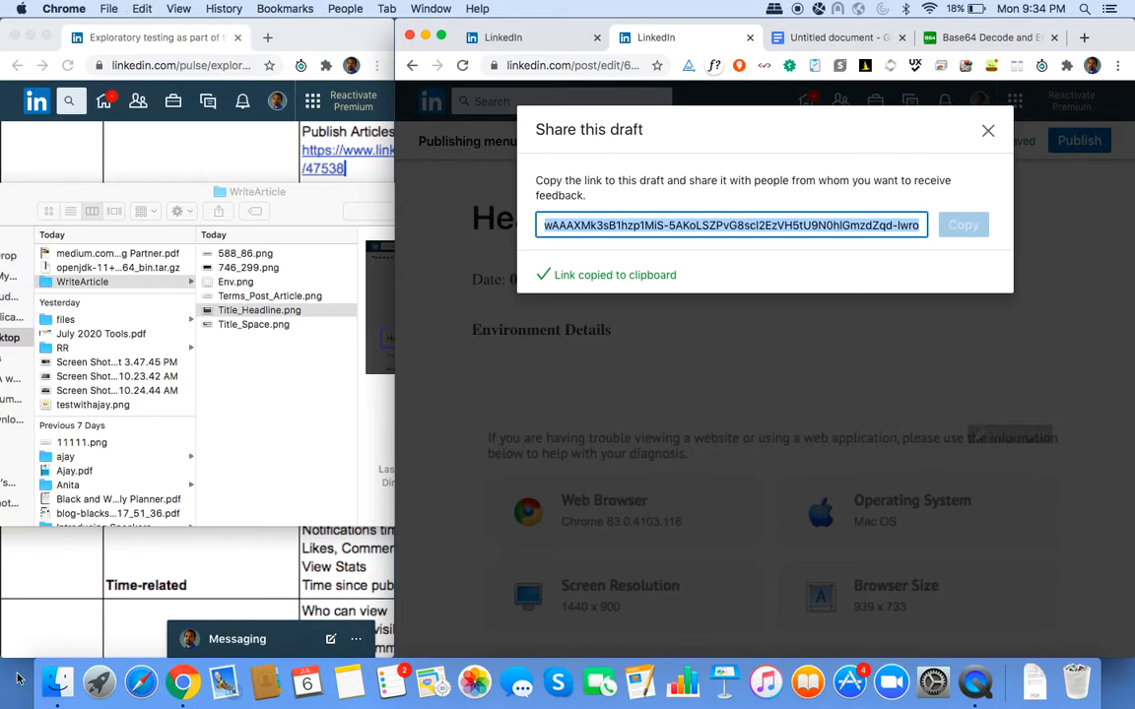
Check the copied link in the clipboard viewer, close it and the share dialog, then scroll down.
click(57, 682)
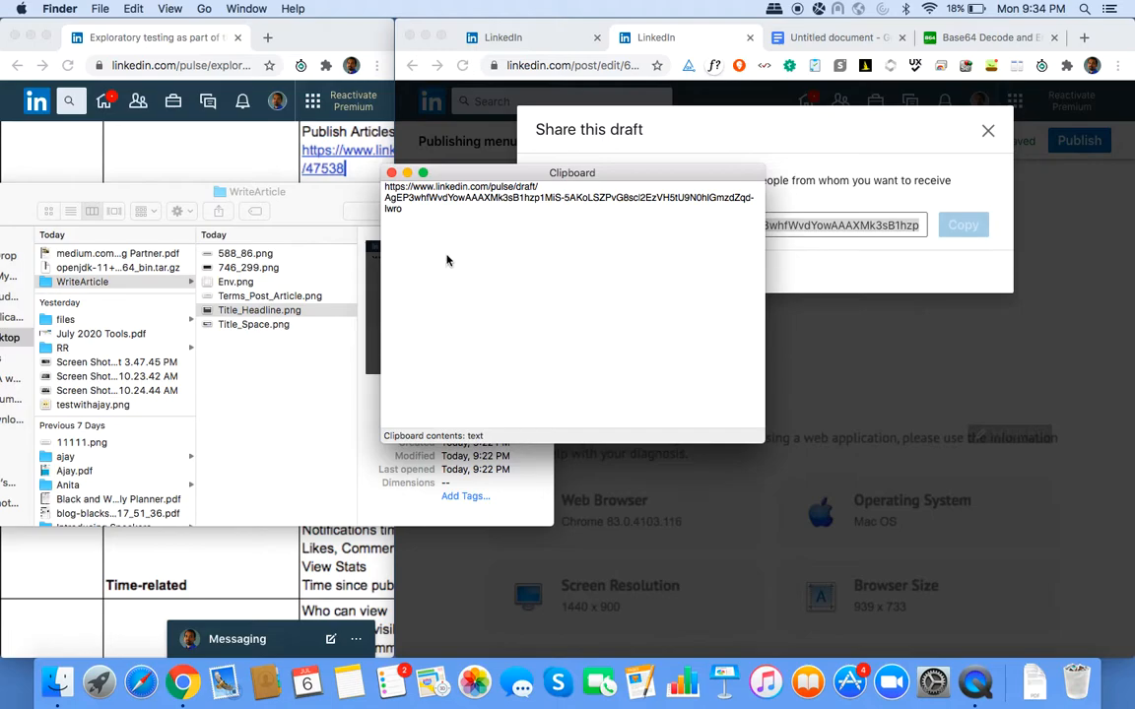
drag(616, 174, 678, 281)
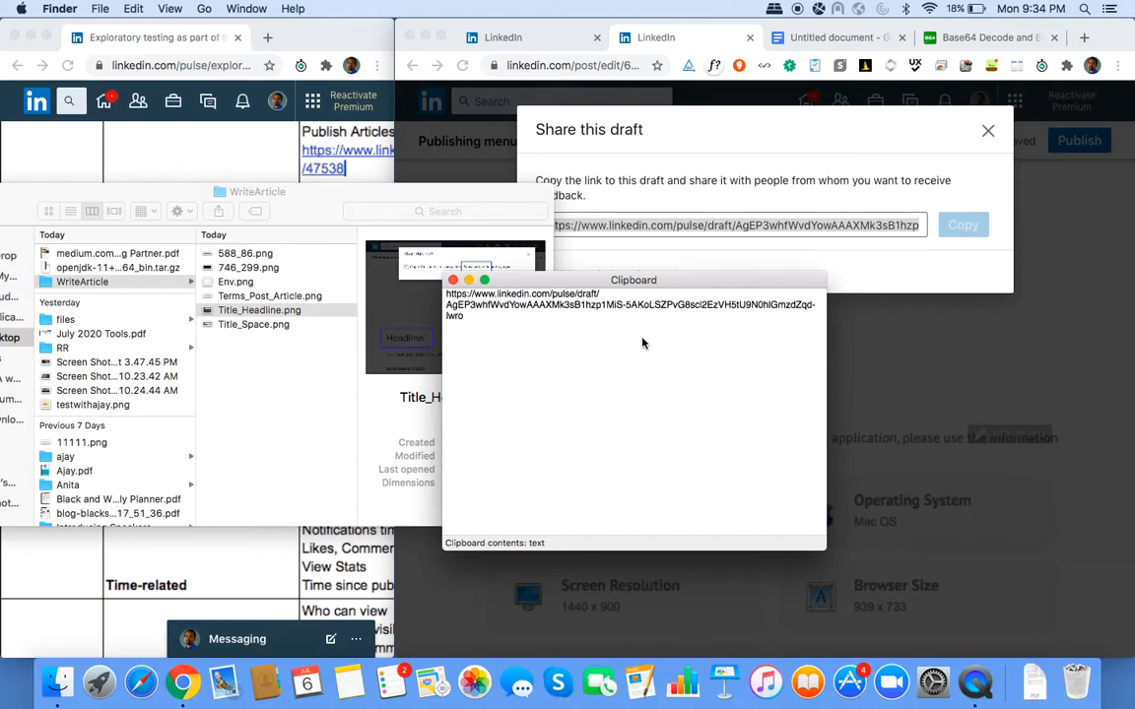
click(453, 280)
click(990, 133)
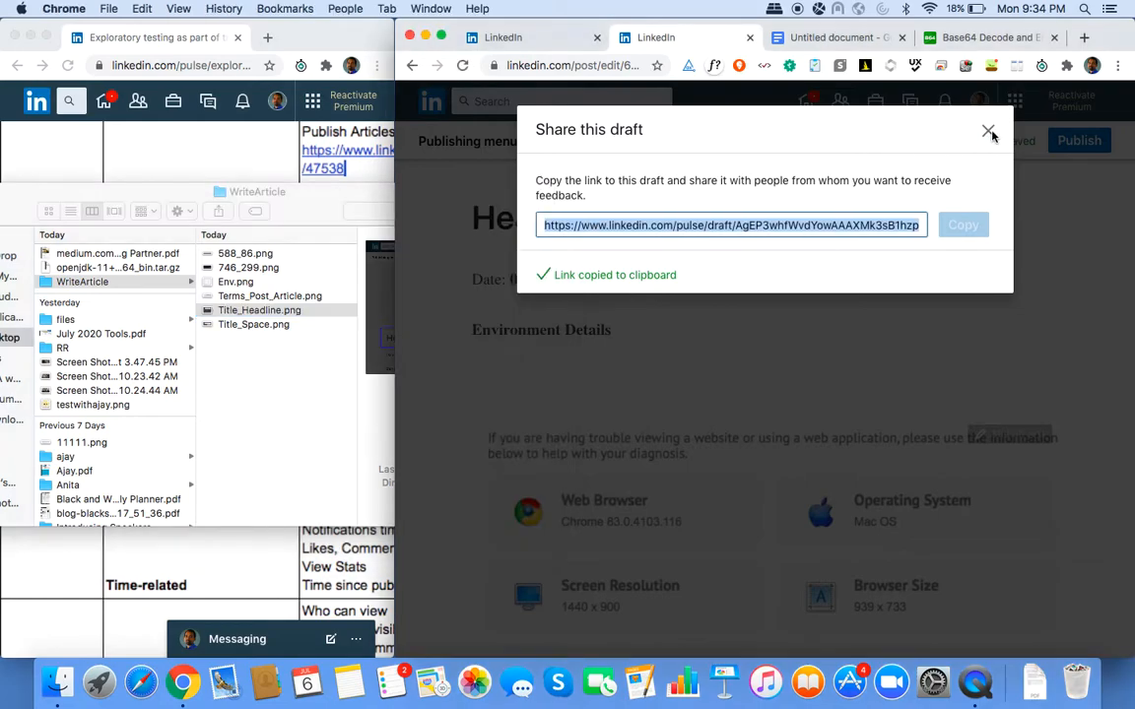
click(989, 131)
scroll(766, 398, down, 5)
scroll(766, 397, down, 15)
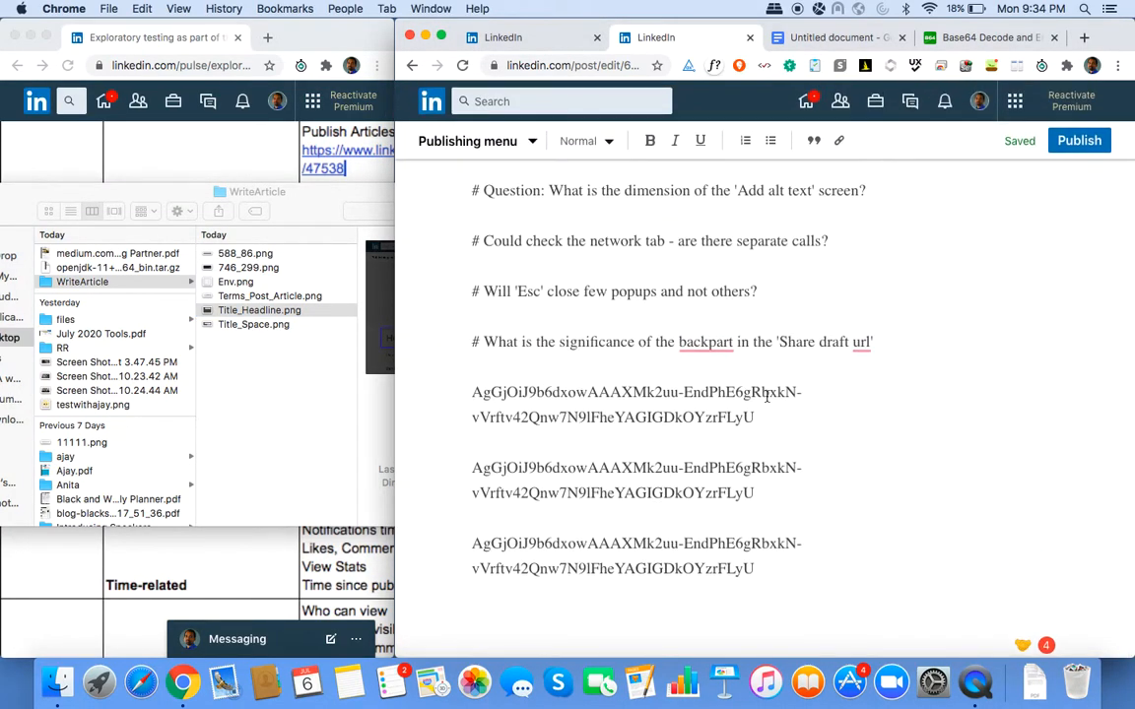
Delete the blank line between the Environment Details heading and the environment details image.
click(804, 581)
scroll(804, 582, up, 15)
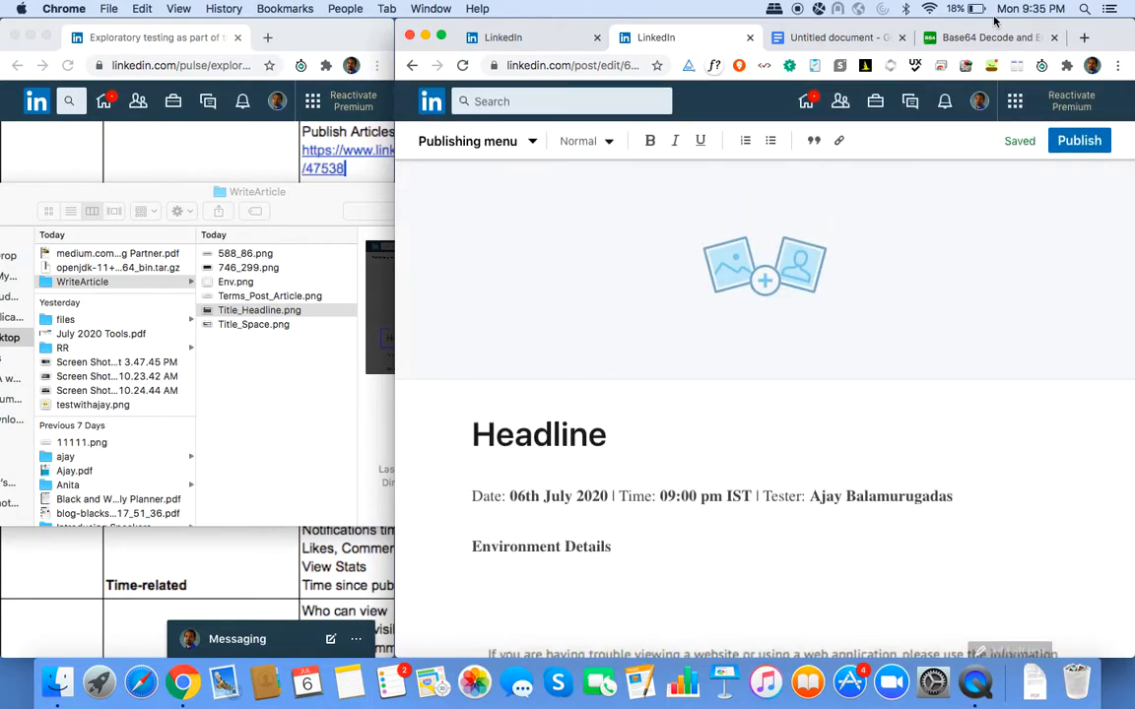
scroll(796, 360, down, 2)
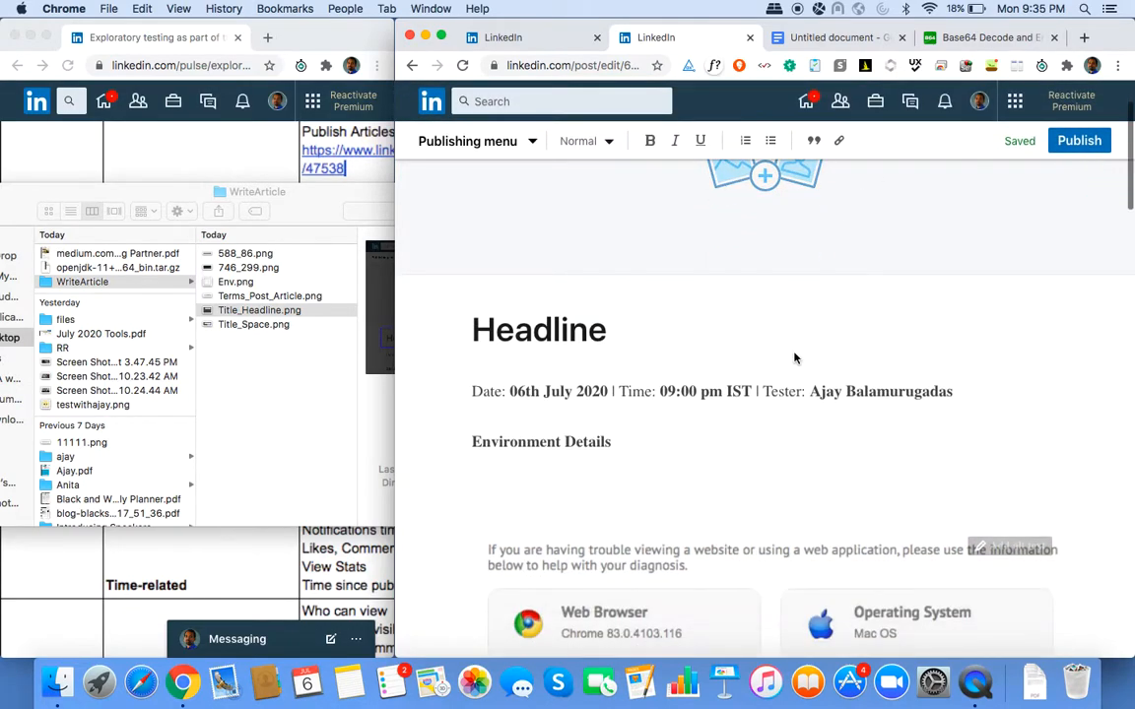
scroll(694, 406, up, 1)
click(591, 508)
key(BackSpace)
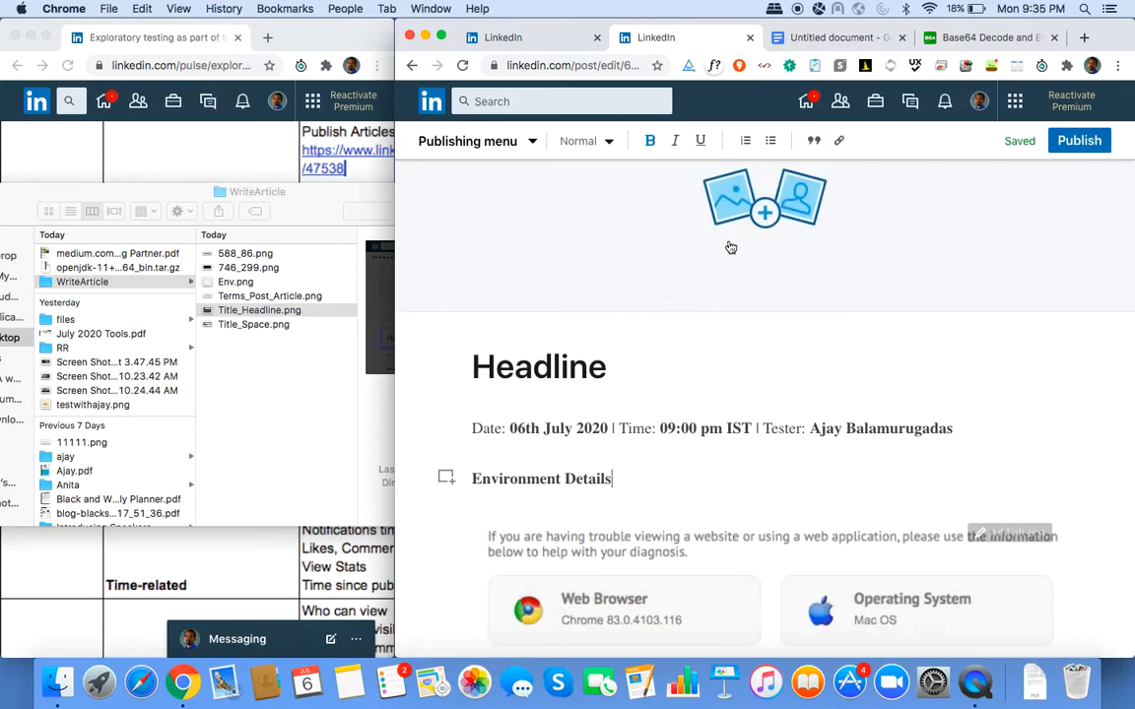
Preview the WriteArticle screenshots and upload Terms_Post_Article.png as the cover image.
click(768, 217)
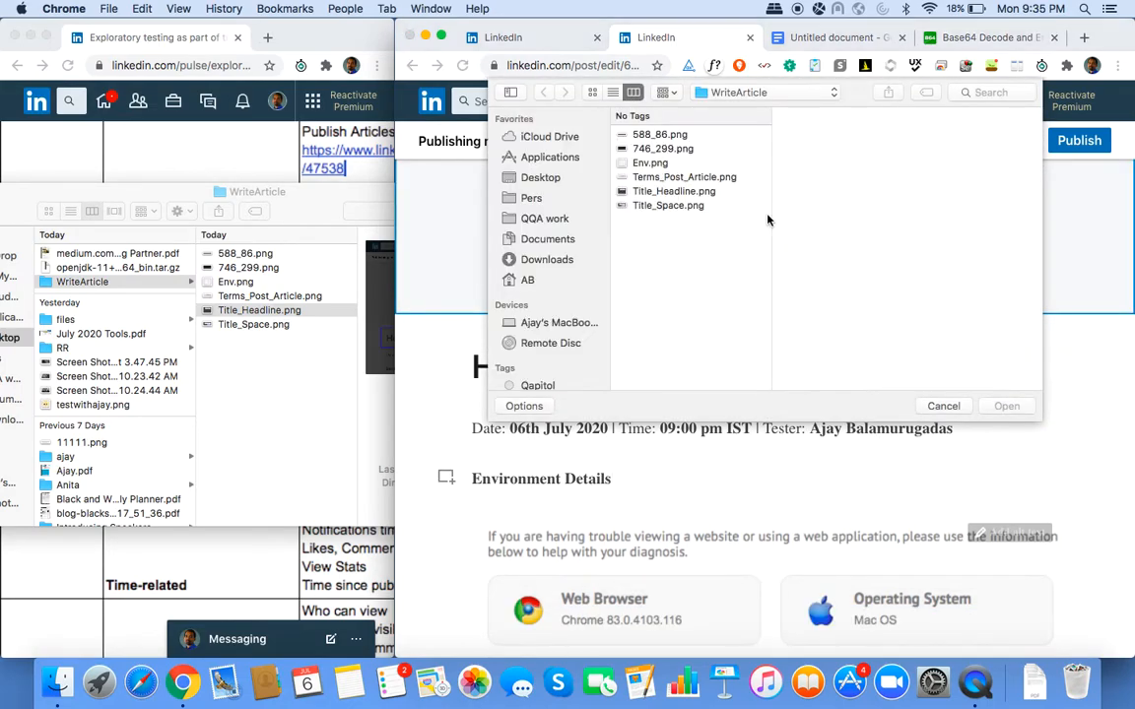
click(690, 193)
click(675, 205)
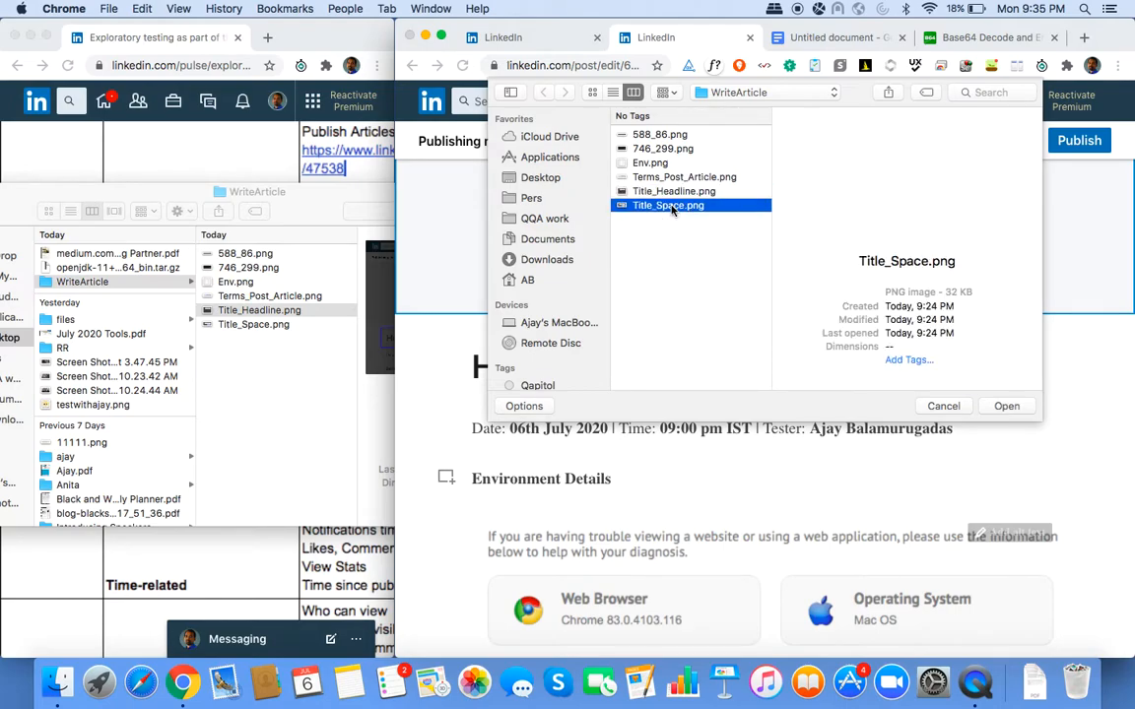
click(658, 148)
click(664, 190)
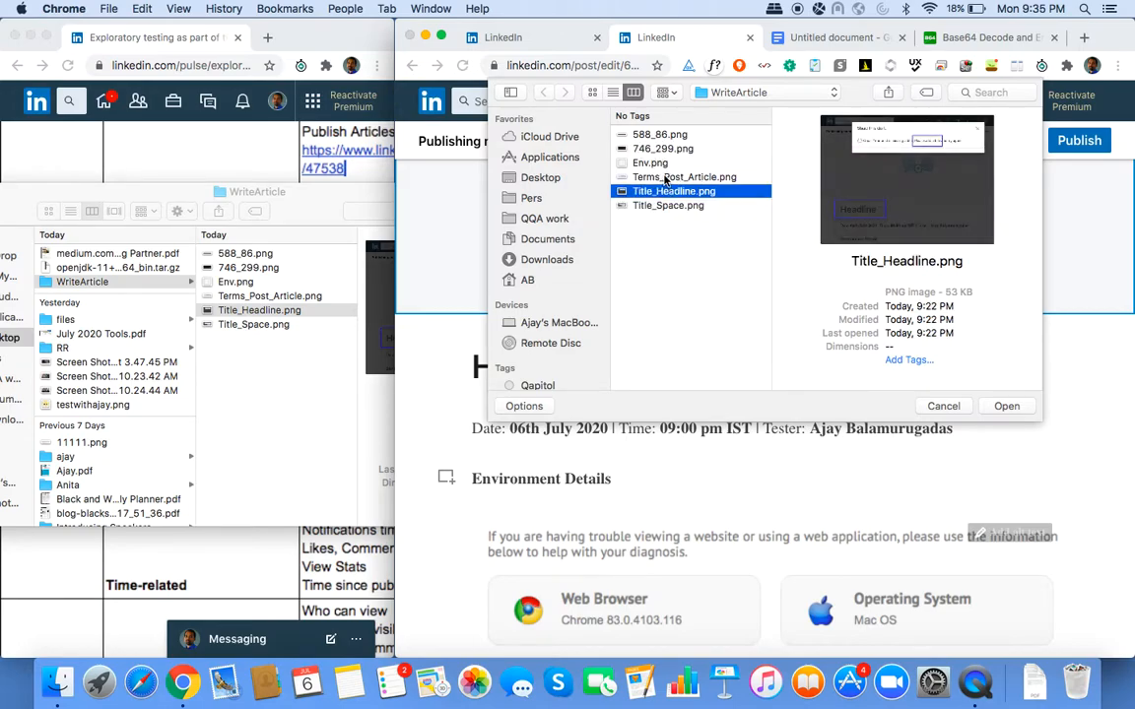
click(666, 178)
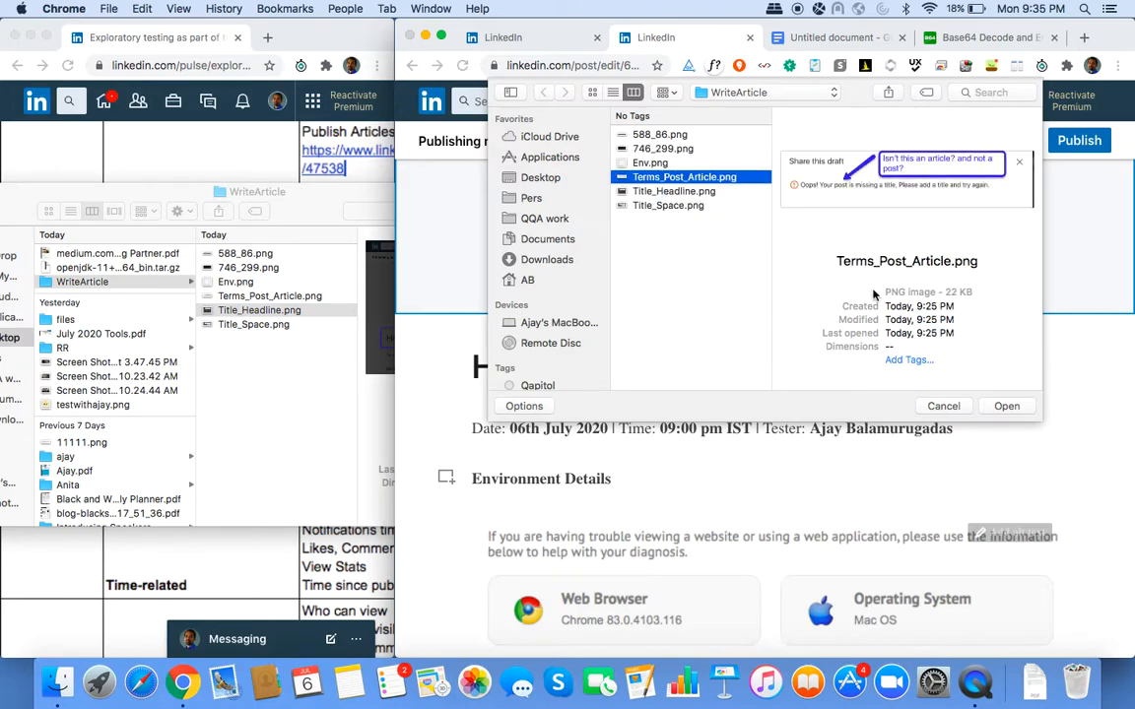
click(1008, 406)
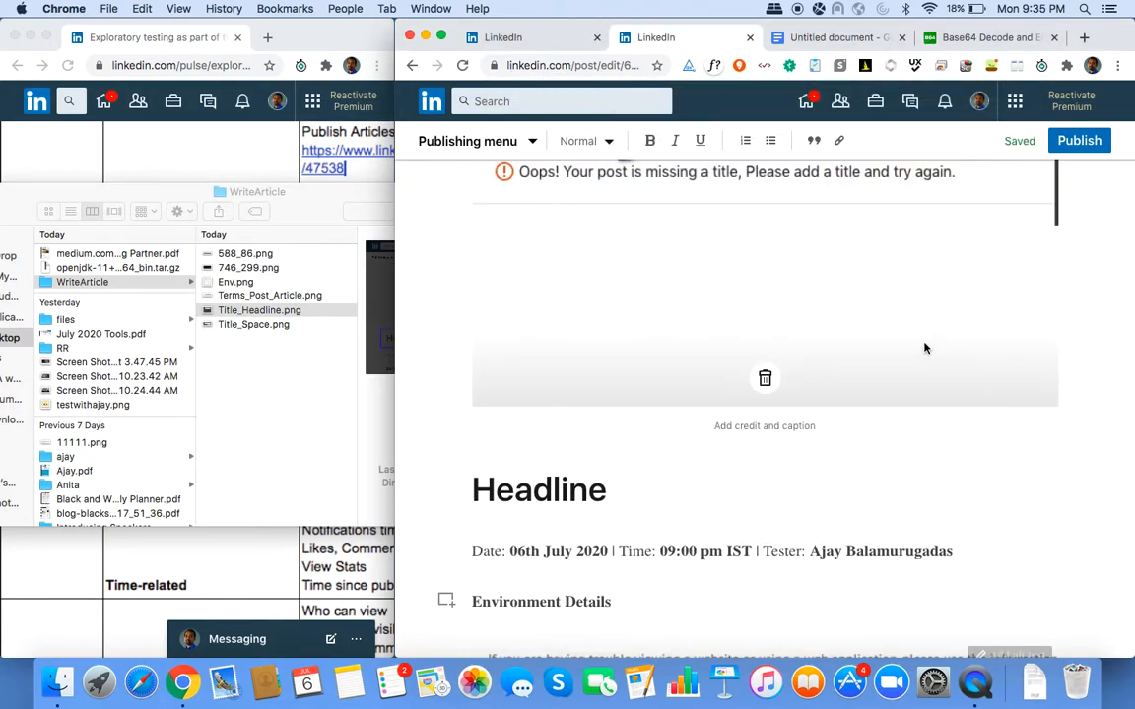
Caption the cover image 'Testing Demo - Live Session'.
scroll(926, 348, up, 1)
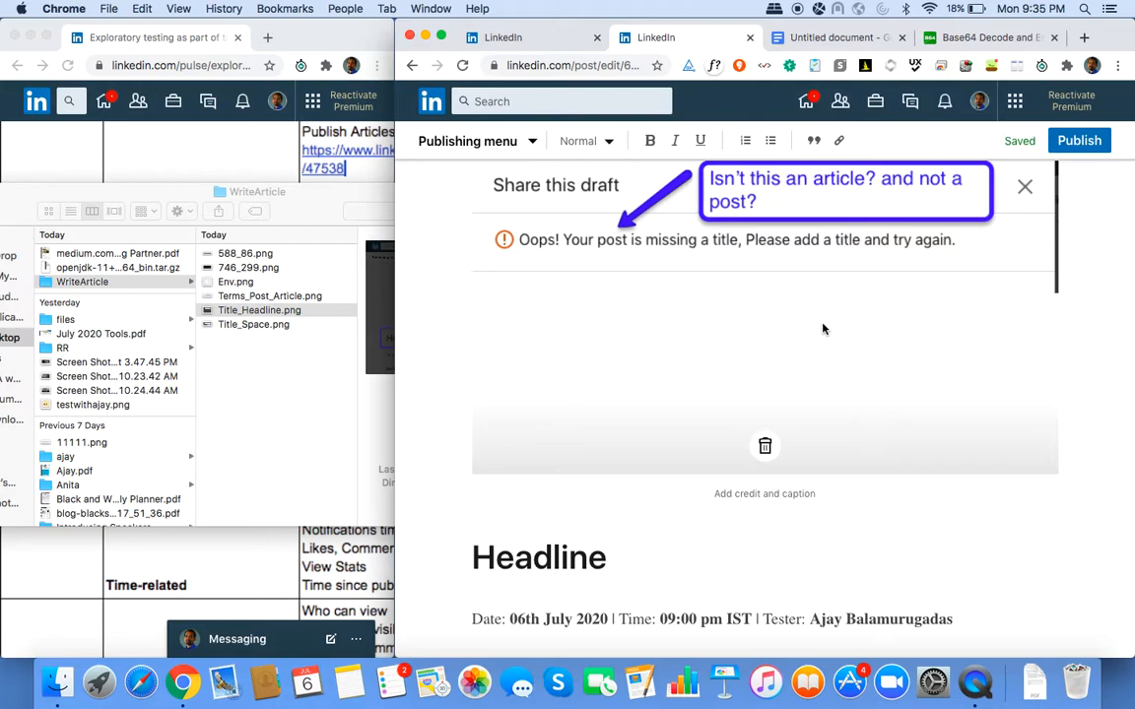
click(772, 493)
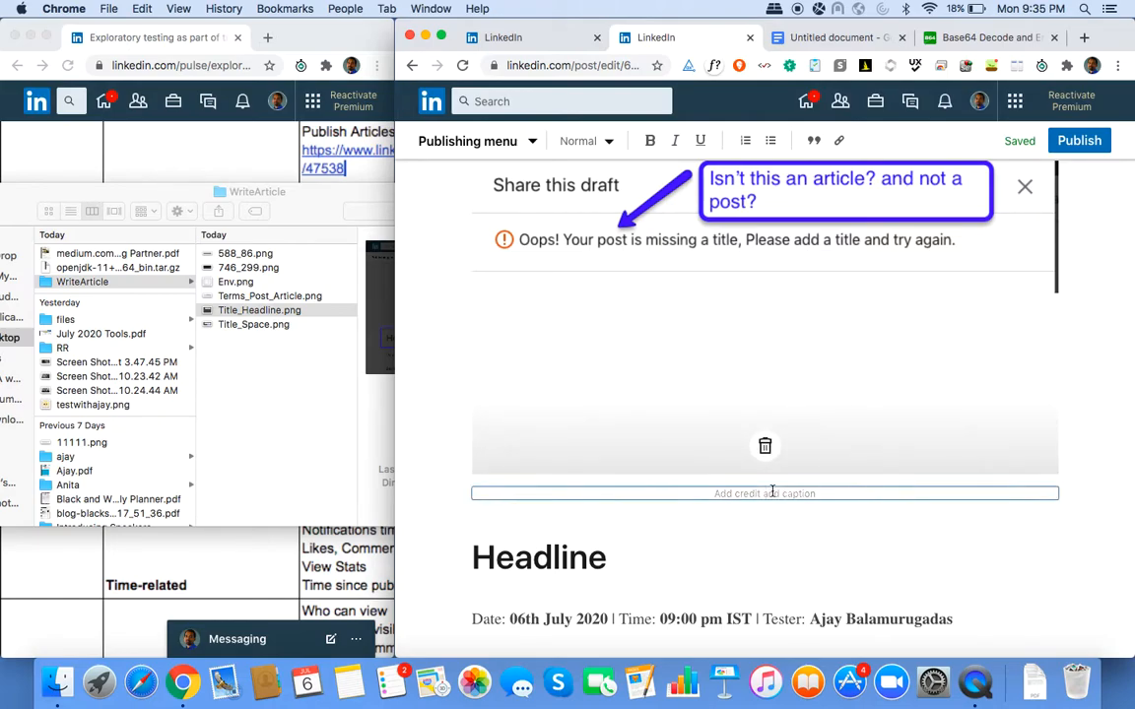
text(Testing Demo - Live Session)
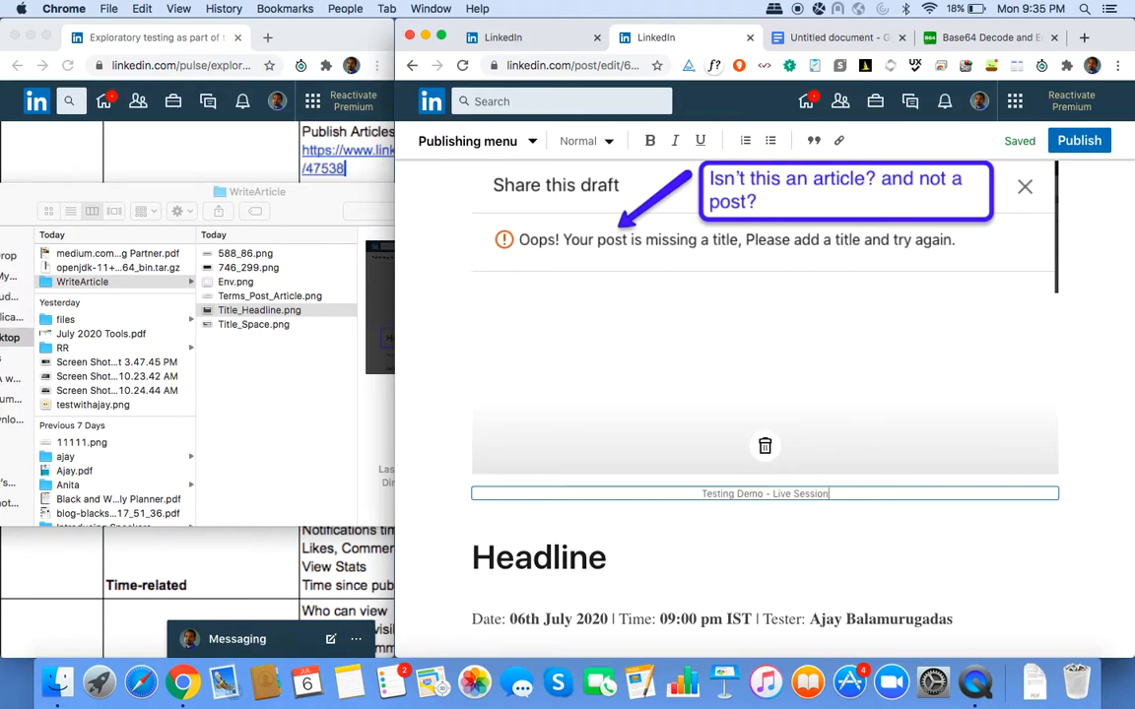
Append "- Yes, I added 'Headline' as the title" to the article headline.
click(608, 557)
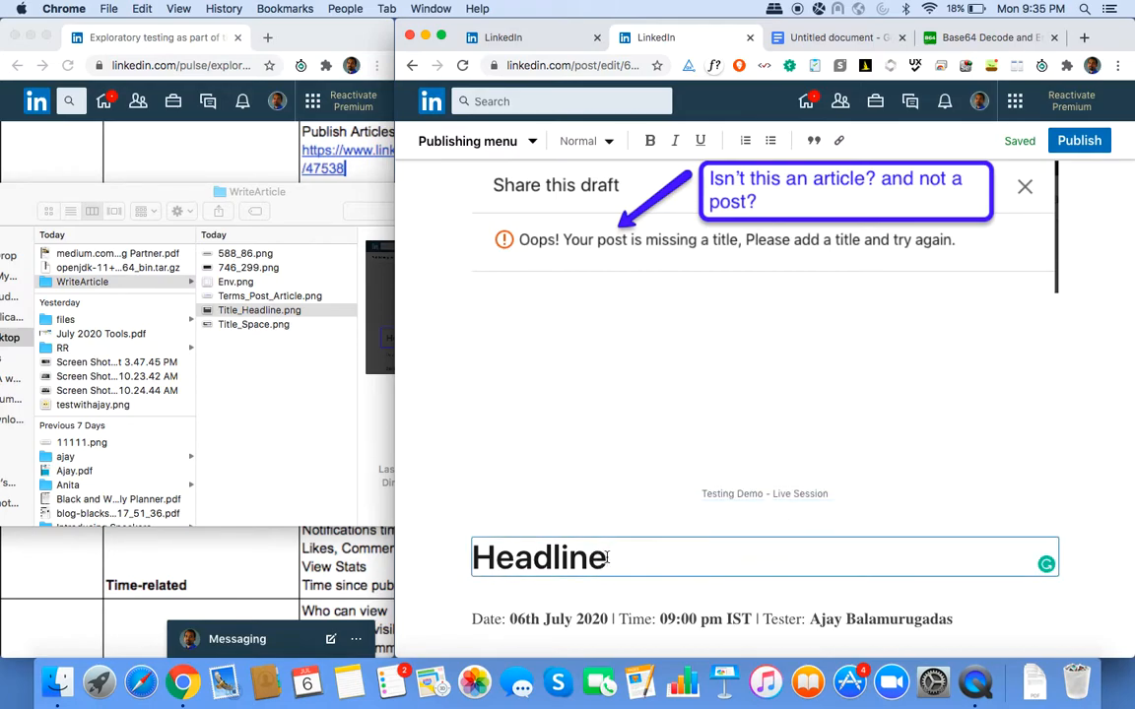
text(- Ye)
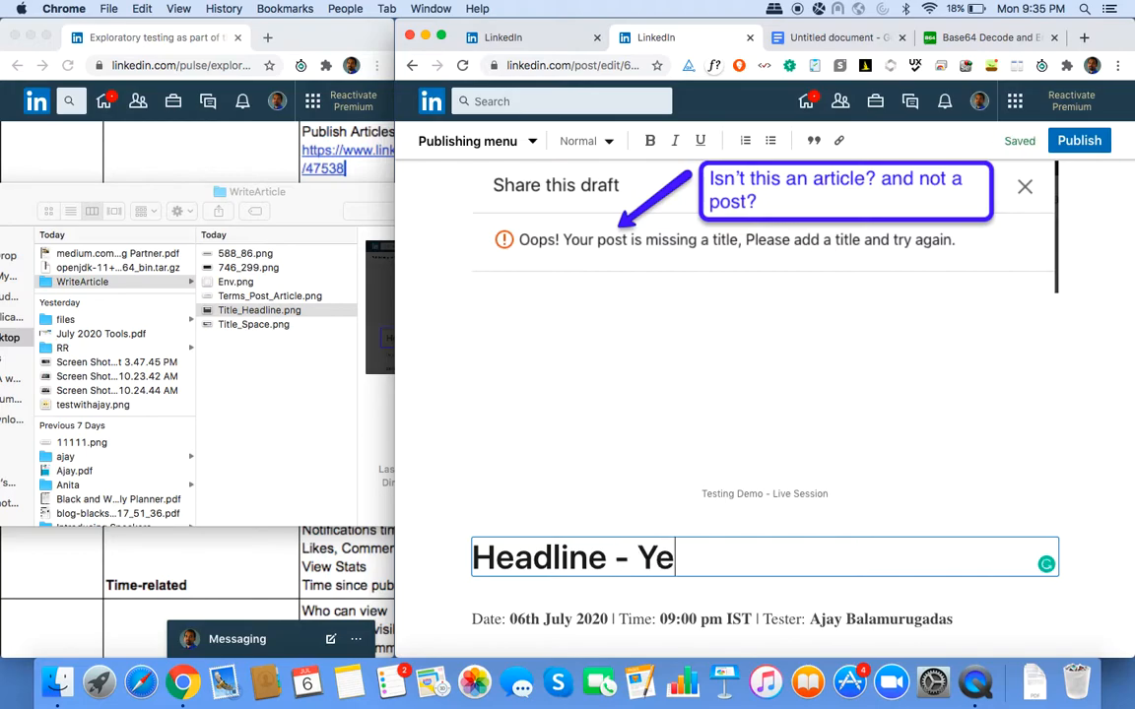
text(s, I added )
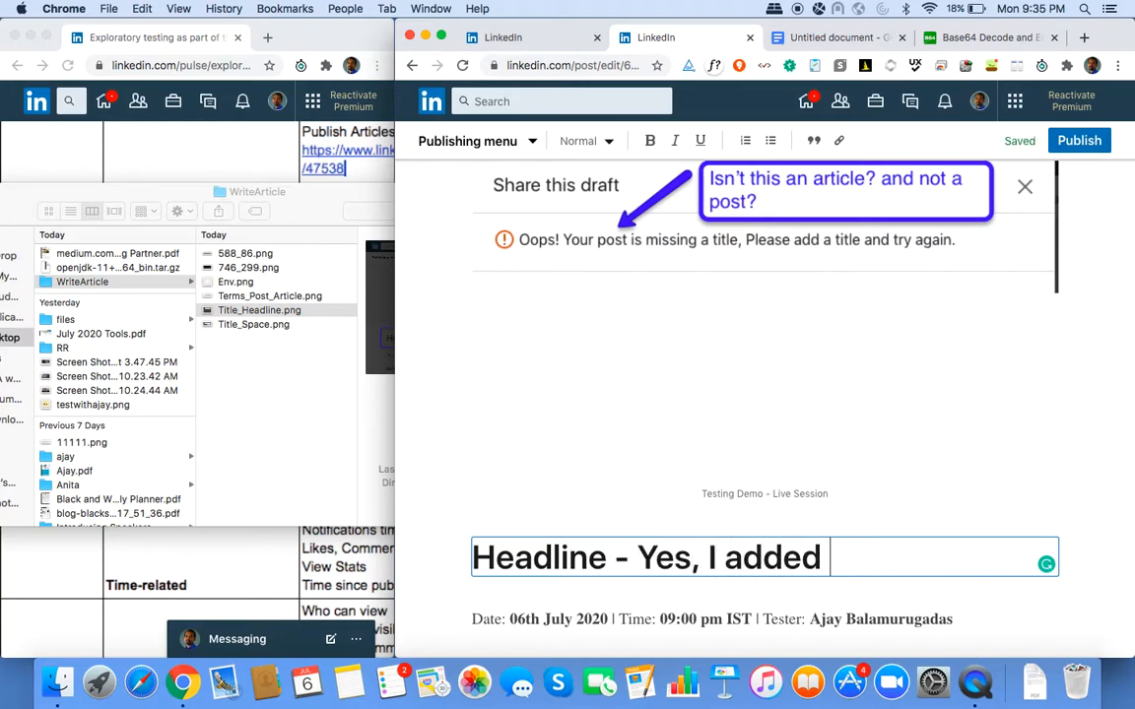
text('Headlin)
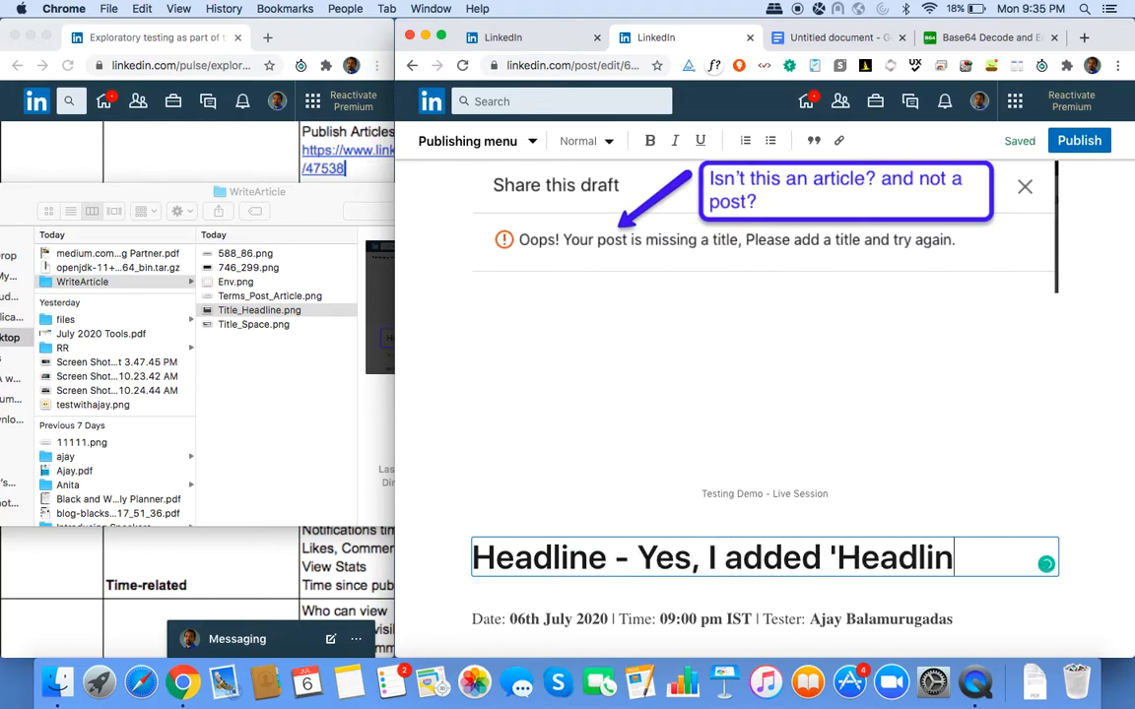
text(e' as )
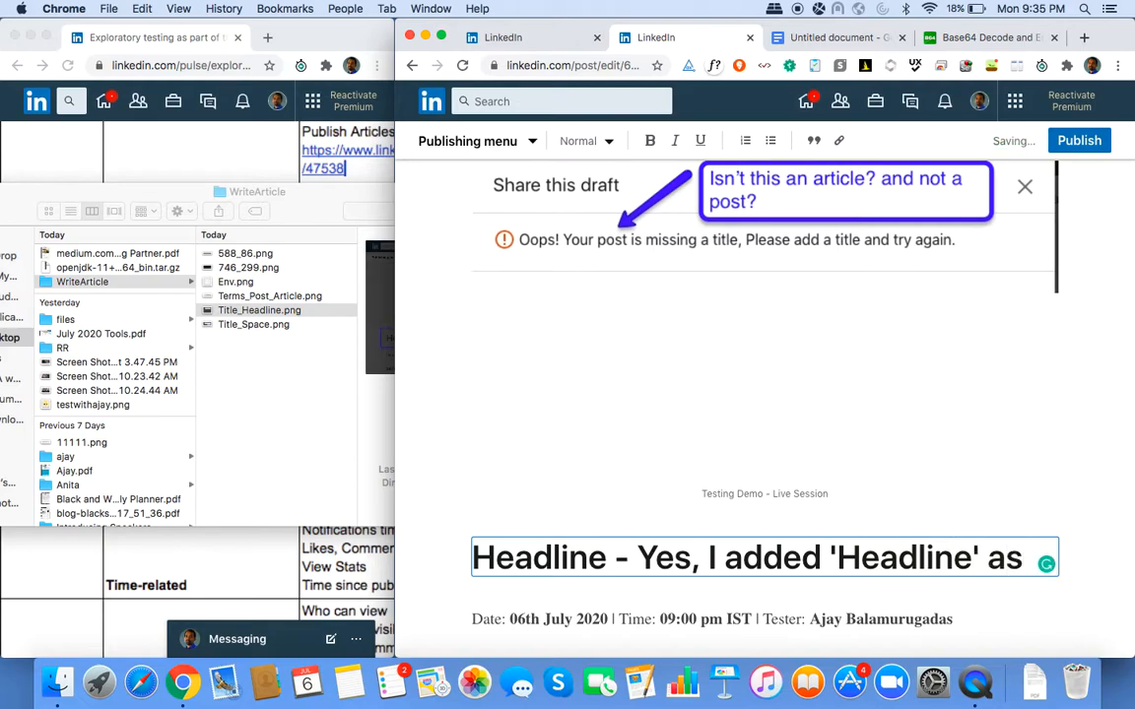
text(the t)
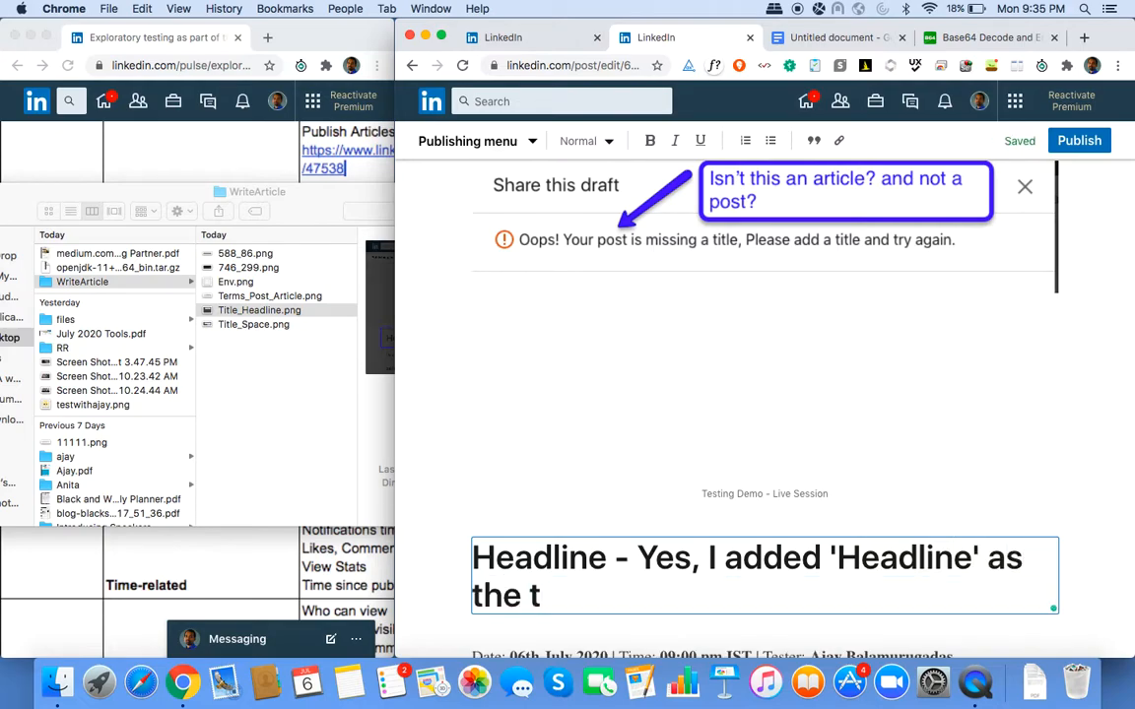
text(itle)
scroll(765, 414, down, 10)
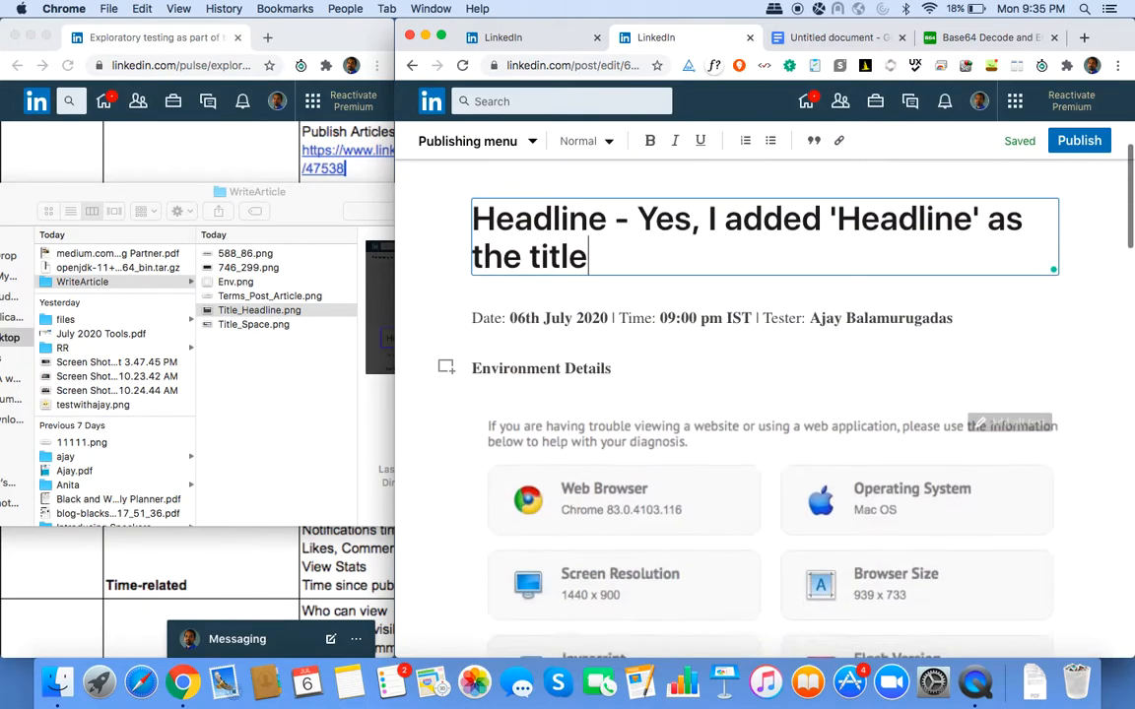
scroll(764, 414, down, 20)
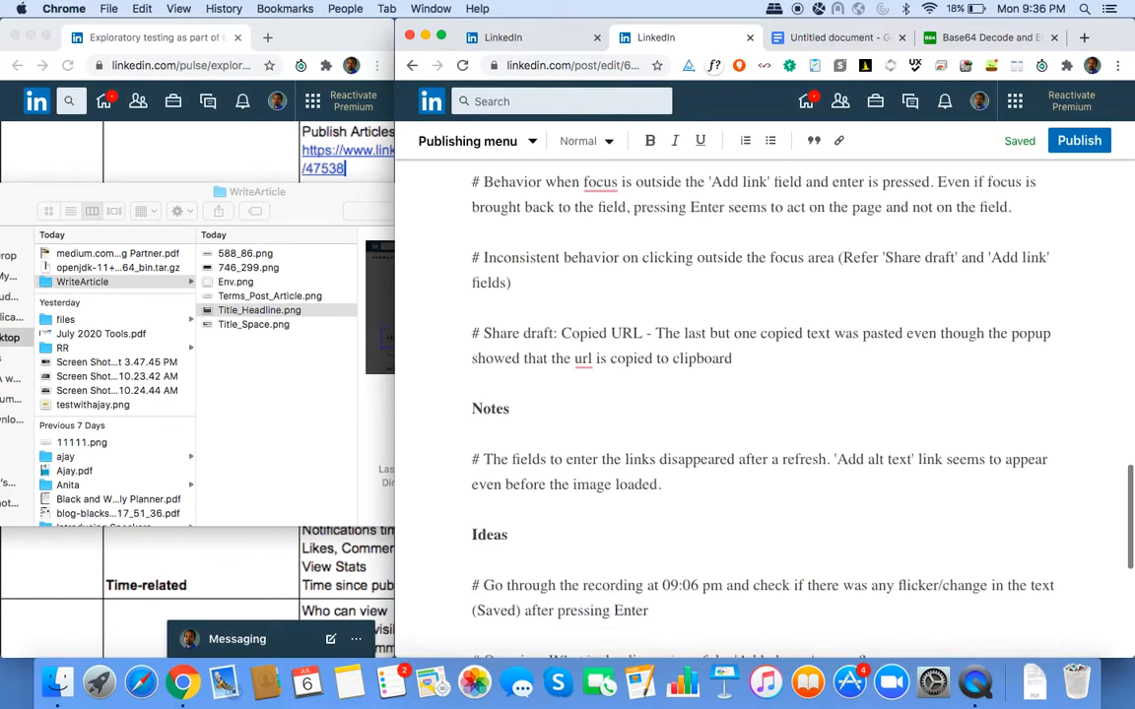
Open the Share dialog via the editor's Publish button and publish the article to Anyone.
scroll(666, 519, down, 3)
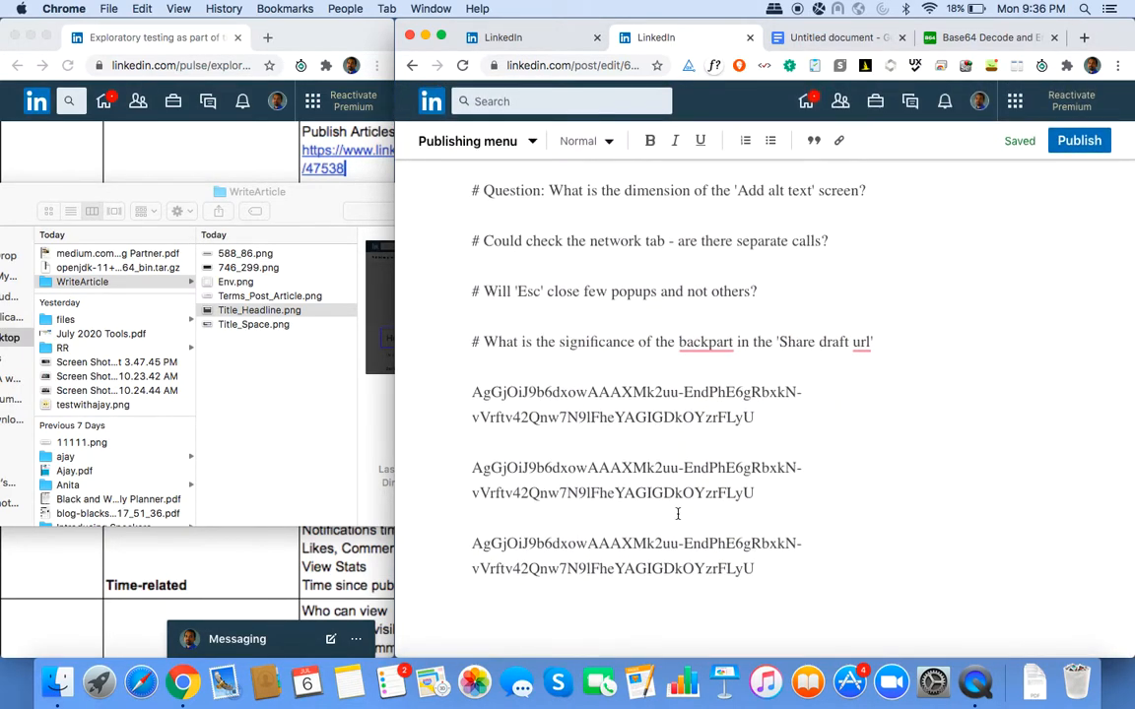
click(1079, 141)
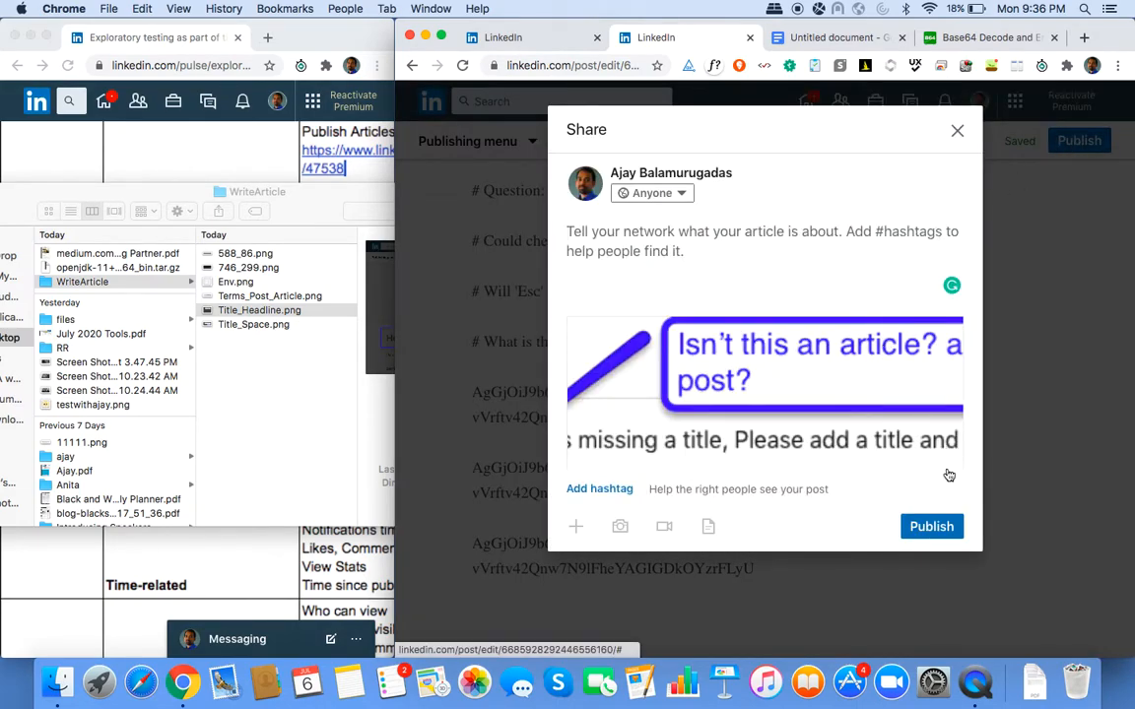
click(927, 530)
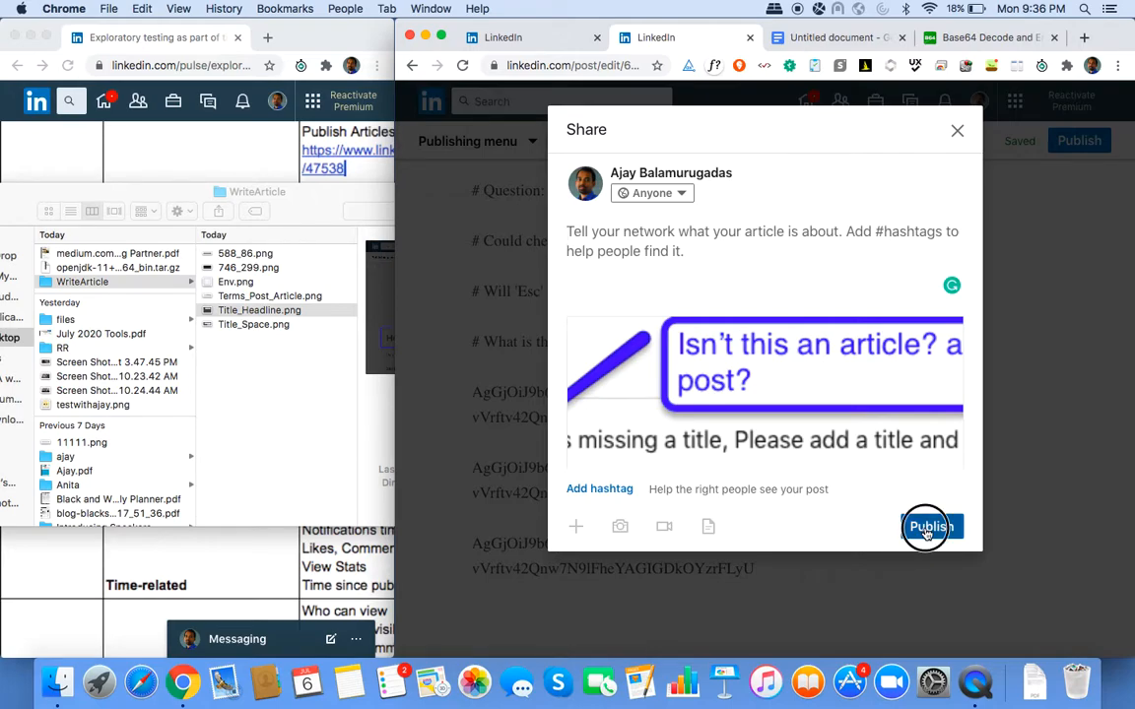